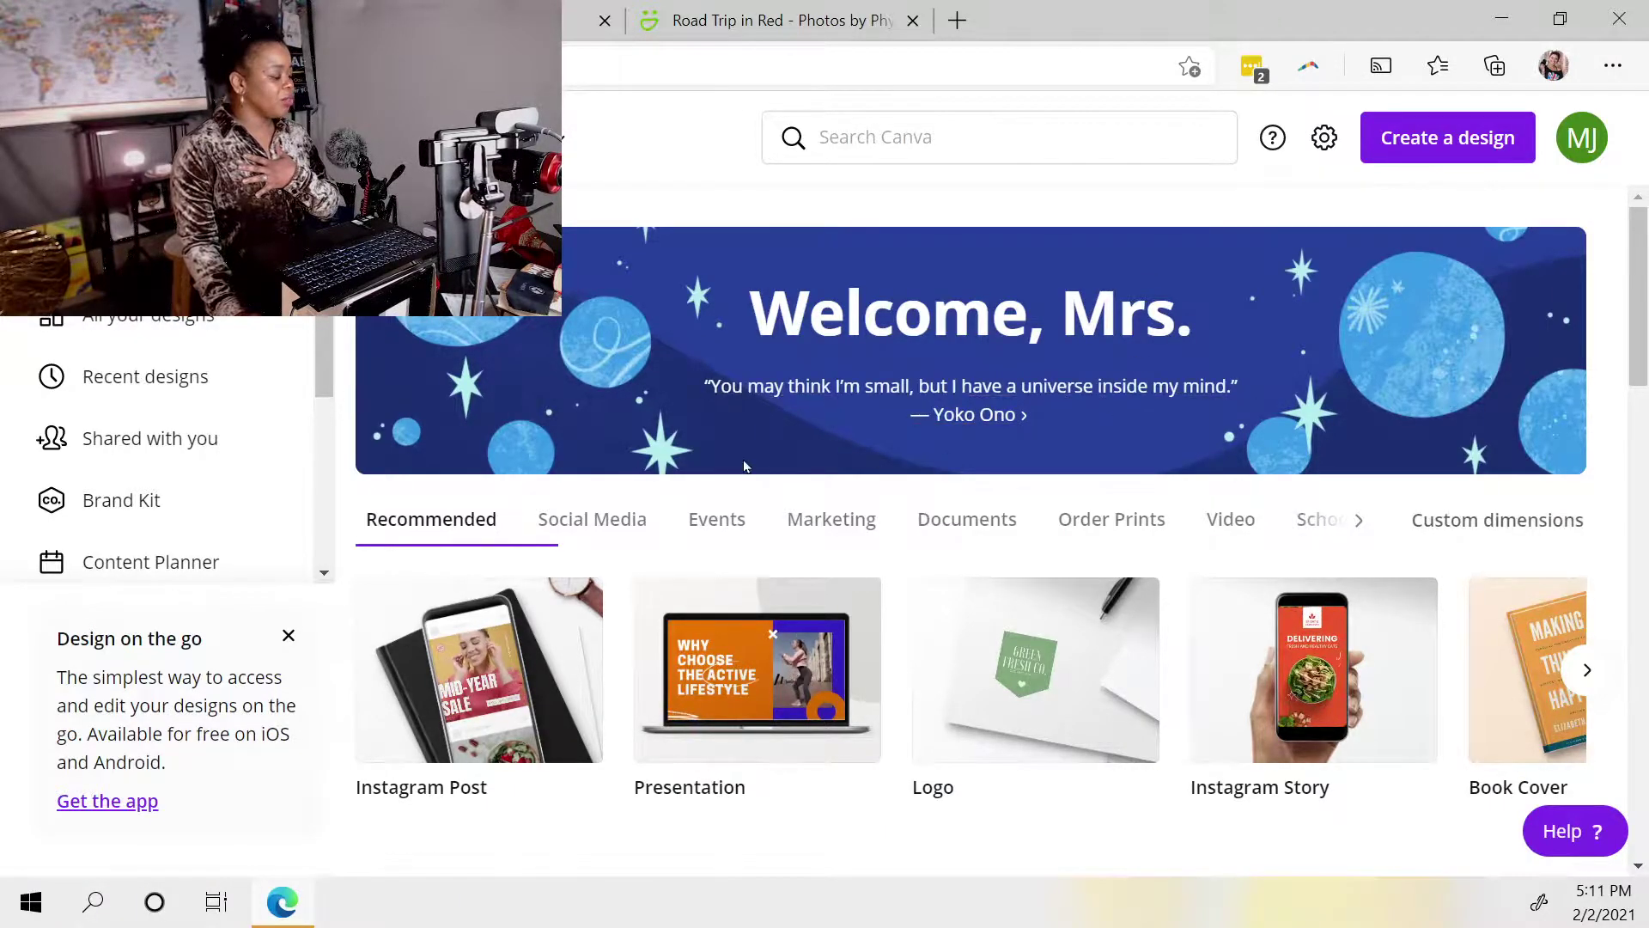
# Step: Create a new blank Presentation design
pyautogui.scroll(-3, 839, 534)
pyautogui.scroll(3, 839, 534)
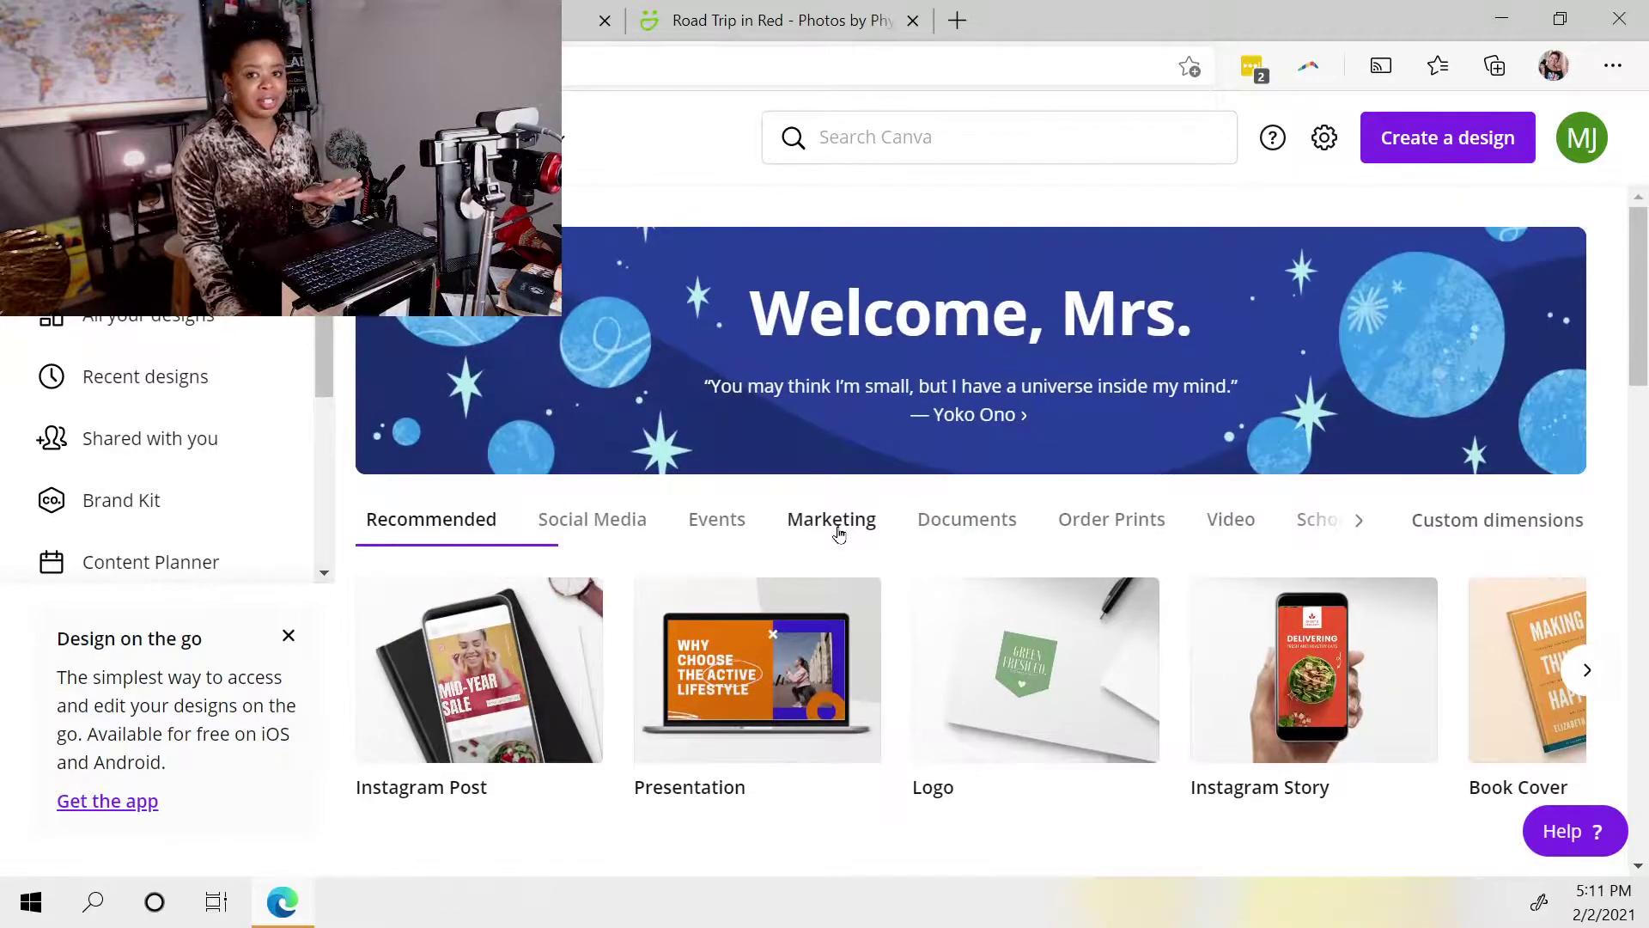
pyautogui.click(1466, 151)
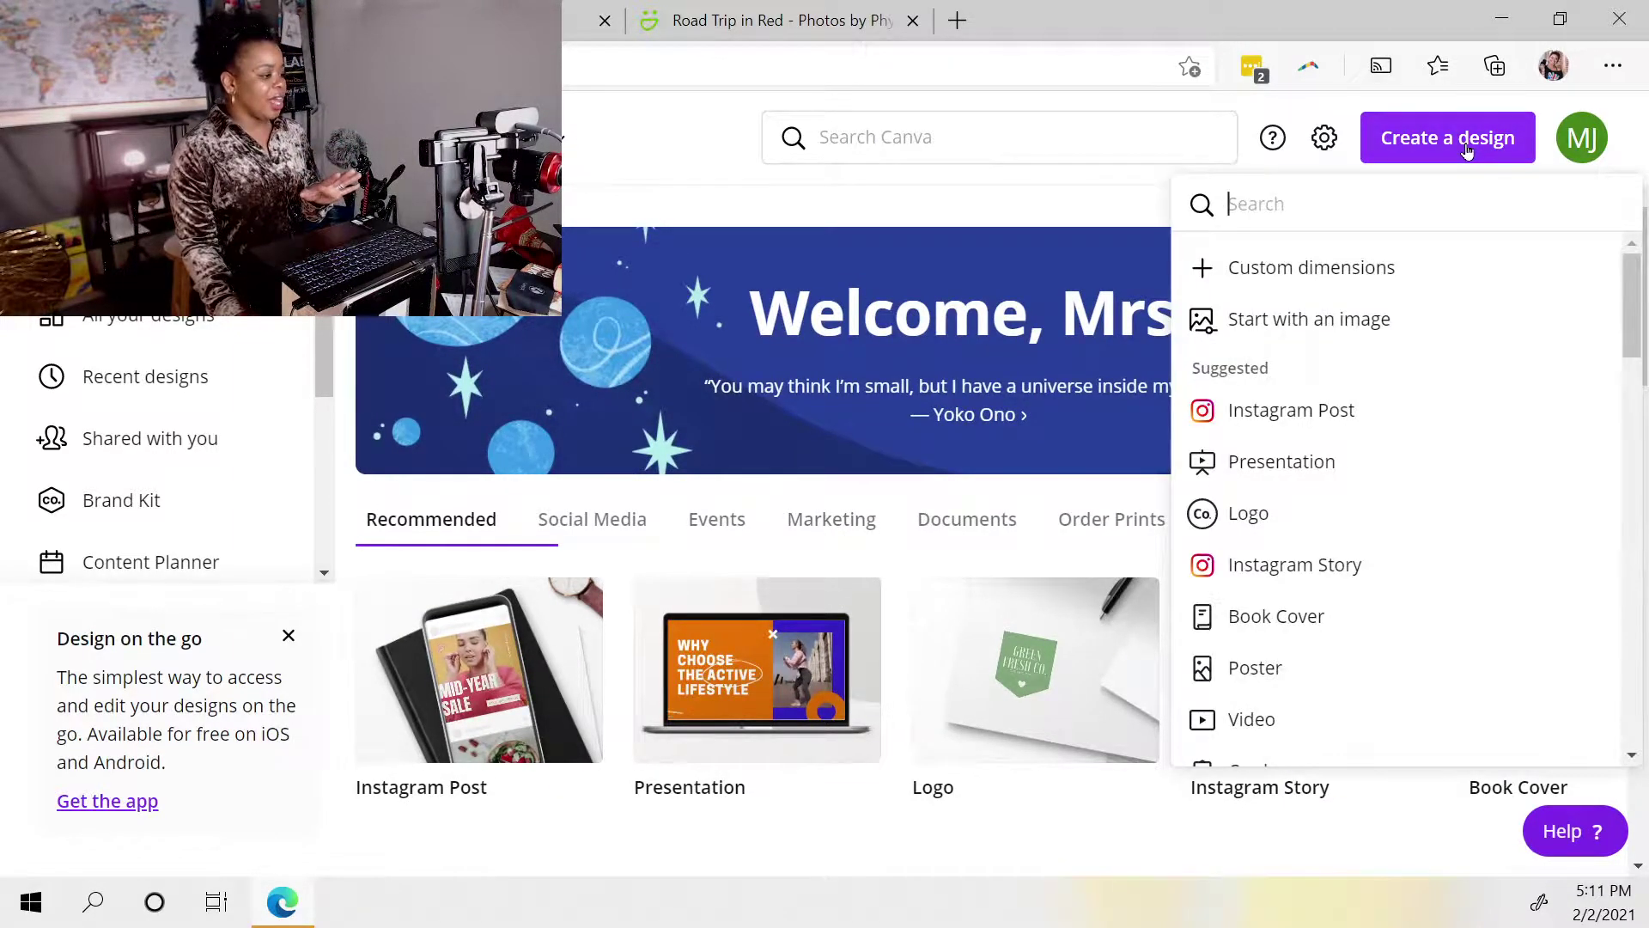
pyautogui.click(1303, 464)
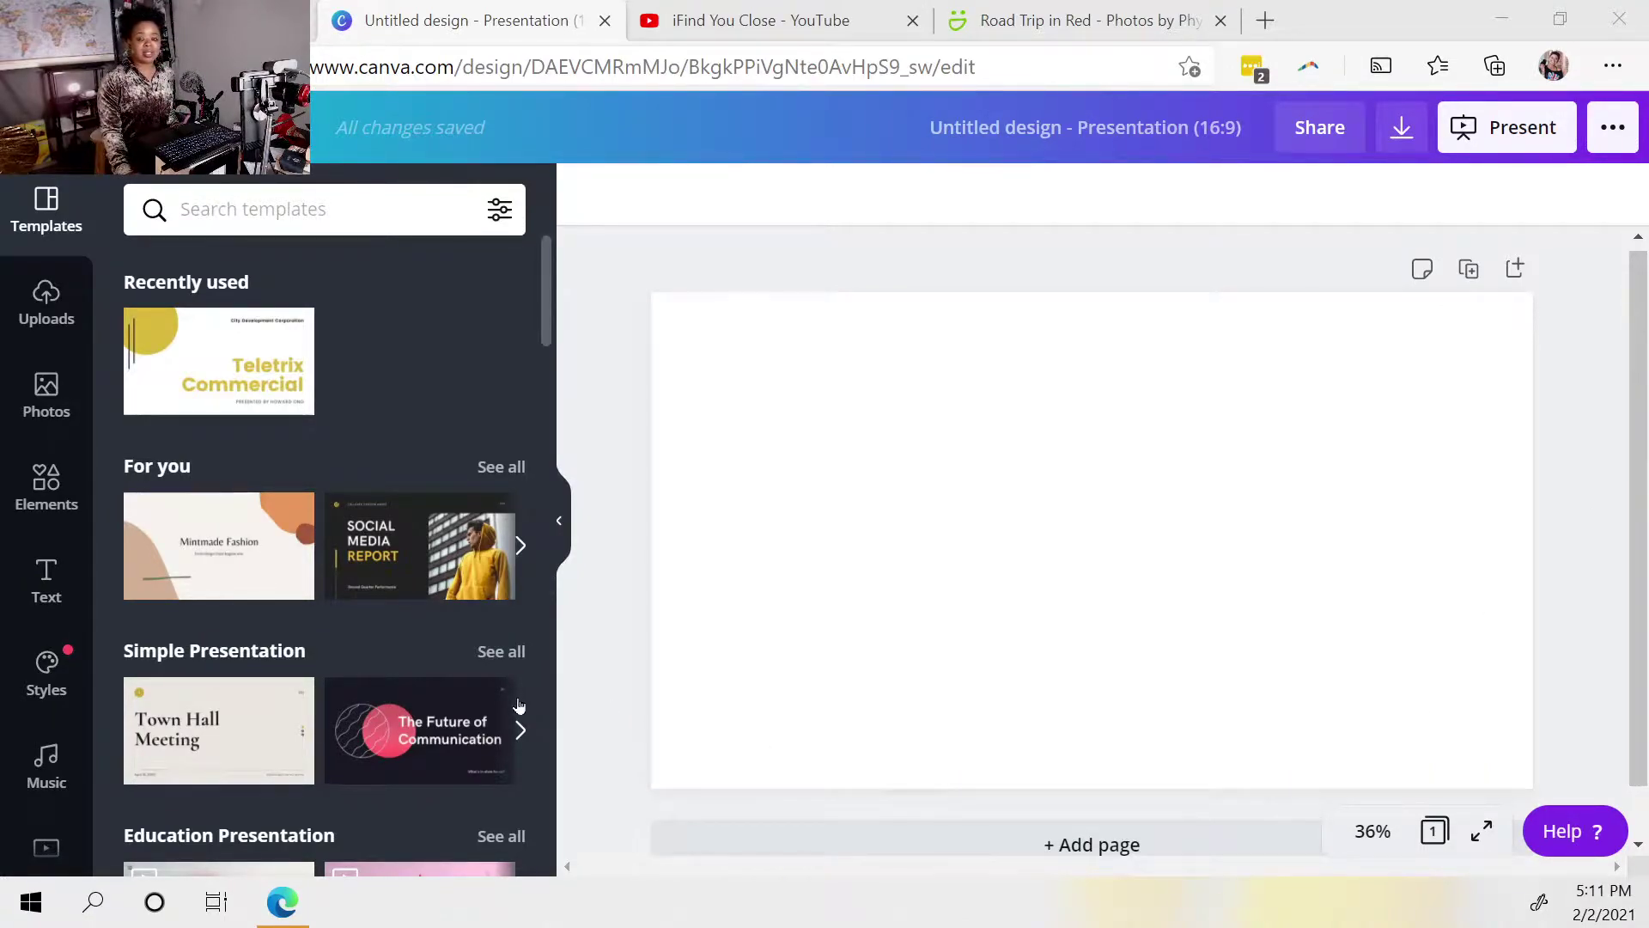
# Step: Look through the presentation template categories, from simple and education to brand guidelines and animated
pyautogui.scroll(-3, 386, 495)
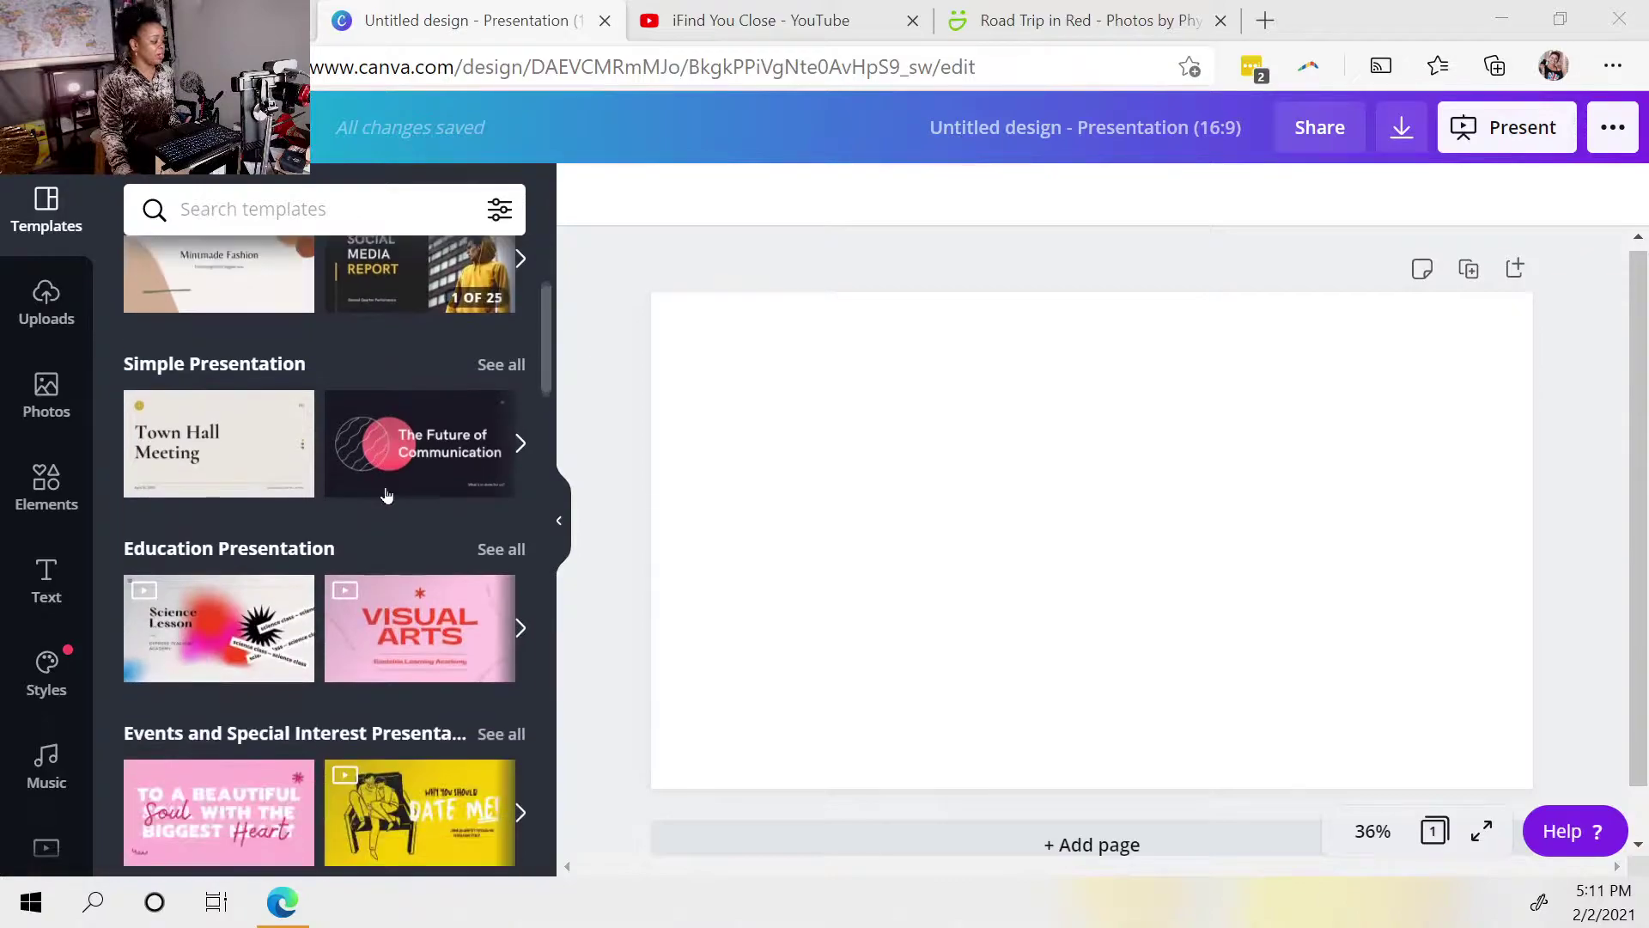
pyautogui.scroll(3, 386, 495)
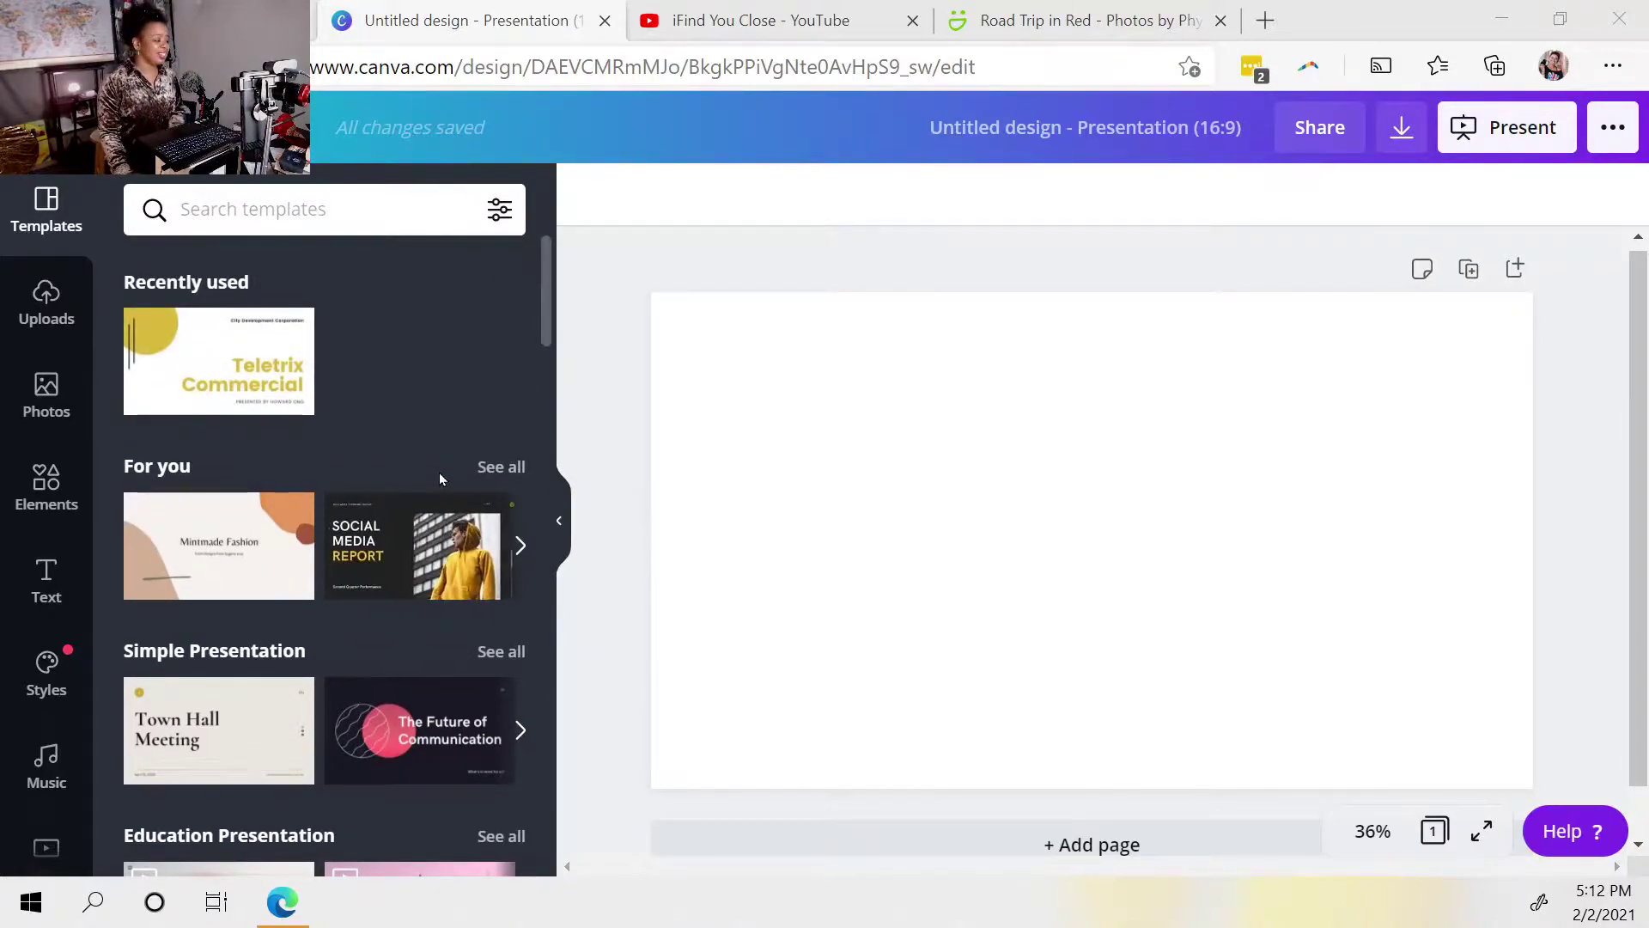
pyautogui.scroll(-5, 440, 474)
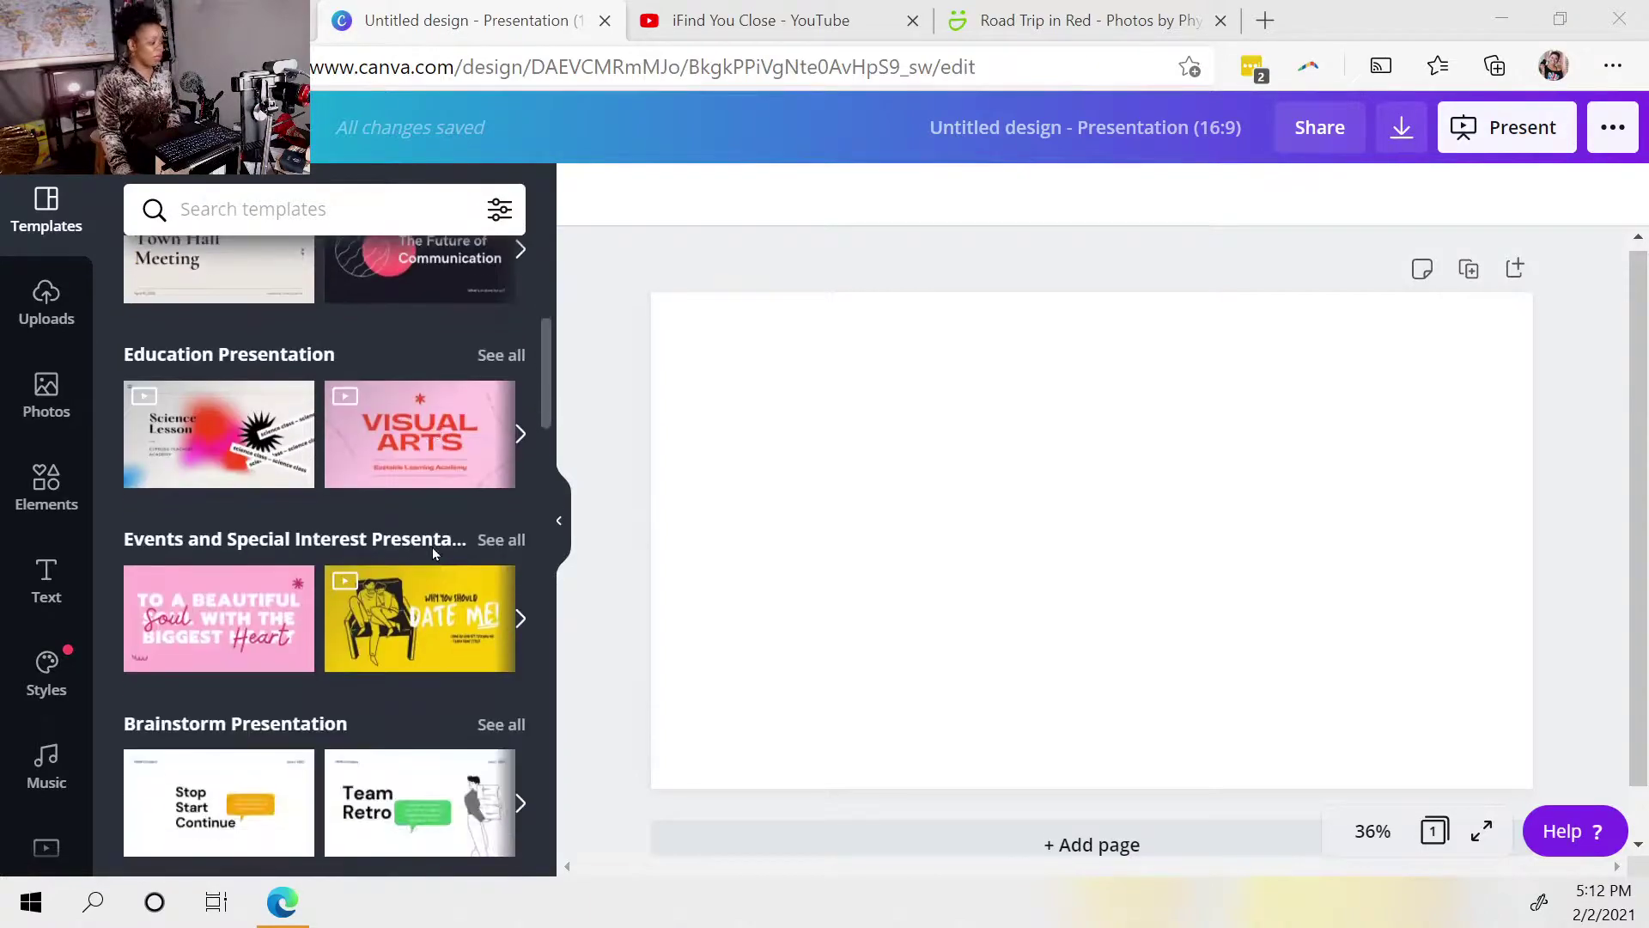
pyautogui.scroll(-5, 433, 549)
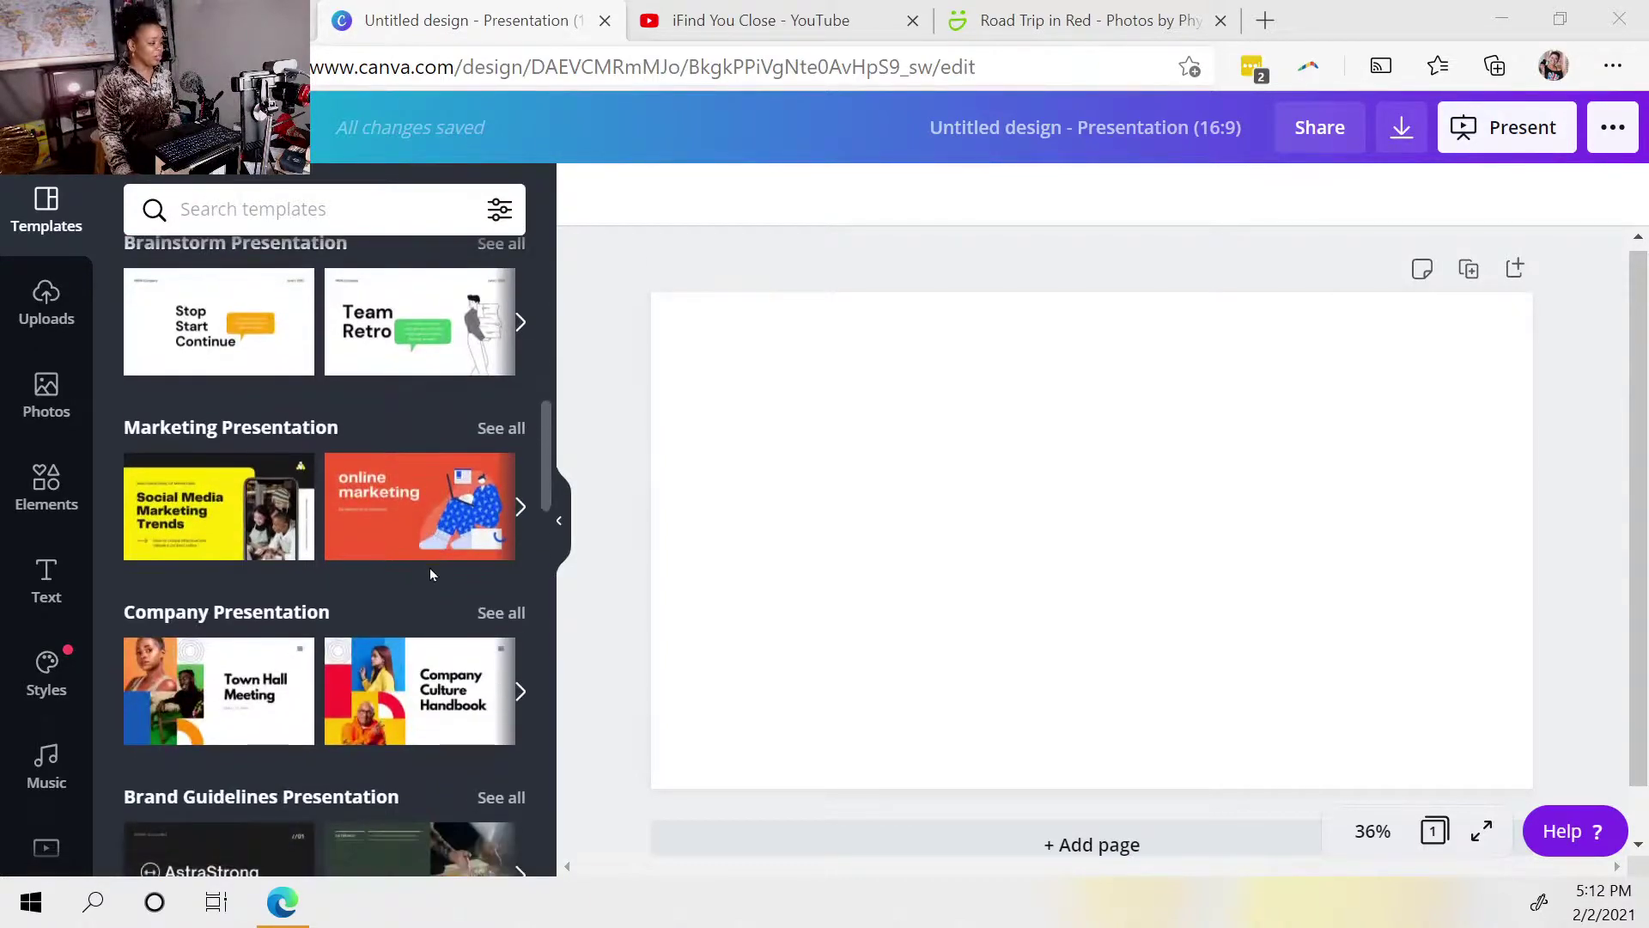
pyautogui.scroll(-6, 431, 573)
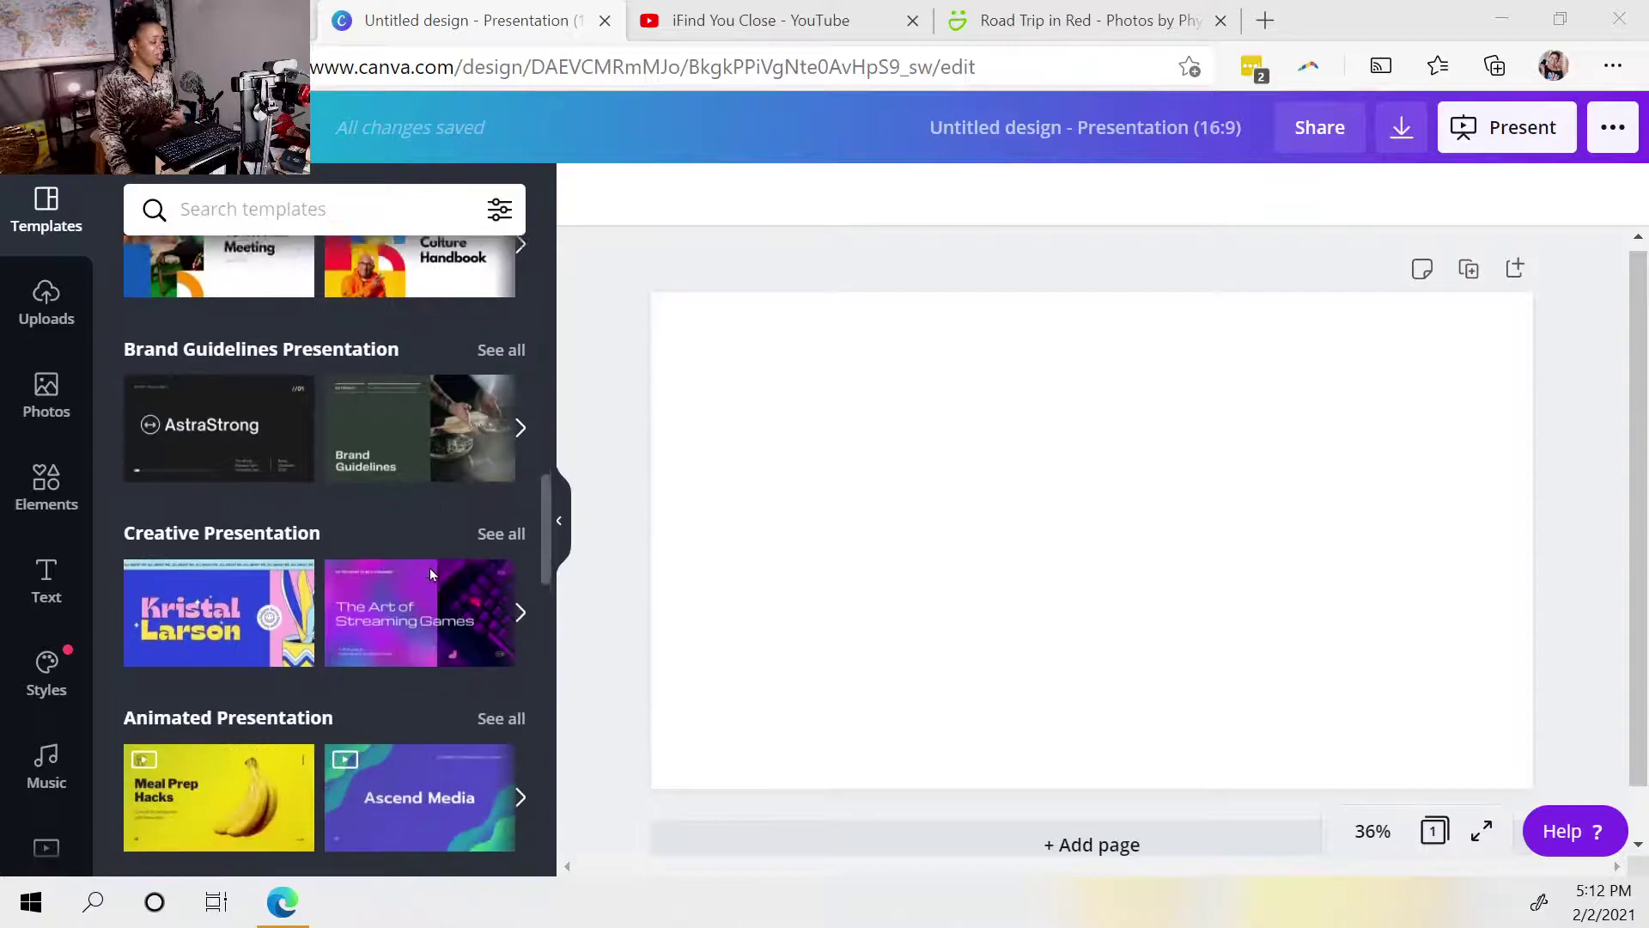
pyautogui.scroll(3, 430, 569)
# Step: Search the templates for "photos" and look through the resulting presentation designs
pyautogui.click(243, 211)
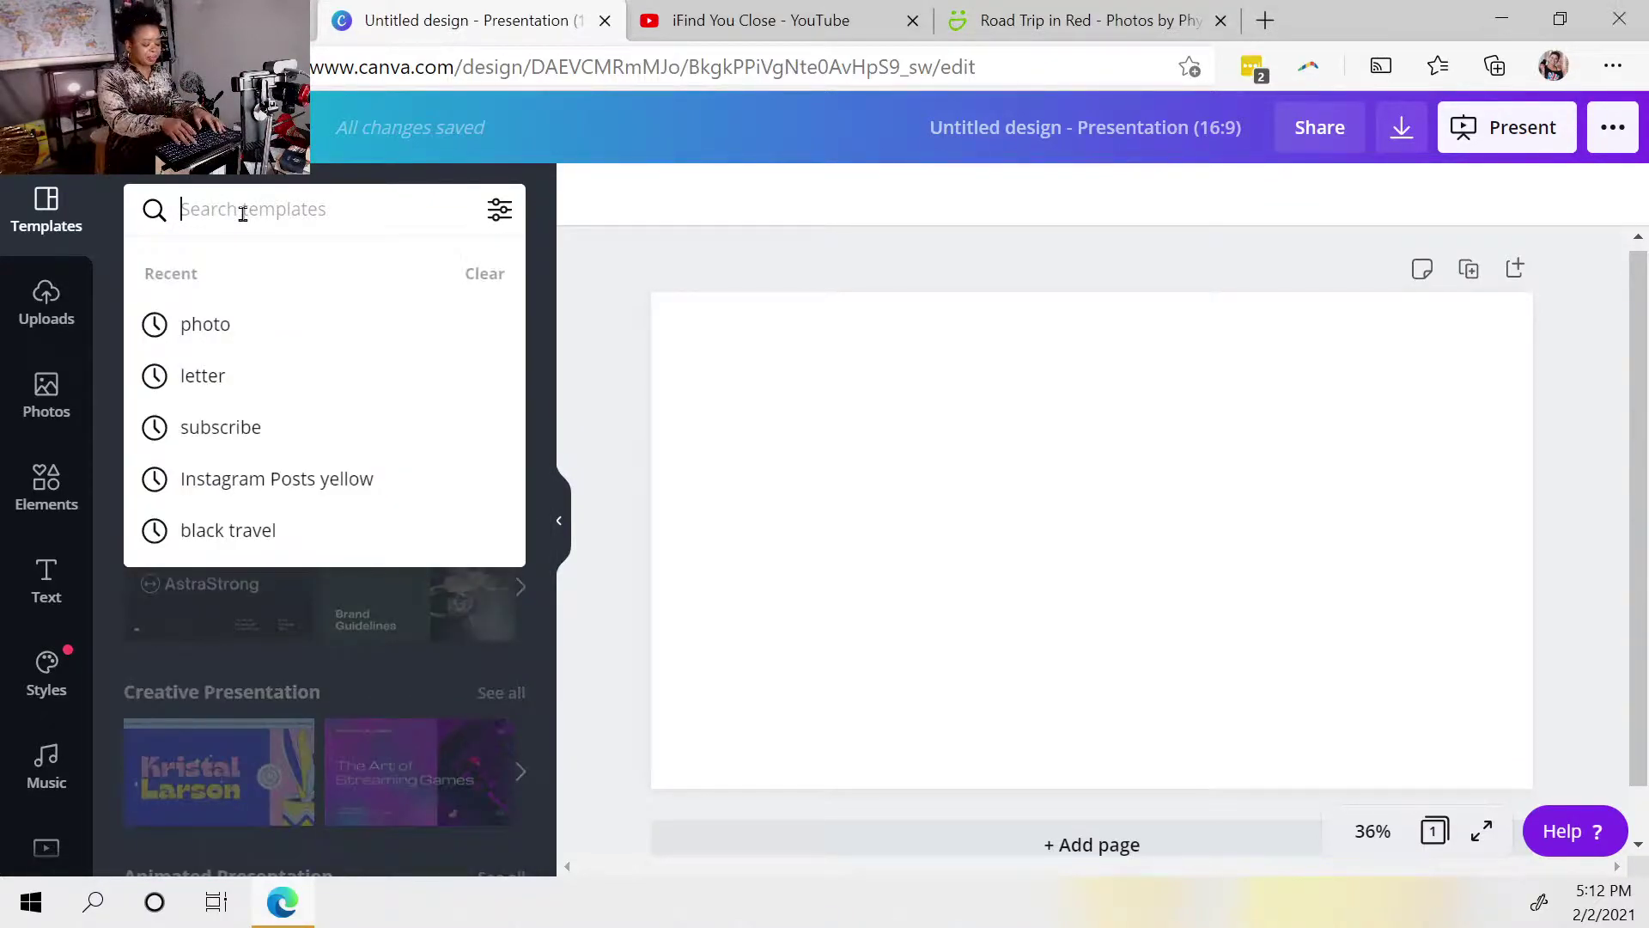
pyautogui.write('photos')
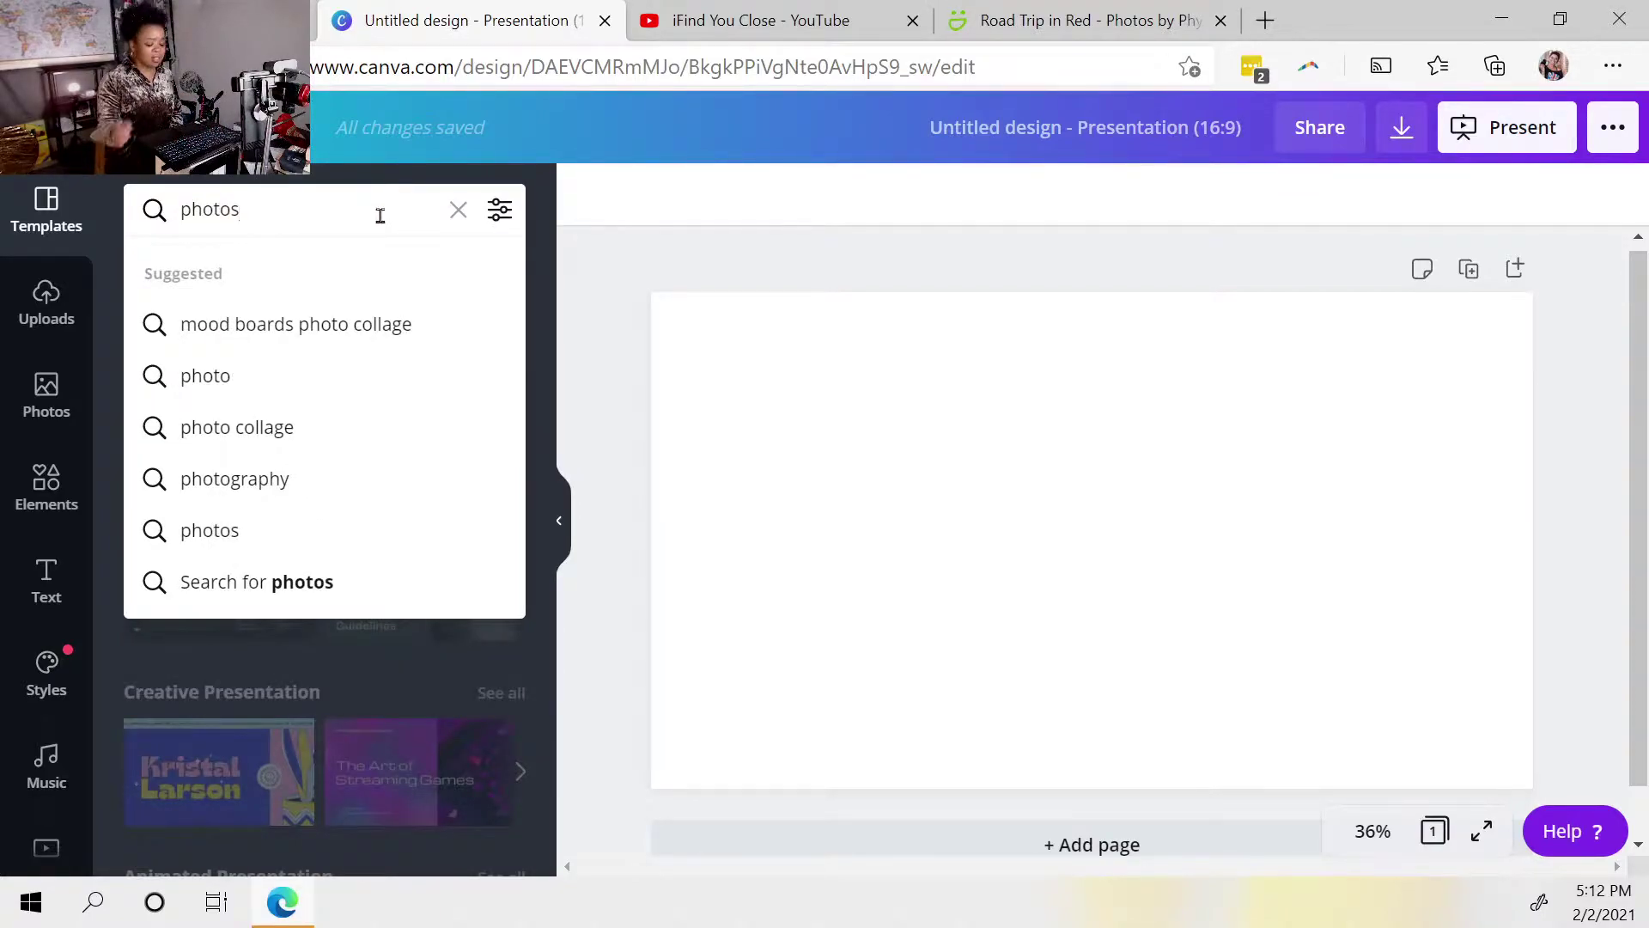
pyautogui.press('Return')
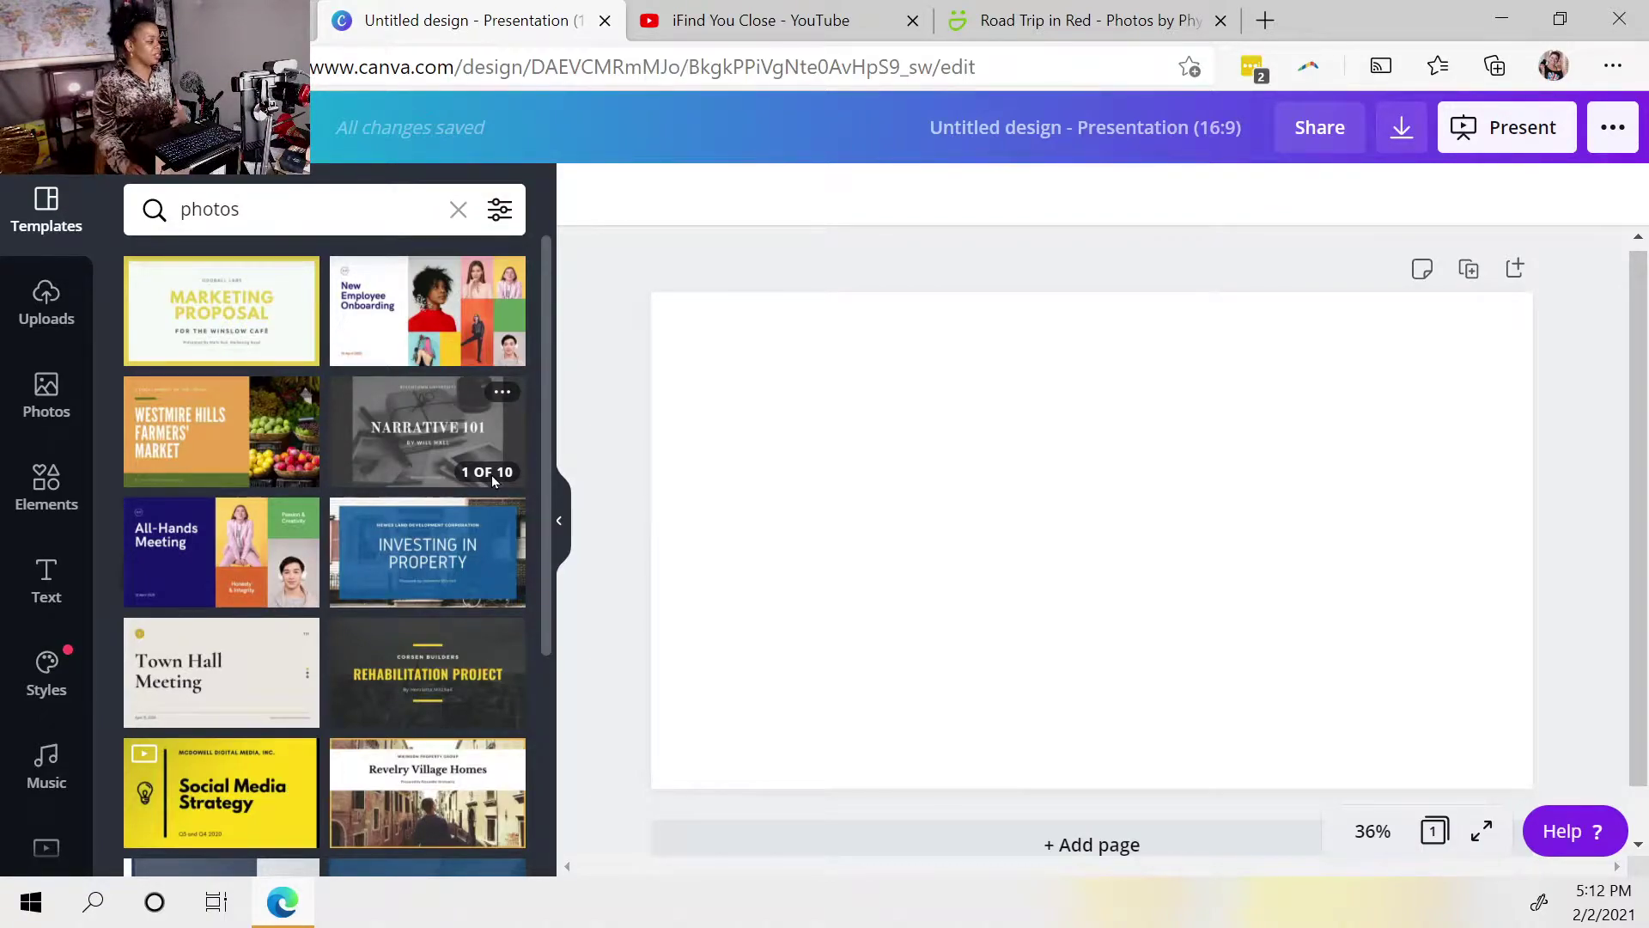
pyautogui.scroll(-2, 473, 687)
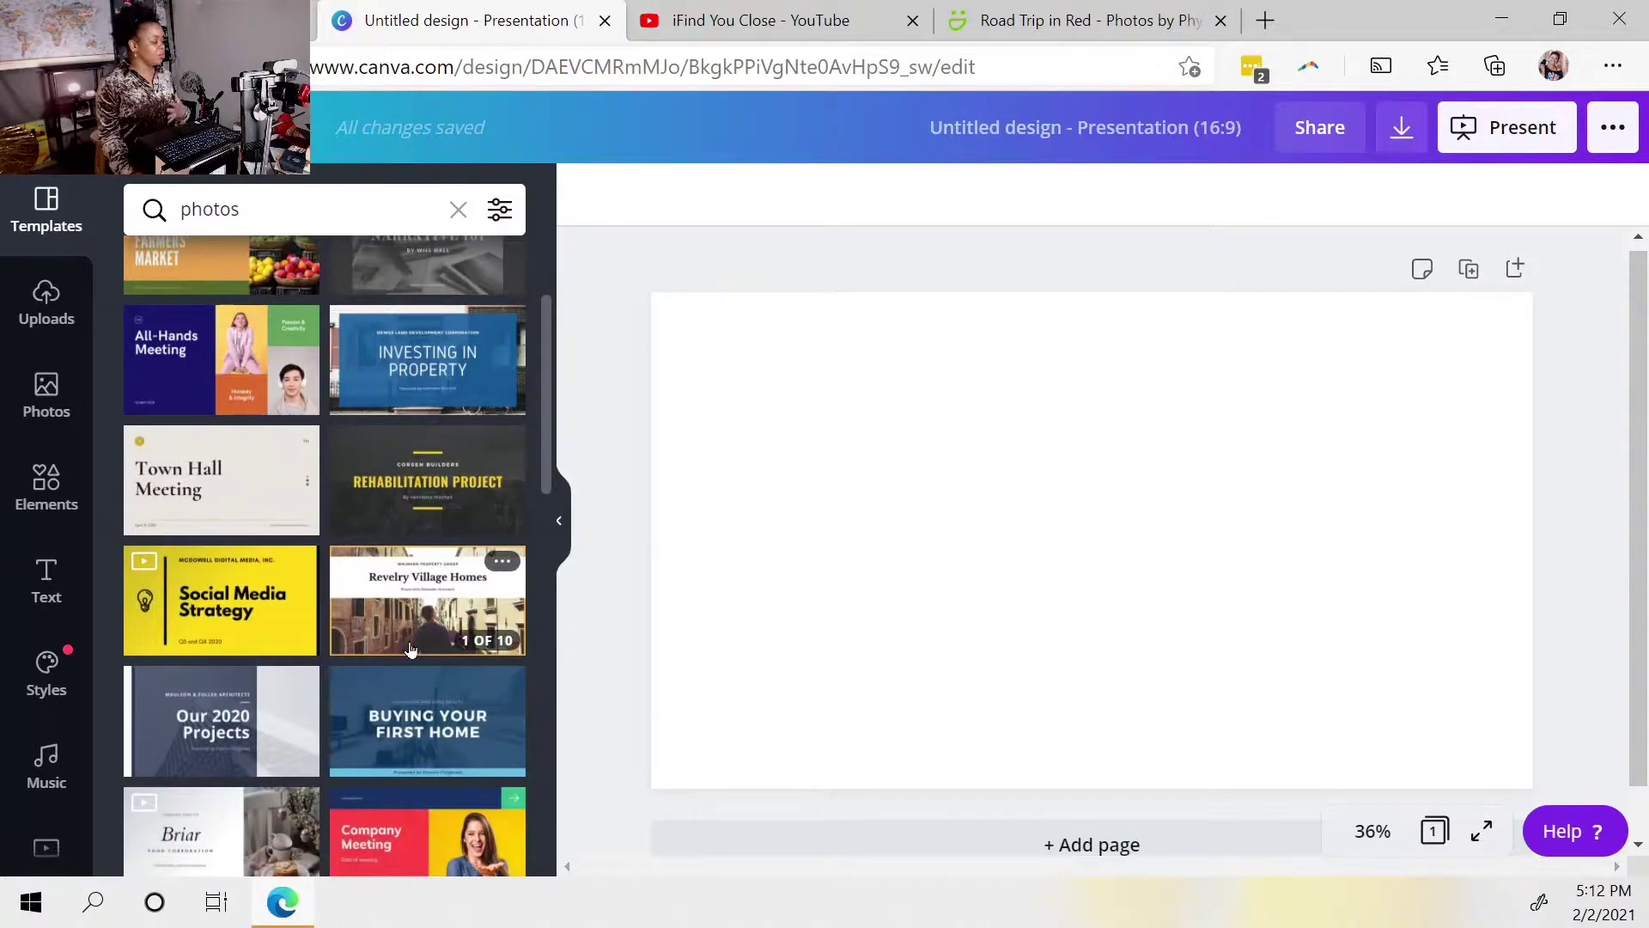
pyautogui.scroll(-1, 411, 650)
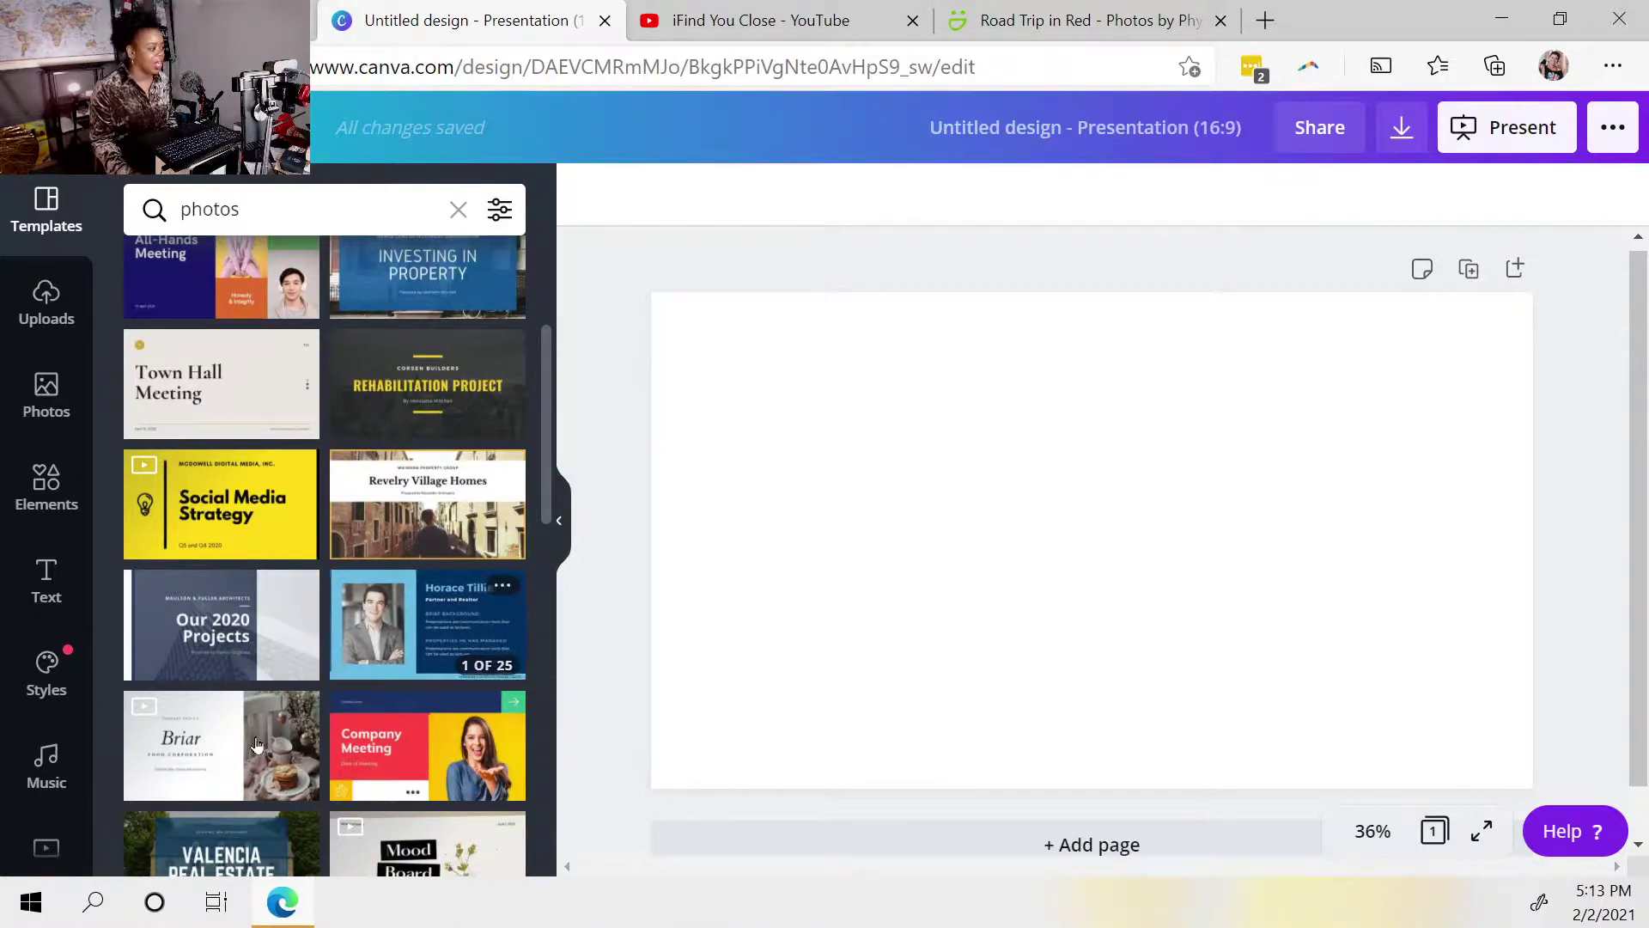
pyautogui.scroll(-1, 255, 741)
pyautogui.scroll(4, 254, 741)
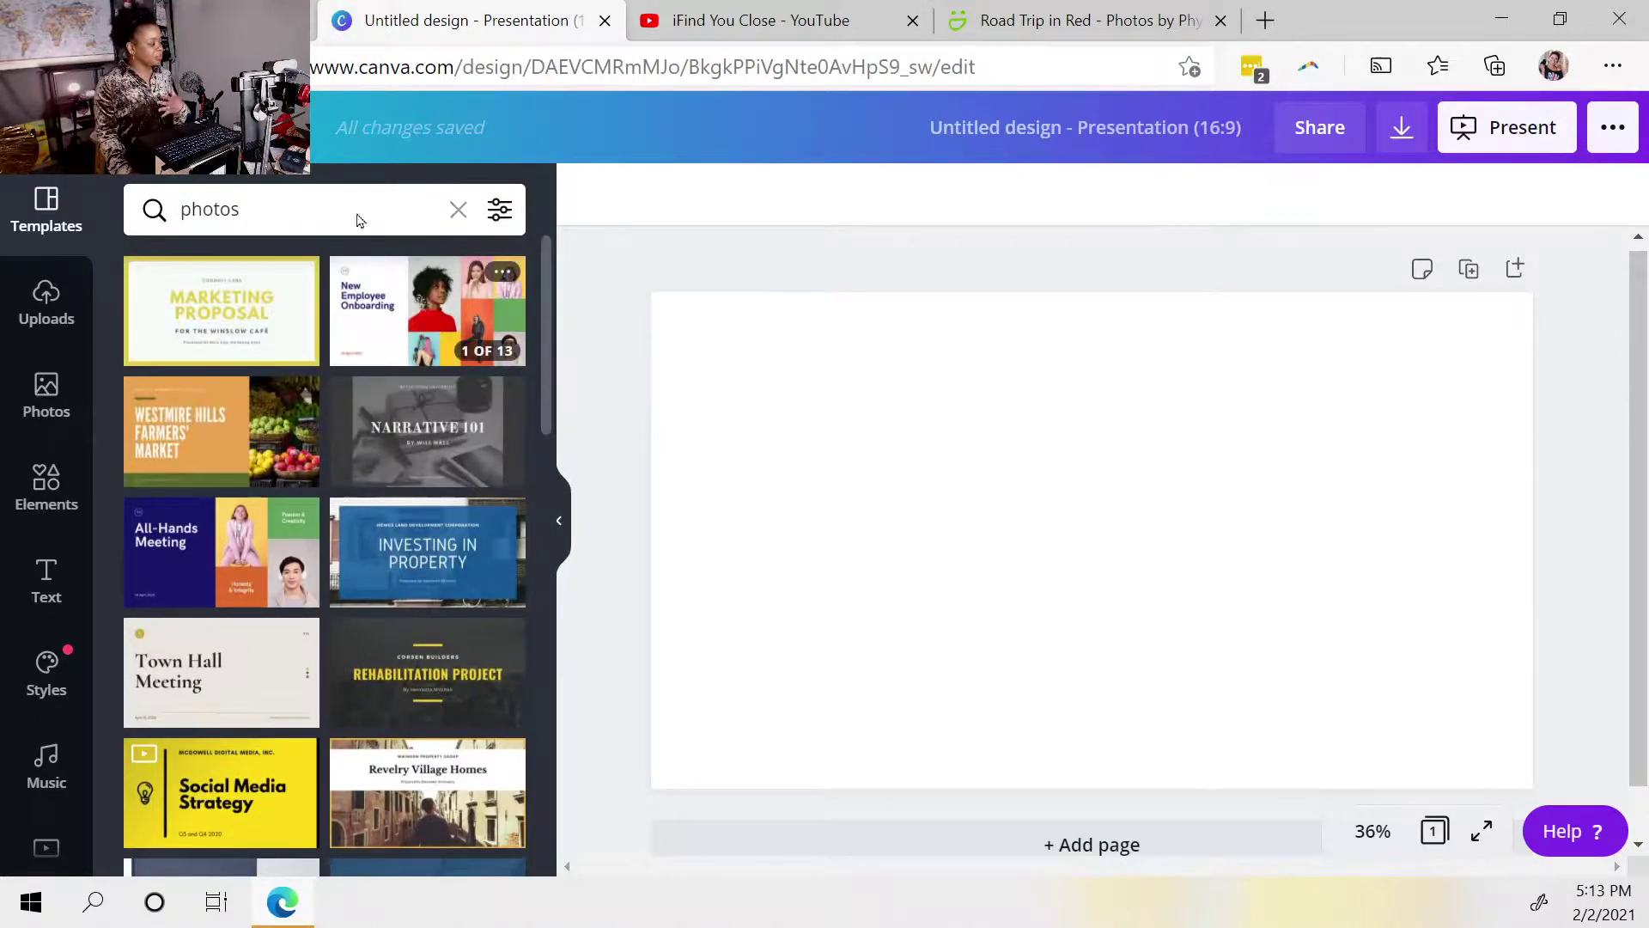
# Step: Replace the template search with "food" and look through the resulting designs
pyautogui.doubleClick(247, 218)
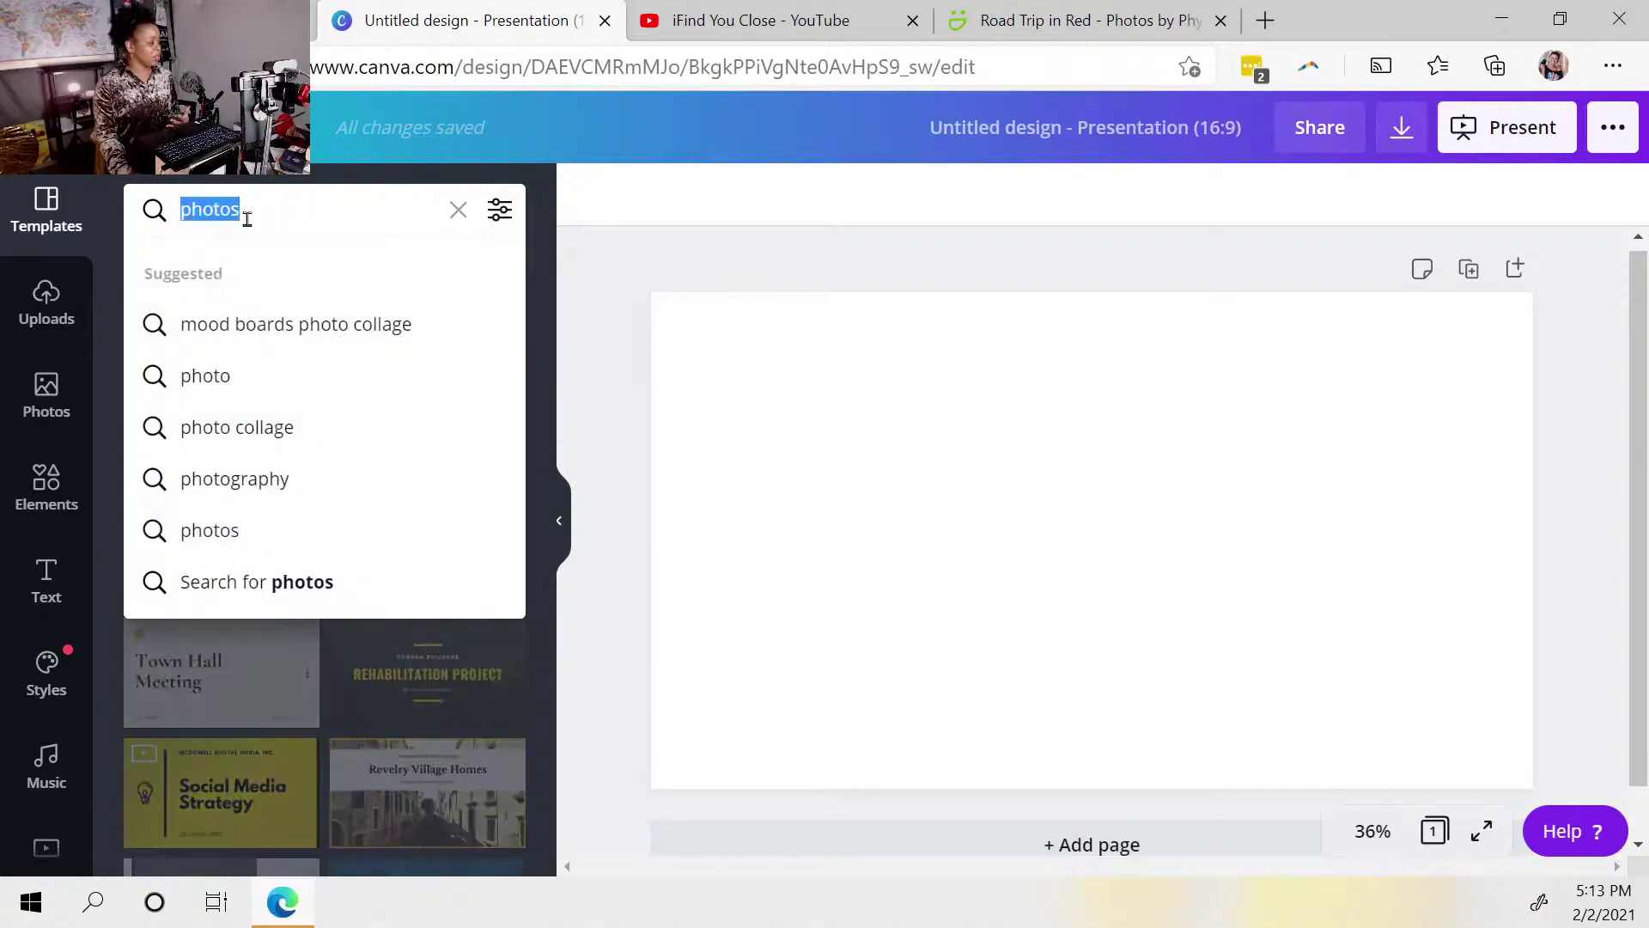
pyautogui.write('food')
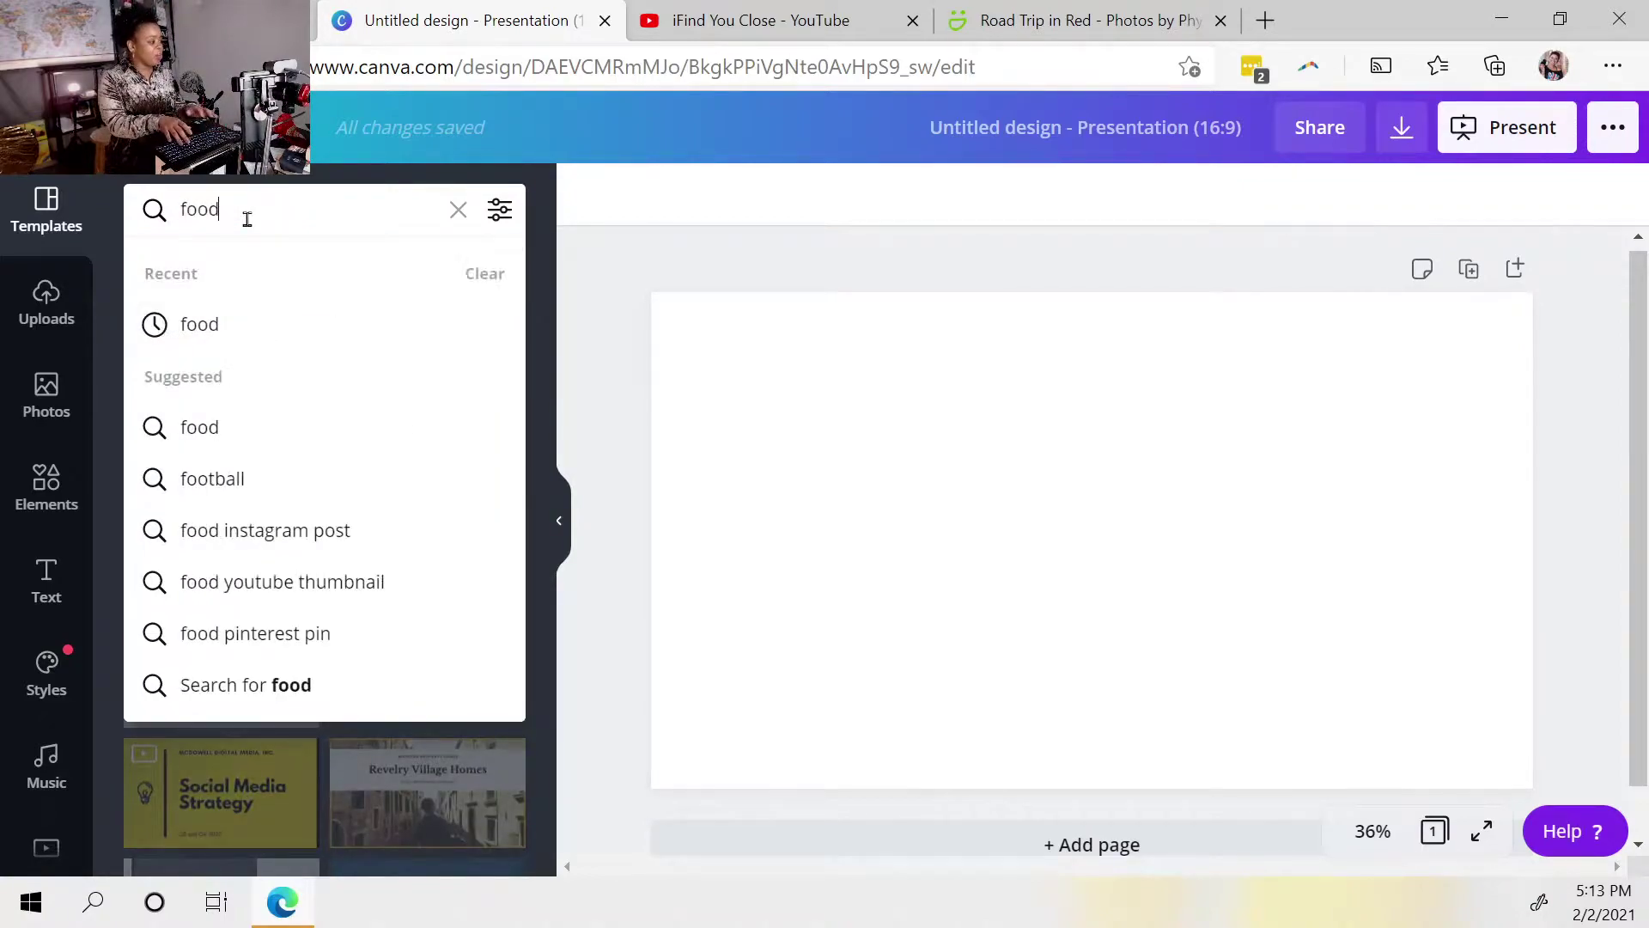
pyautogui.press('Return')
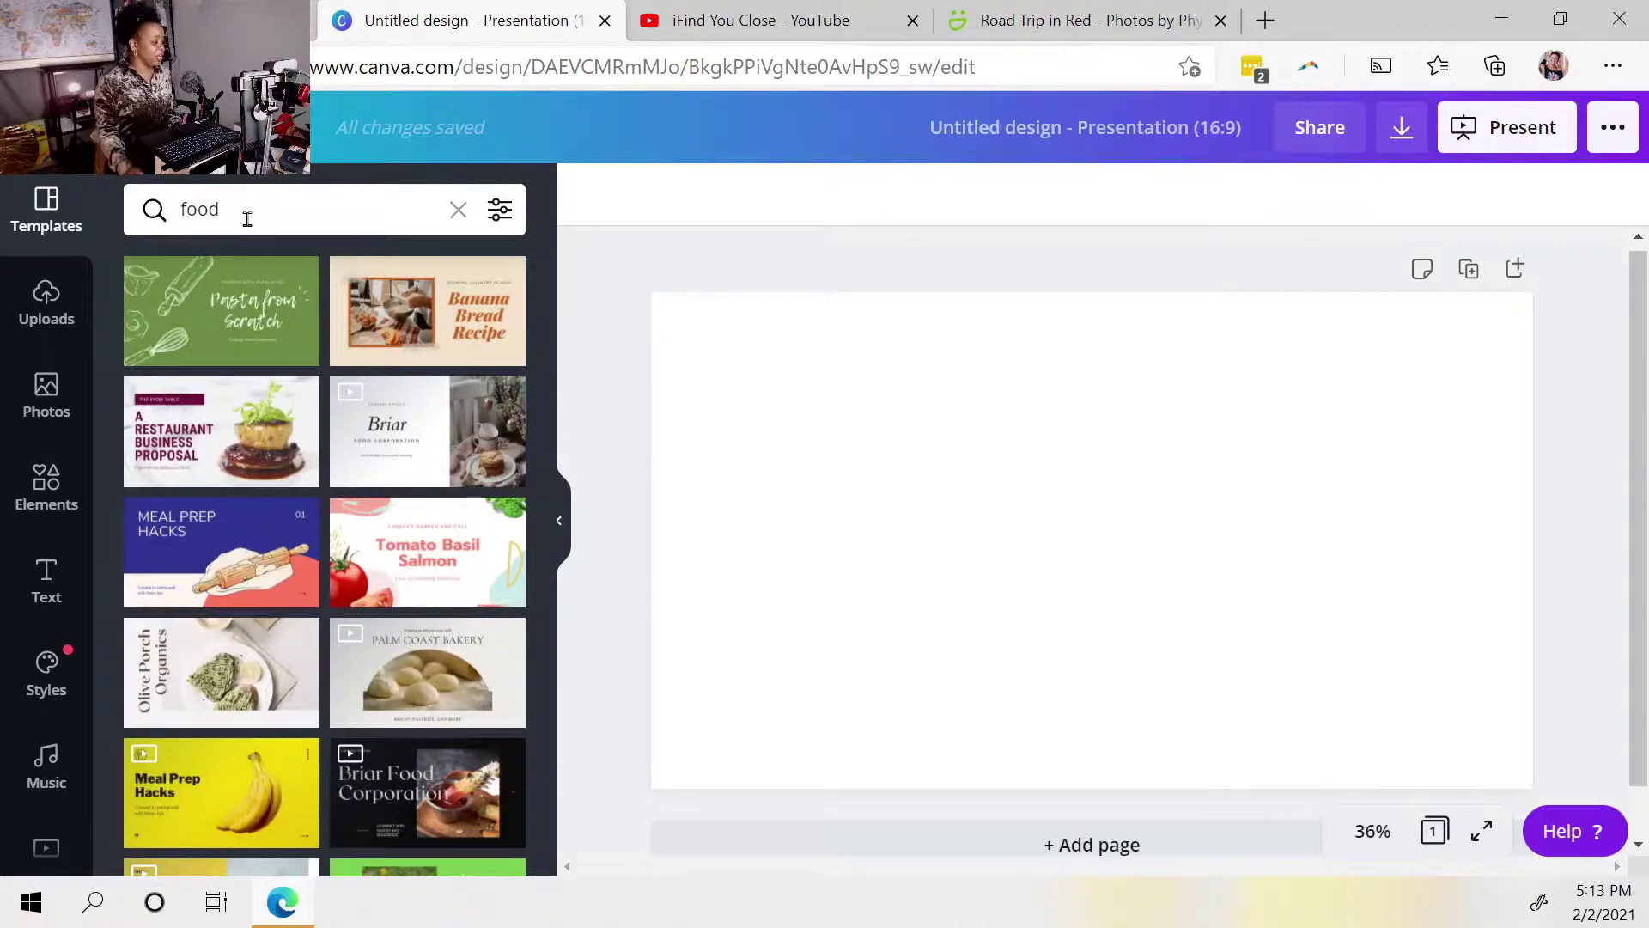
pyautogui.scroll(-7, 276, 421)
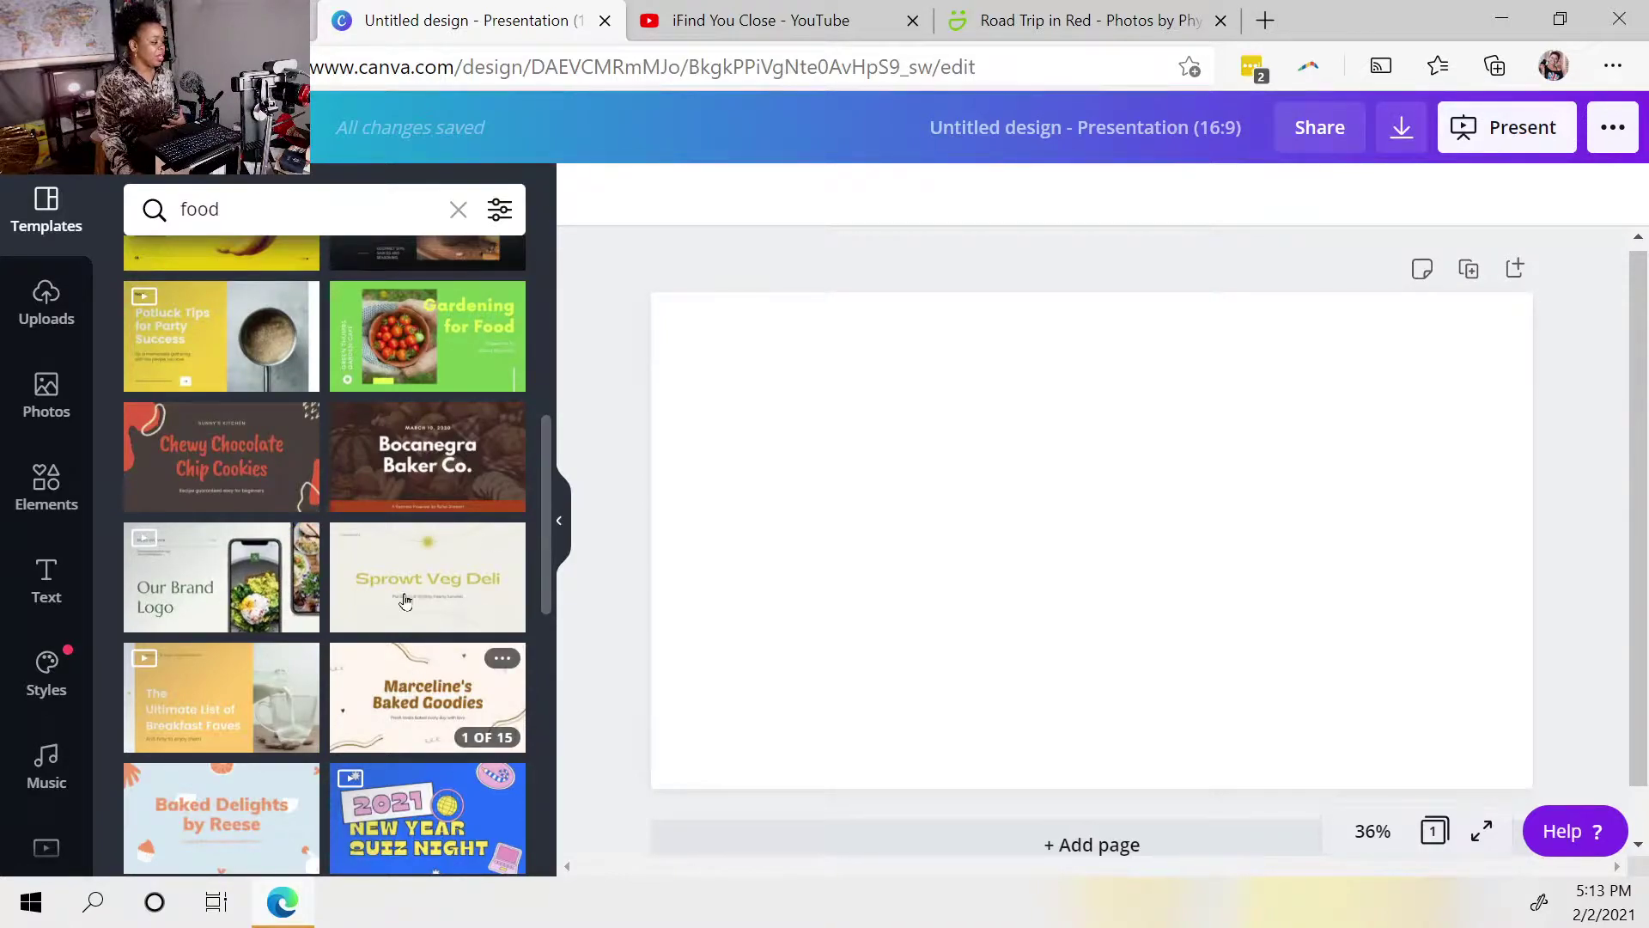
pyautogui.scroll(-3, 405, 600)
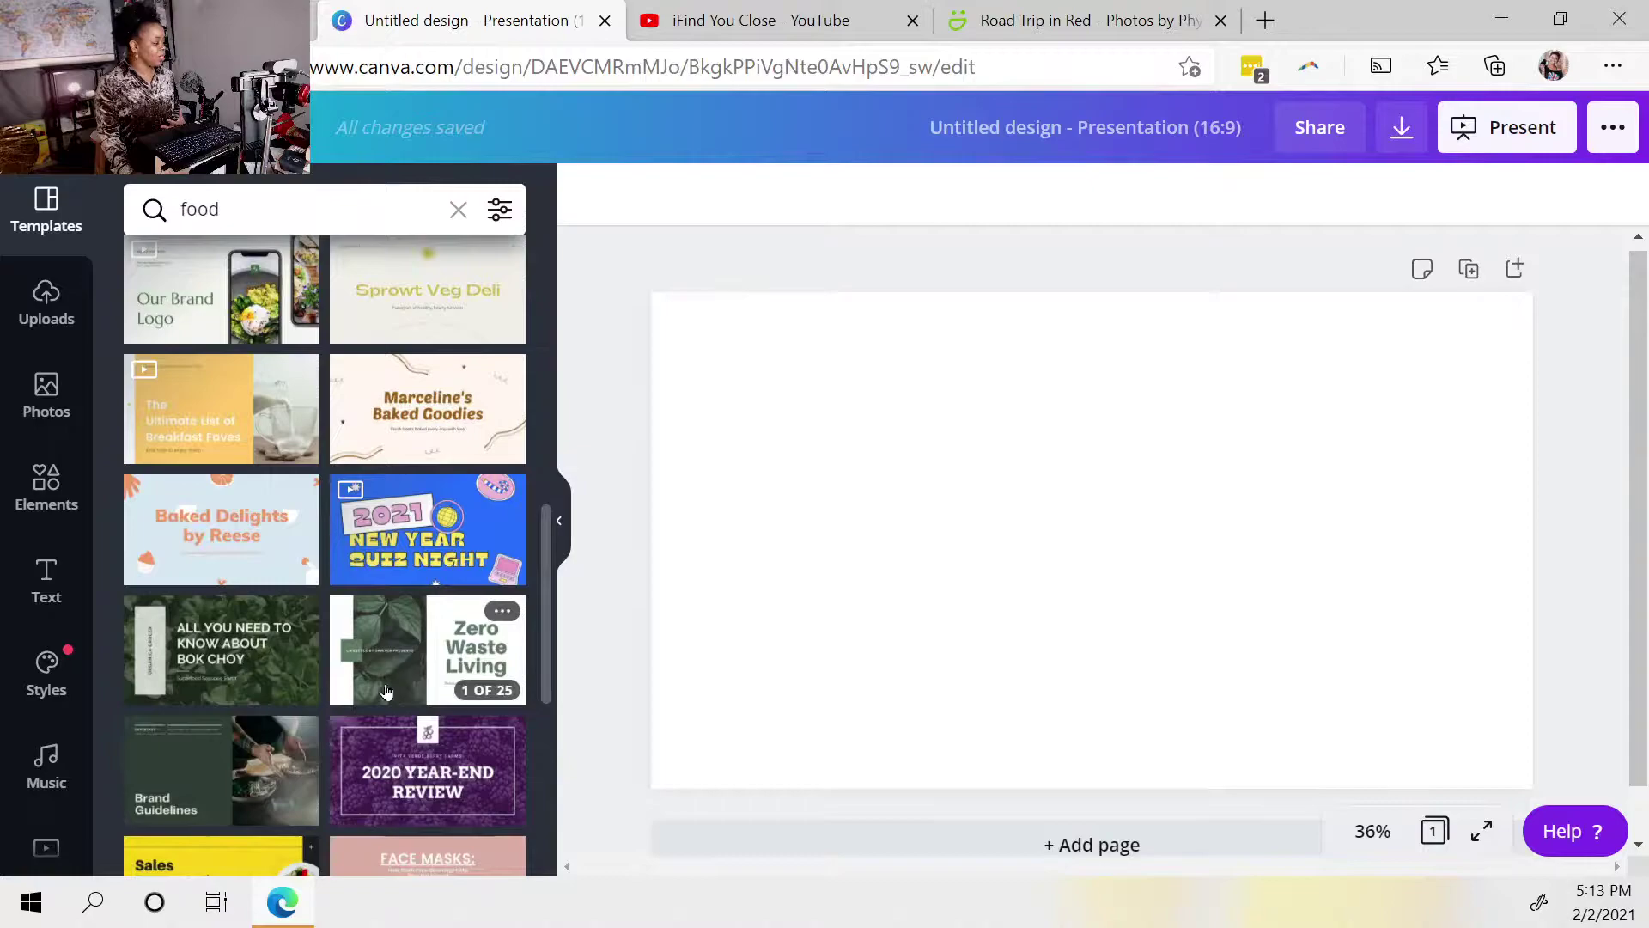
pyautogui.scroll(-3, 311, 723)
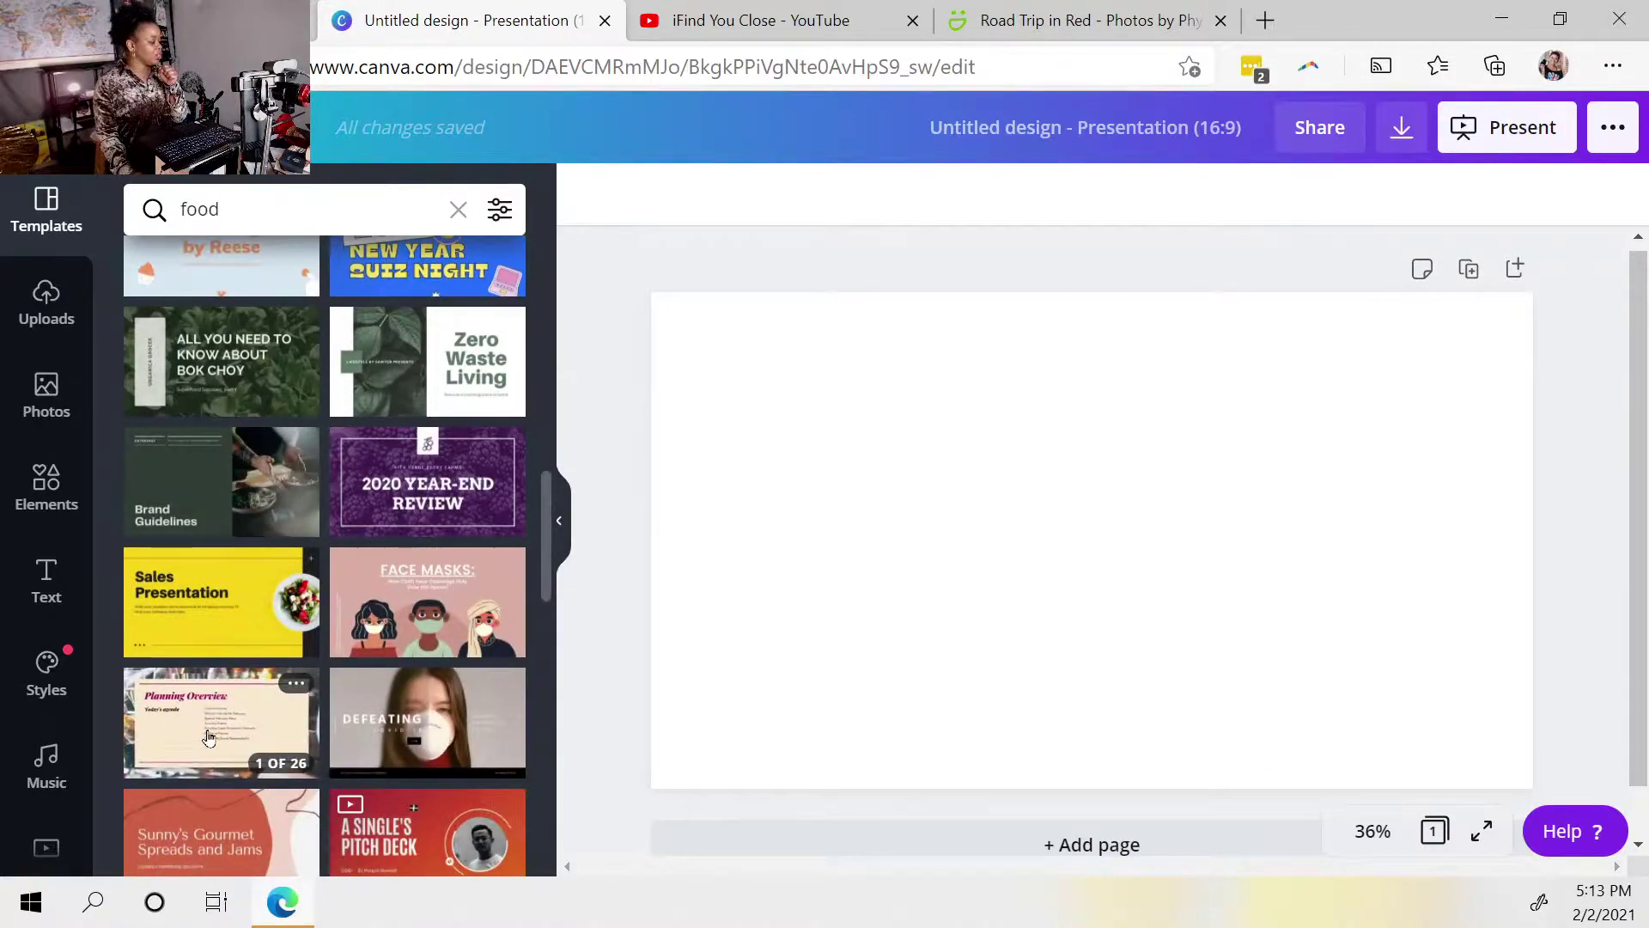
# Step: Open the Red and White Restaurant Elegant Presentation template and apply its February Inspiration layout to the first page
pyautogui.click(198, 737)
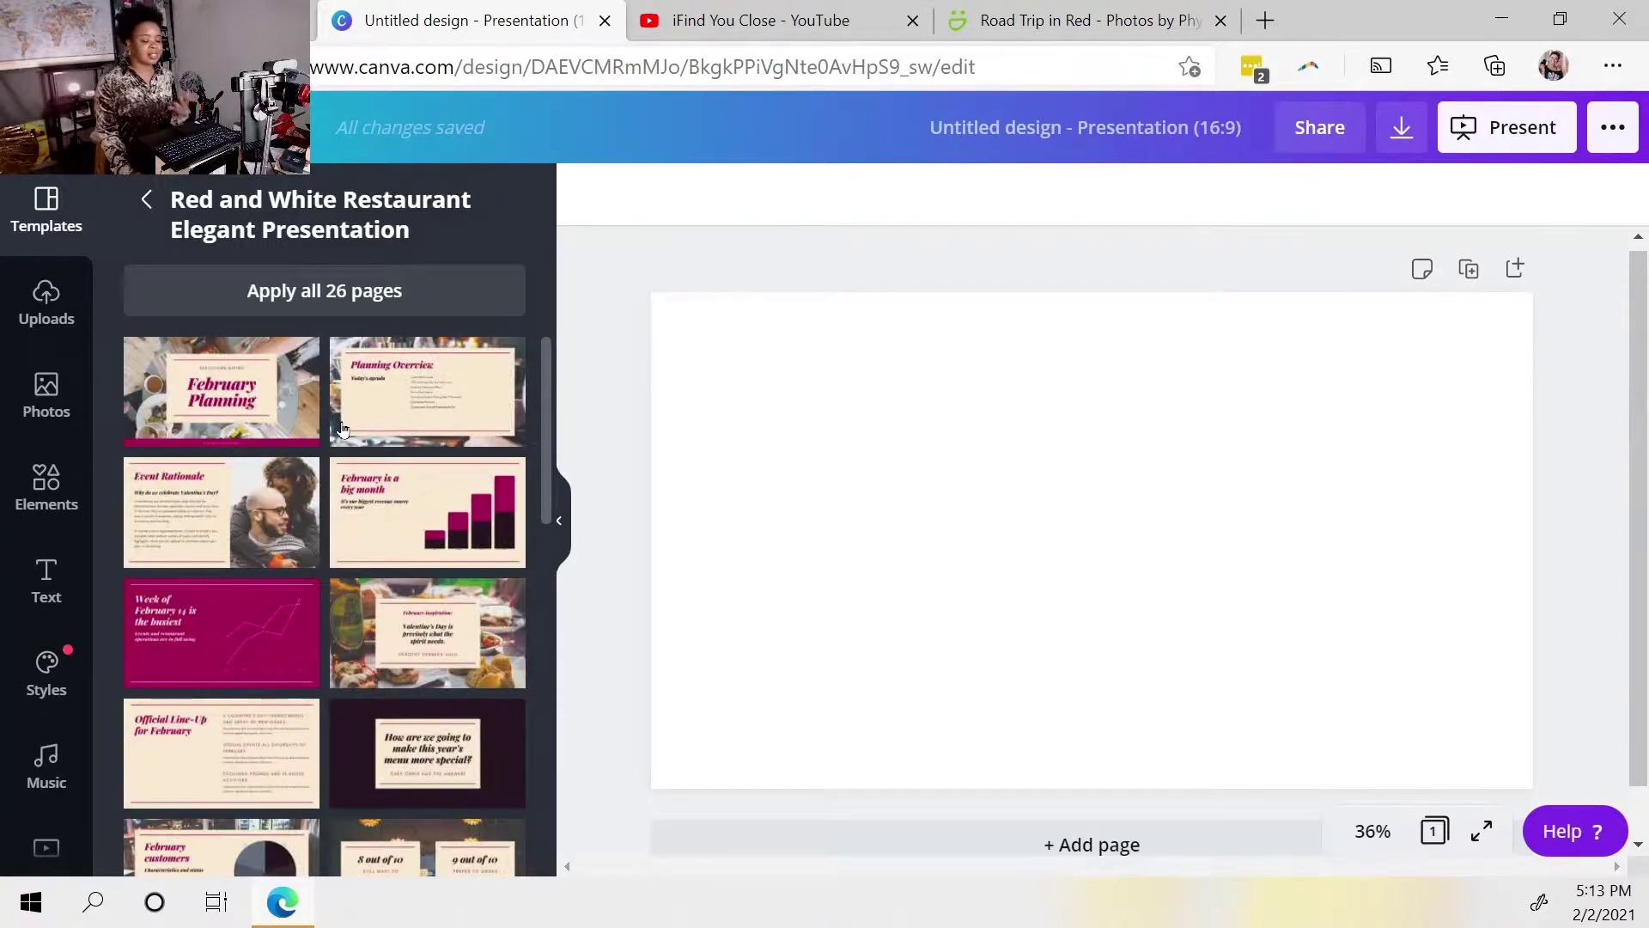
pyautogui.scroll(-5, 348, 623)
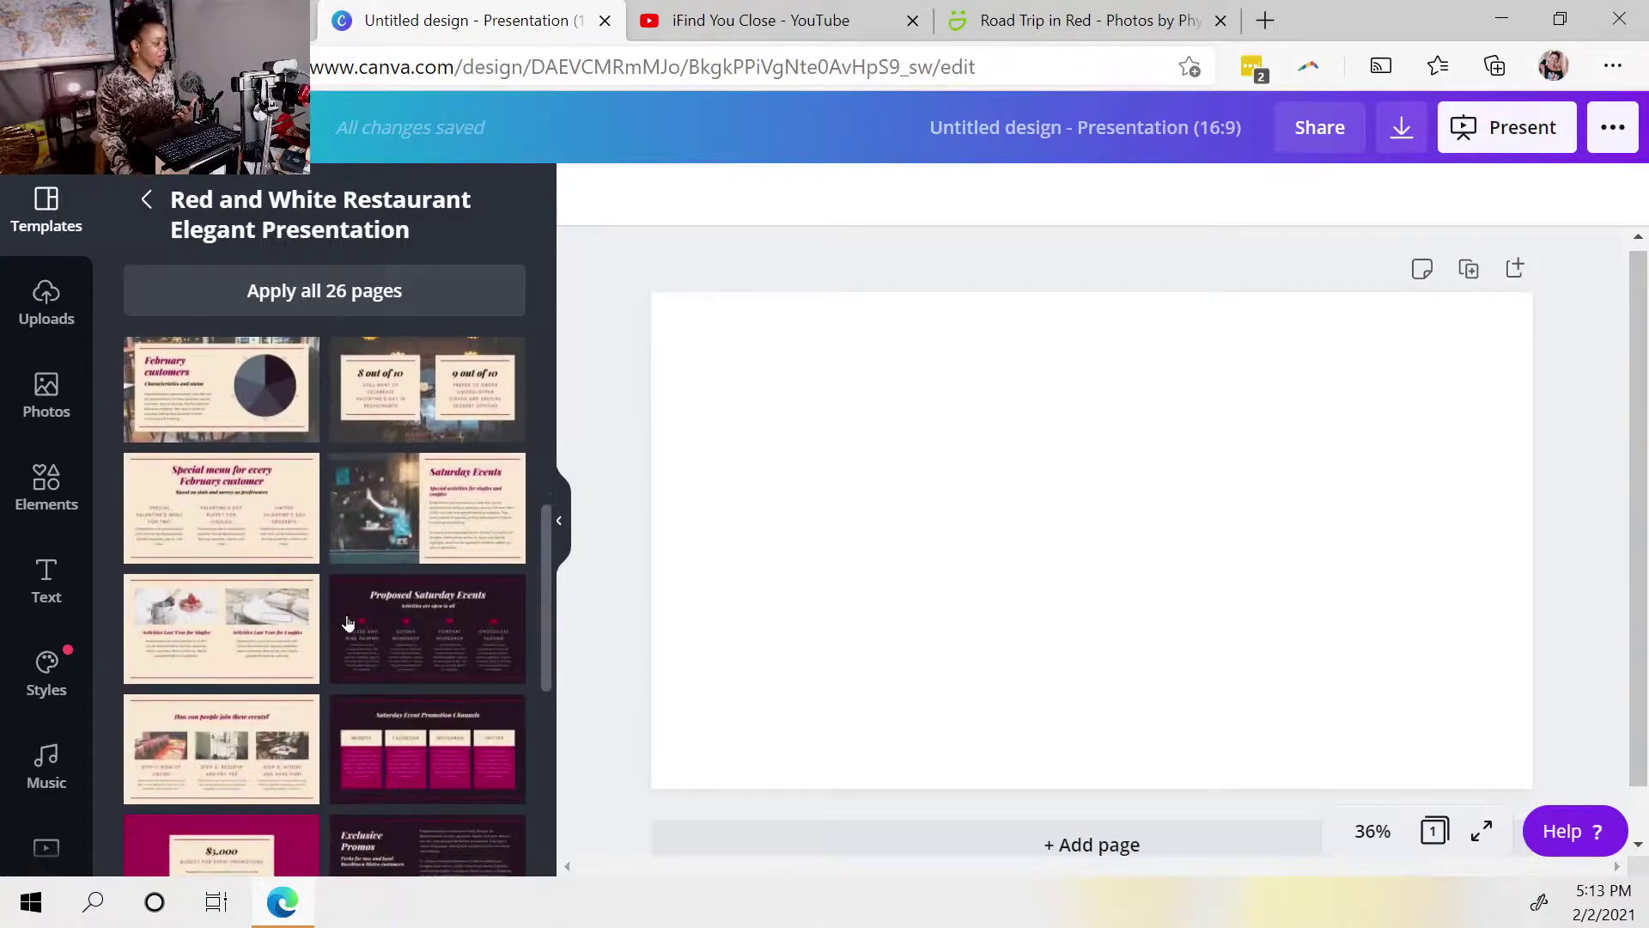
pyautogui.scroll(-6, 348, 623)
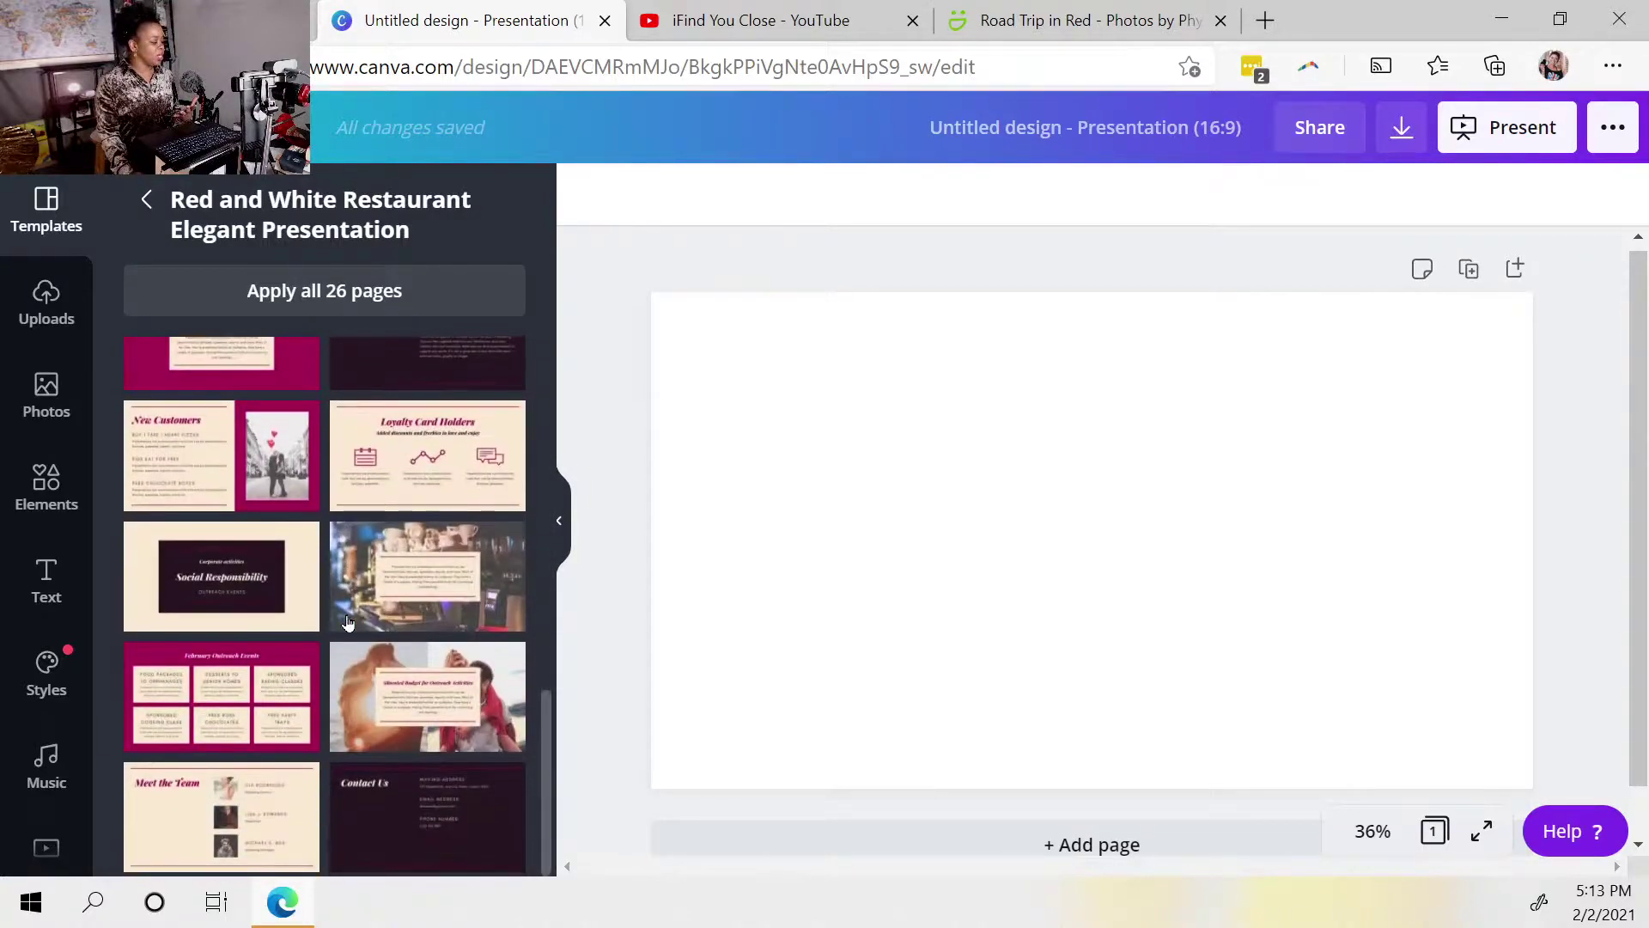
pyautogui.scroll(8, 348, 622)
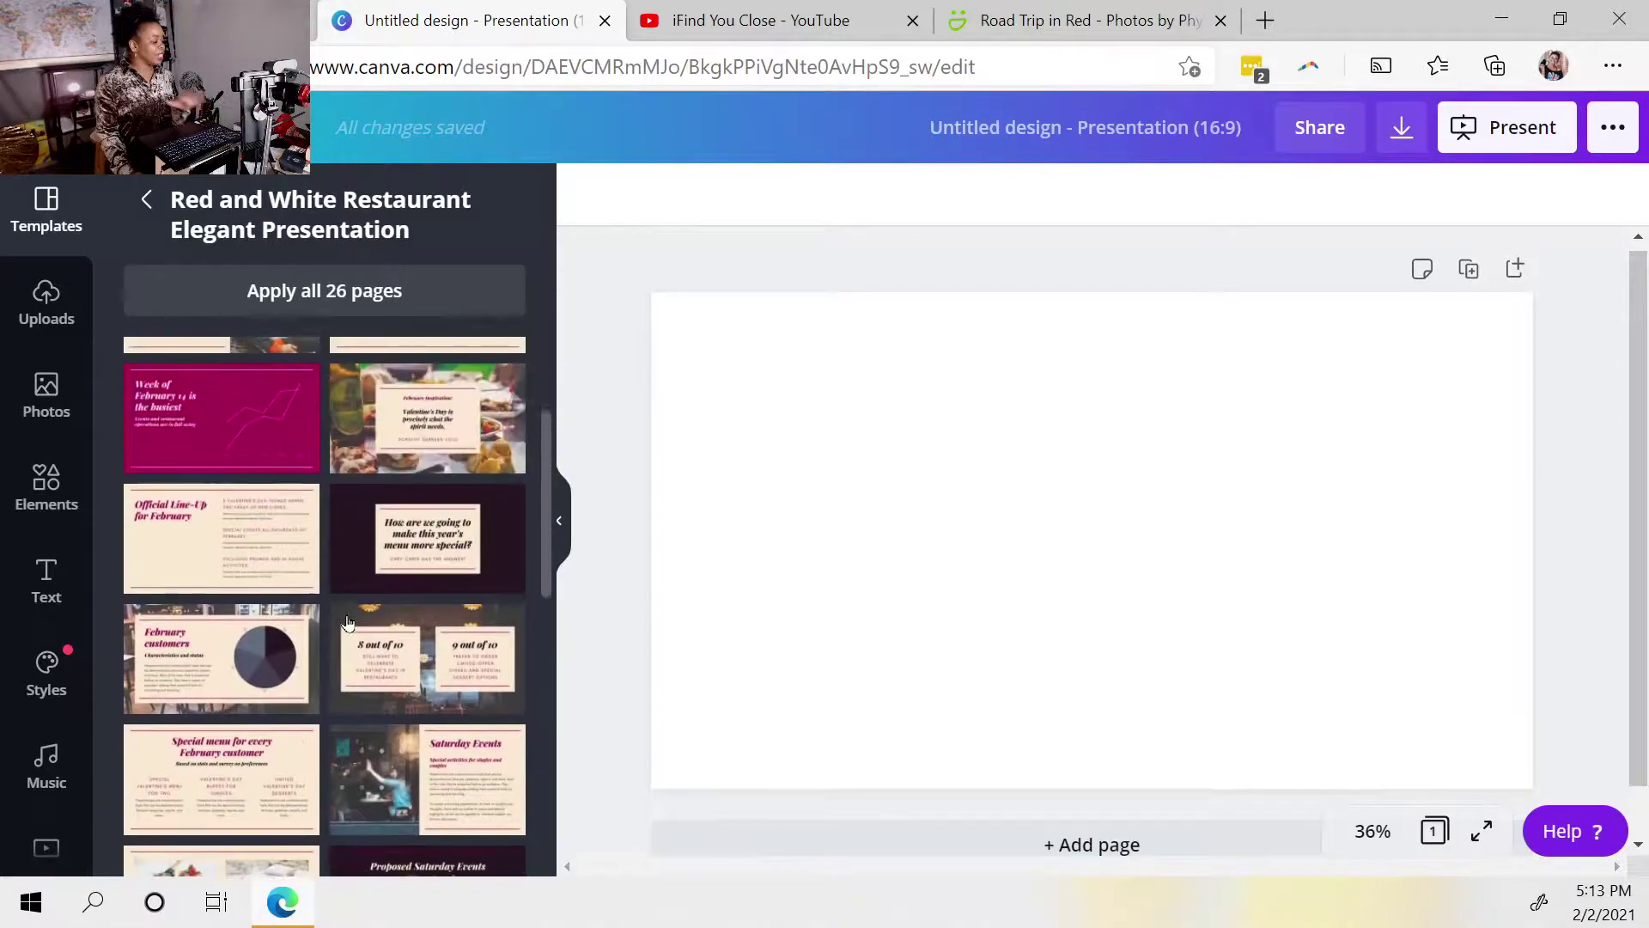
pyautogui.scroll(1, 348, 623)
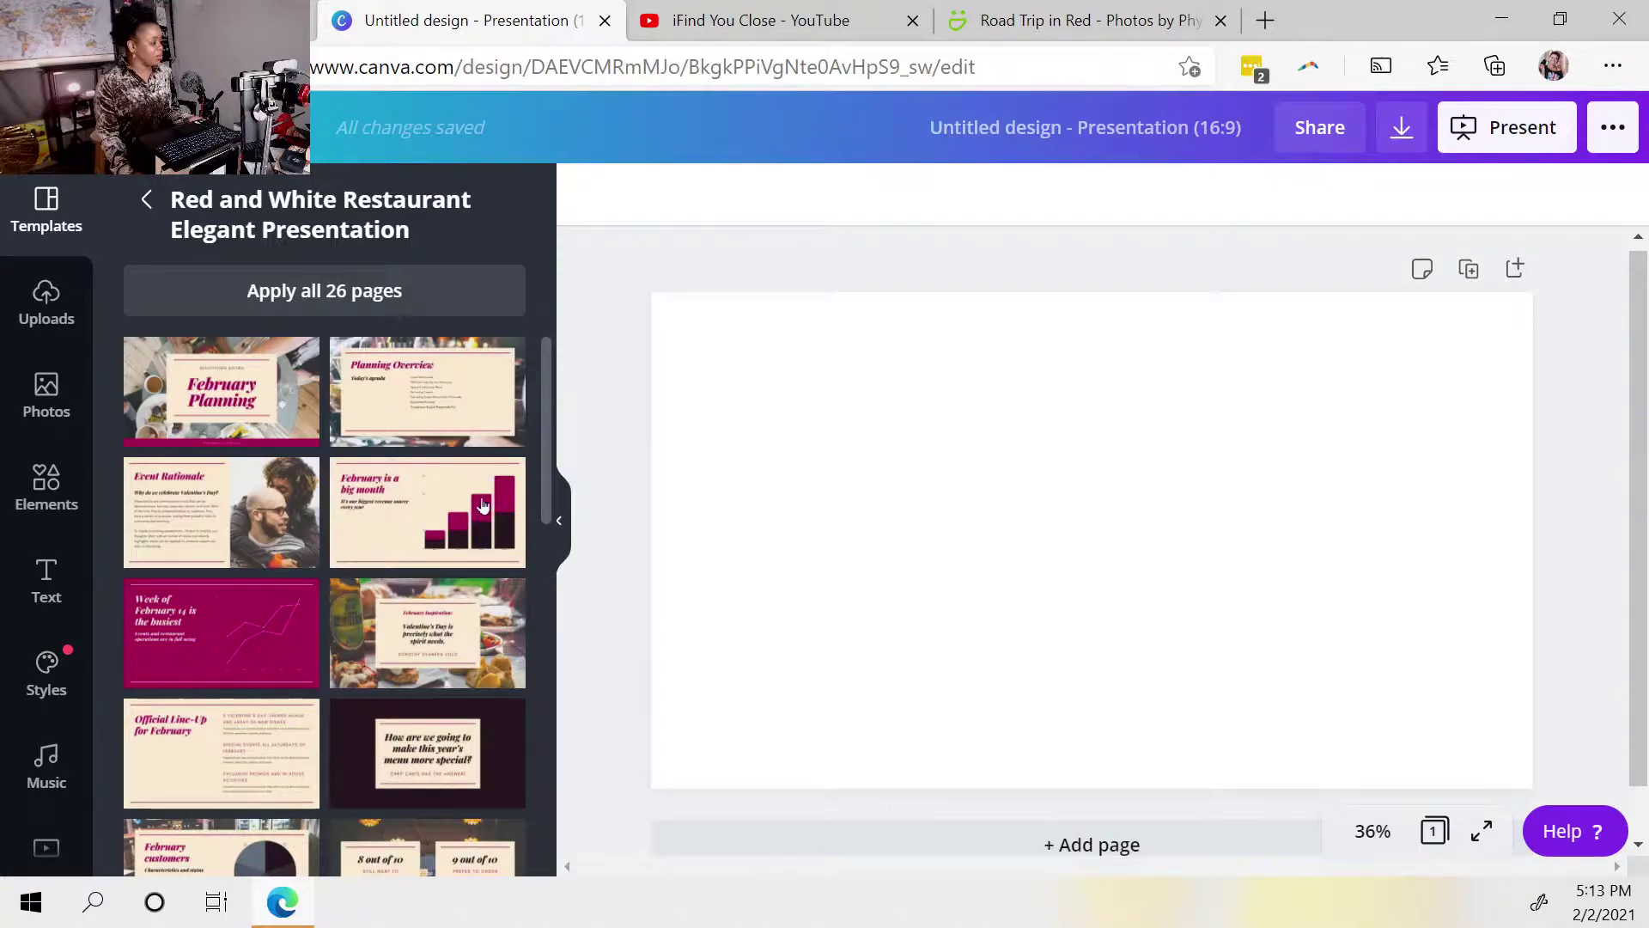
pyautogui.scroll(-2, 483, 507)
pyautogui.click(350, 496)
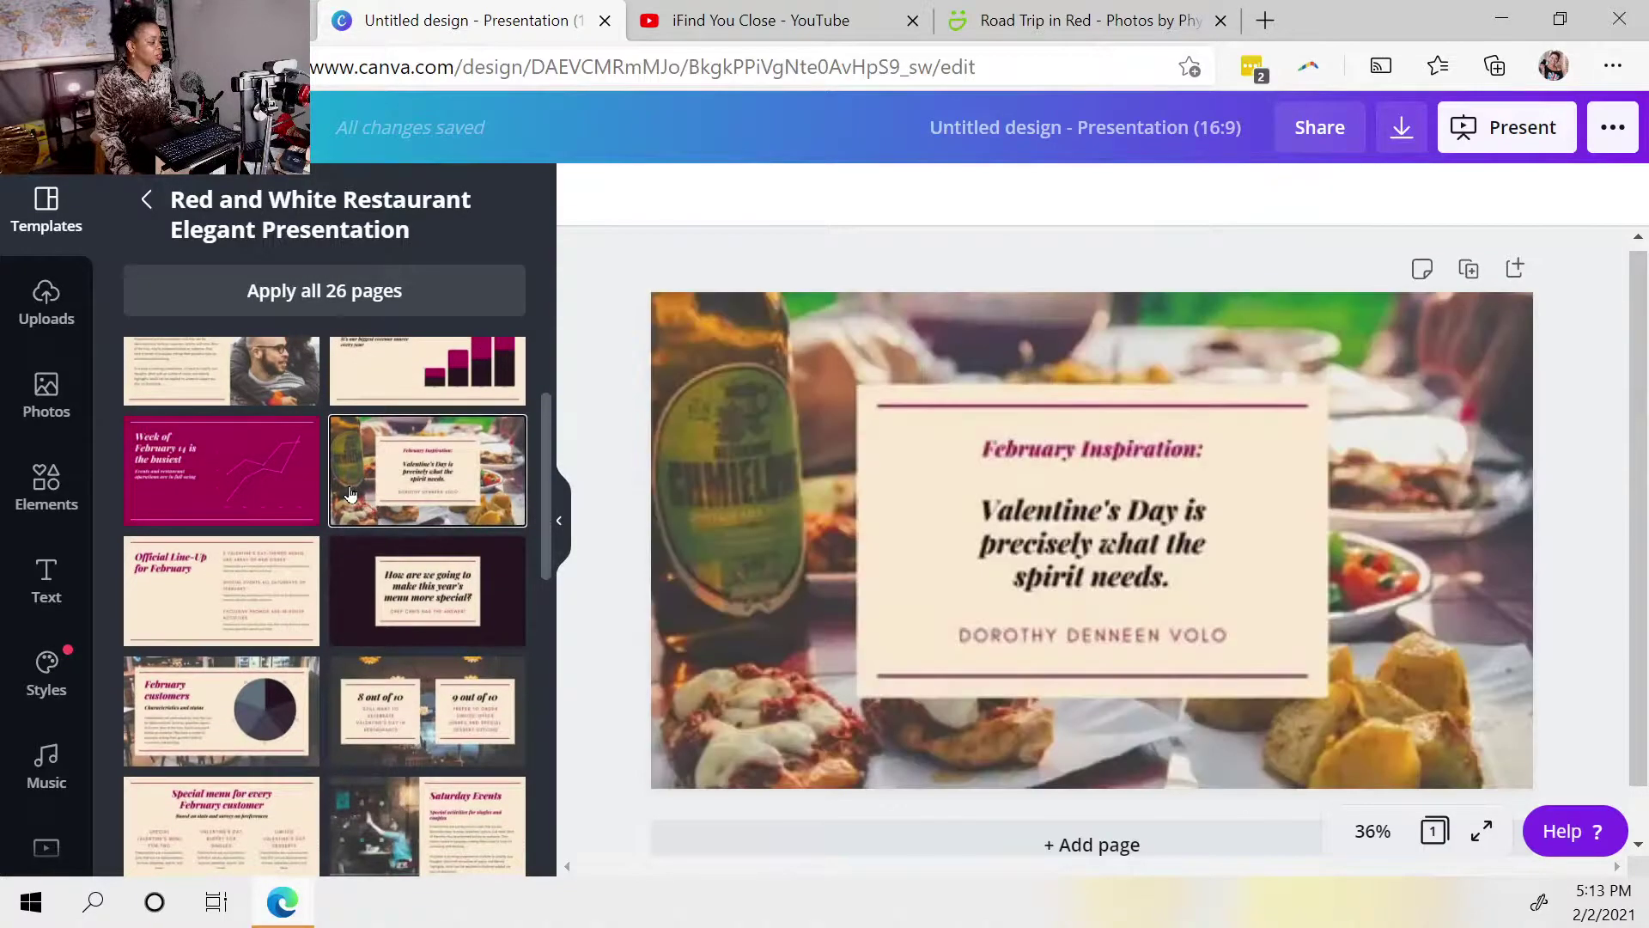
# Step: Add a second page and apply the Allocated Budget for Outreach Activities layout to it
pyautogui.click(1515, 268)
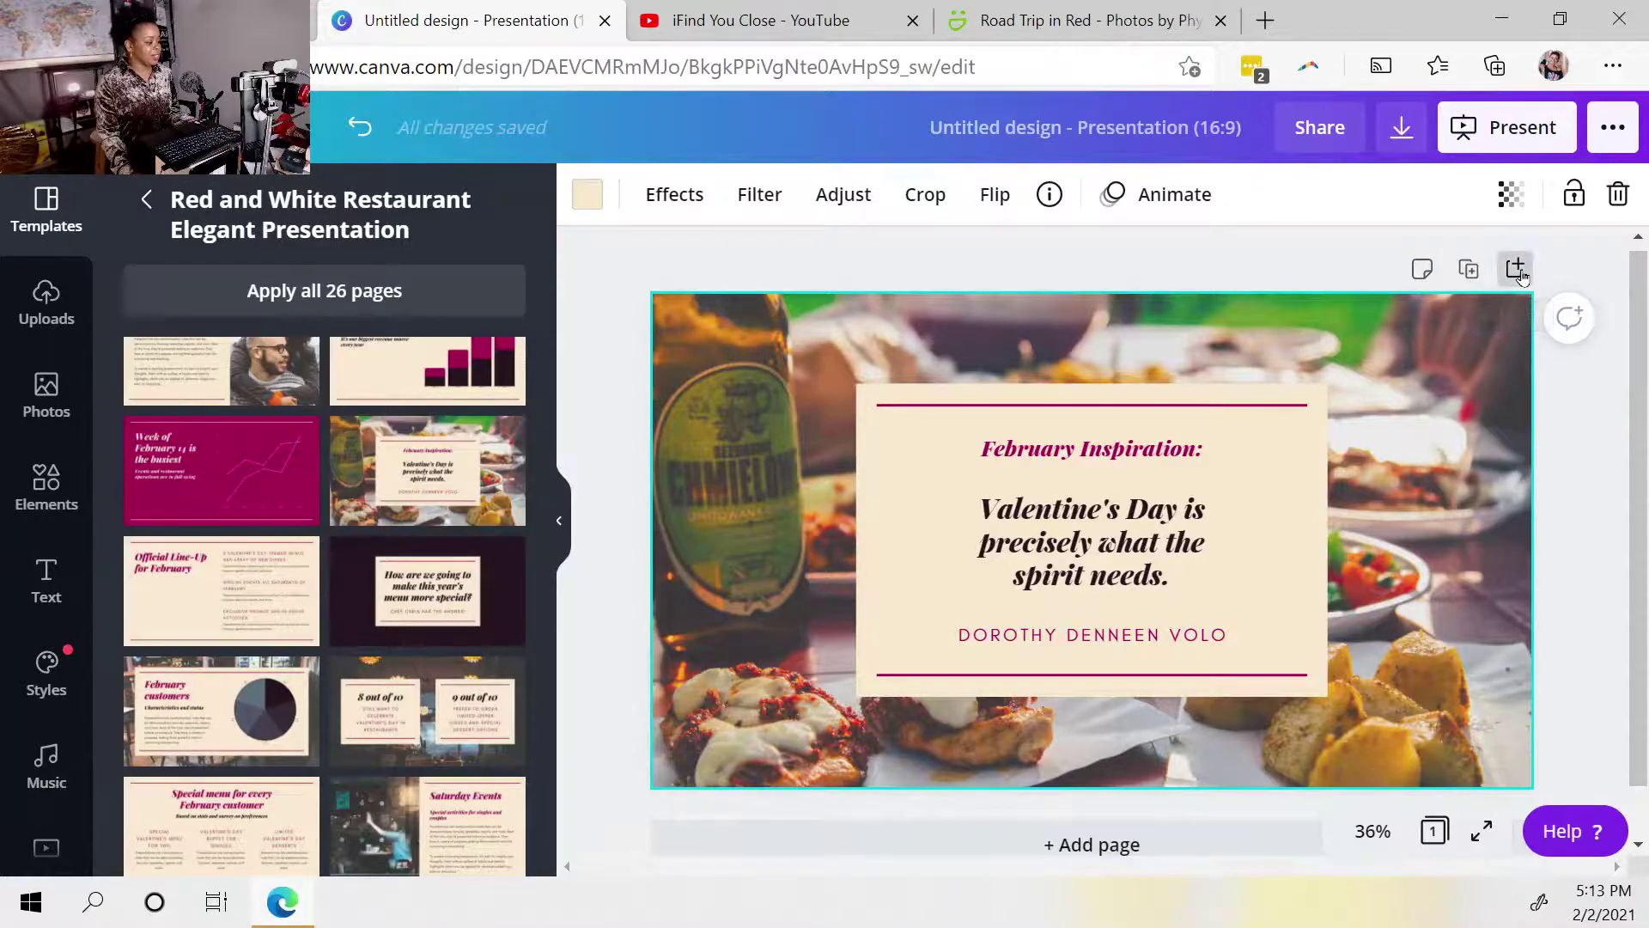
pyautogui.scroll(-10, 194, 721)
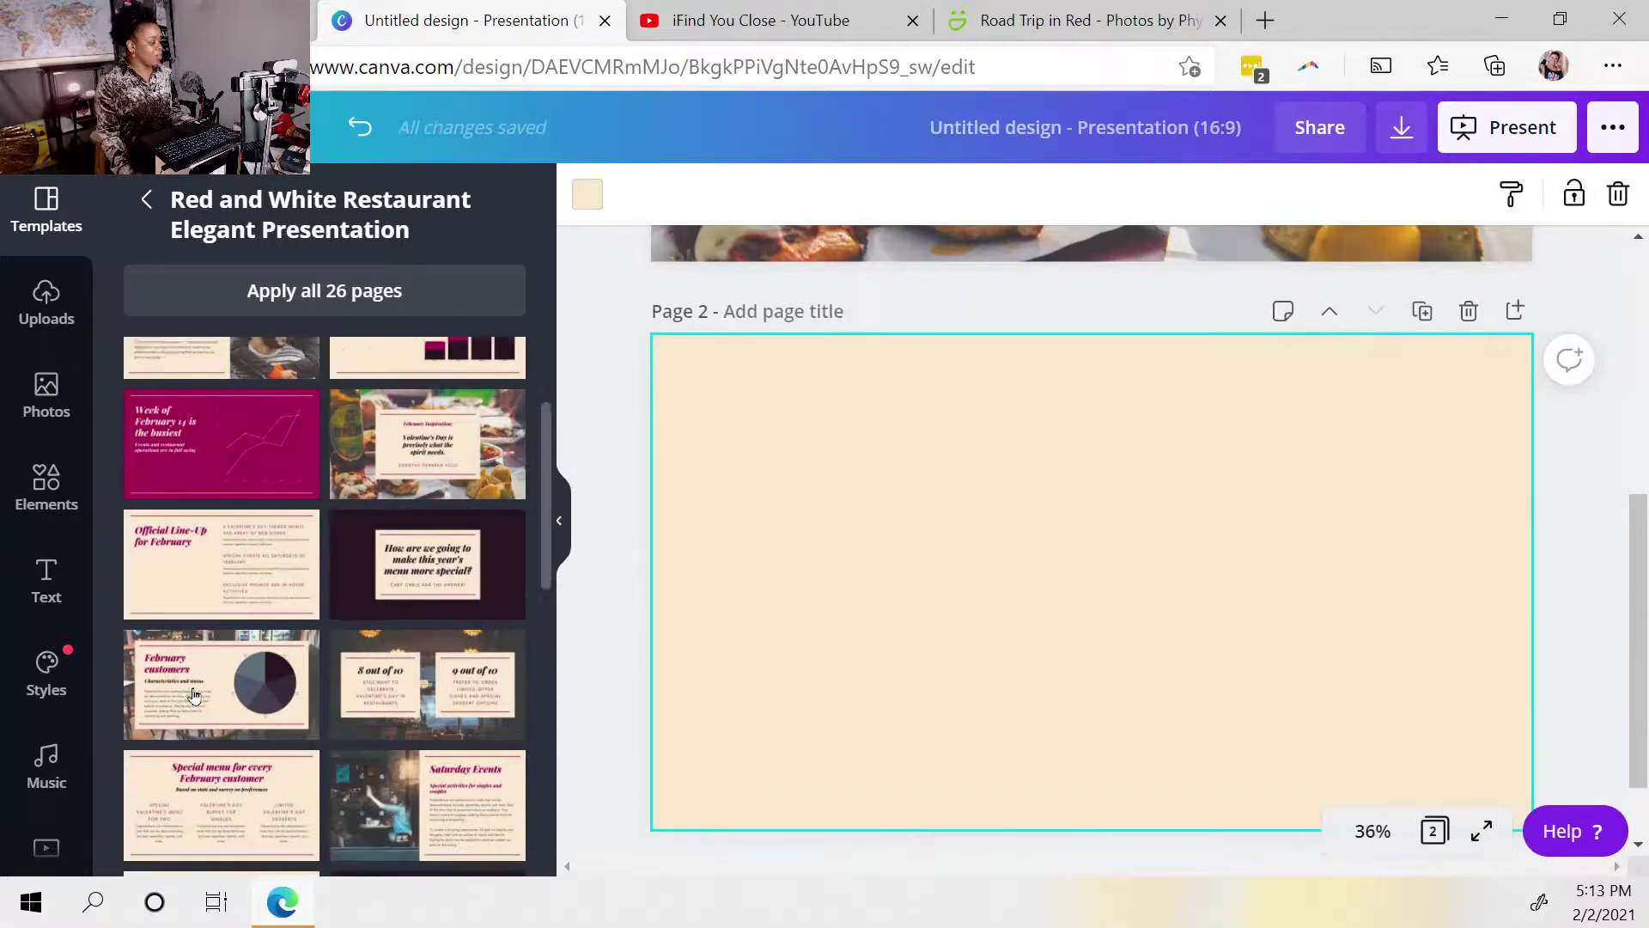
pyautogui.scroll(-3, 193, 730)
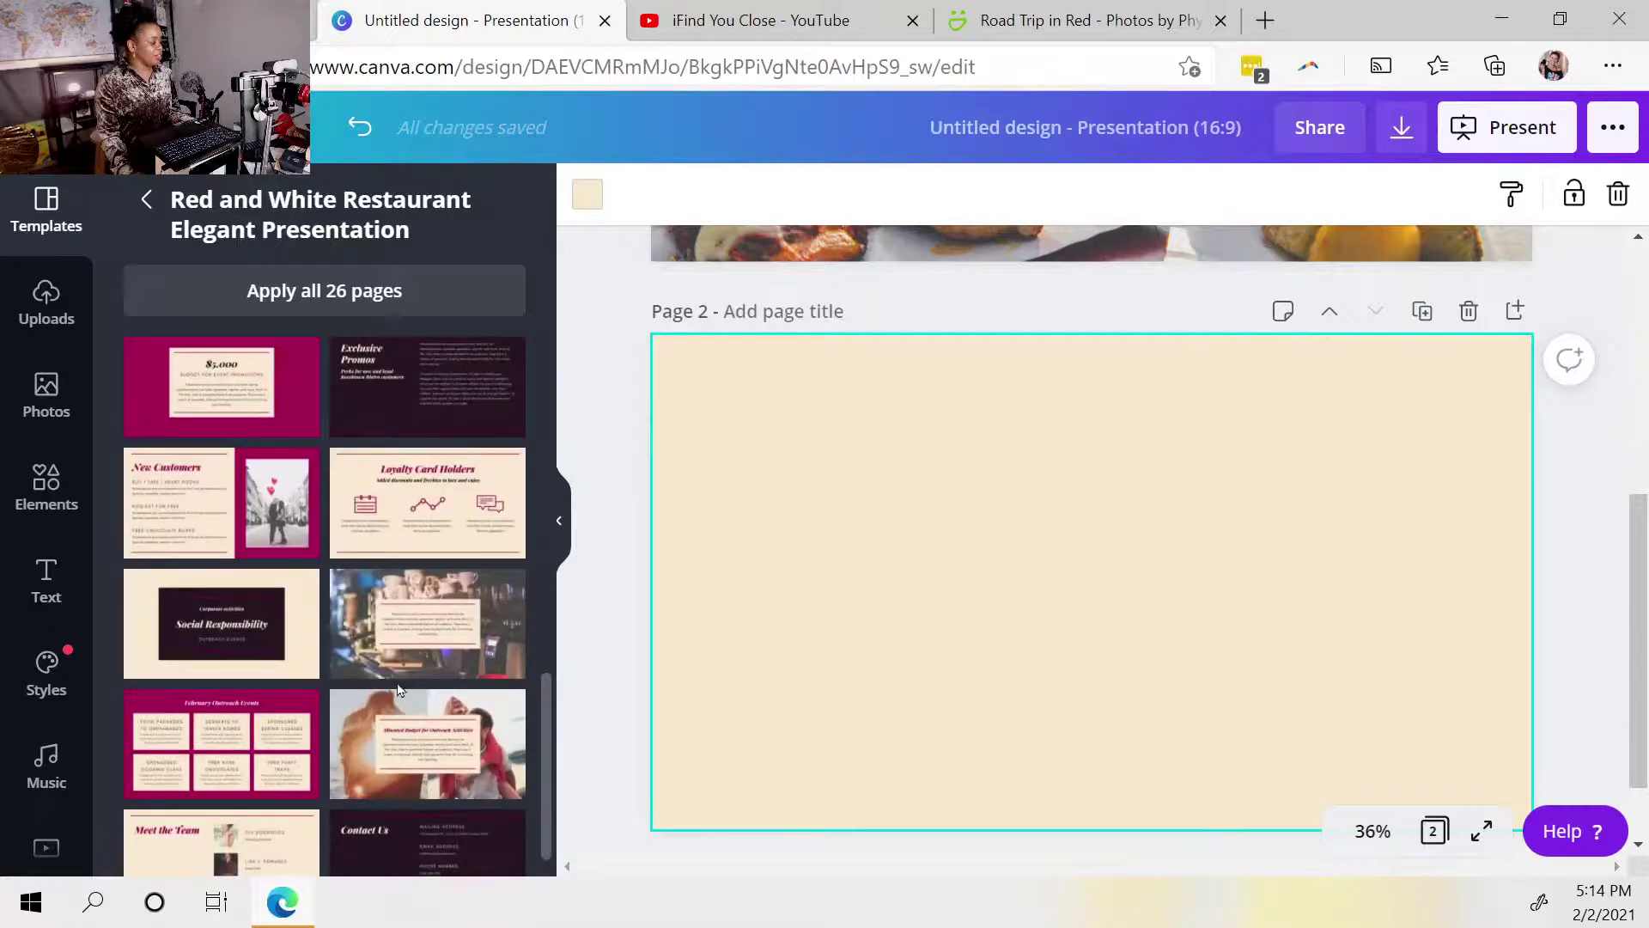
pyautogui.click(356, 697)
pyautogui.scroll(-1, 1177, 589)
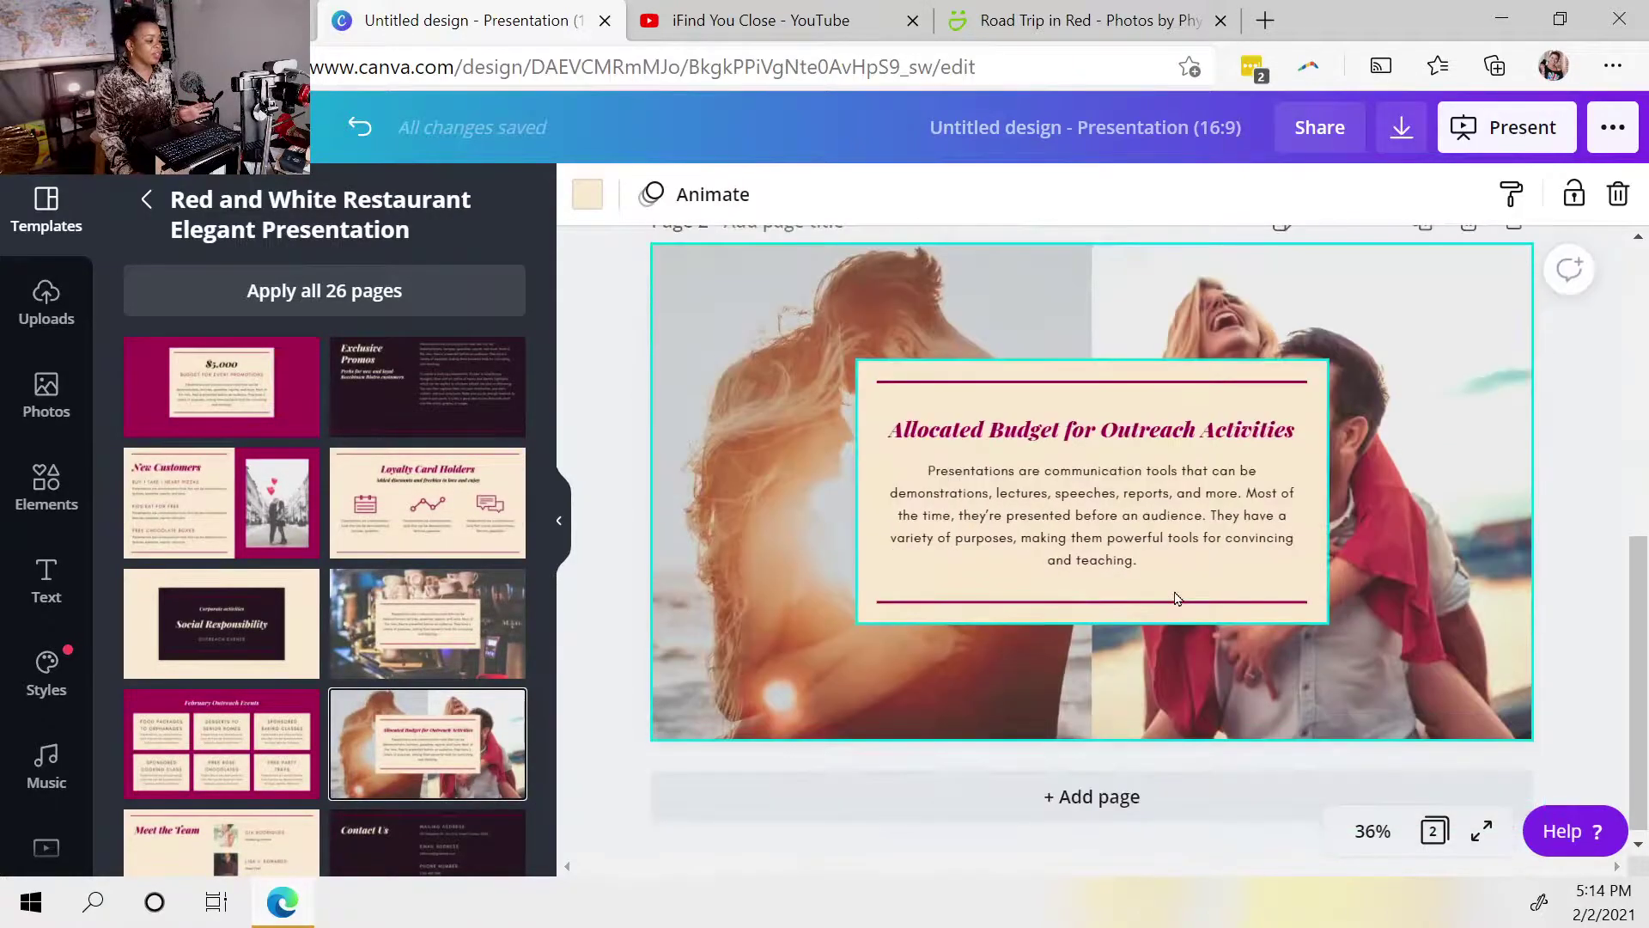
# Step: Add a third page and open the Green and Peach Face Masks template from the food results
pyautogui.scroll(3, 1485, 453)
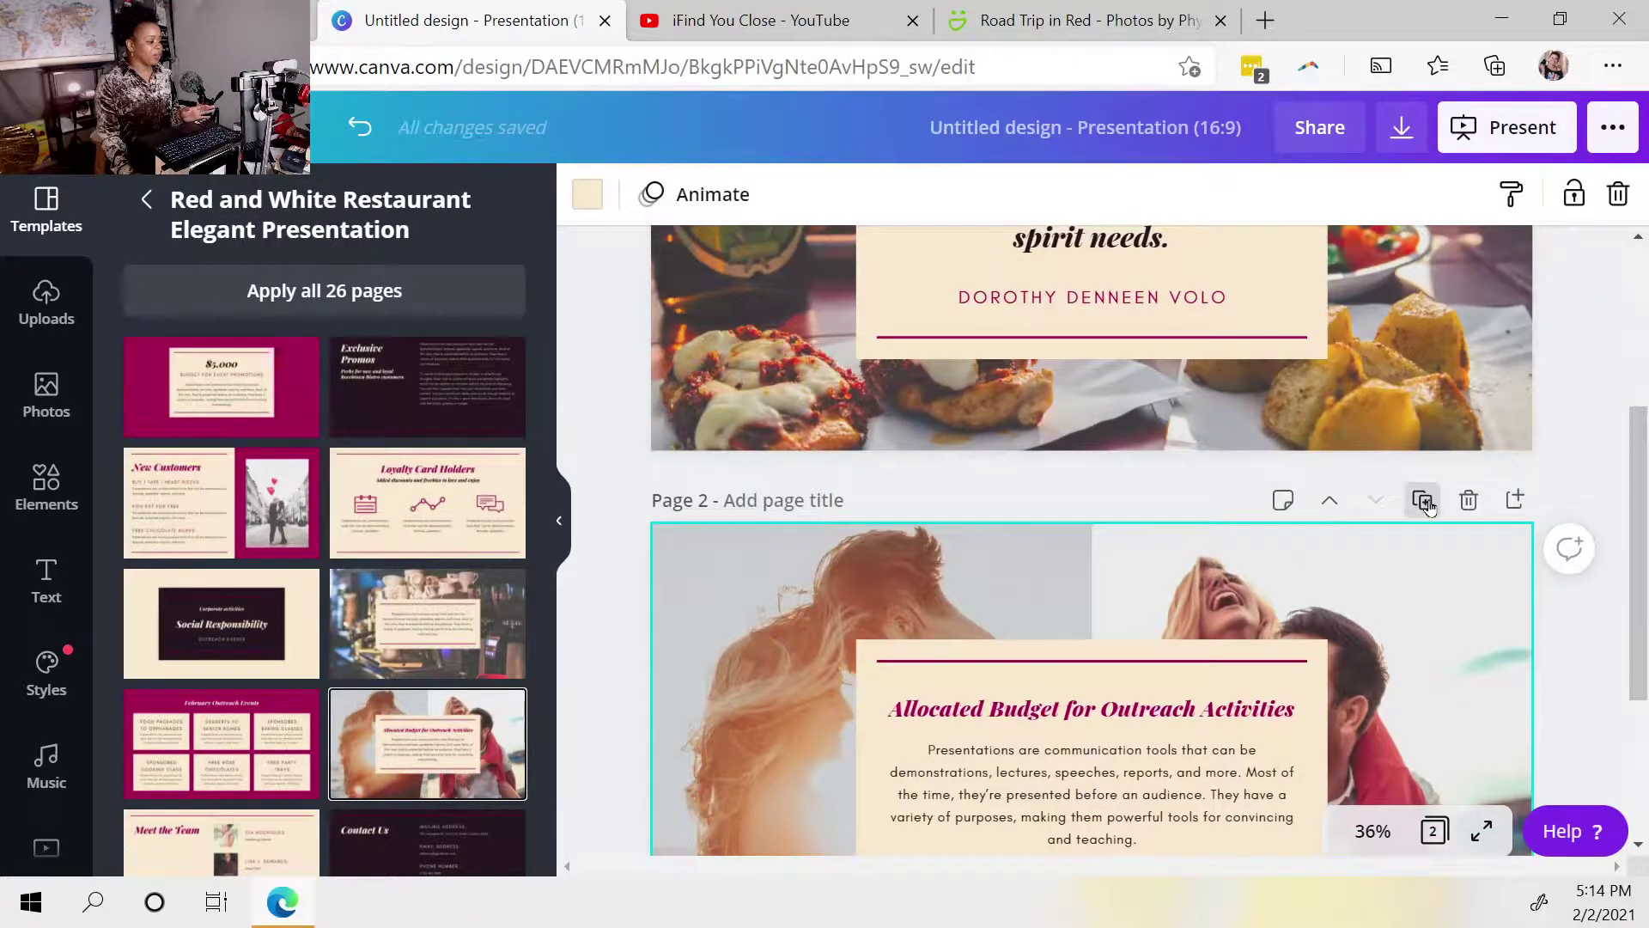
pyautogui.click(1516, 500)
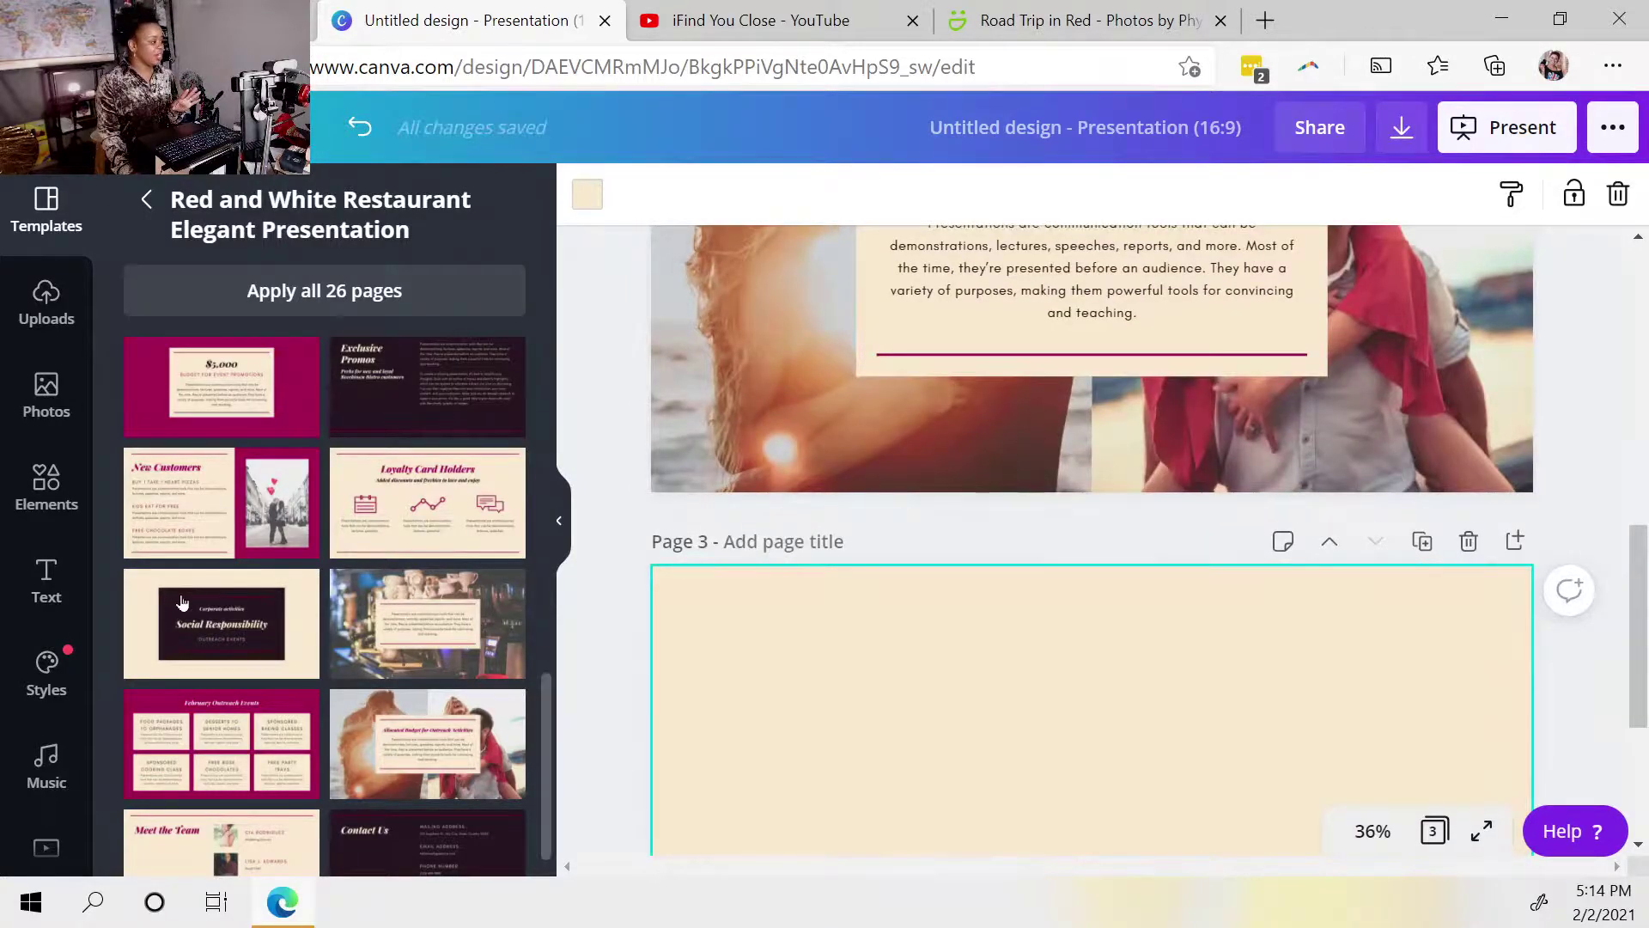
pyautogui.scroll(-10, 180, 558)
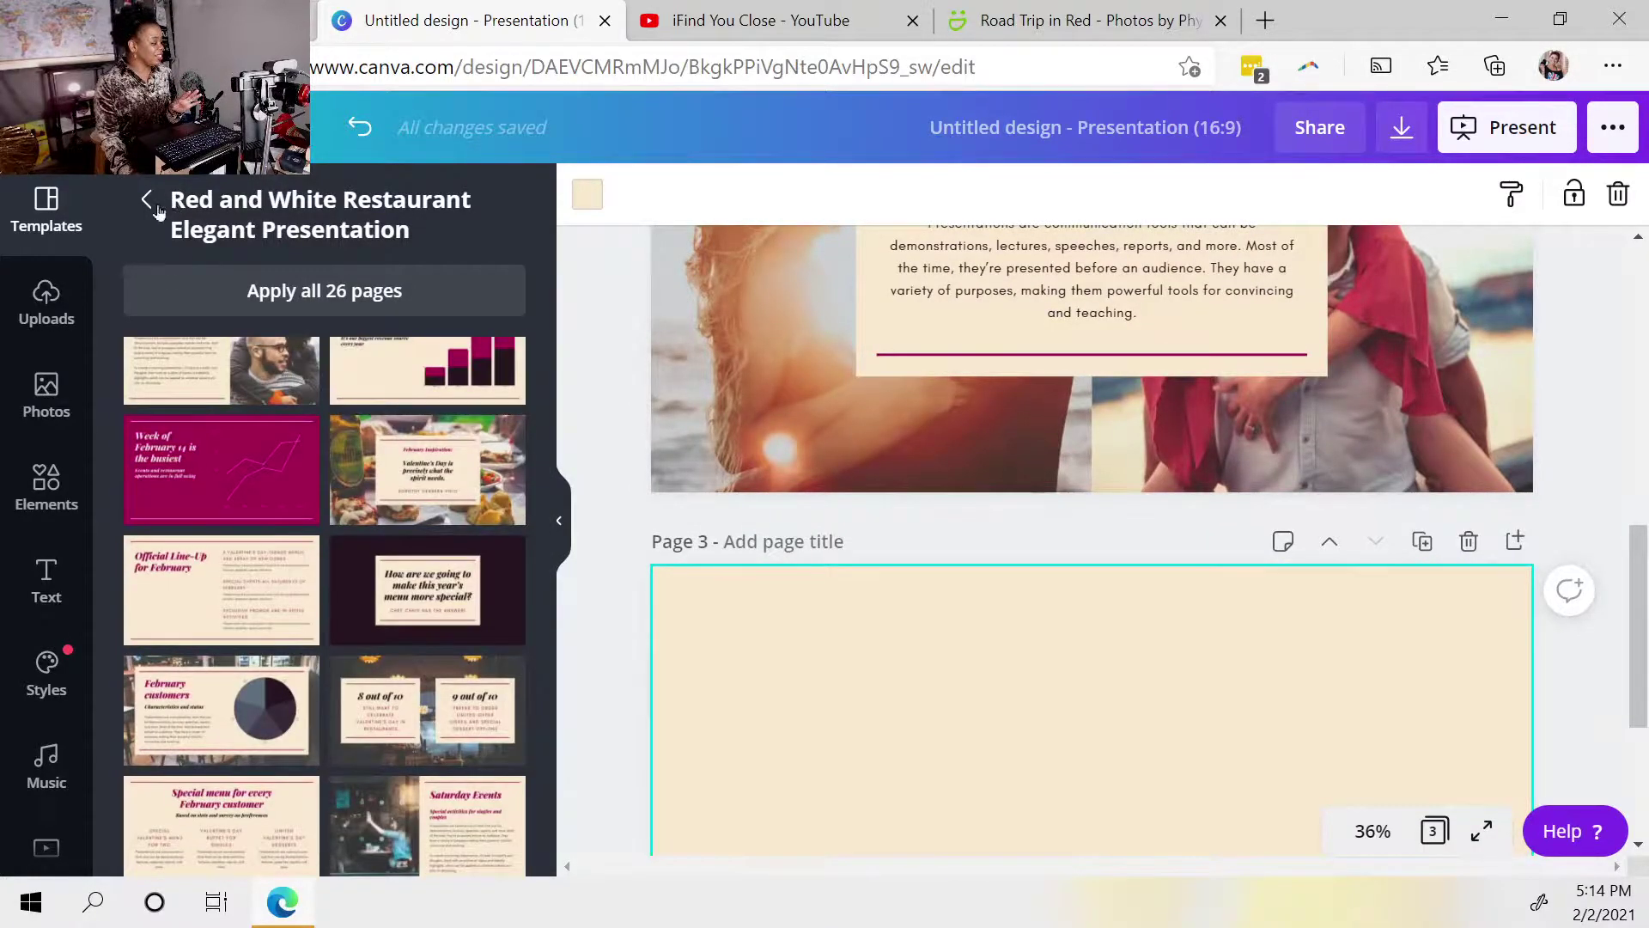
pyautogui.click(155, 209)
pyautogui.scroll(-1, 409, 552)
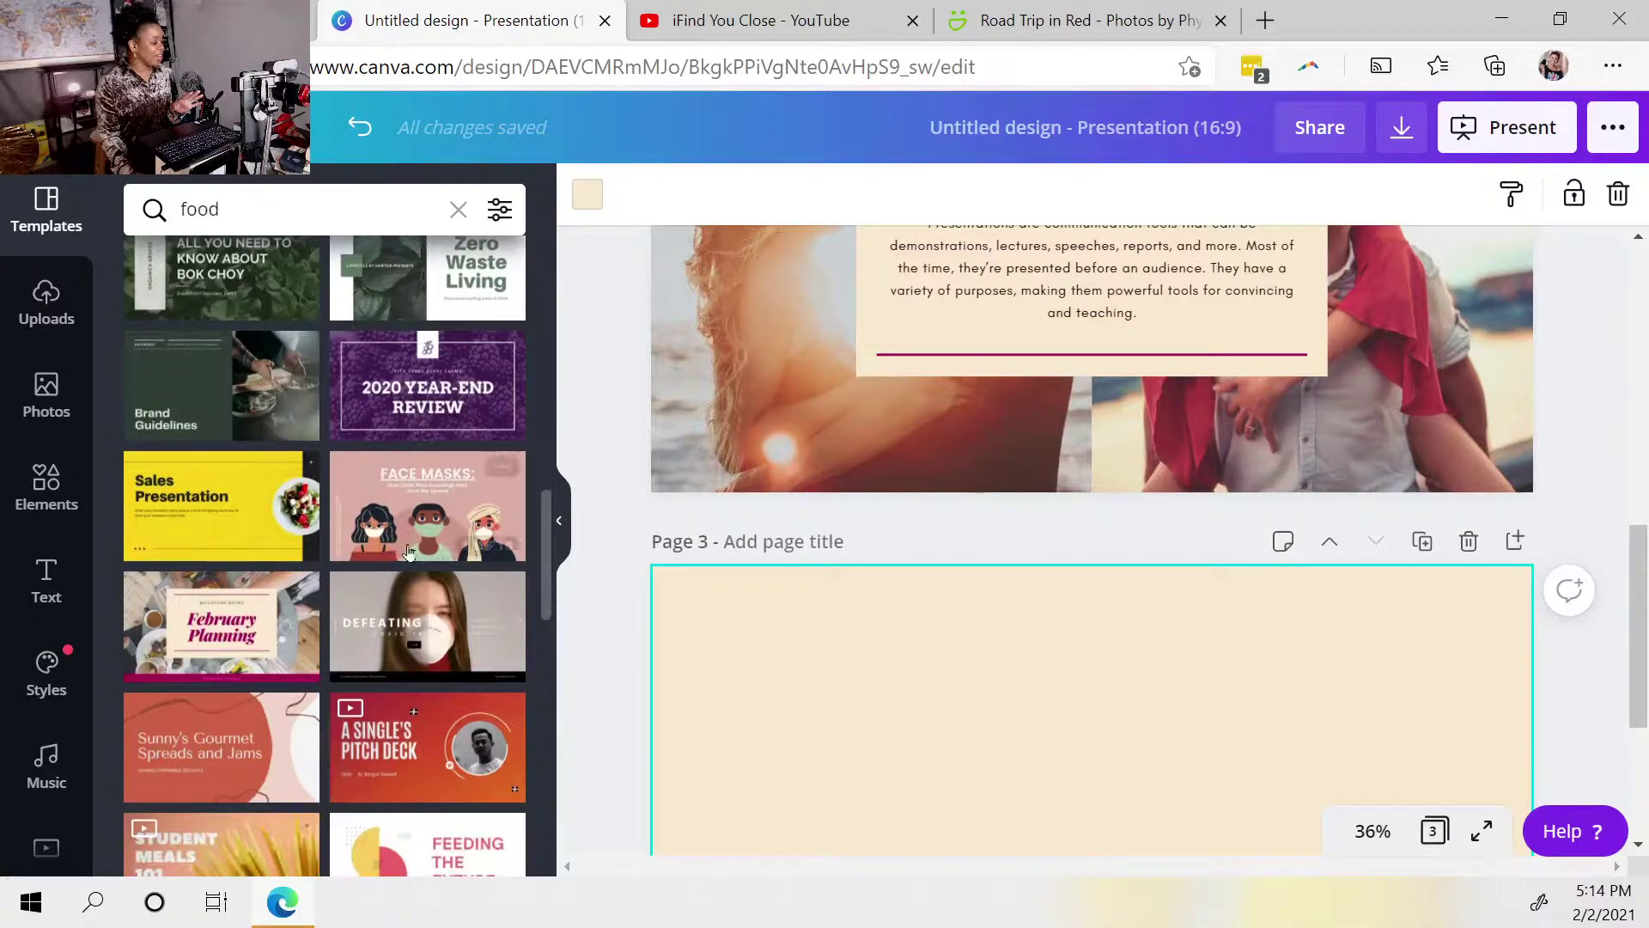
pyautogui.click(448, 517)
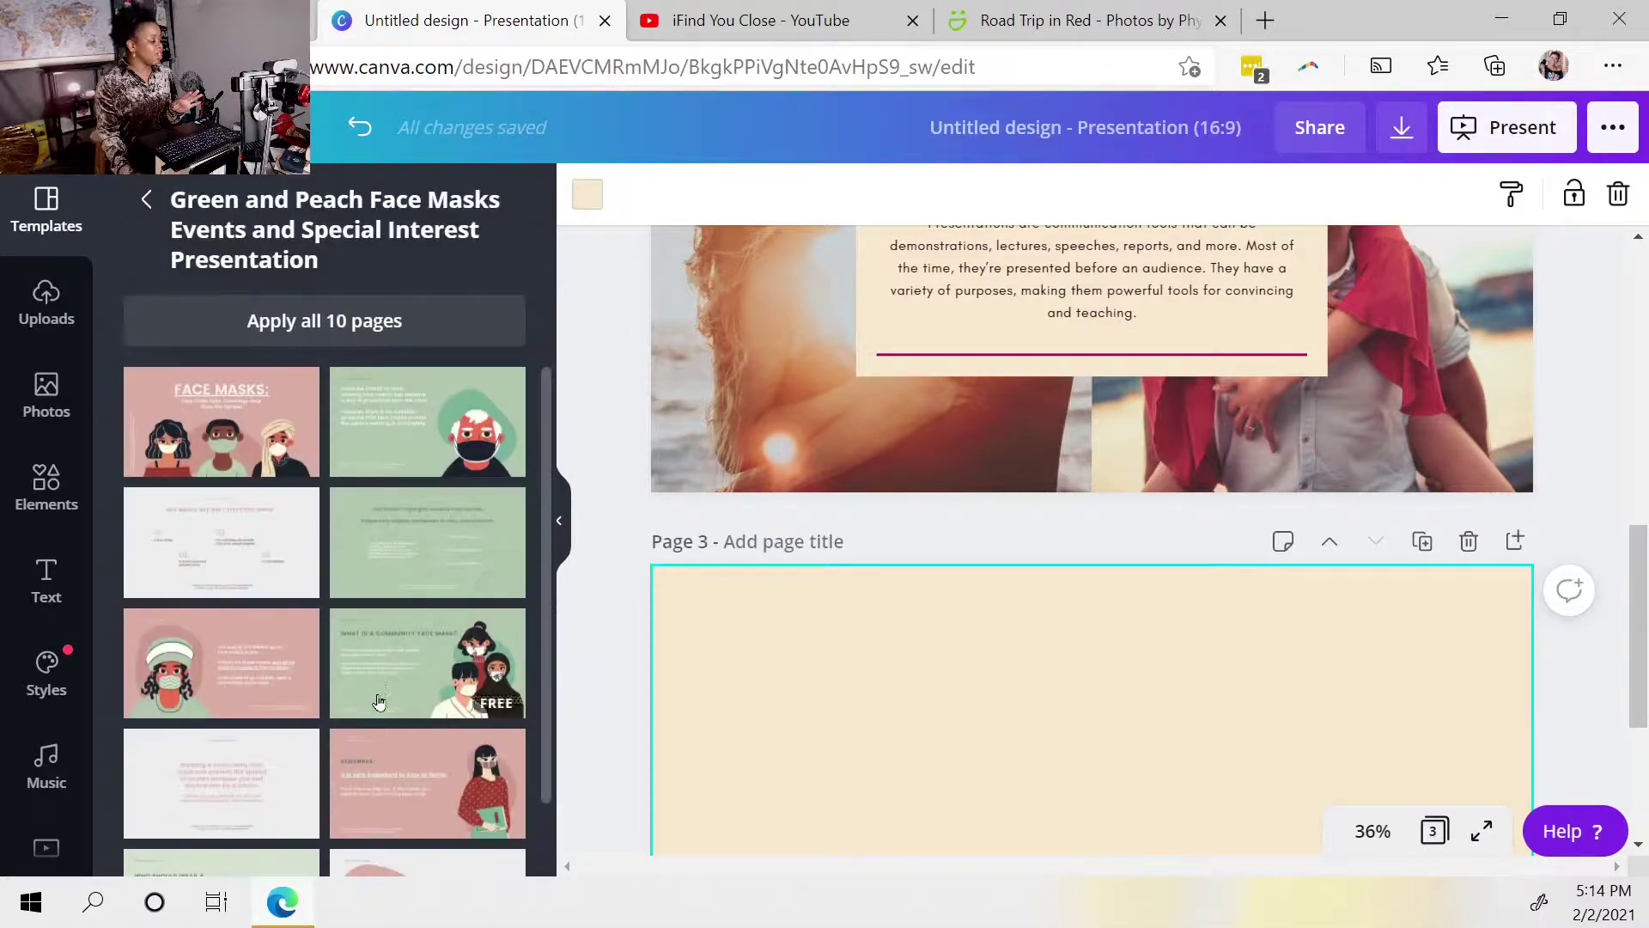
# Step: Apply the green "Amid the COVID-19 crisis" layout with the masked man to the third page and review the pages
pyautogui.scroll(-1, 368, 754)
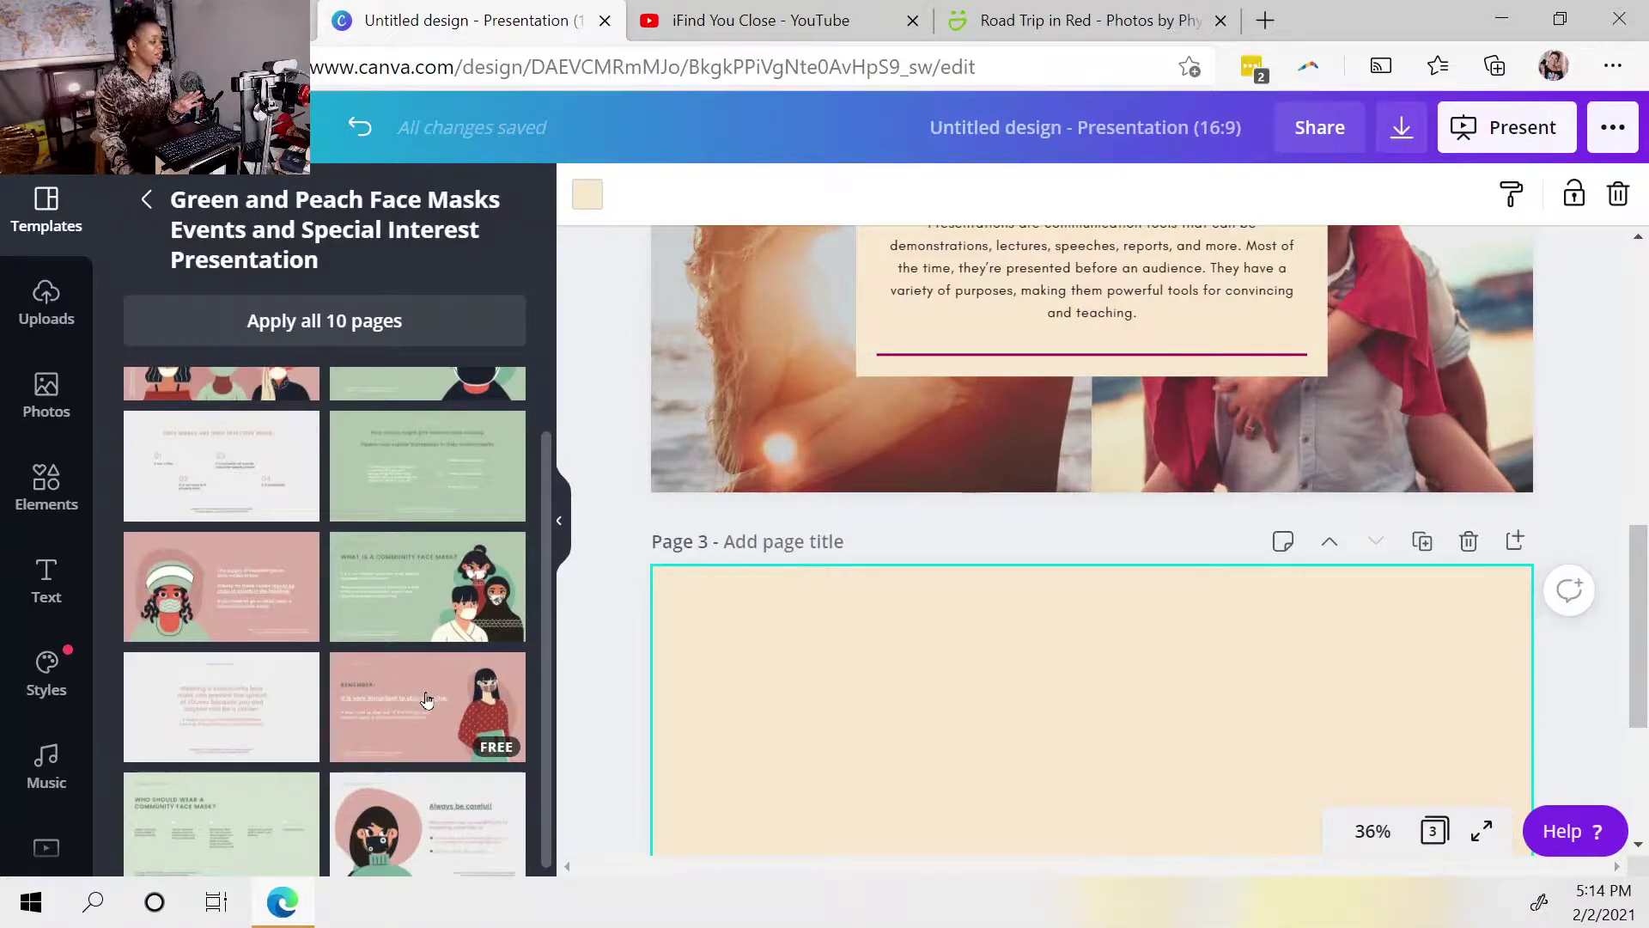
pyautogui.scroll(1, 412, 713)
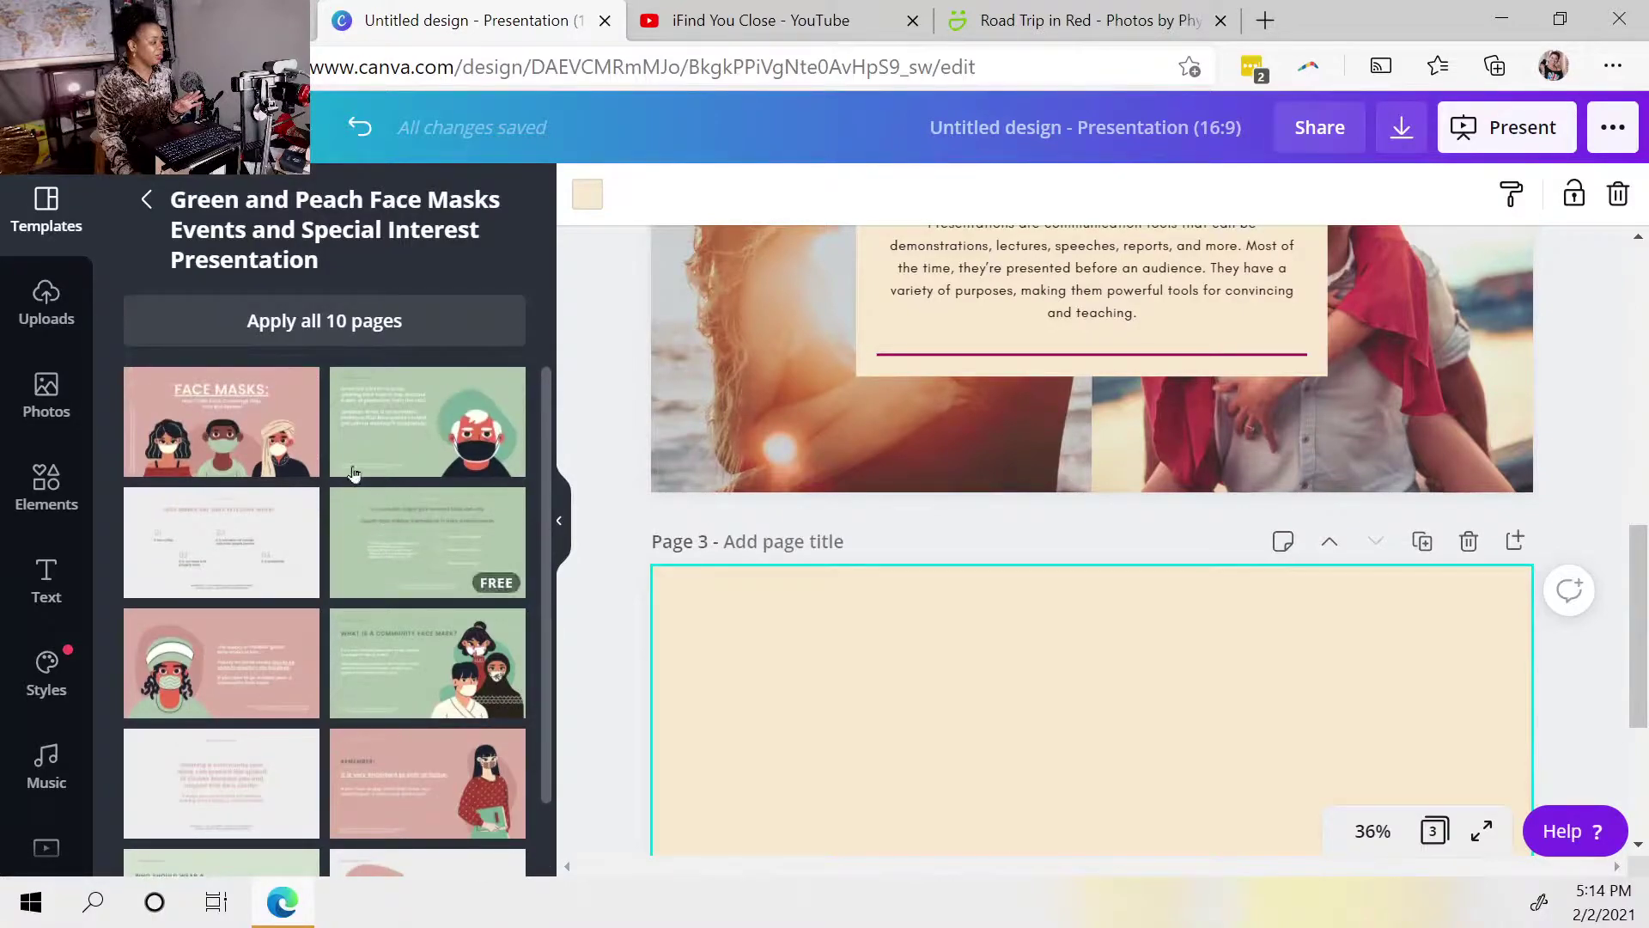
pyautogui.click(415, 426)
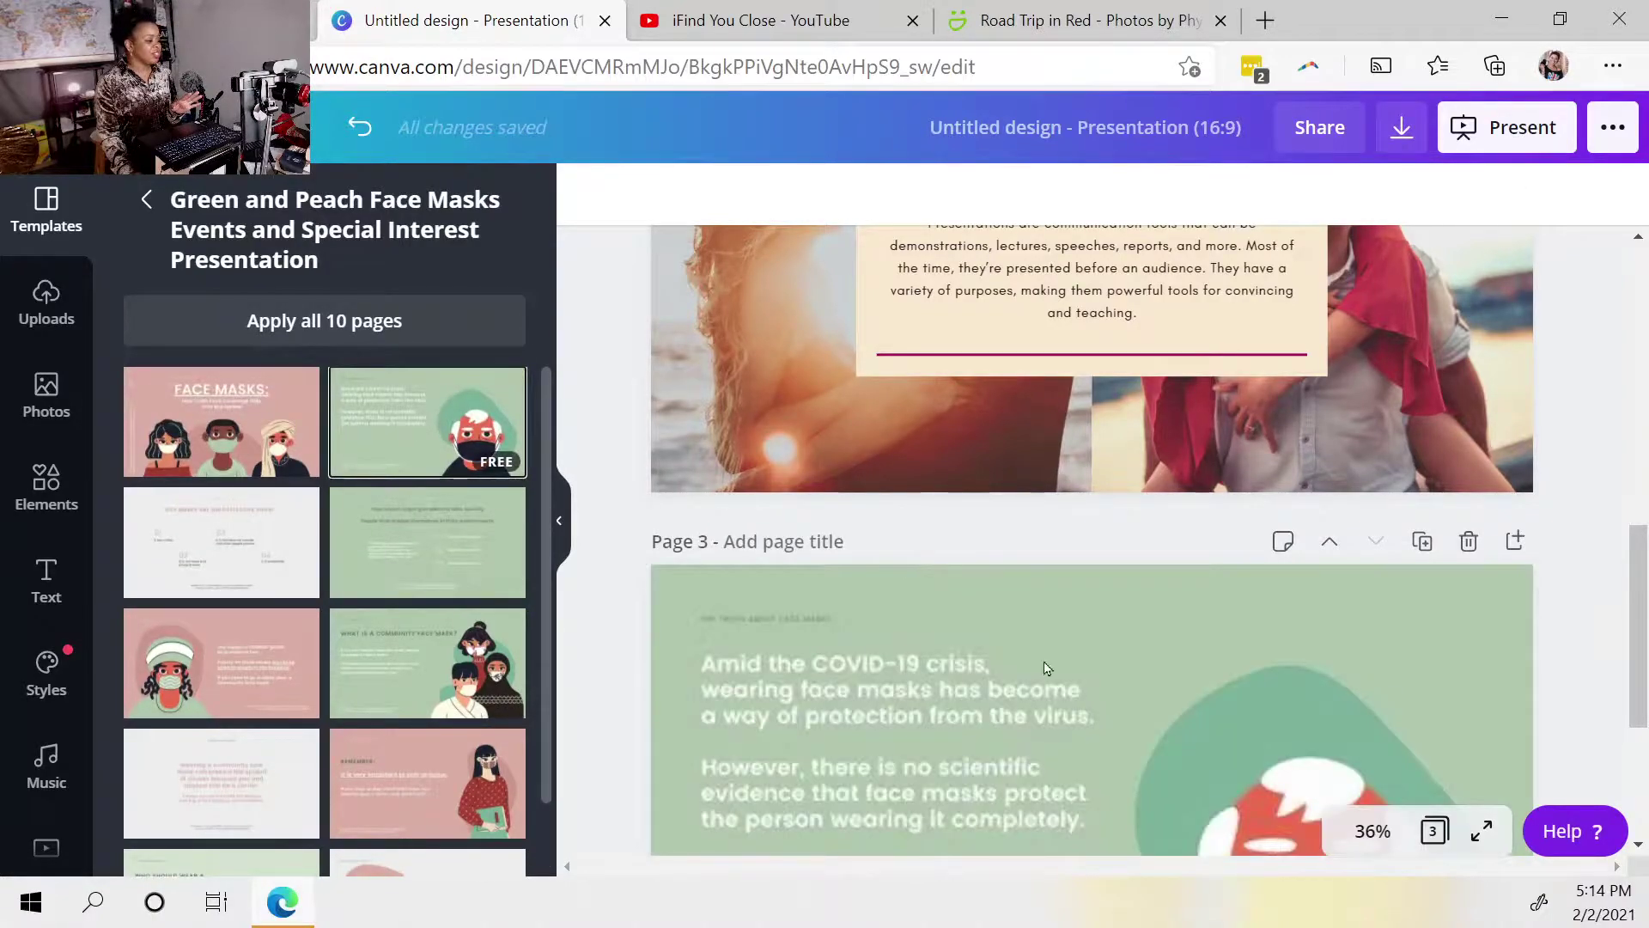
pyautogui.scroll(2, 1052, 683)
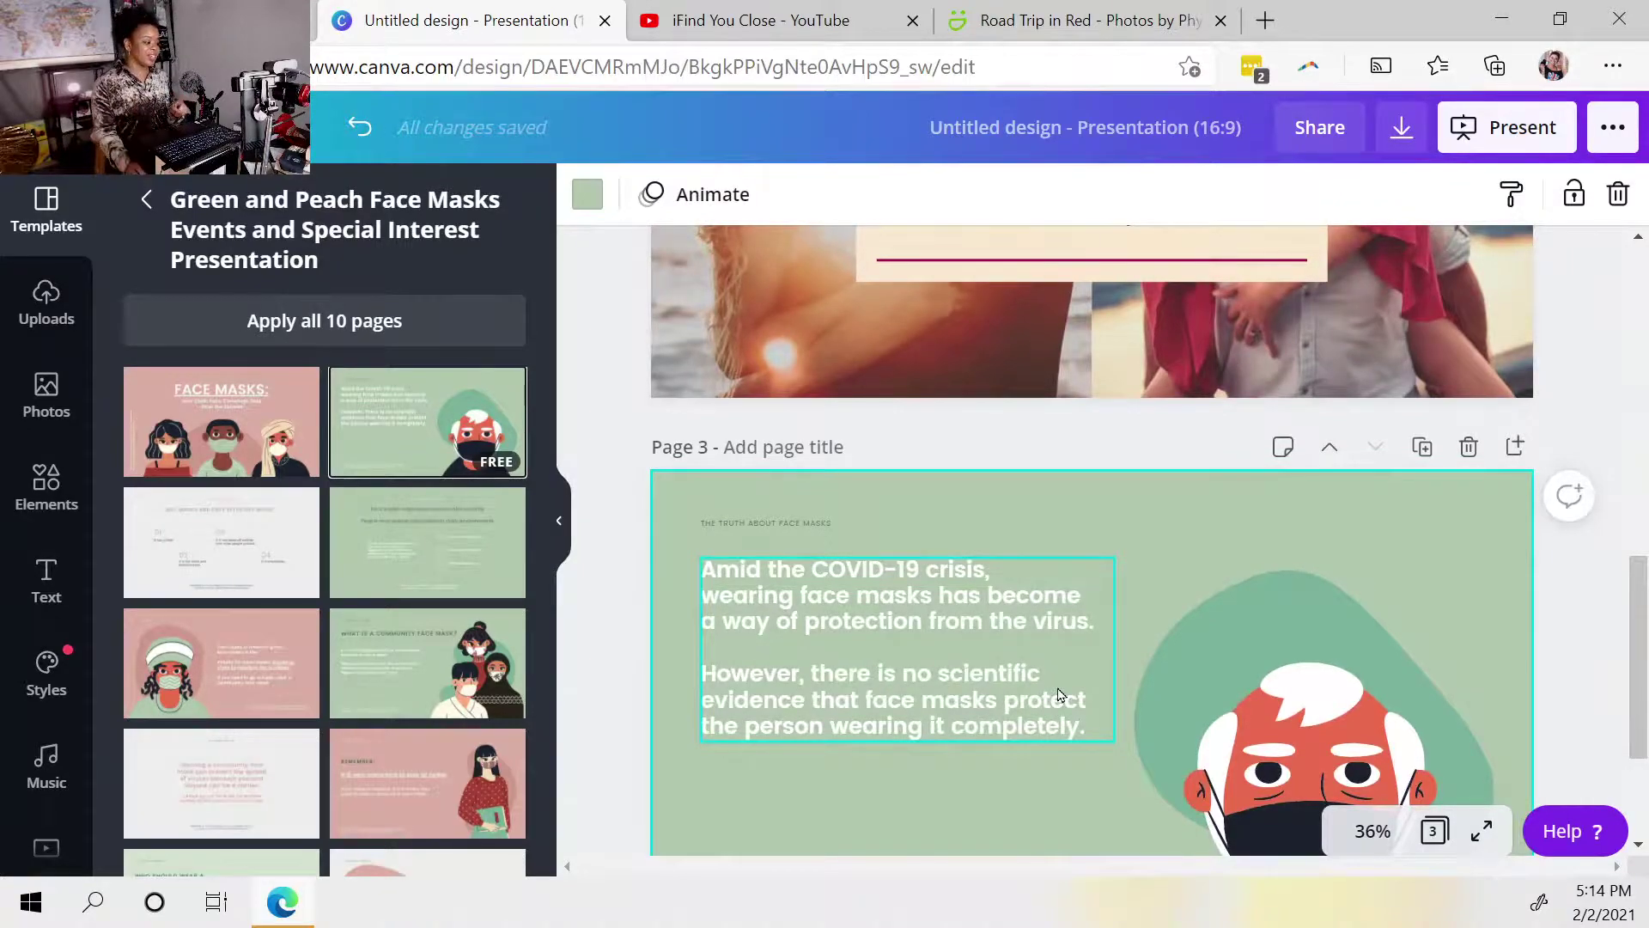
pyautogui.scroll(2, 945, 683)
pyautogui.scroll(-2, 1023, 674)
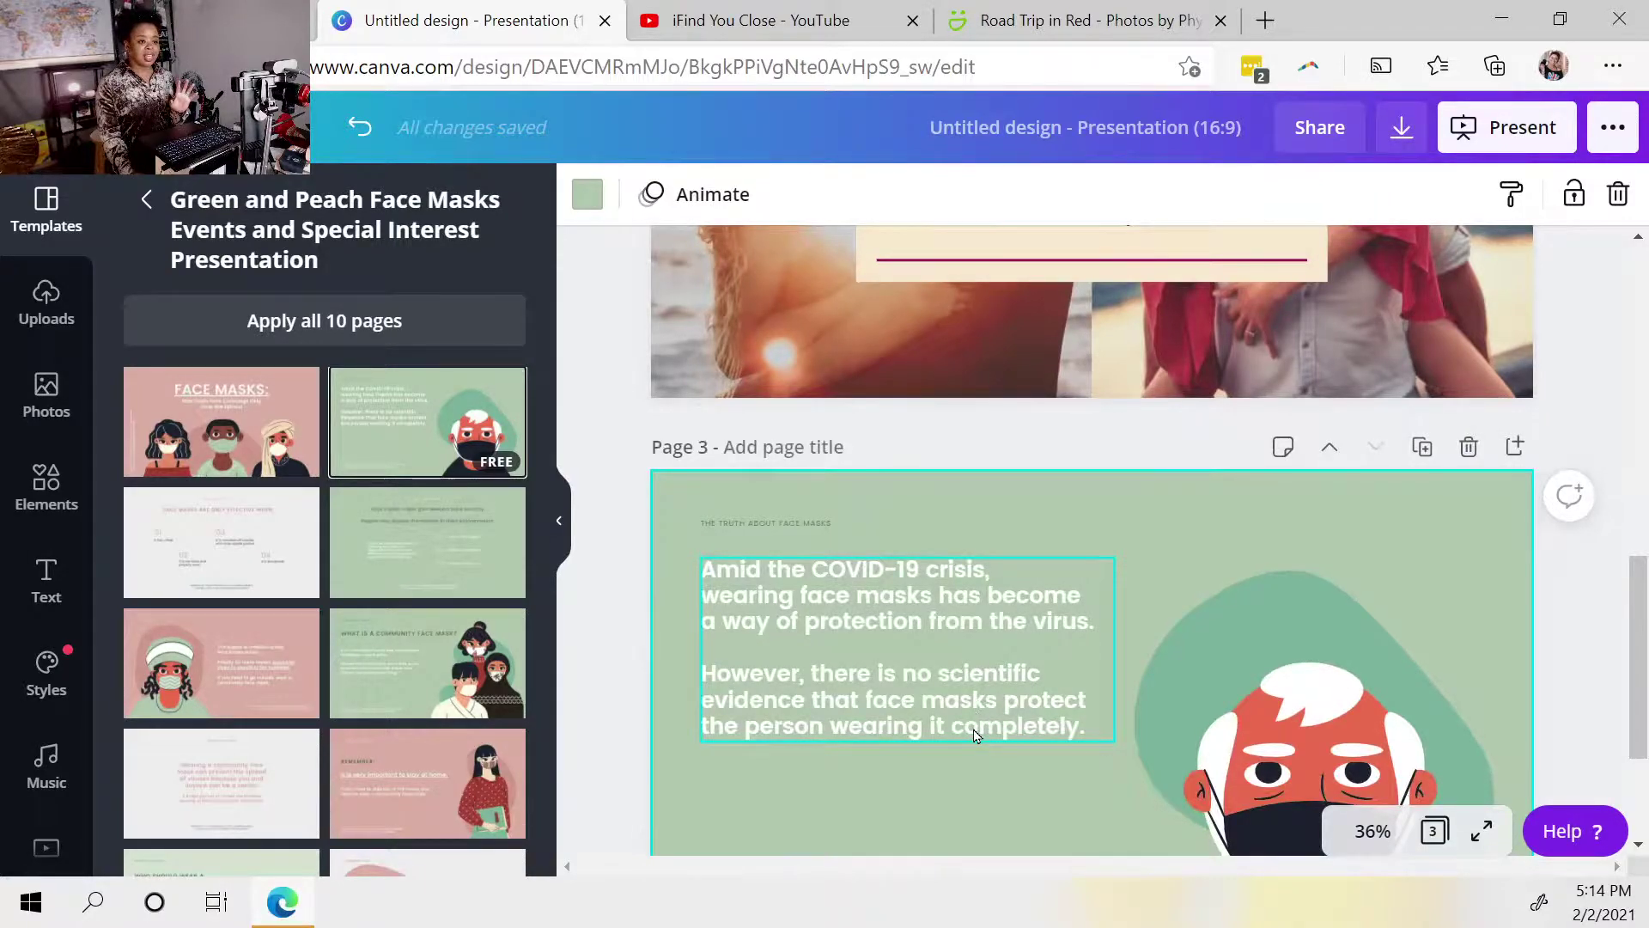
pyautogui.scroll(2, 976, 736)
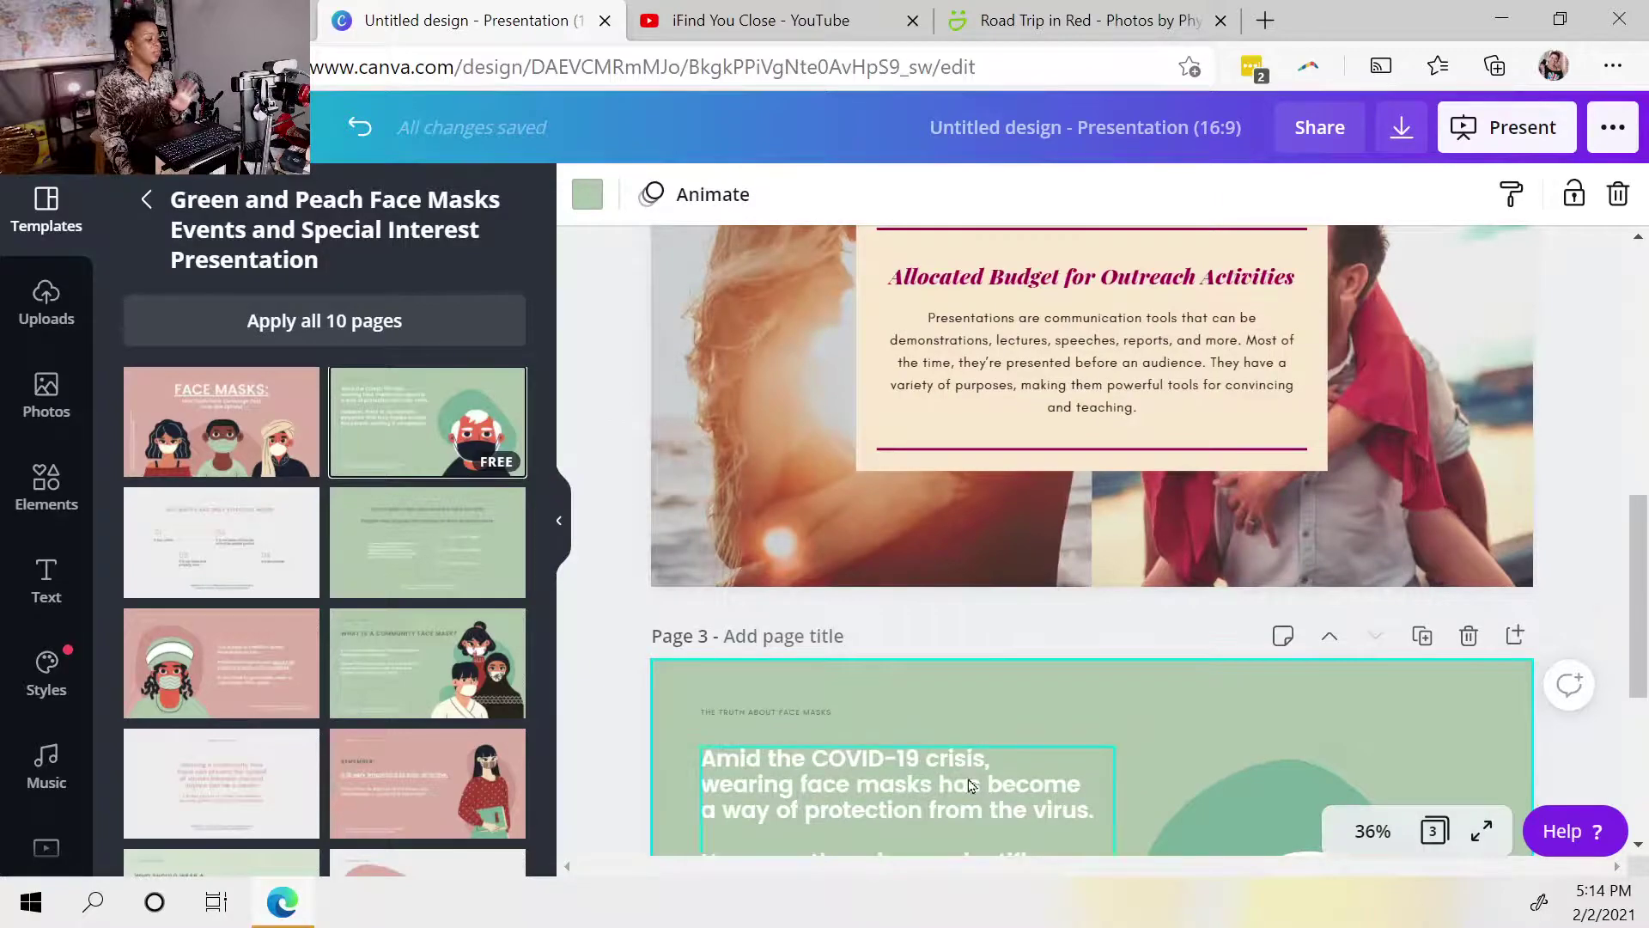
pyautogui.scroll(-3, 971, 786)
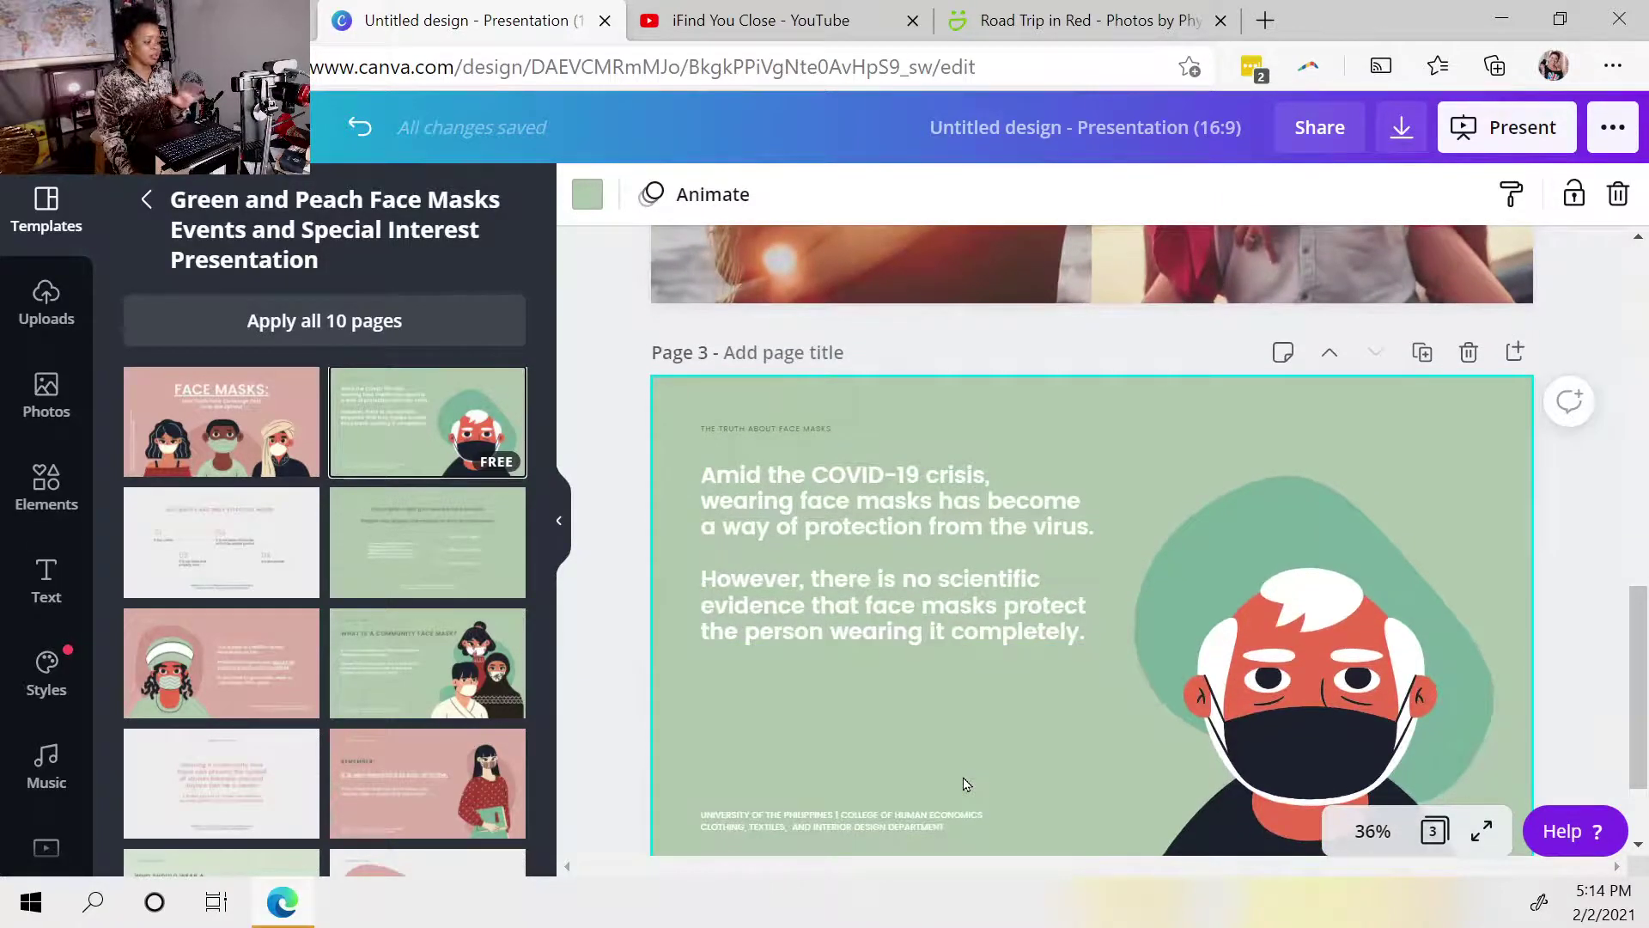
pyautogui.scroll(4, 965, 783)
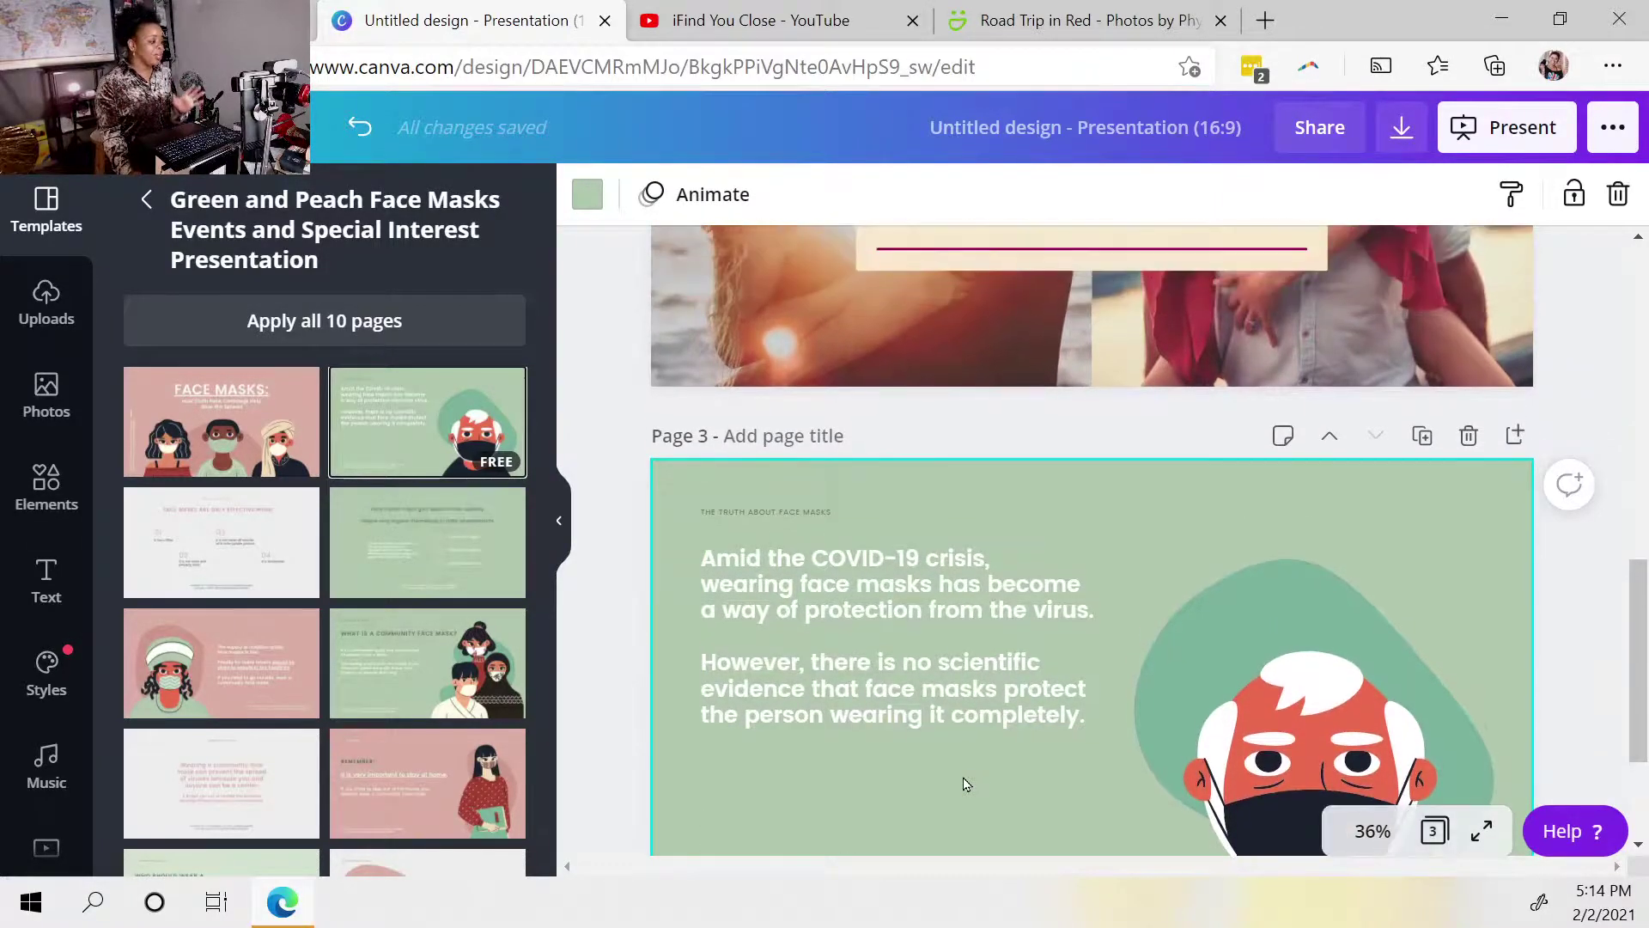
pyautogui.scroll(-5, 965, 782)
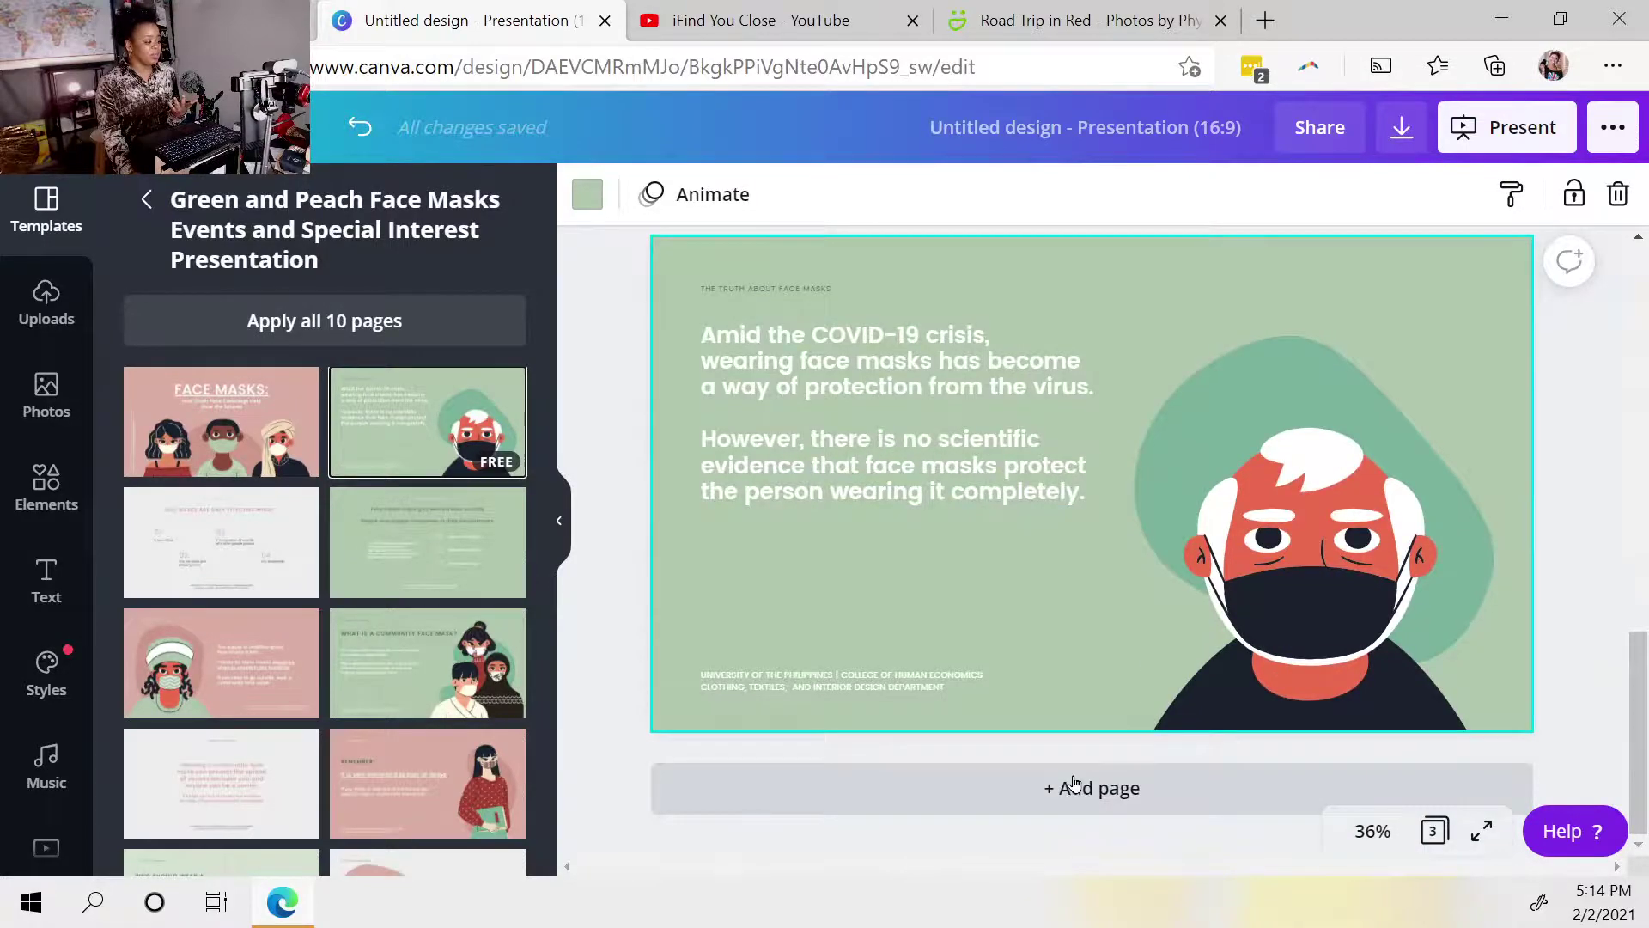
# Step: Add a fourth page and apply the "Always be careful!" layout from the Face Masks template to it
pyautogui.click(1074, 786)
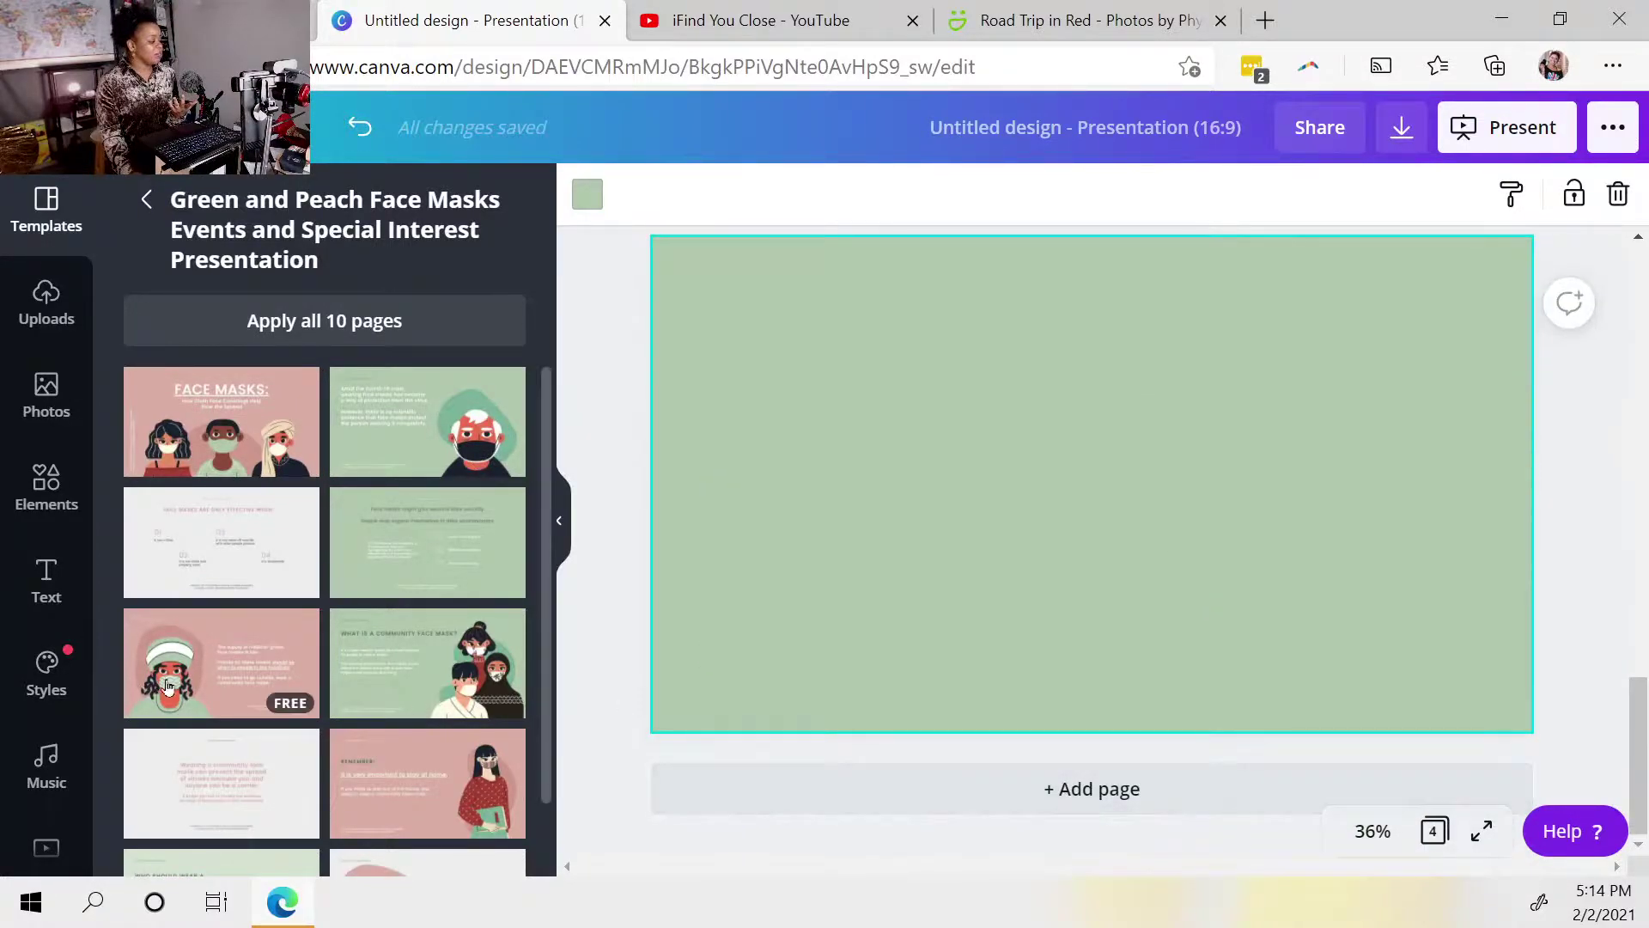
pyautogui.scroll(-1, 275, 756)
pyautogui.click(392, 829)
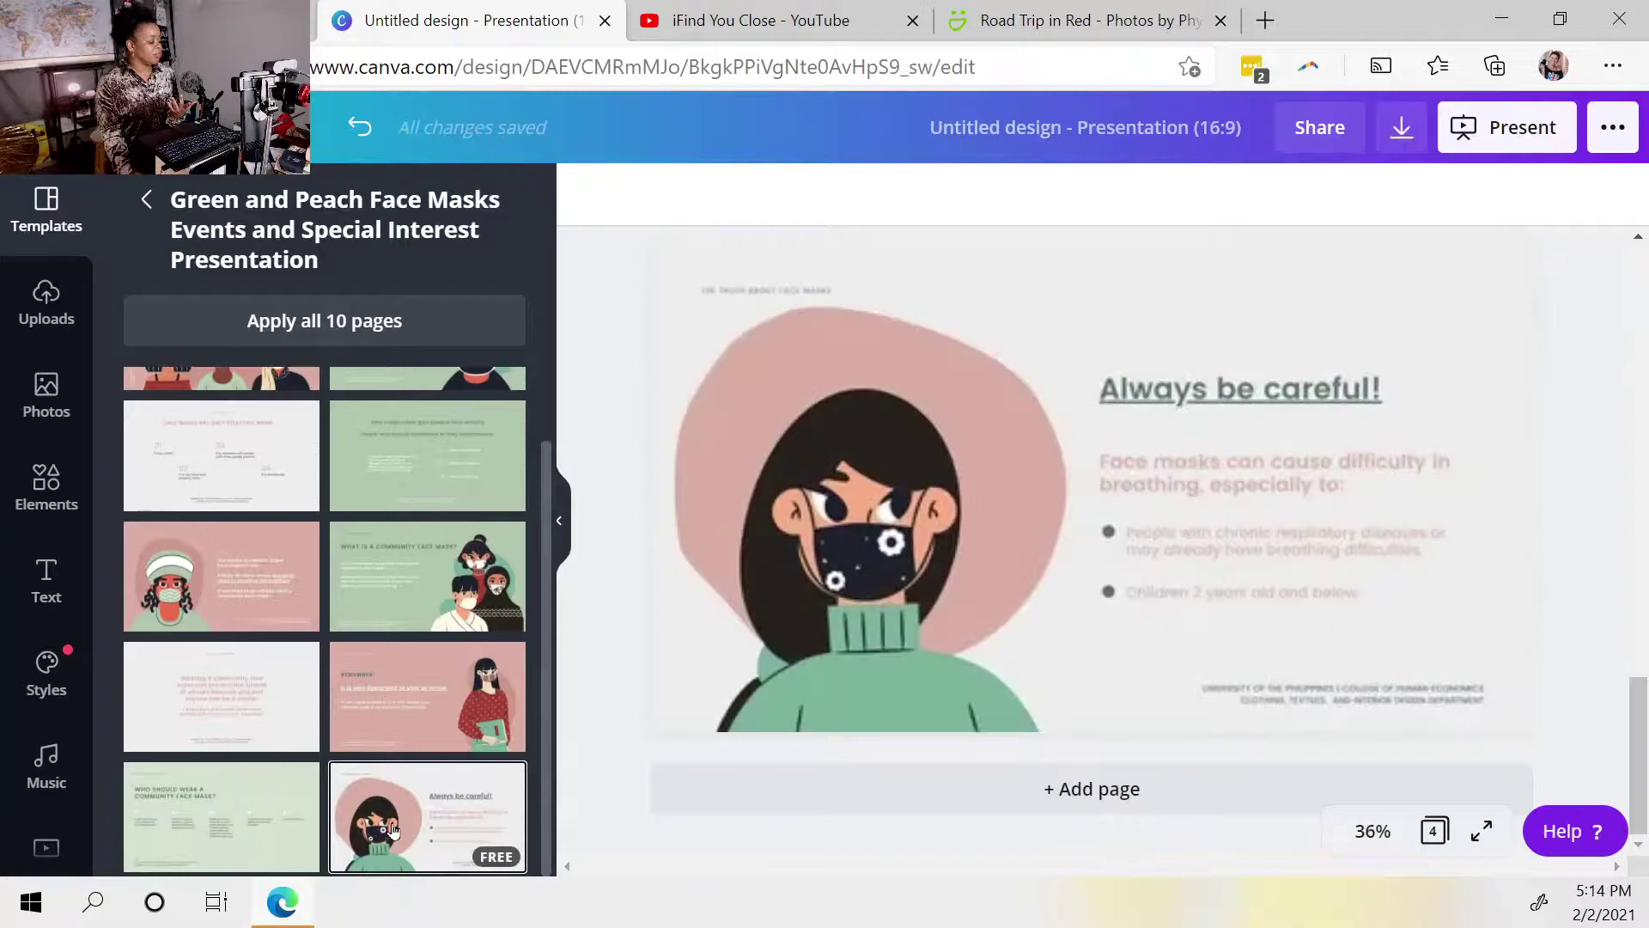
# Step: Return to the first page and check that its quote, author line and "February Inspiration:" heading are editable by selecting each text
pyautogui.scroll(6, 1035, 777)
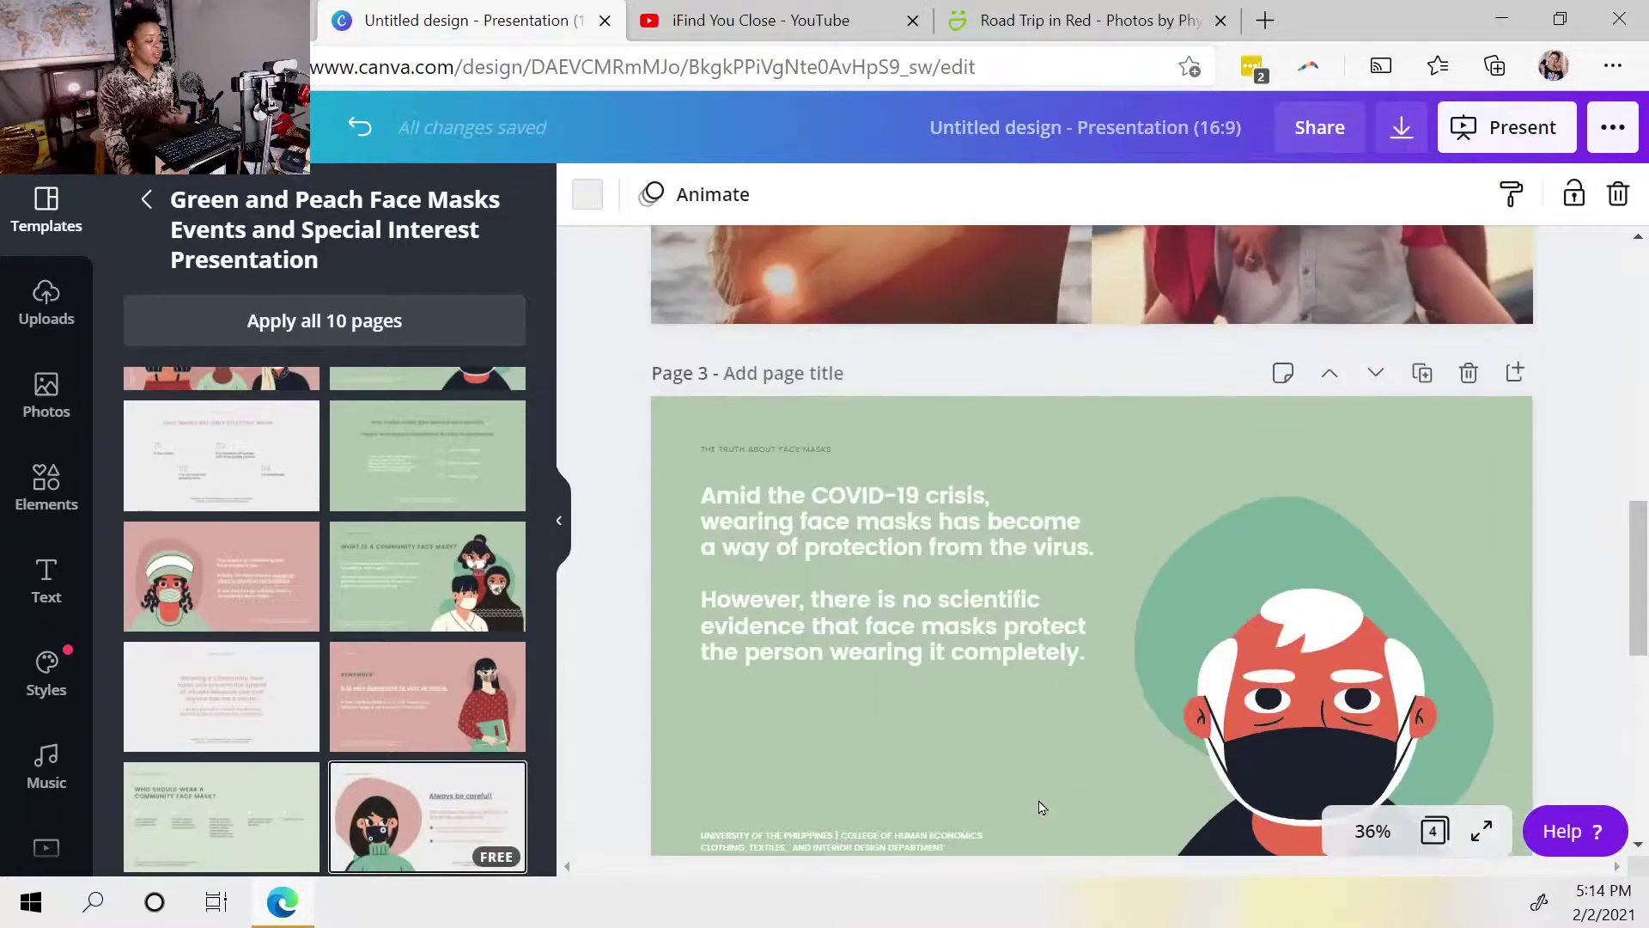
pyautogui.scroll(10, 1041, 808)
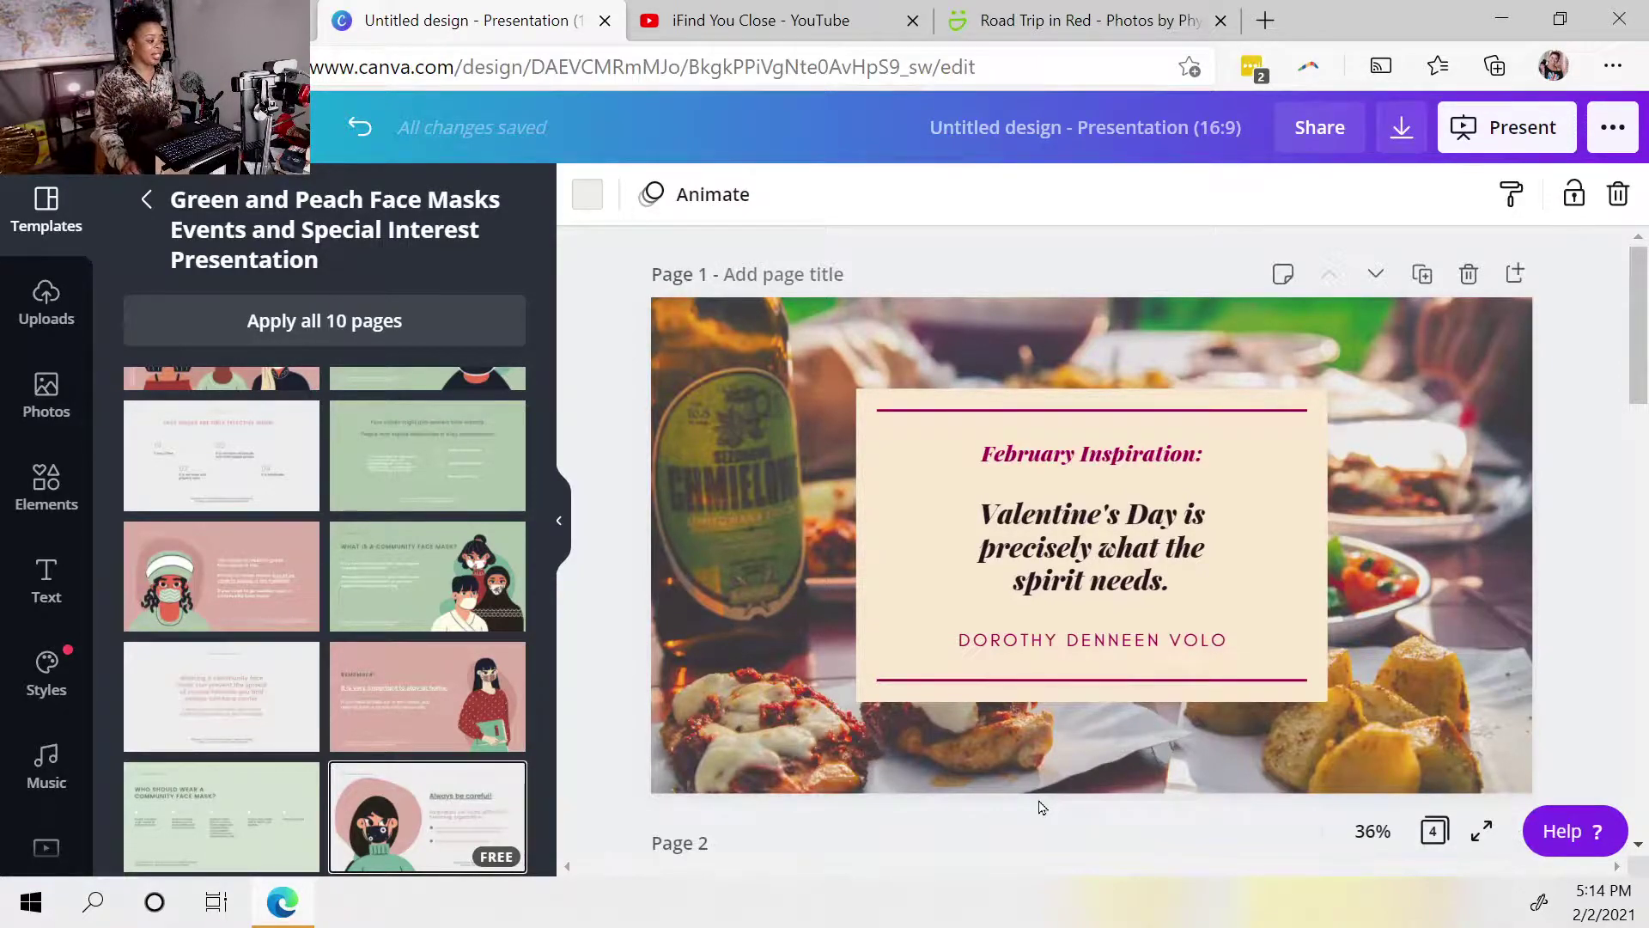
pyautogui.doubleClick(1093, 563)
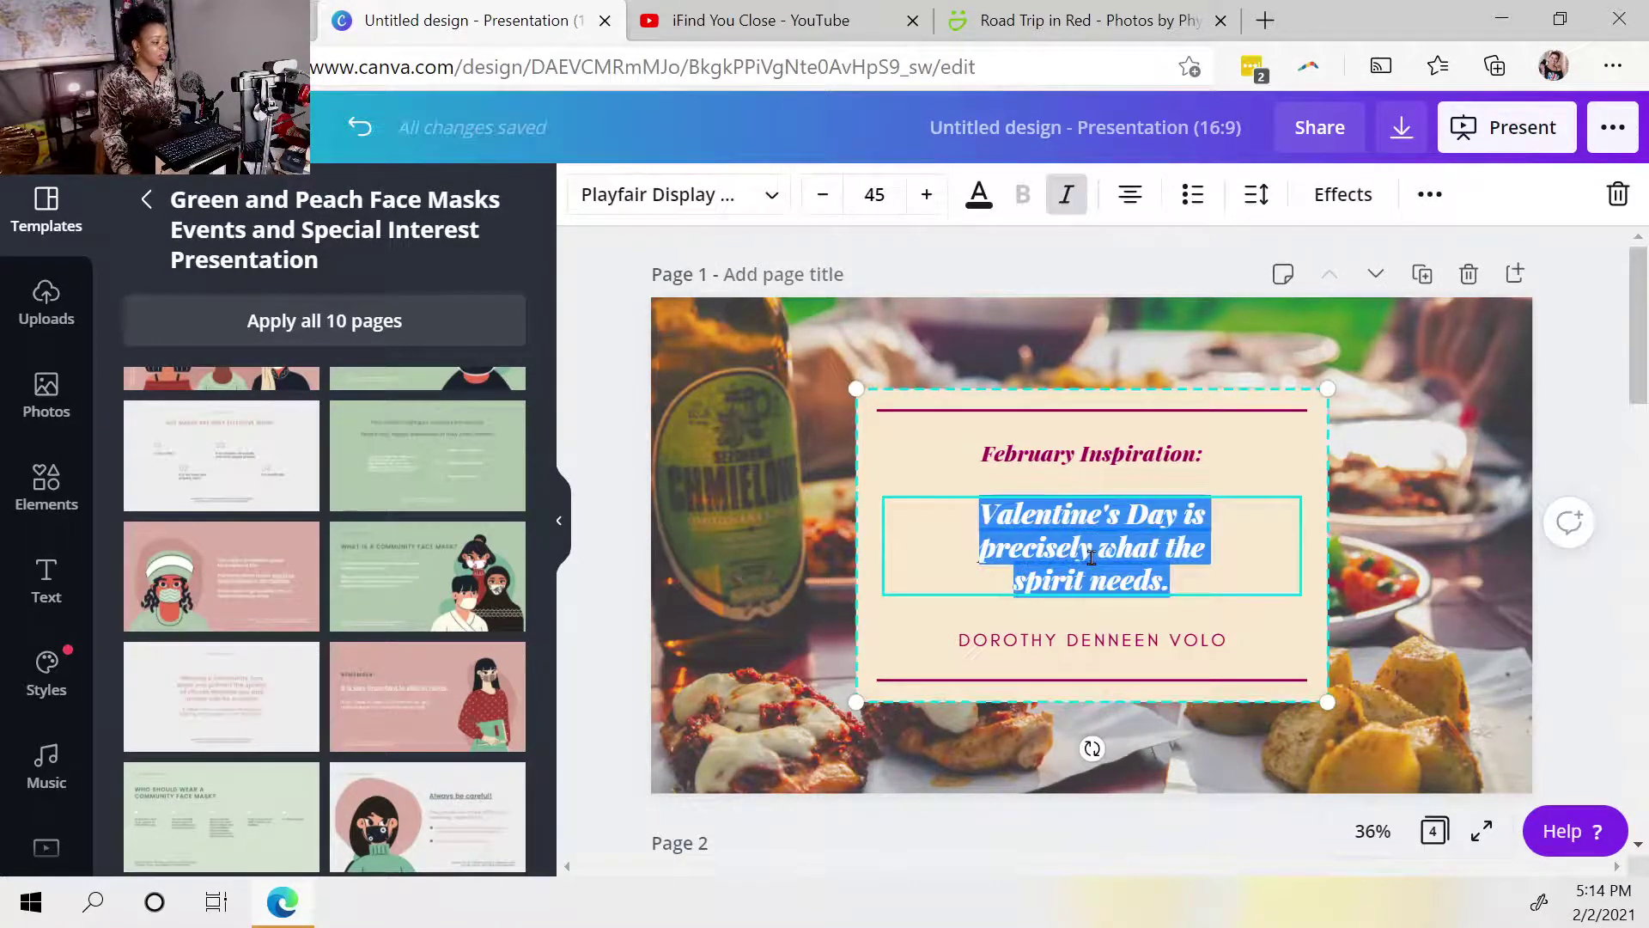
pyautogui.click(1090, 556)
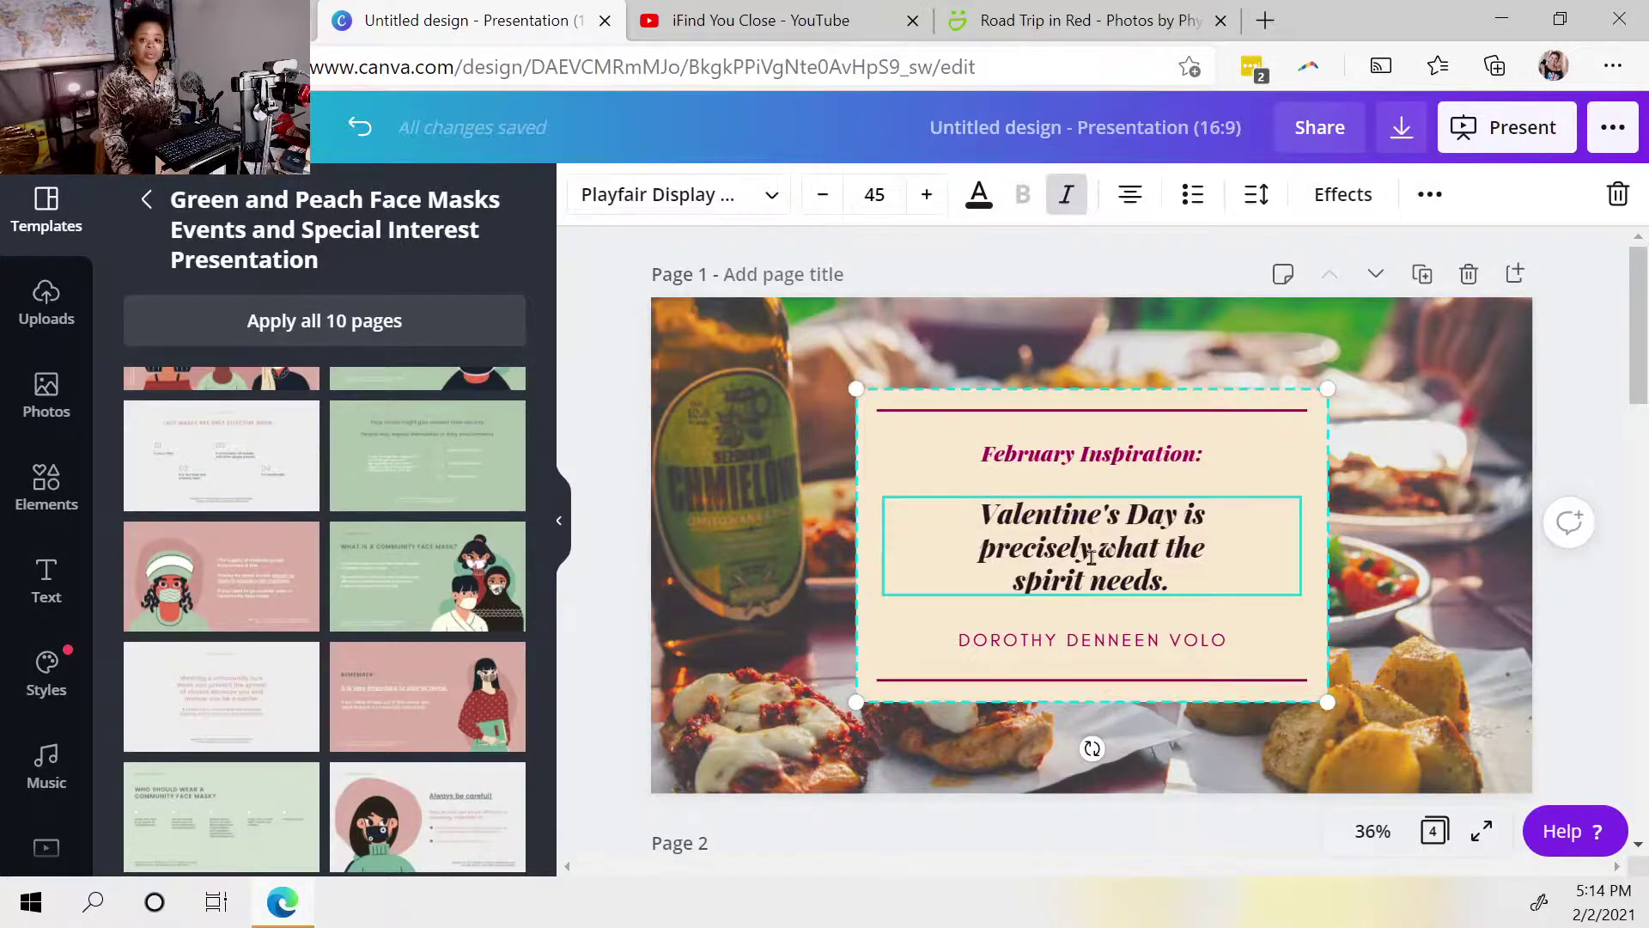
pyautogui.doubleClick(1092, 646)
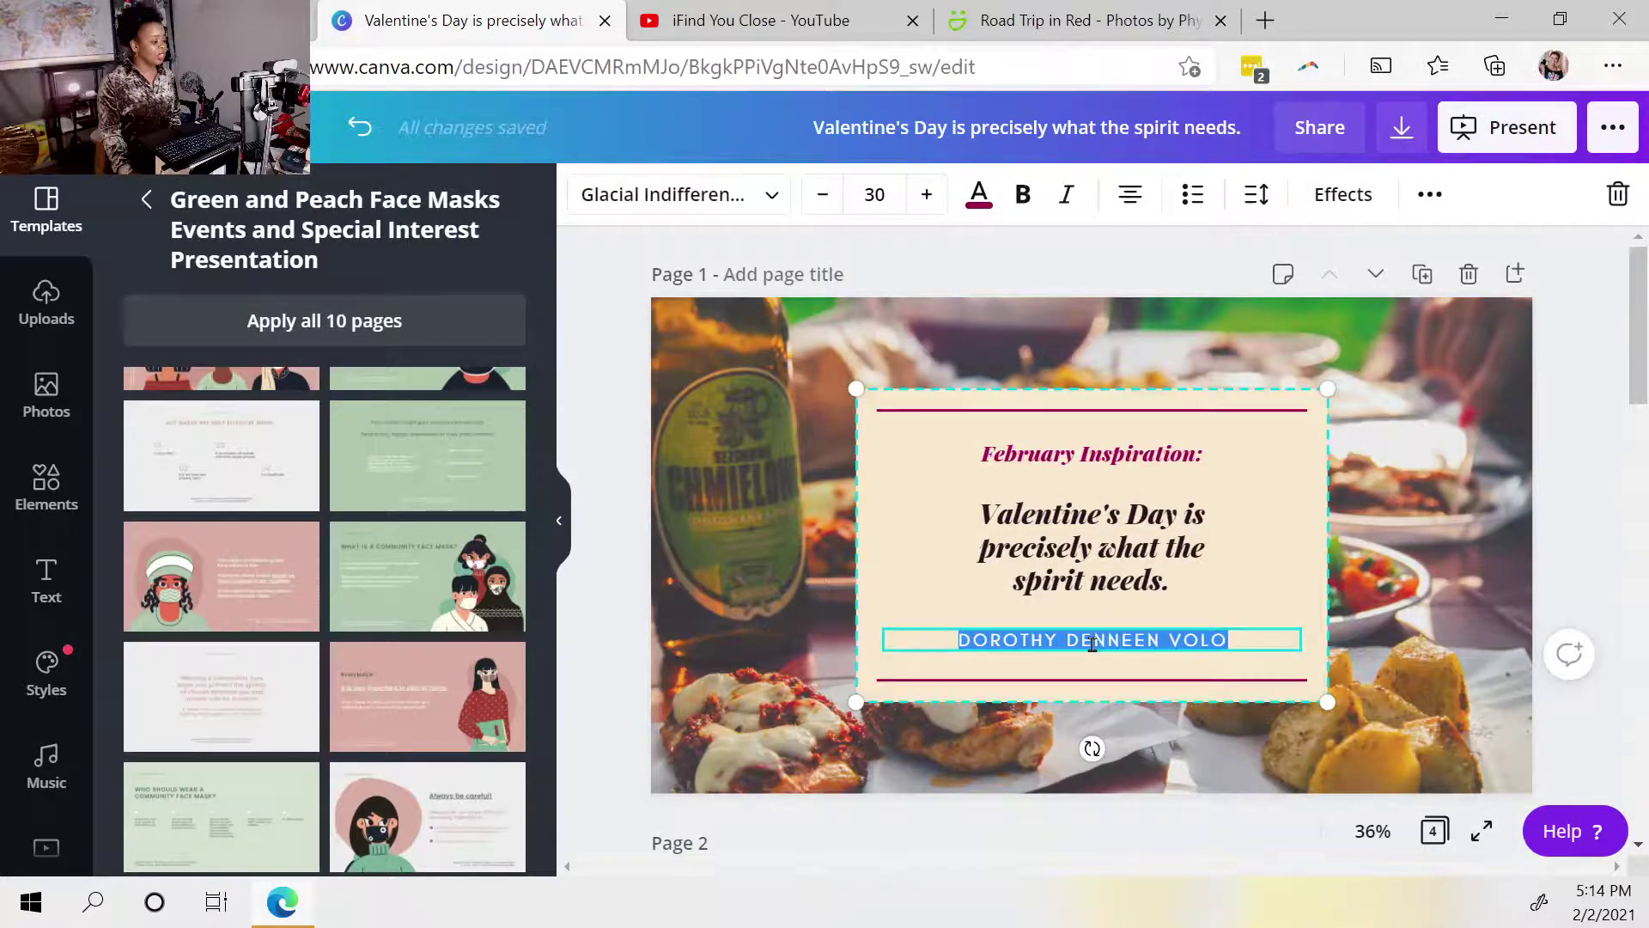
pyautogui.doubleClick(1081, 453)
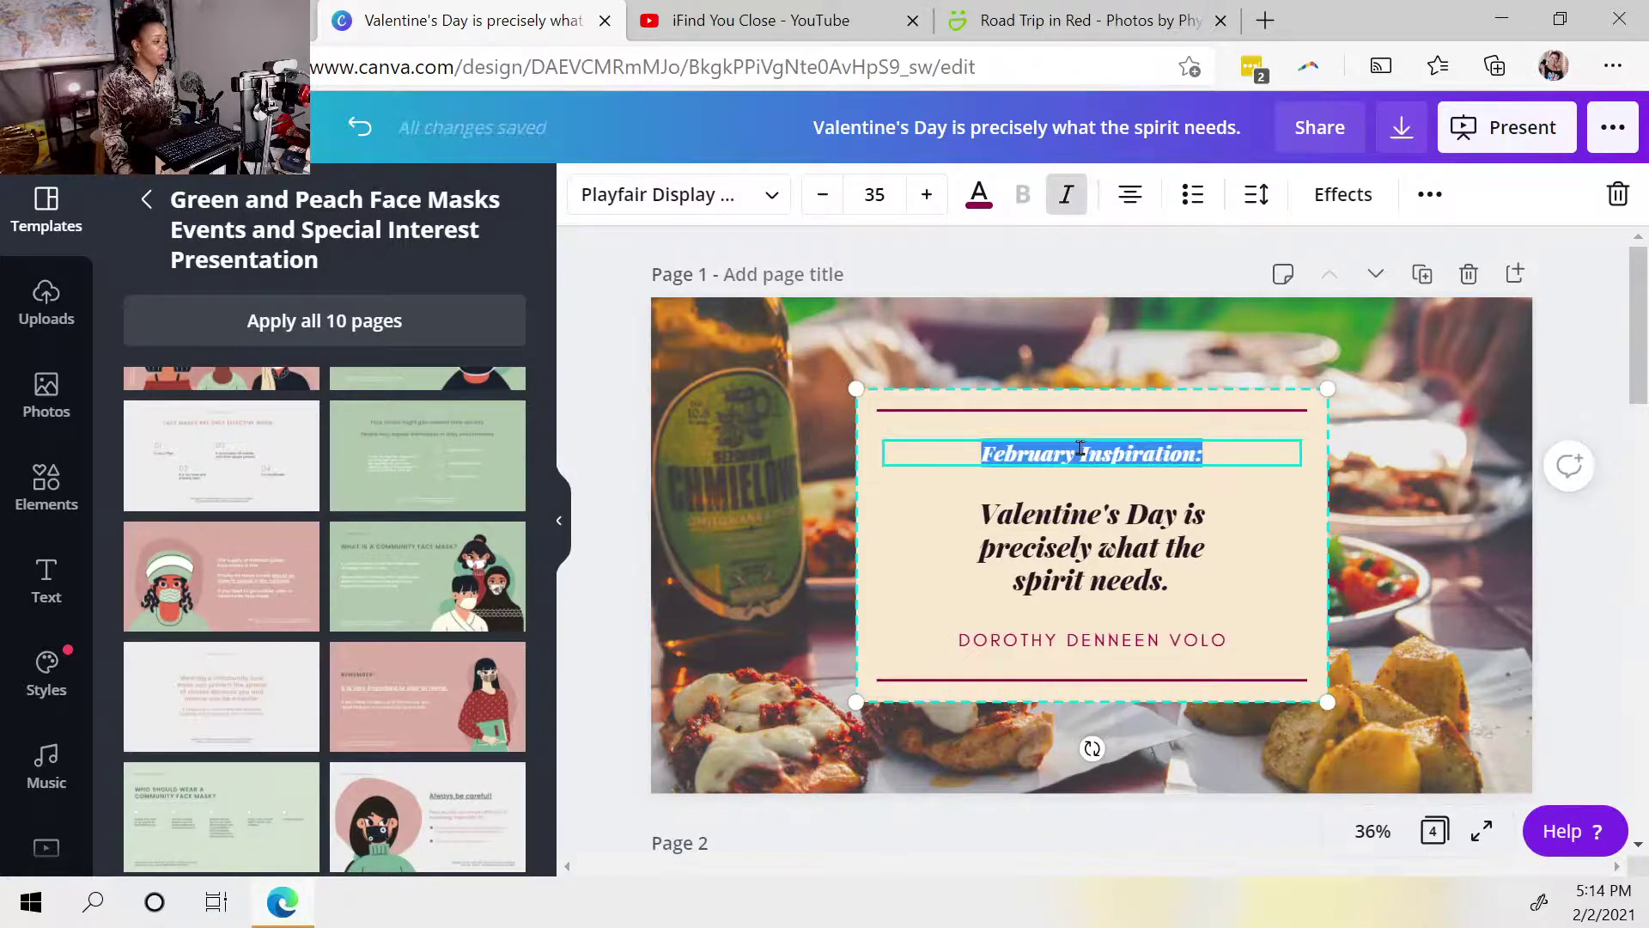
# Step: Select the first page's food background photo and open the Headshots folder to find a replacement image
pyautogui.click(767, 537)
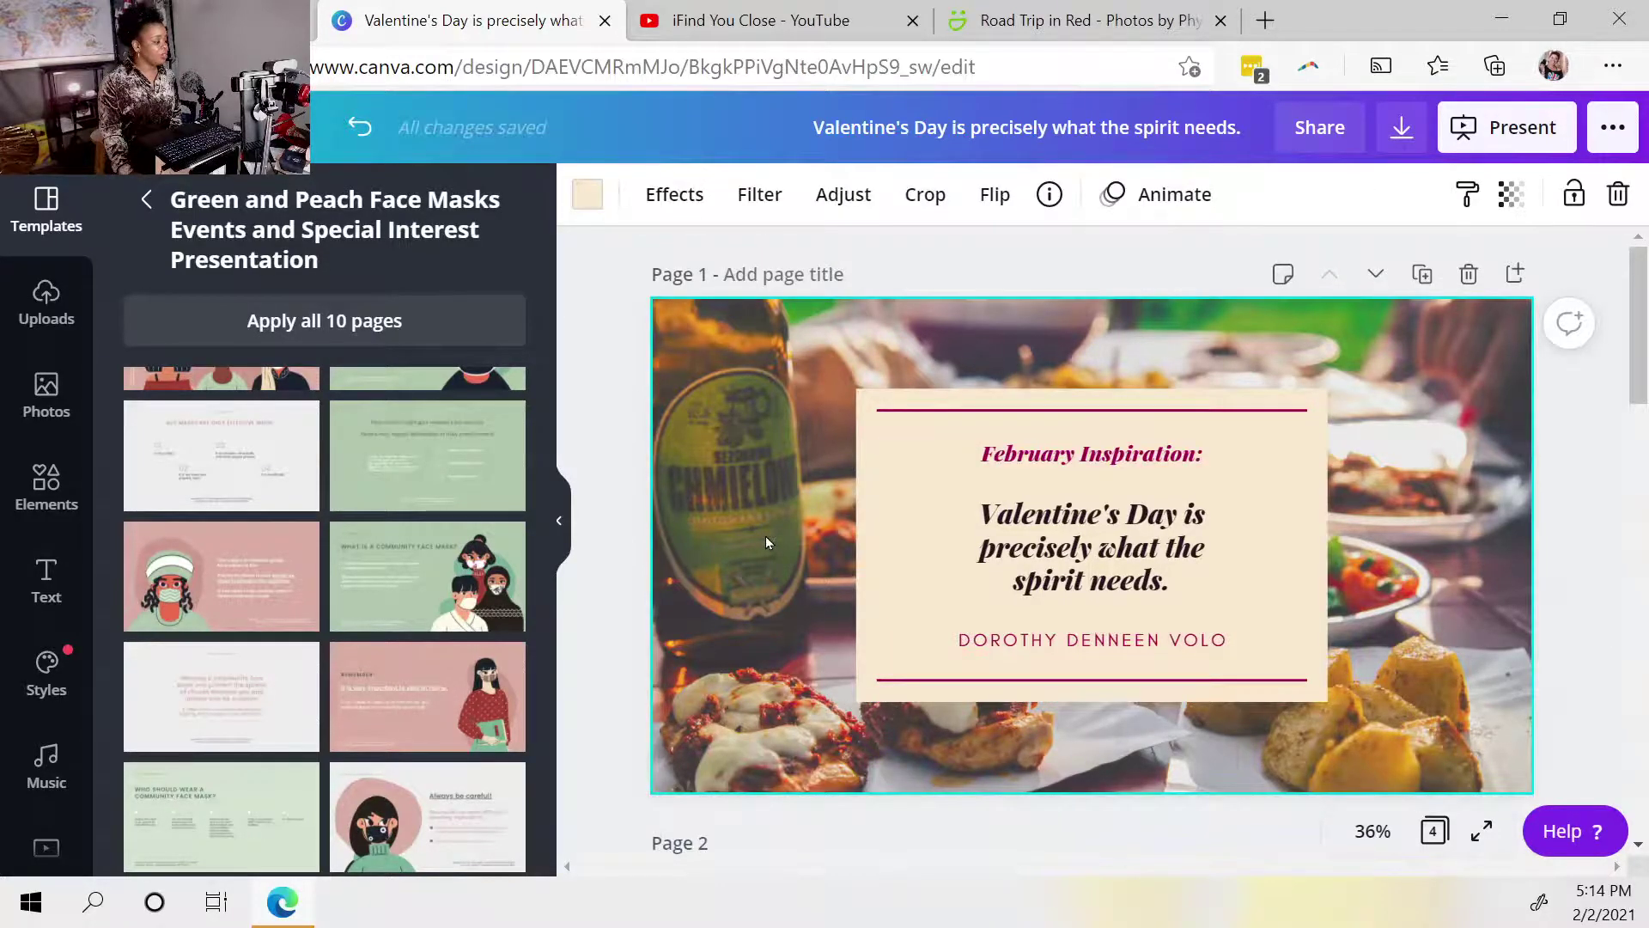
pyautogui.scroll(-4, 51, 728)
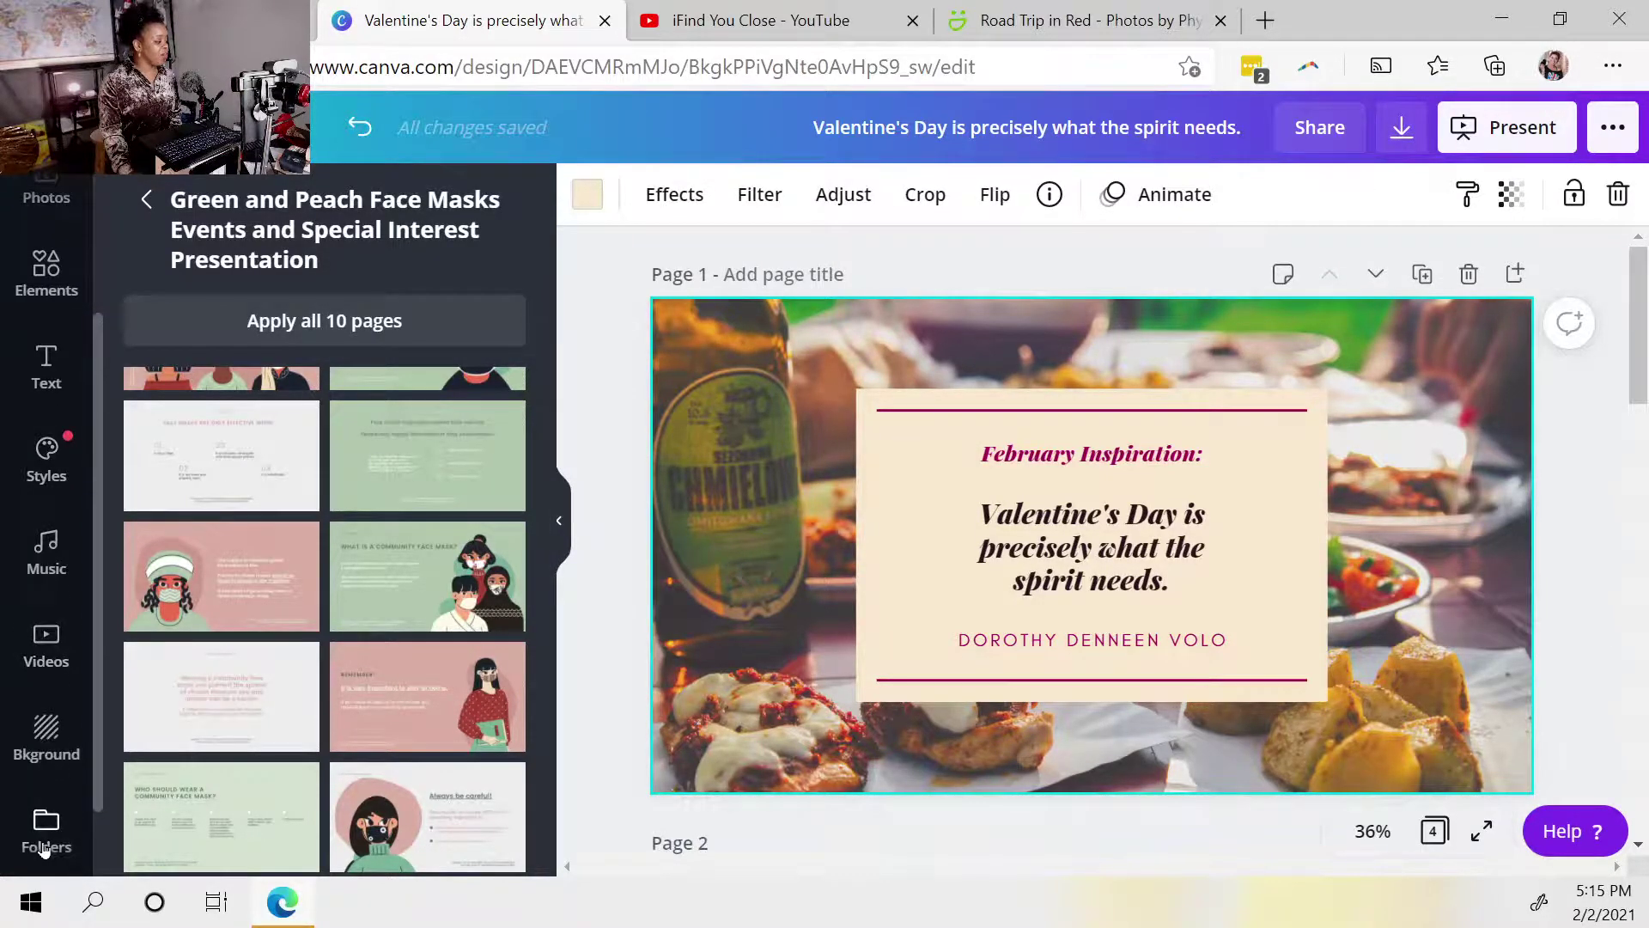
pyautogui.click(48, 740)
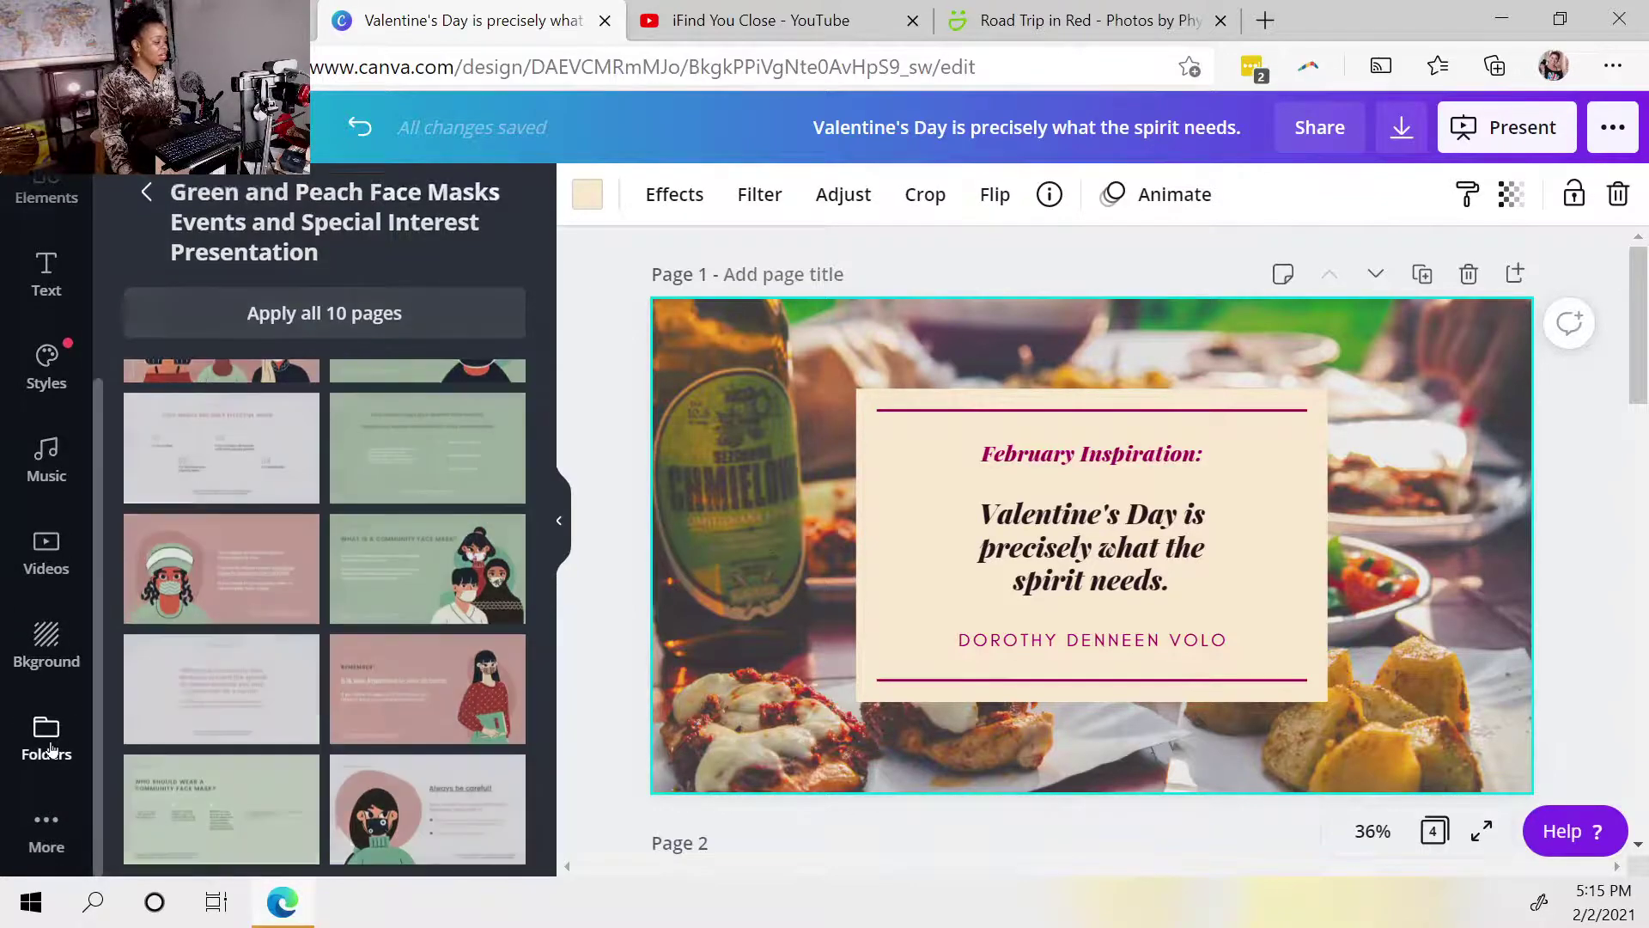
pyautogui.scroll(-8, 196, 732)
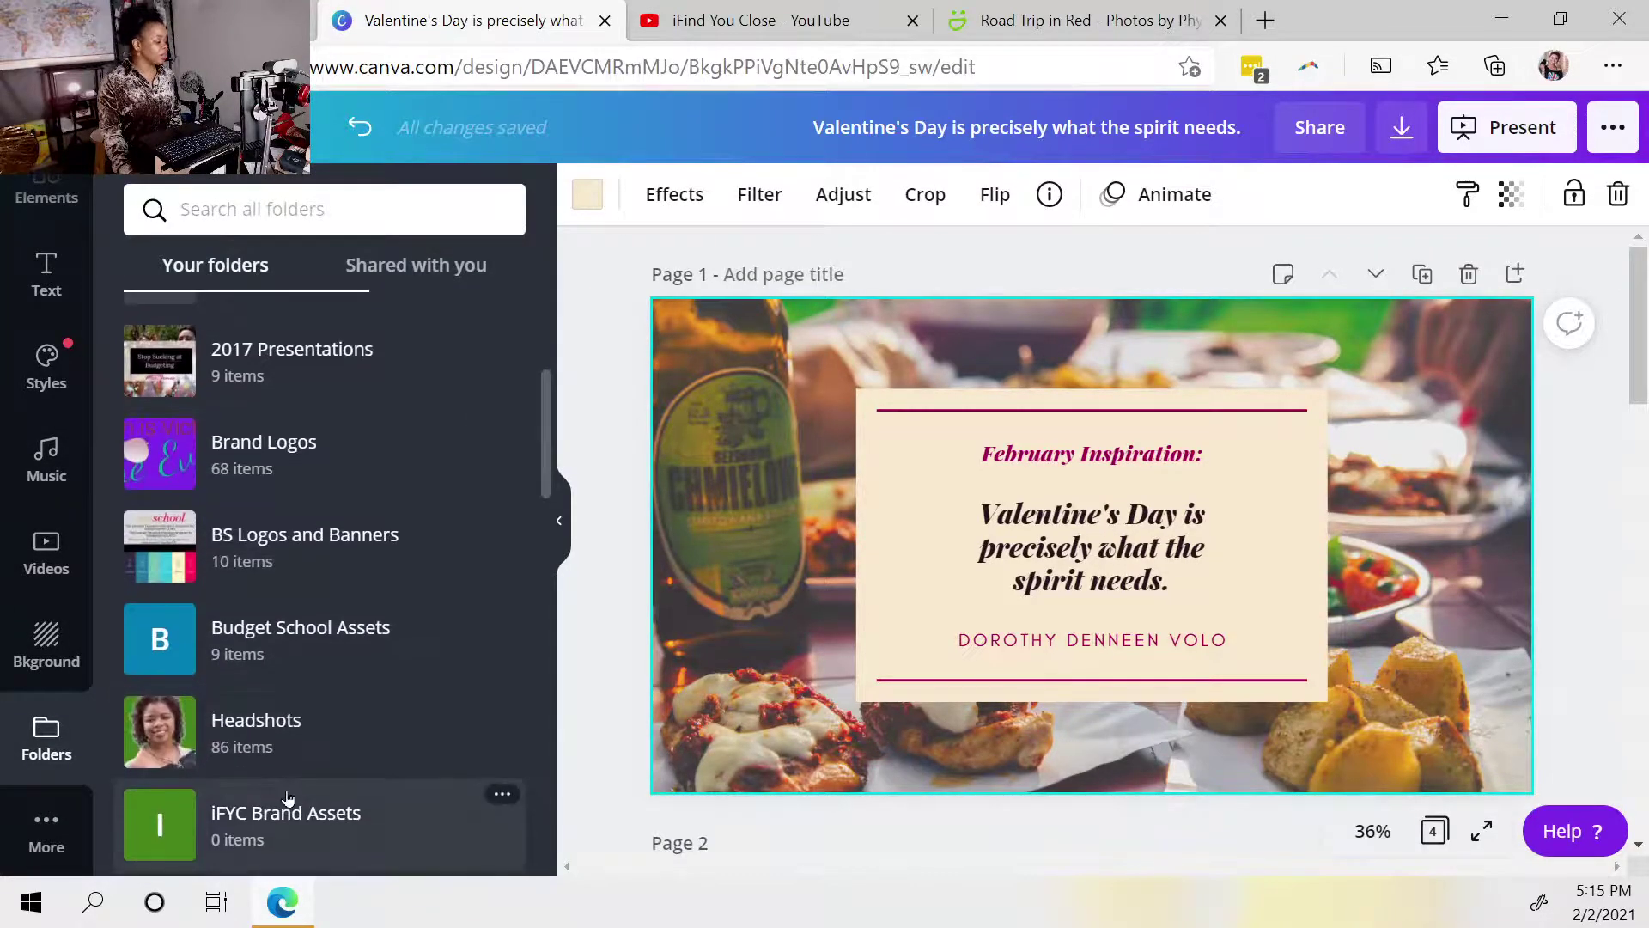
pyautogui.scroll(2, 283, 659)
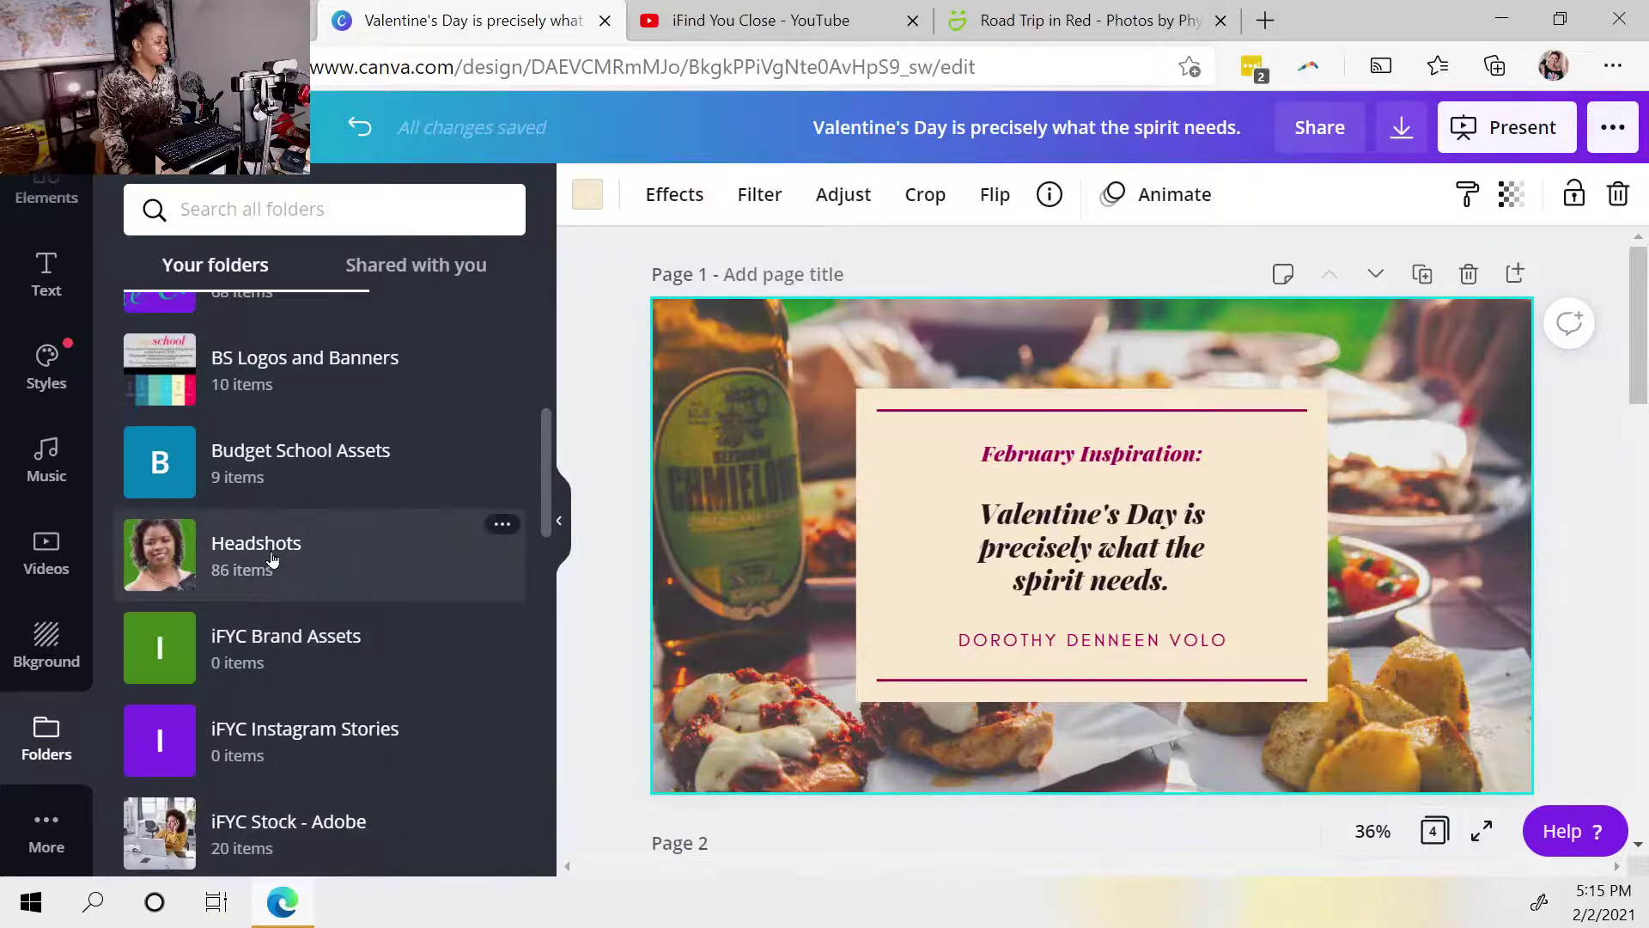
pyautogui.click(271, 555)
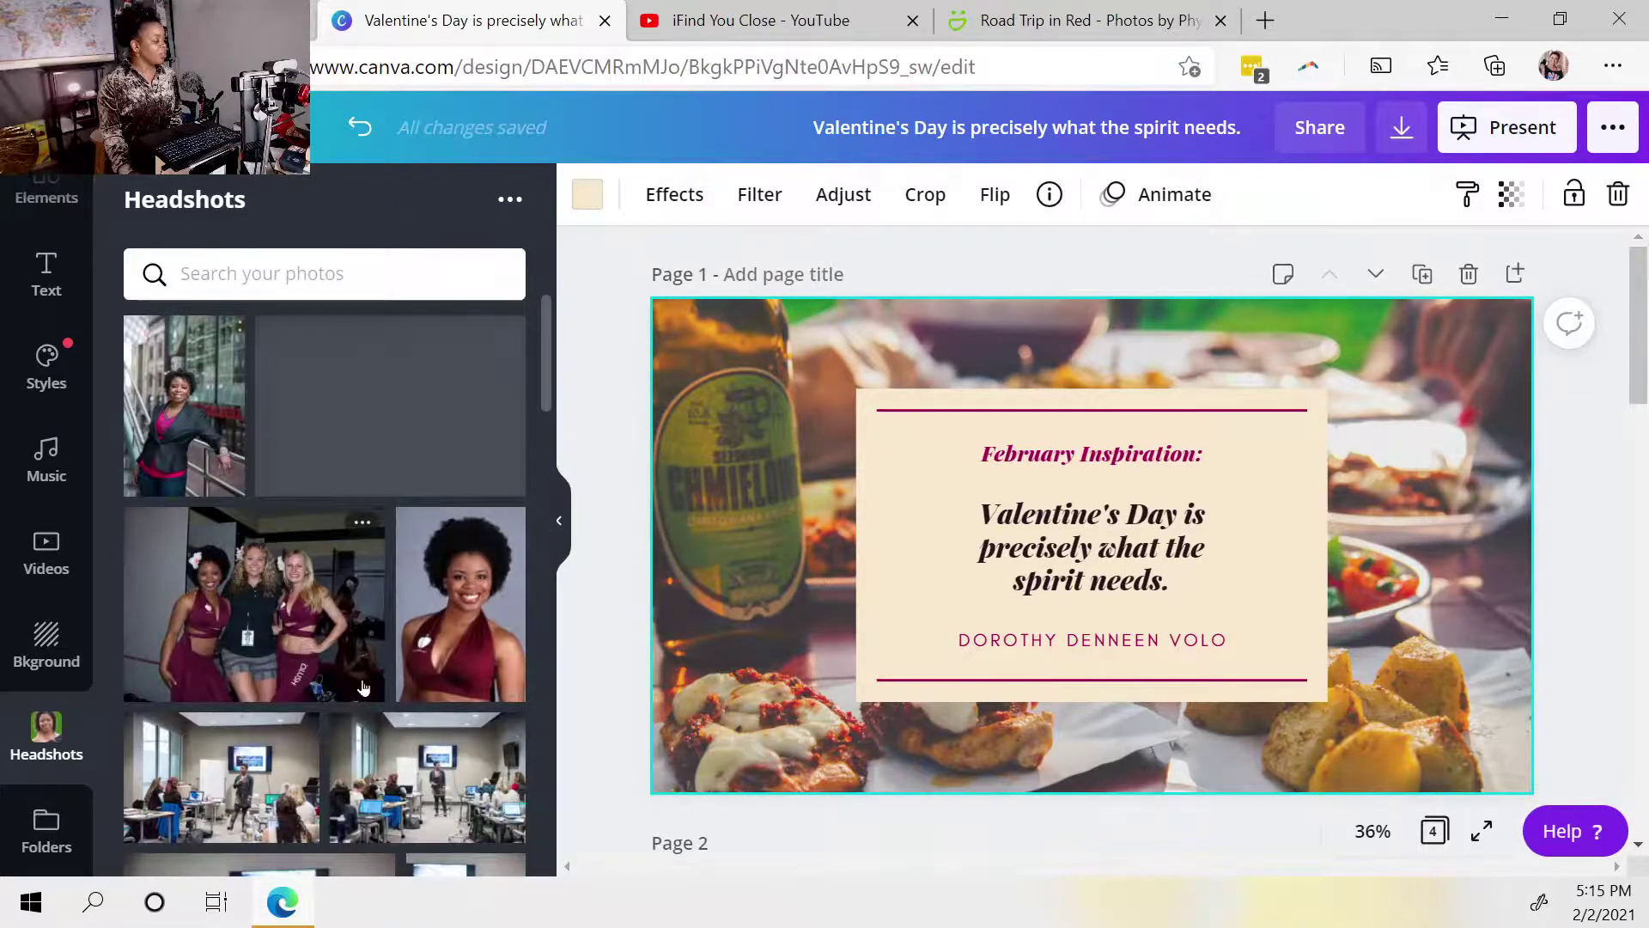
# Step: Replace the first page's background with the yellow-patterned headshot and move the text card to the page's left edge, clear of the woman
pyautogui.scroll(-8, 361, 681)
pyautogui.scroll(-5, 383, 743)
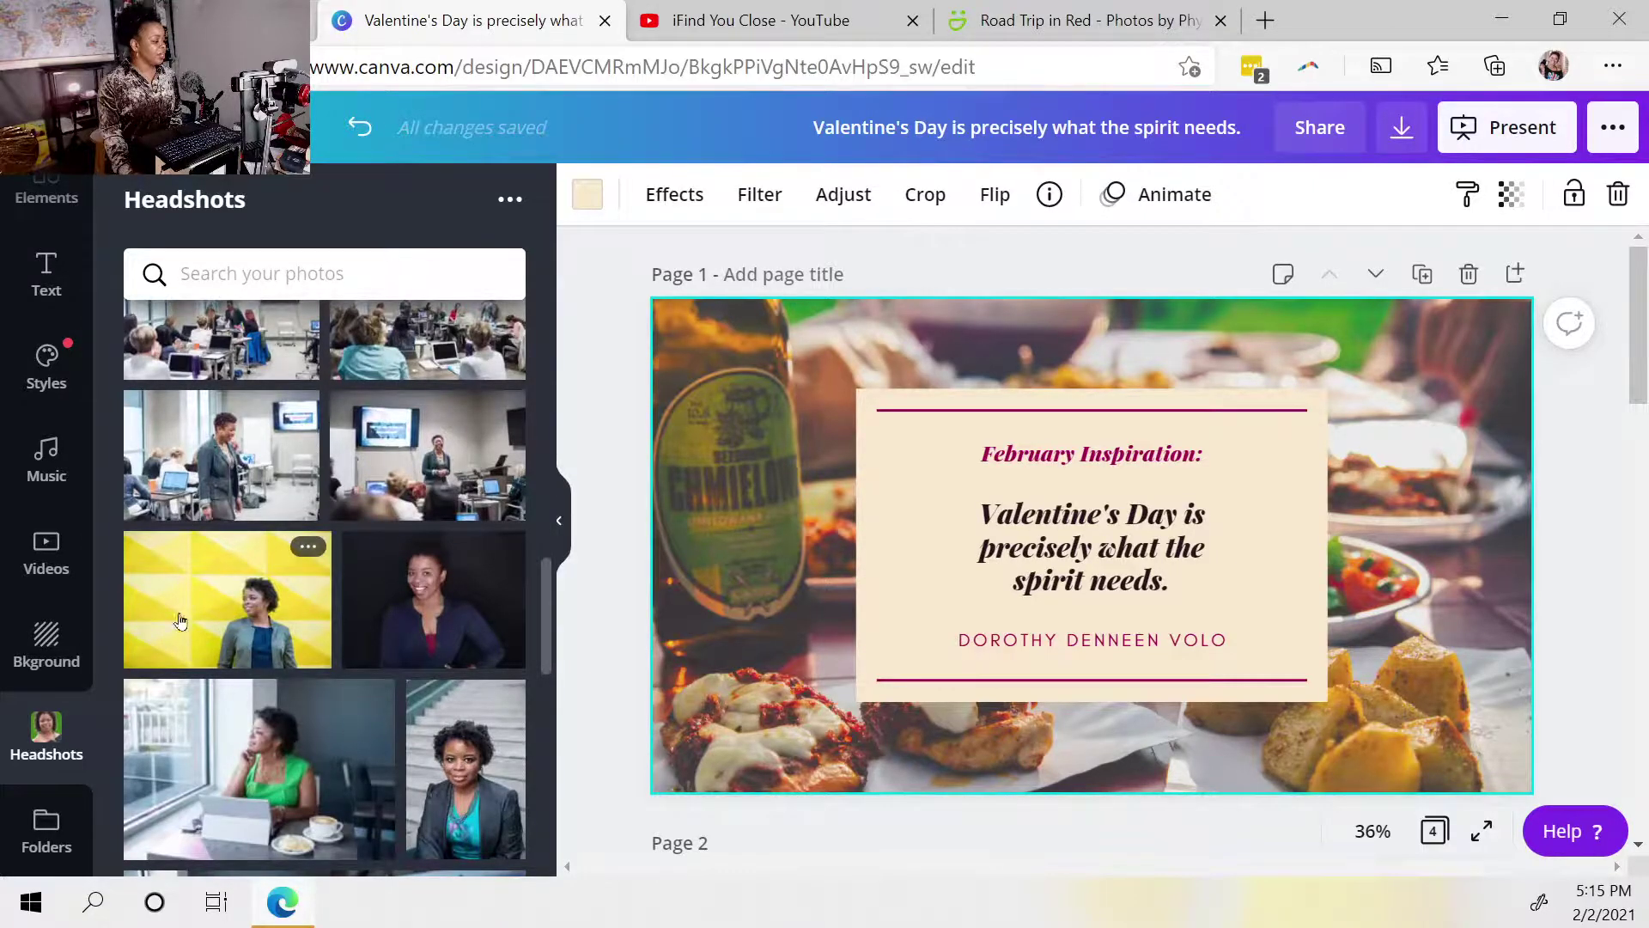
pyautogui.moveTo(180, 620); pyautogui.dragTo(686, 494)
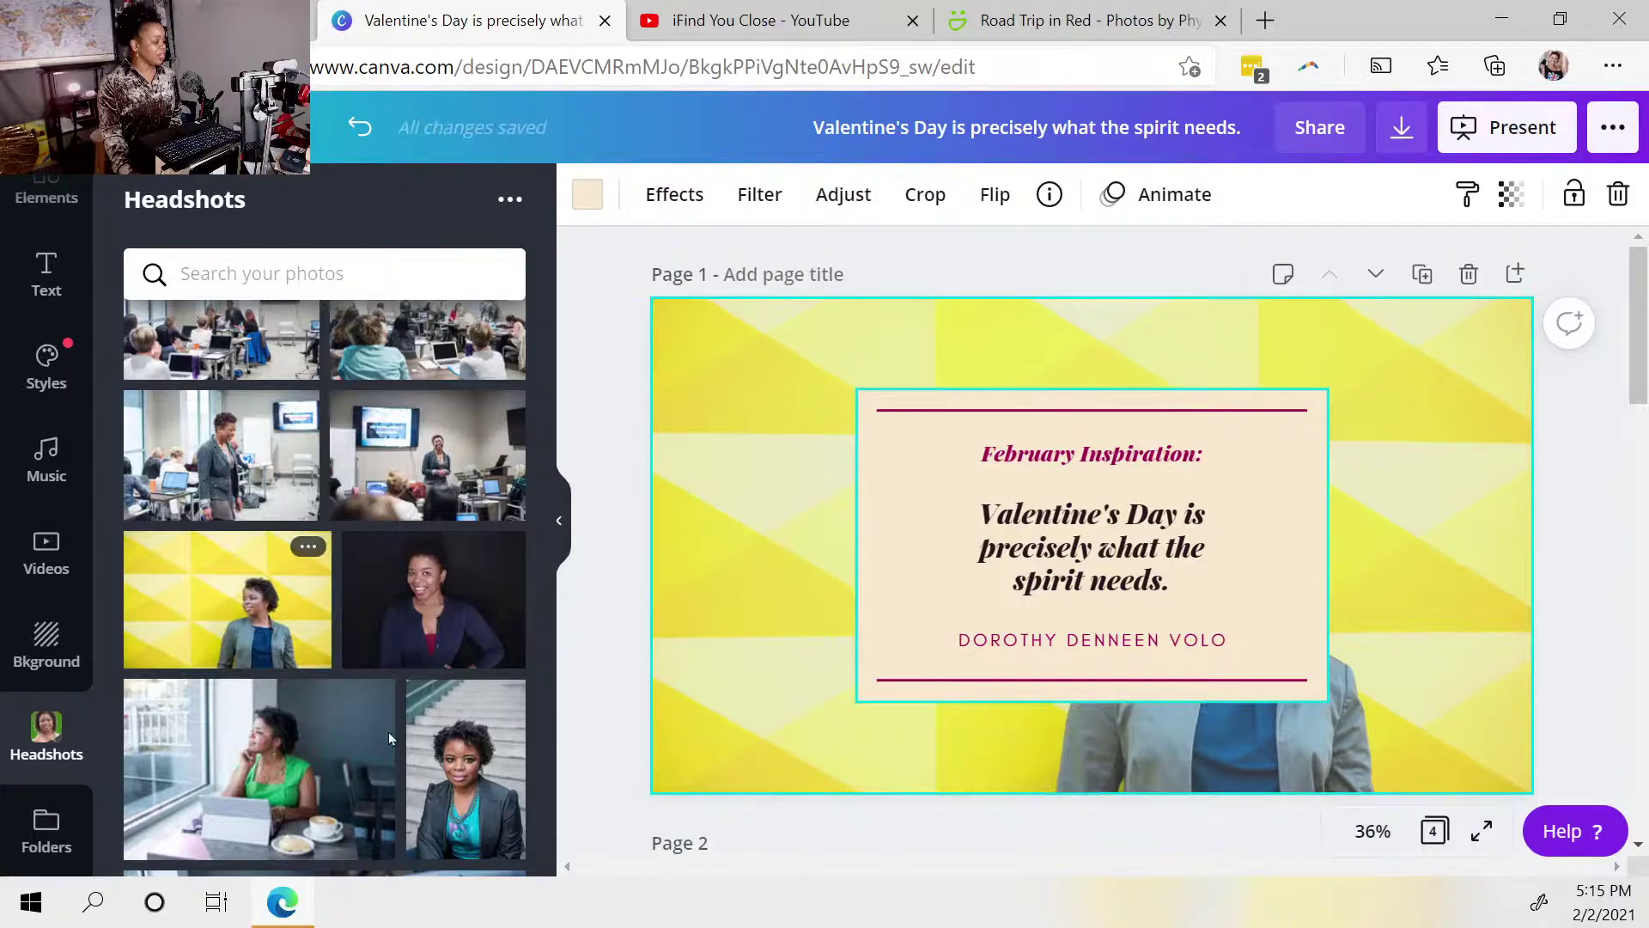
pyautogui.moveTo(803, 371); pyautogui.dragTo(1455, 745)
pyautogui.moveTo(1264, 617); pyautogui.dragTo(1075, 567)
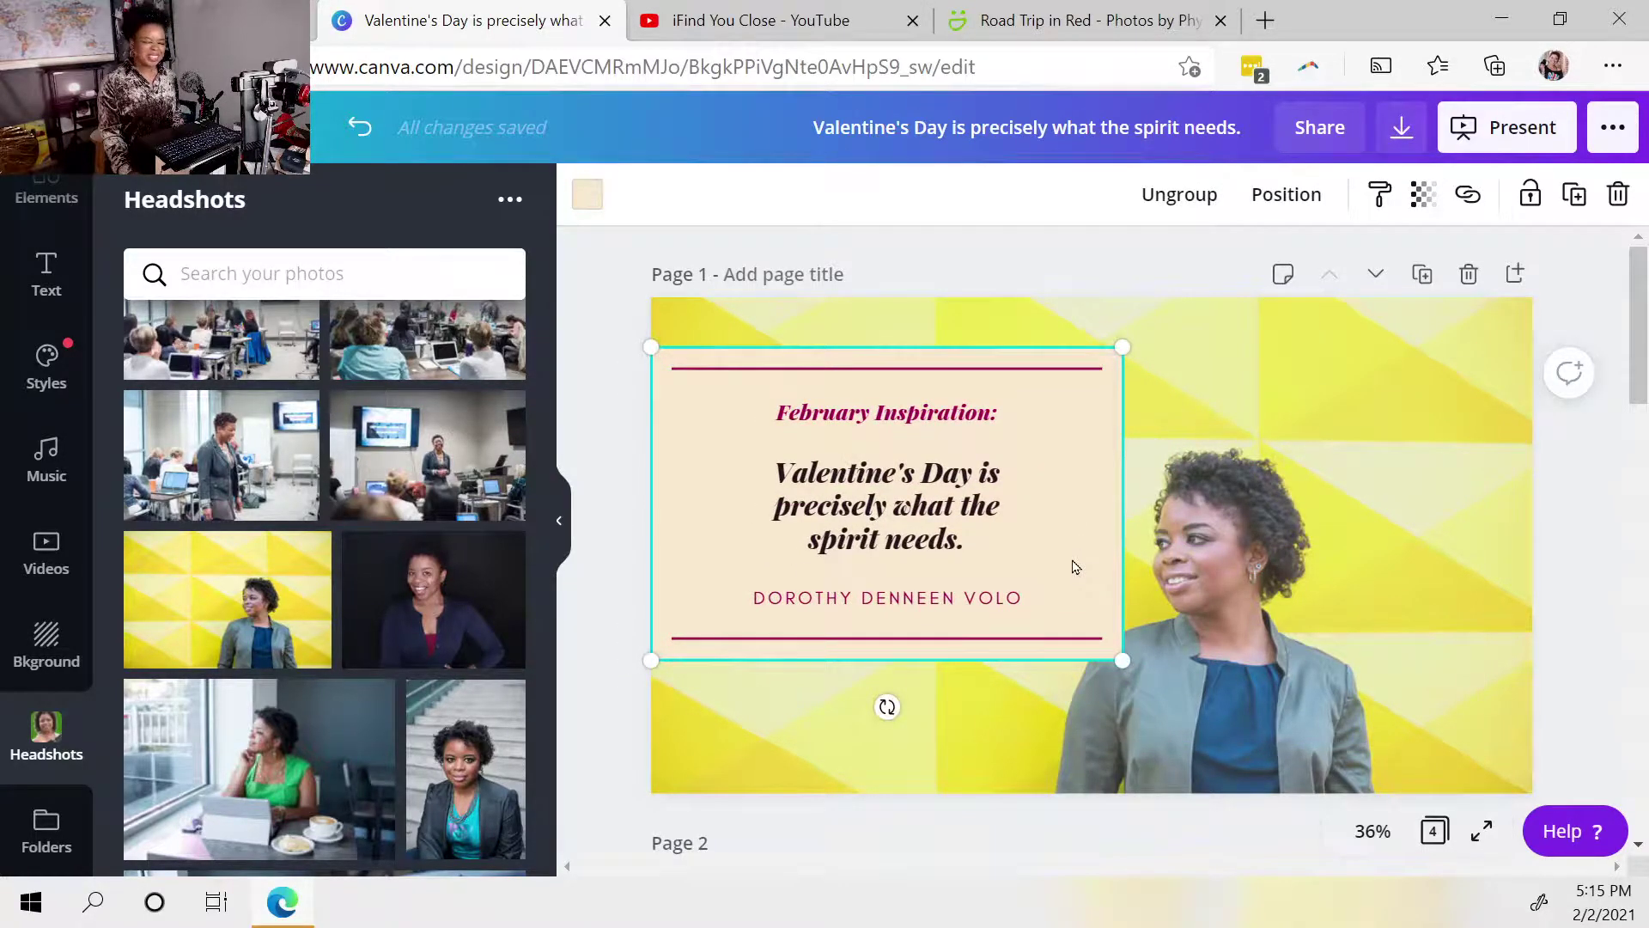
# Step: Crop the first page's background photo, enlarging it and shifting it so the woman stands at the page's right side
pyautogui.click(1344, 599)
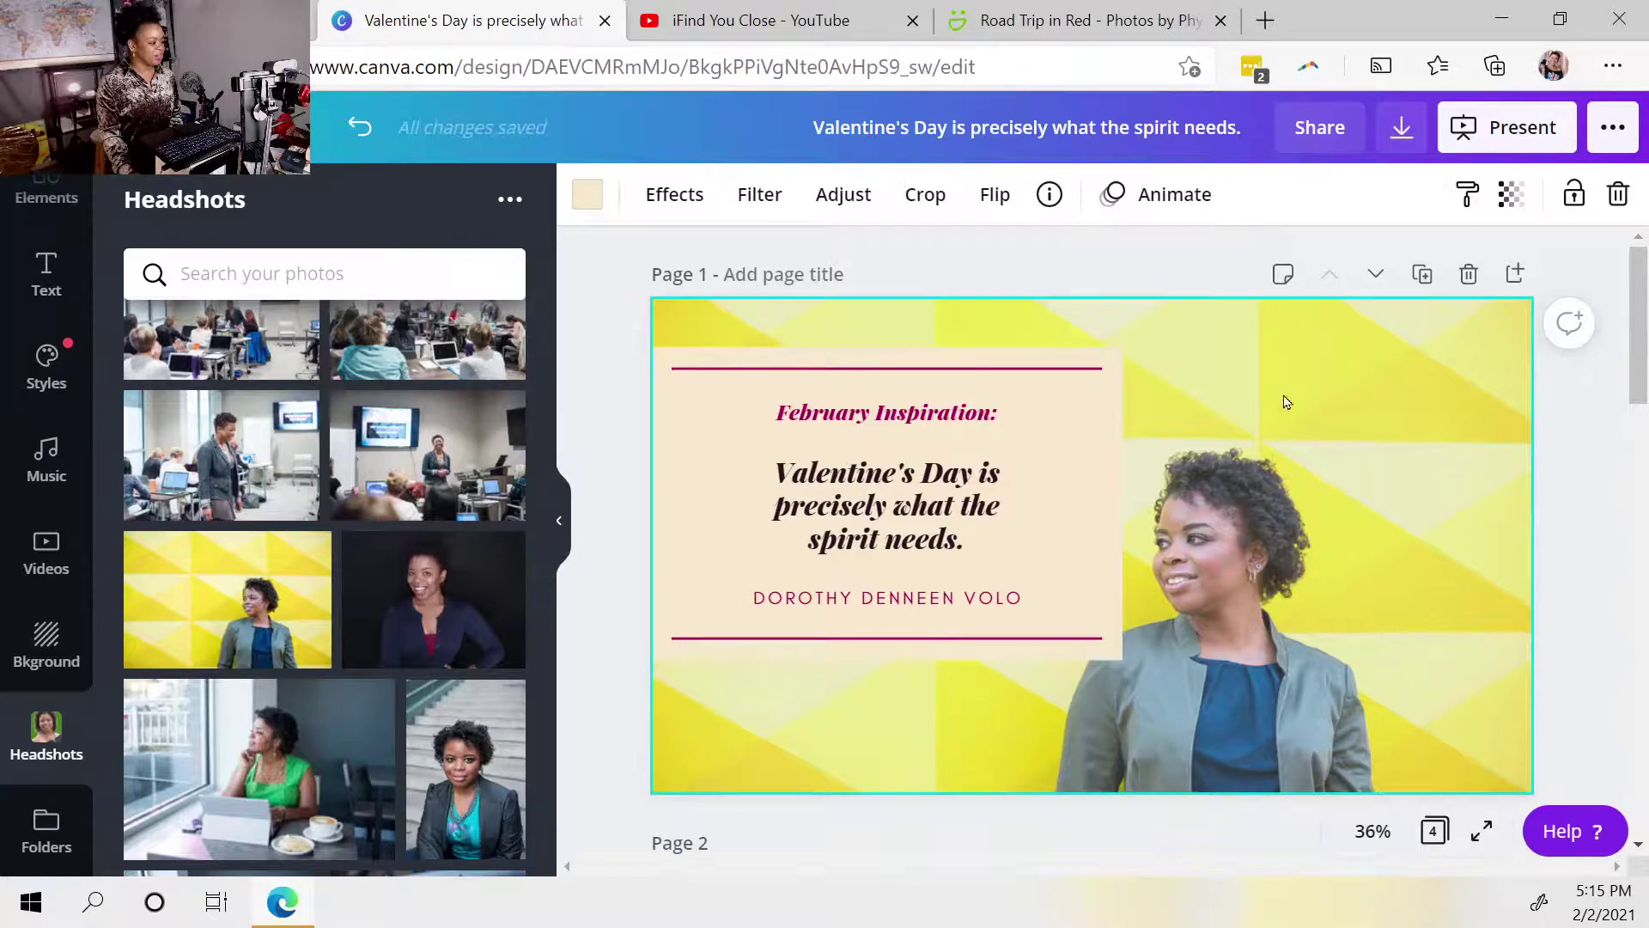
pyautogui.click(938, 209)
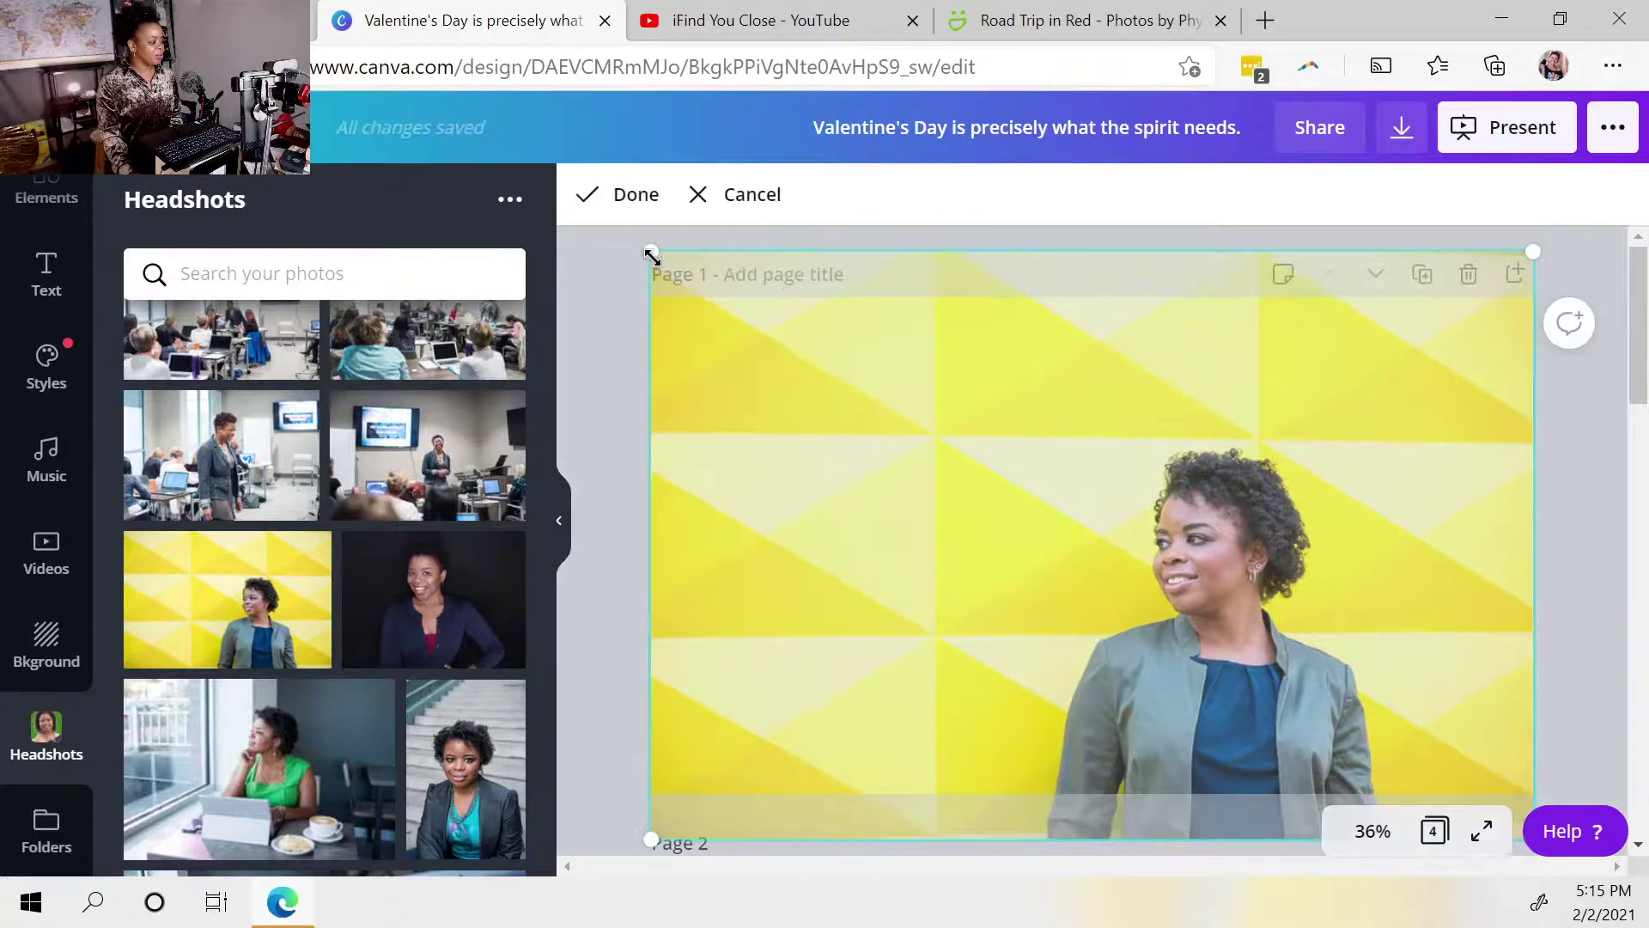
pyautogui.moveTo(637, 237); pyautogui.dragTo(443, 108)
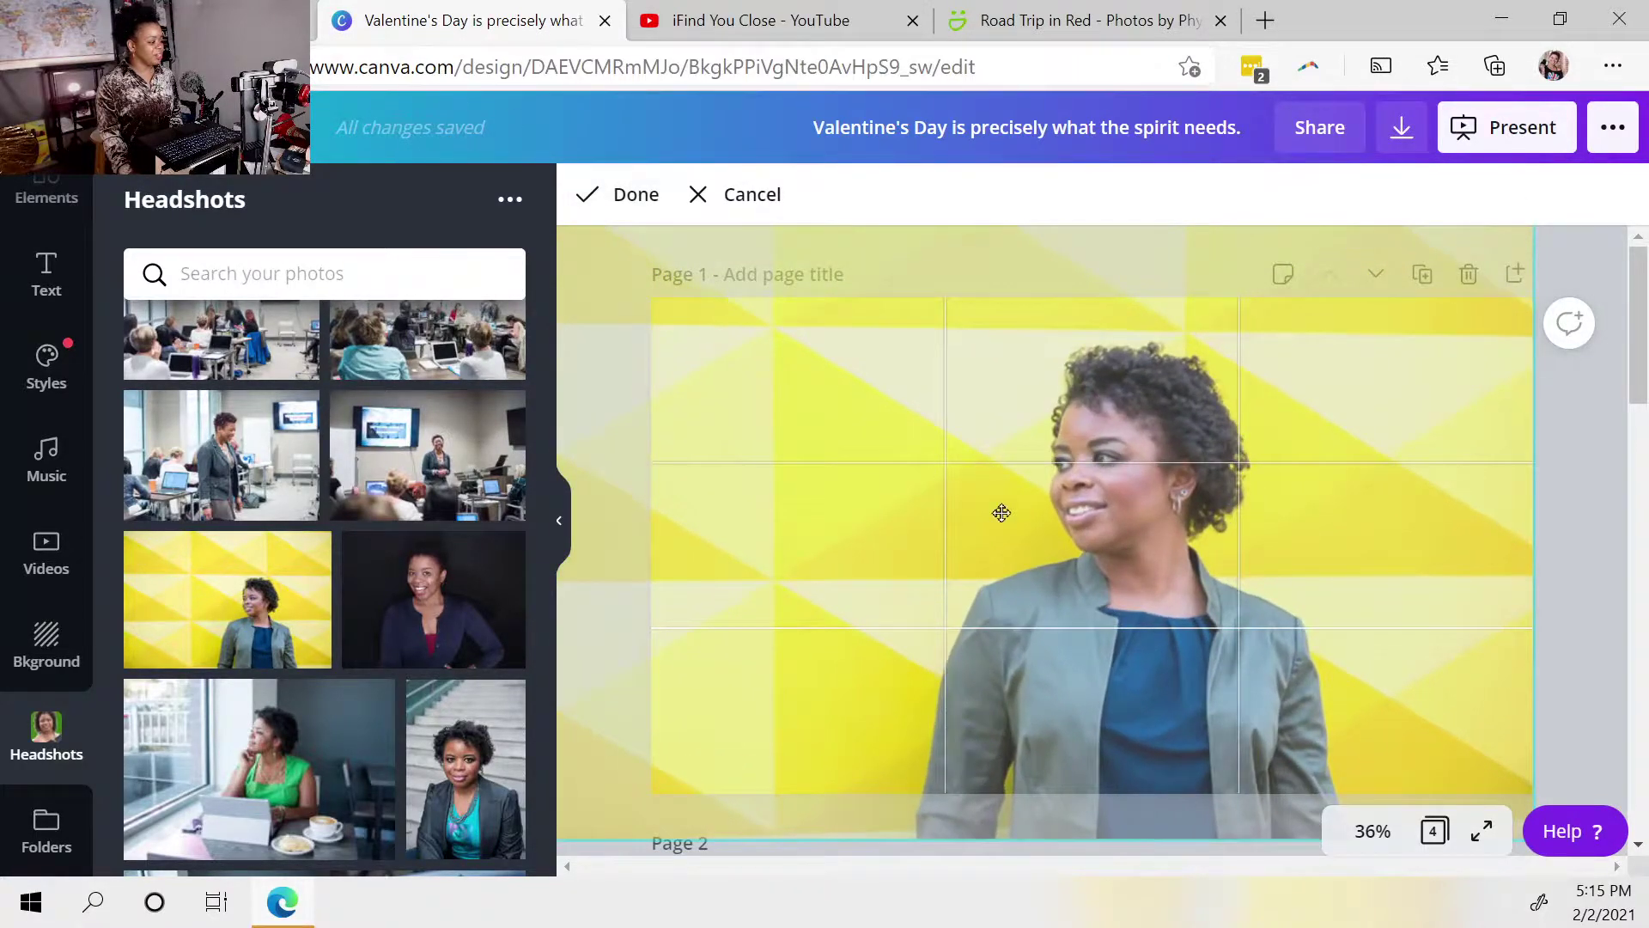
pyautogui.moveTo(1022, 554); pyautogui.dragTo(1250, 551)
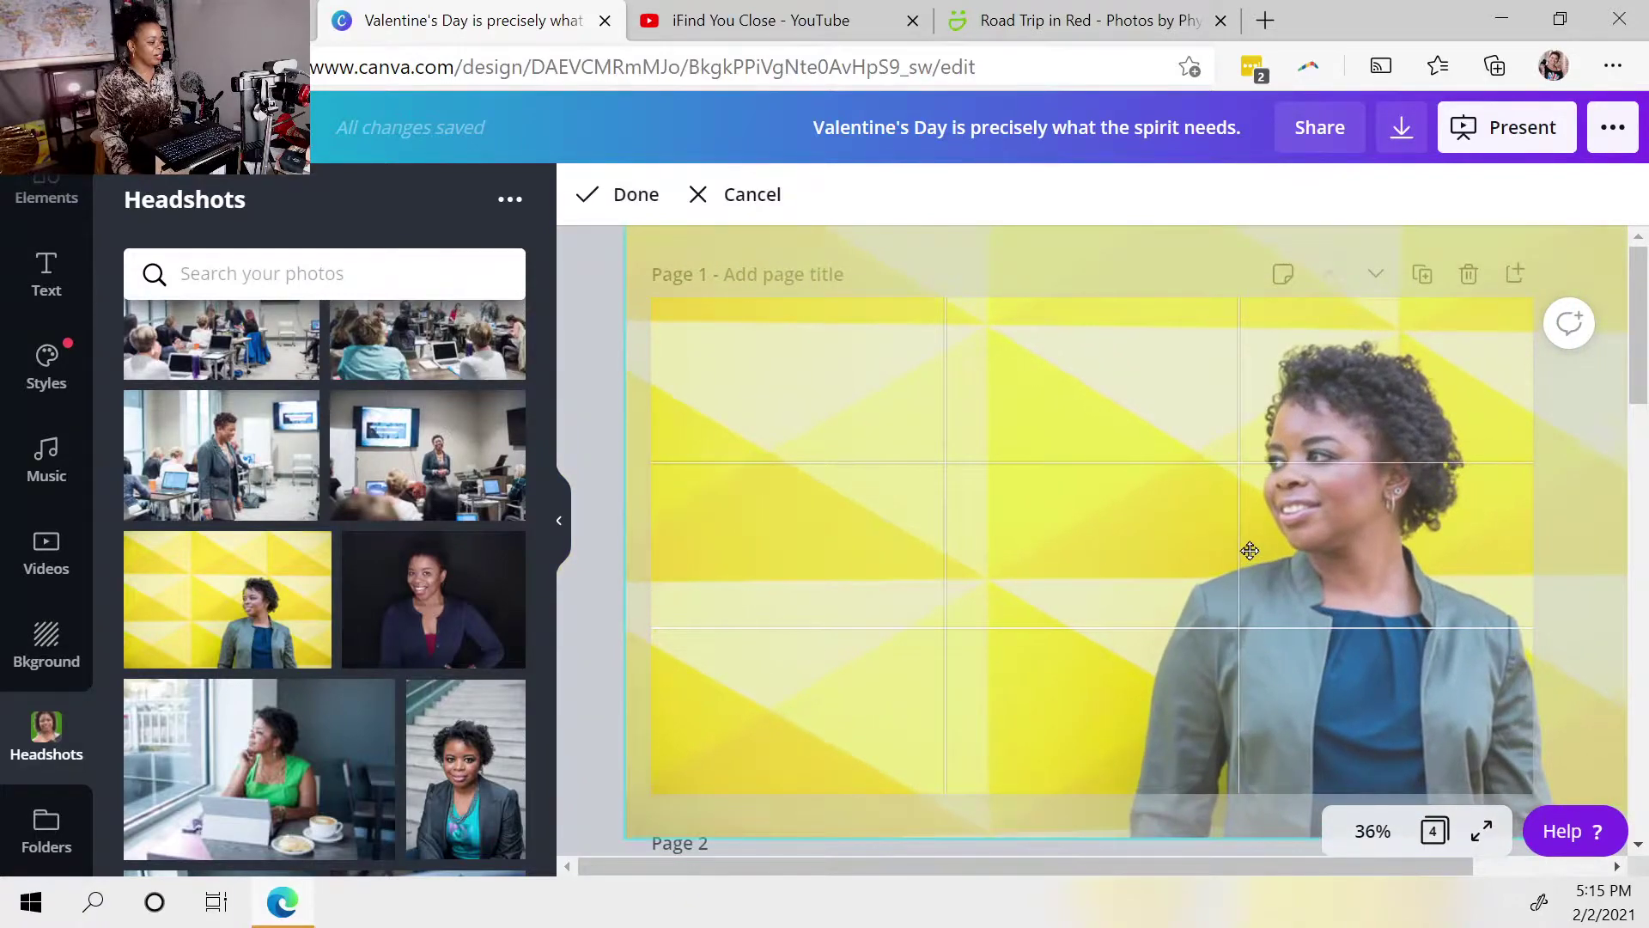
pyautogui.click(633, 209)
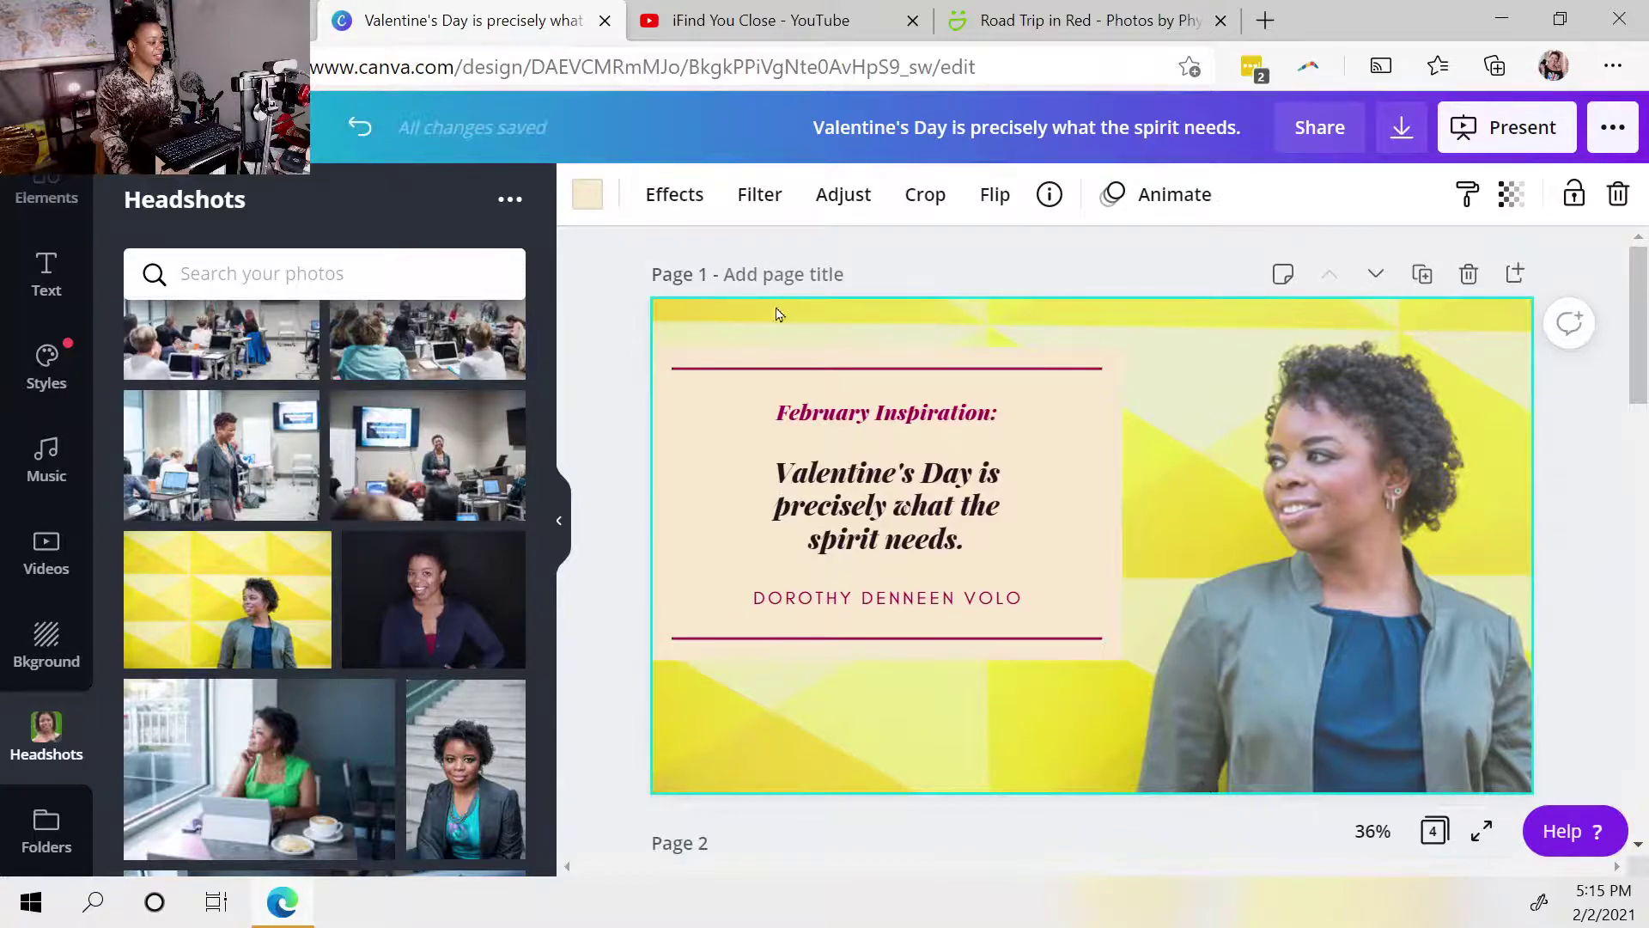
# Step: Replace the couple photo on page 2's left side with the photo of the woman waving on stage from the on-stage photos folder
pyautogui.scroll(-5, 949, 666)
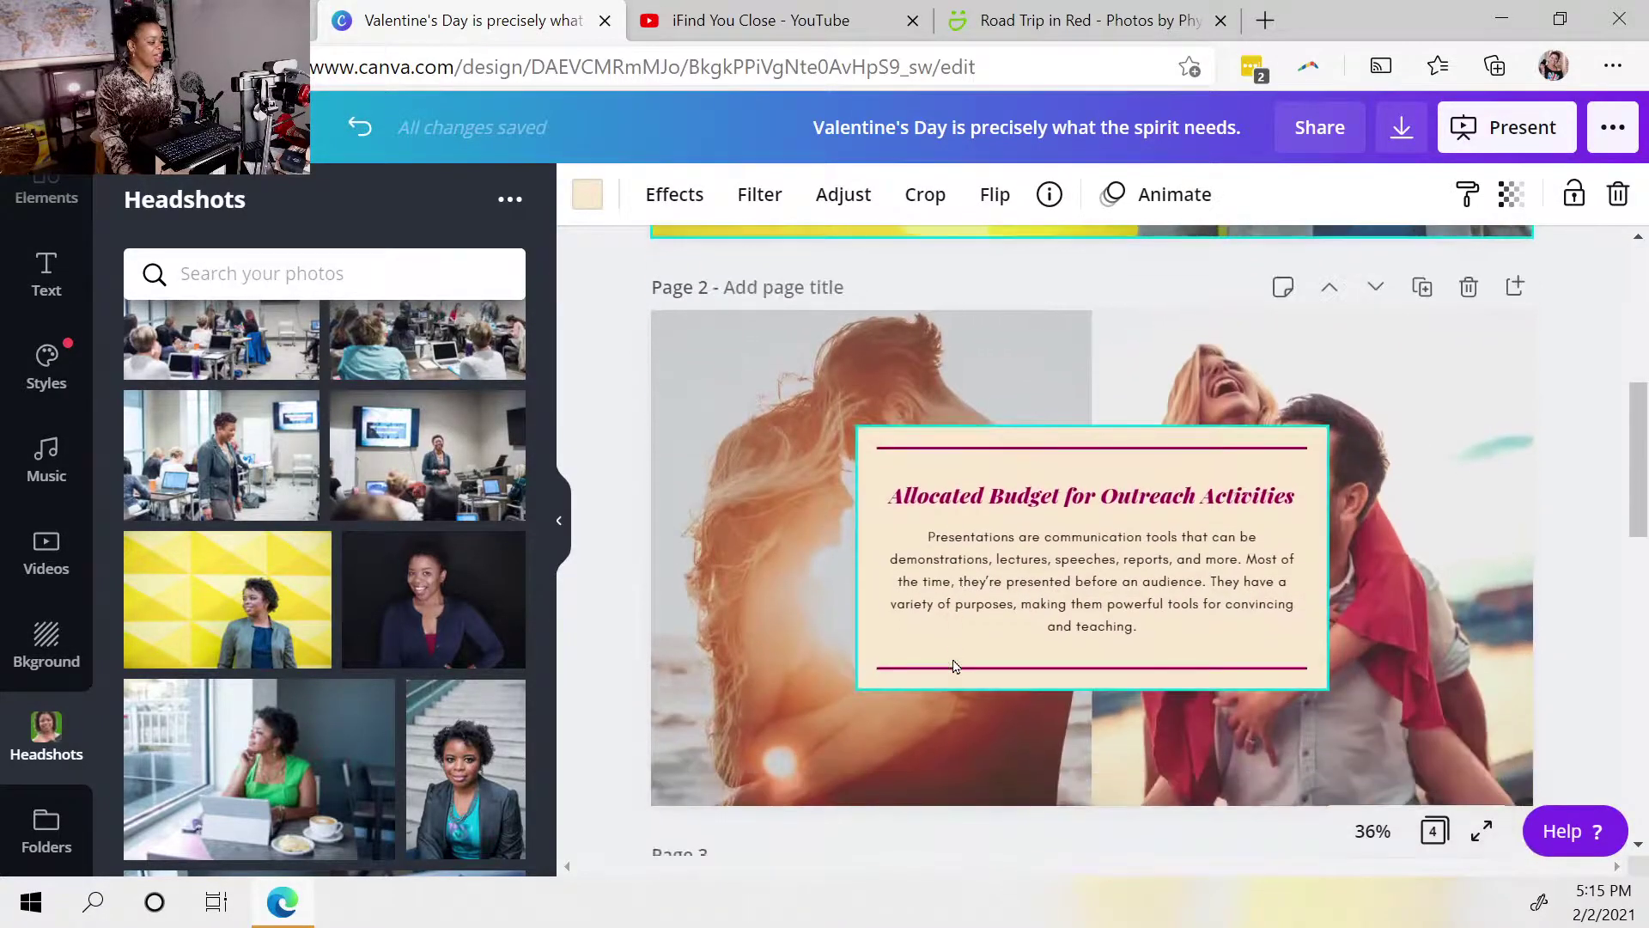
pyautogui.click(795, 709)
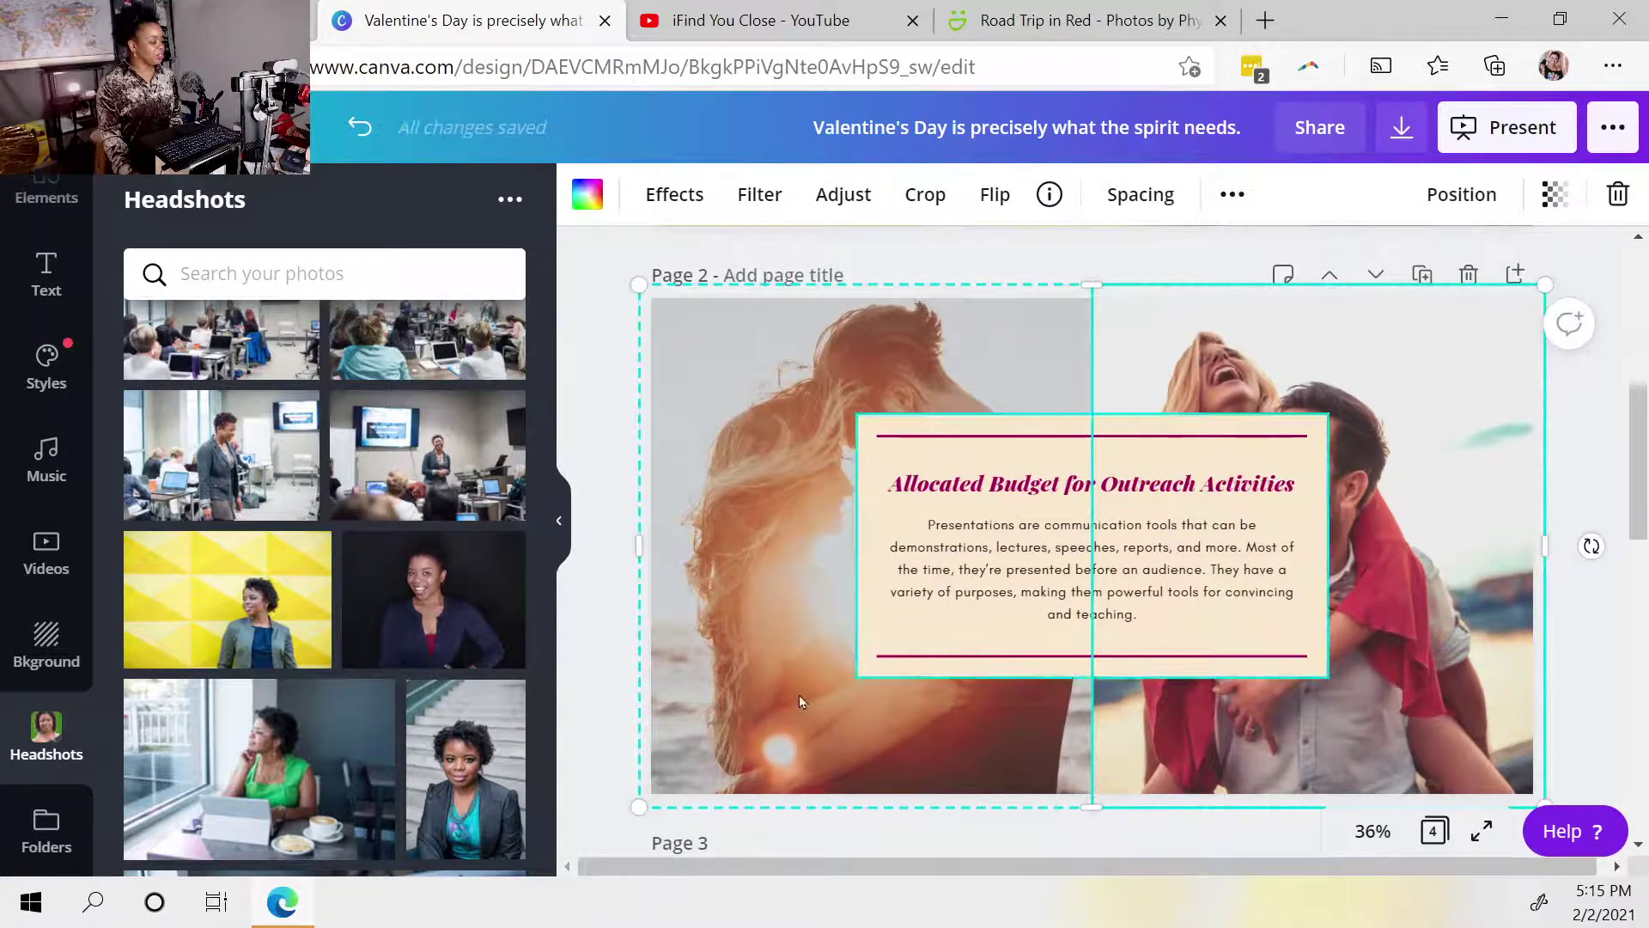
pyautogui.scroll(-4, 394, 582)
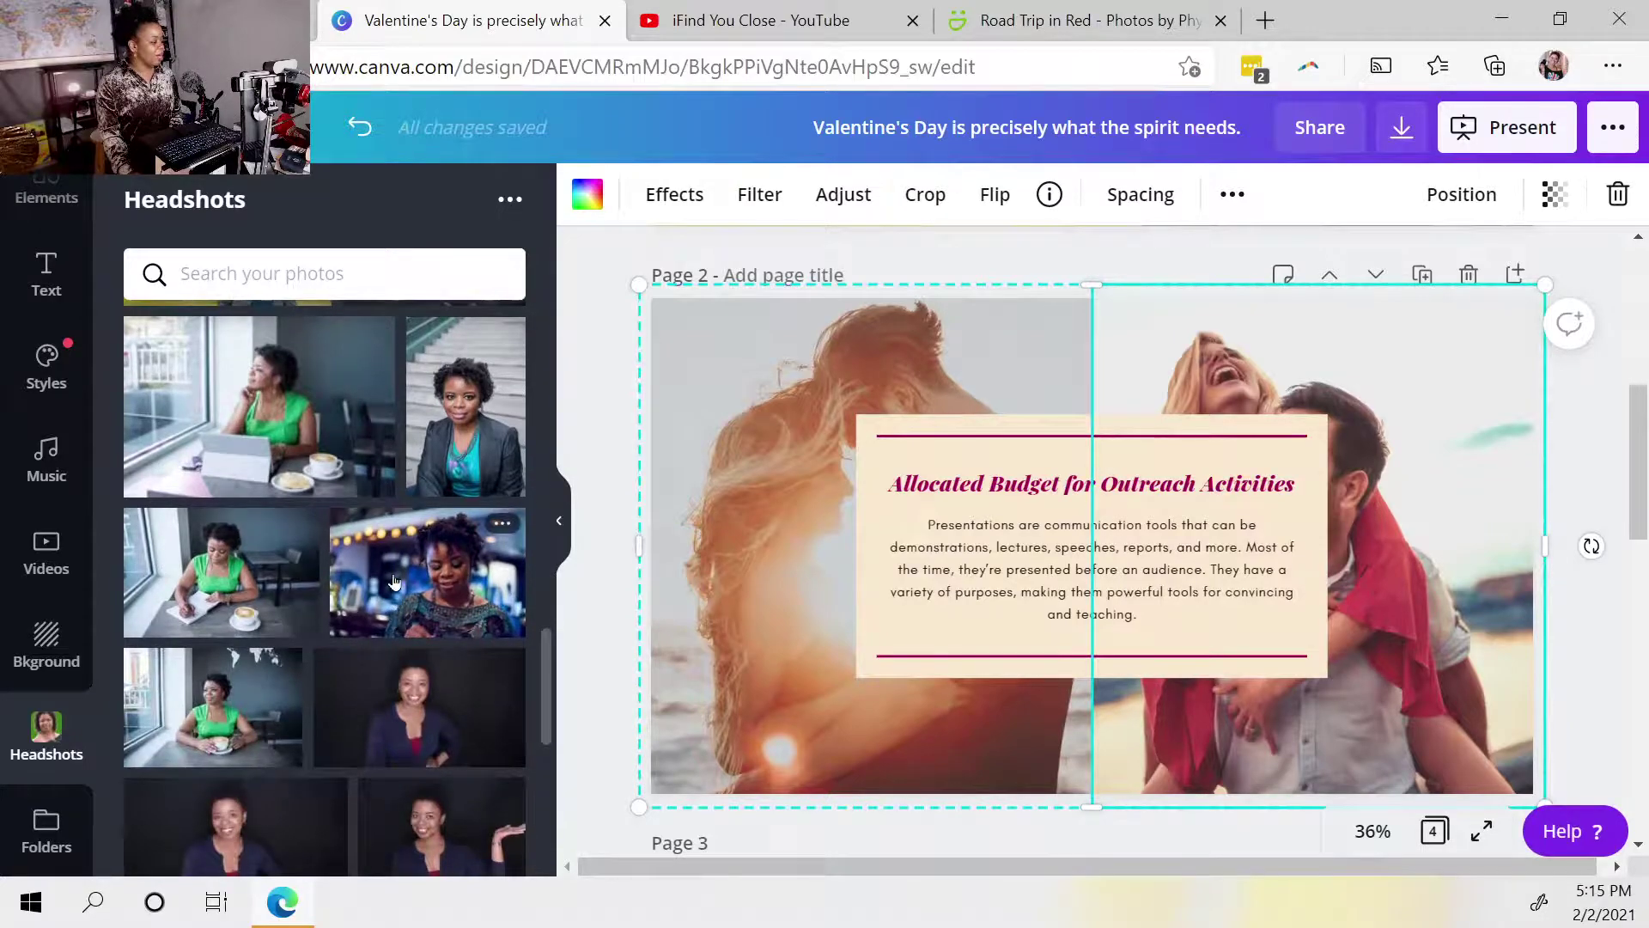
pyautogui.moveTo(394, 582)
pyautogui.mouseDown()
pyautogui.moveTo(720, 528)
pyautogui.moveTo(506, 590)
pyautogui.moveTo(404, 593)
pyautogui.mouseUp()
pyautogui.scroll(-1, 13, 730)
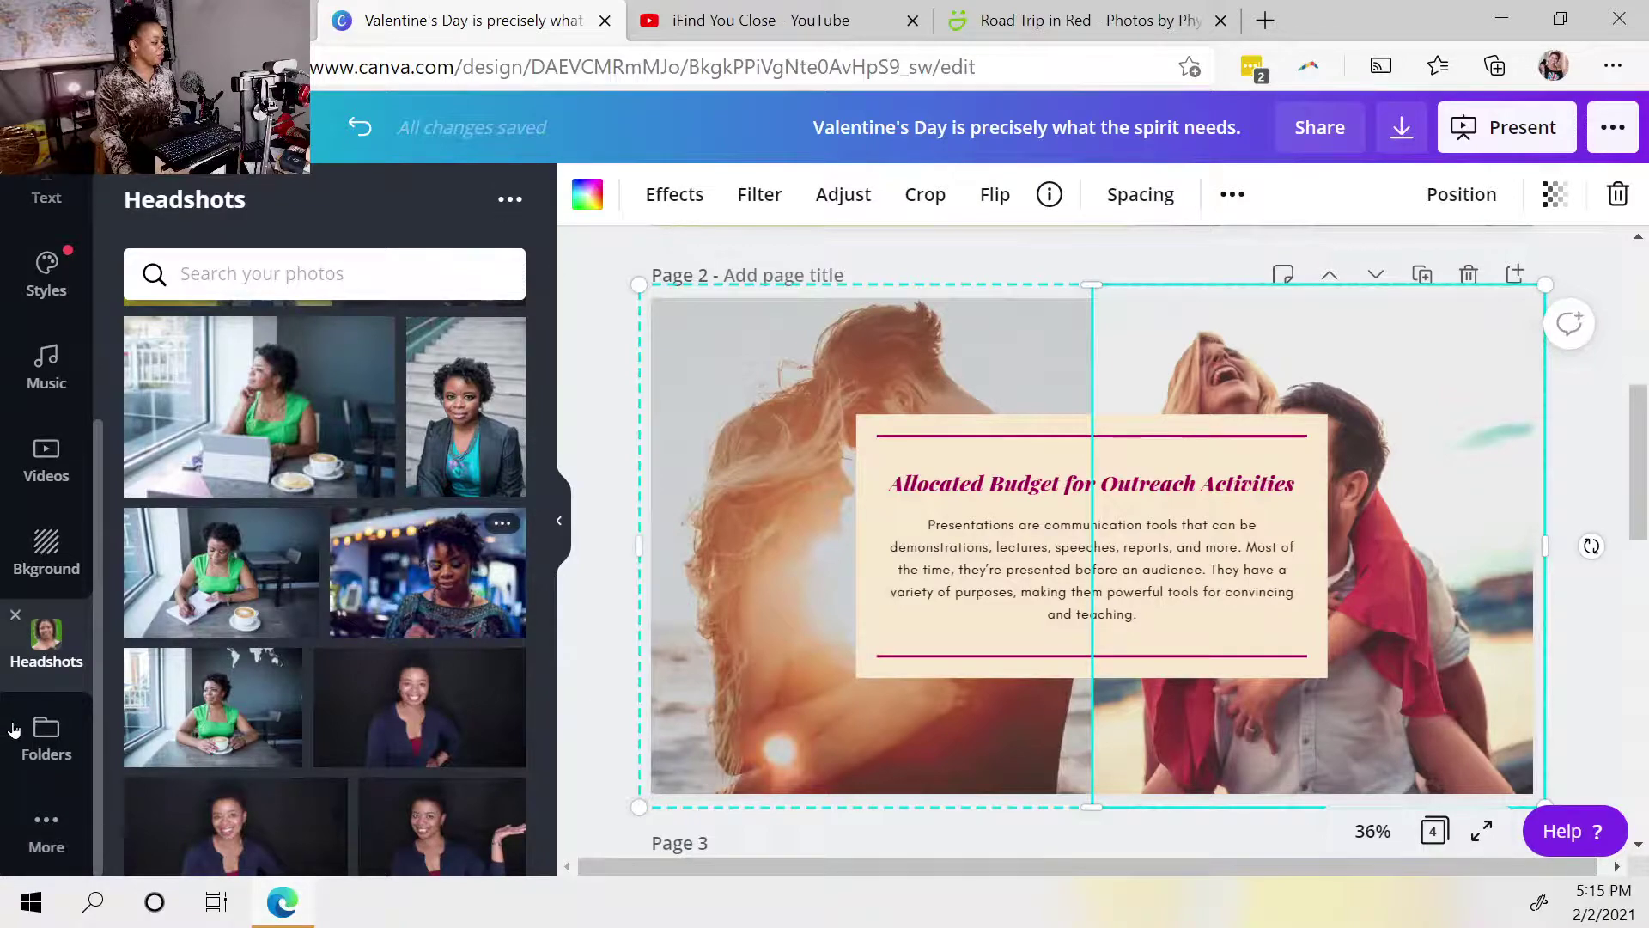
pyautogui.click(46, 739)
pyautogui.scroll(-3, 316, 717)
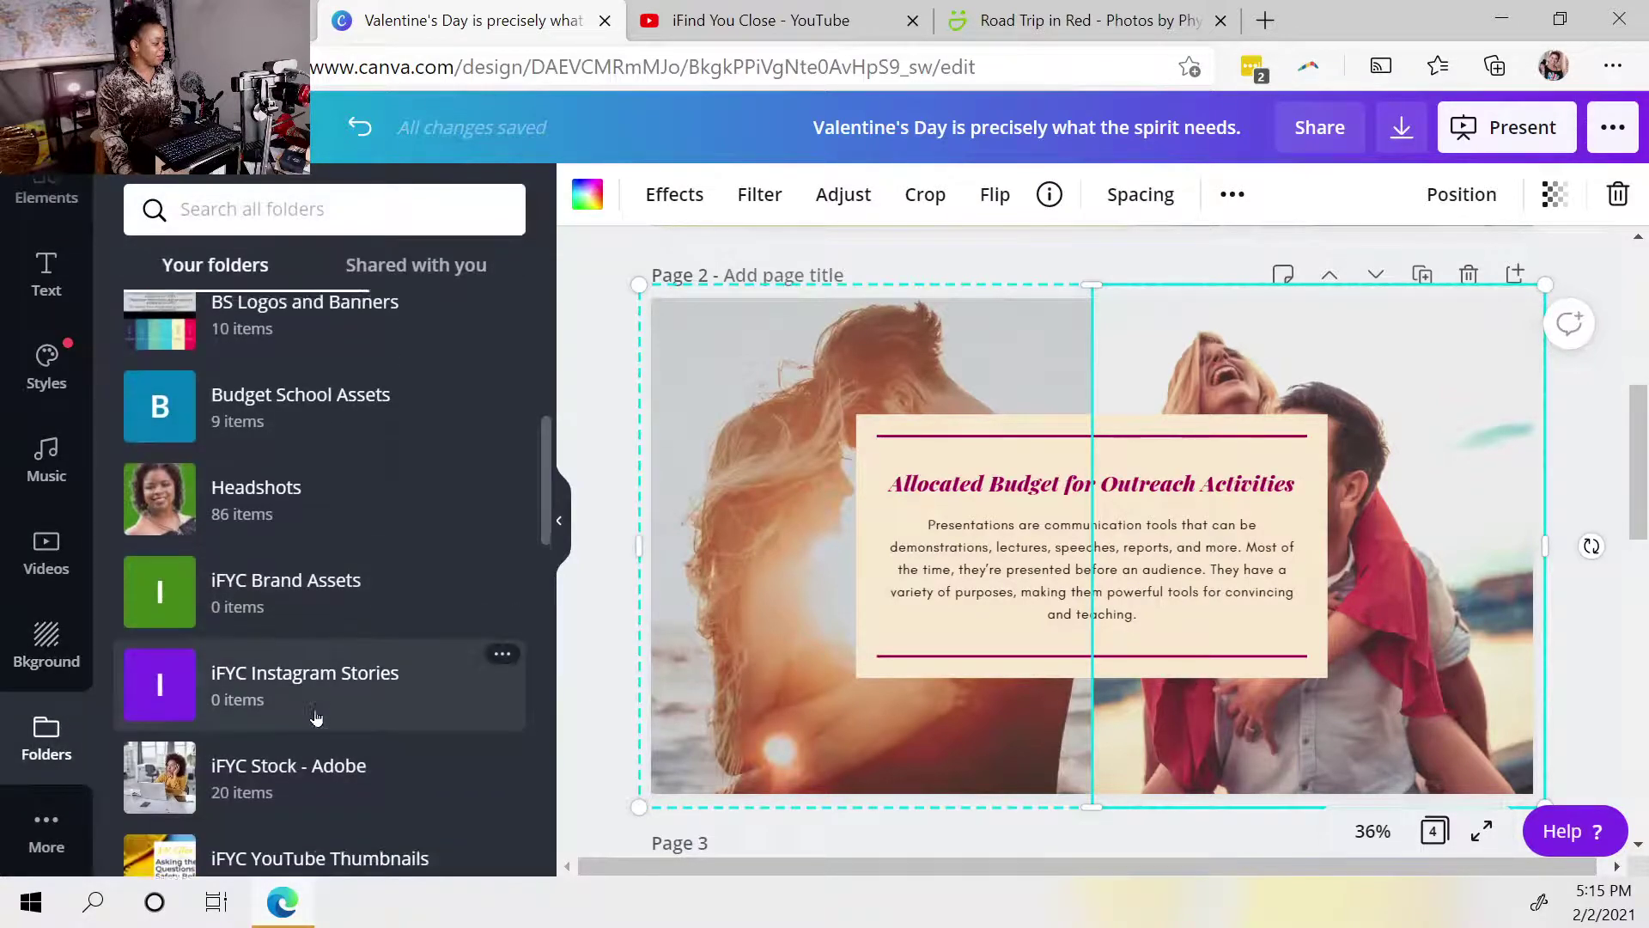
pyautogui.scroll(-4, 316, 717)
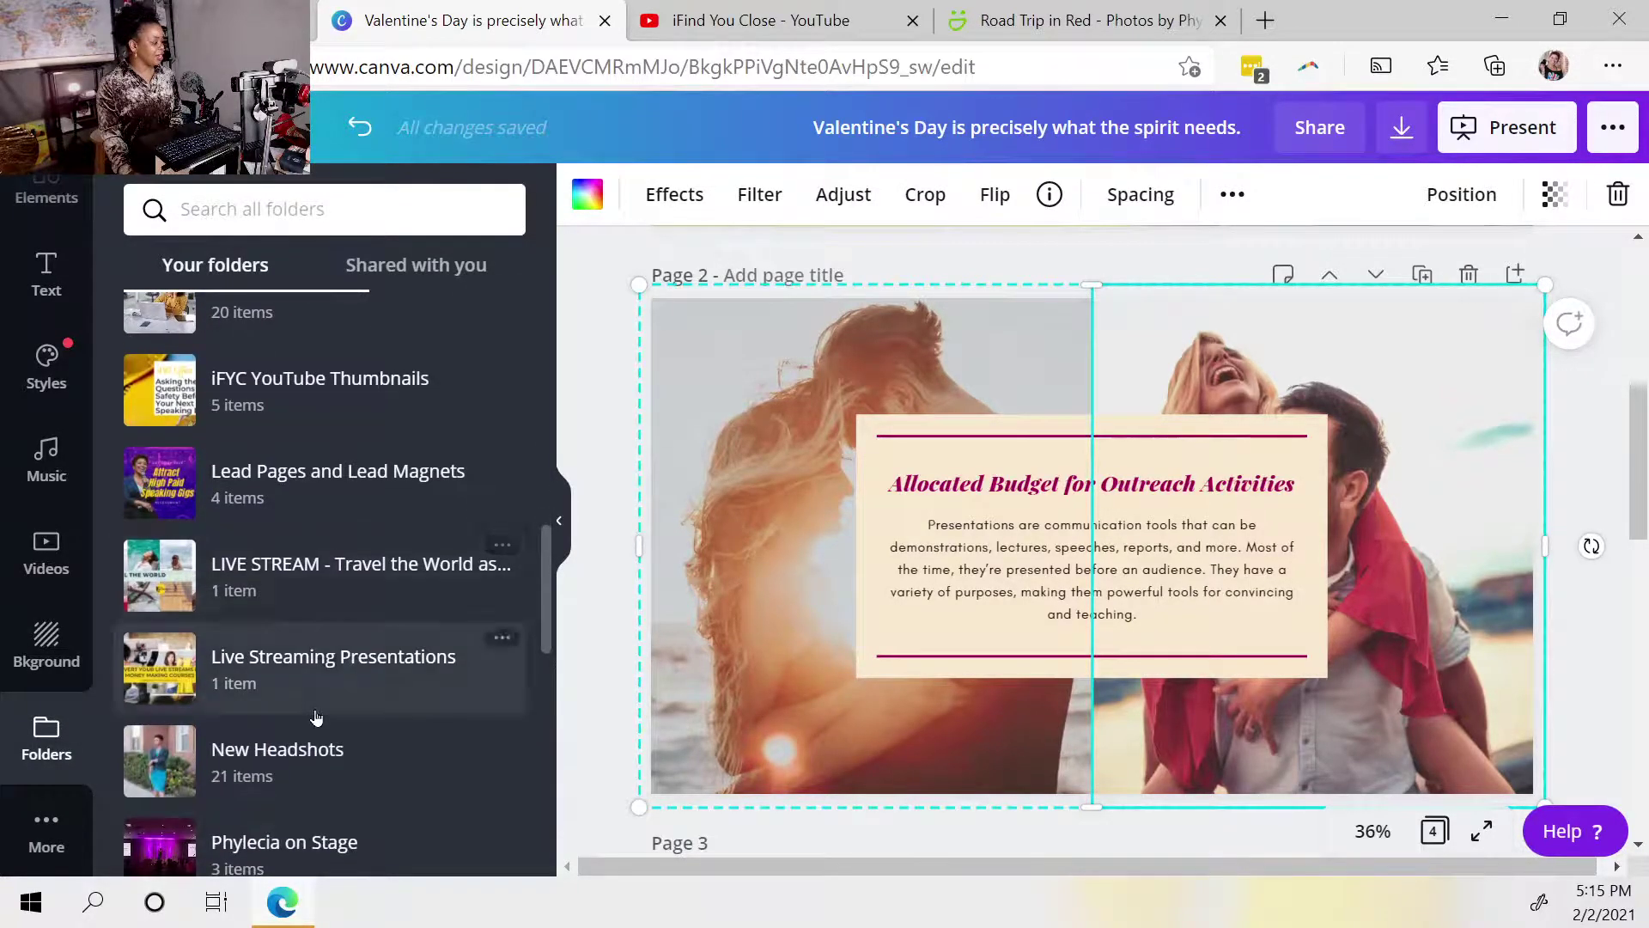
pyautogui.click(146, 698)
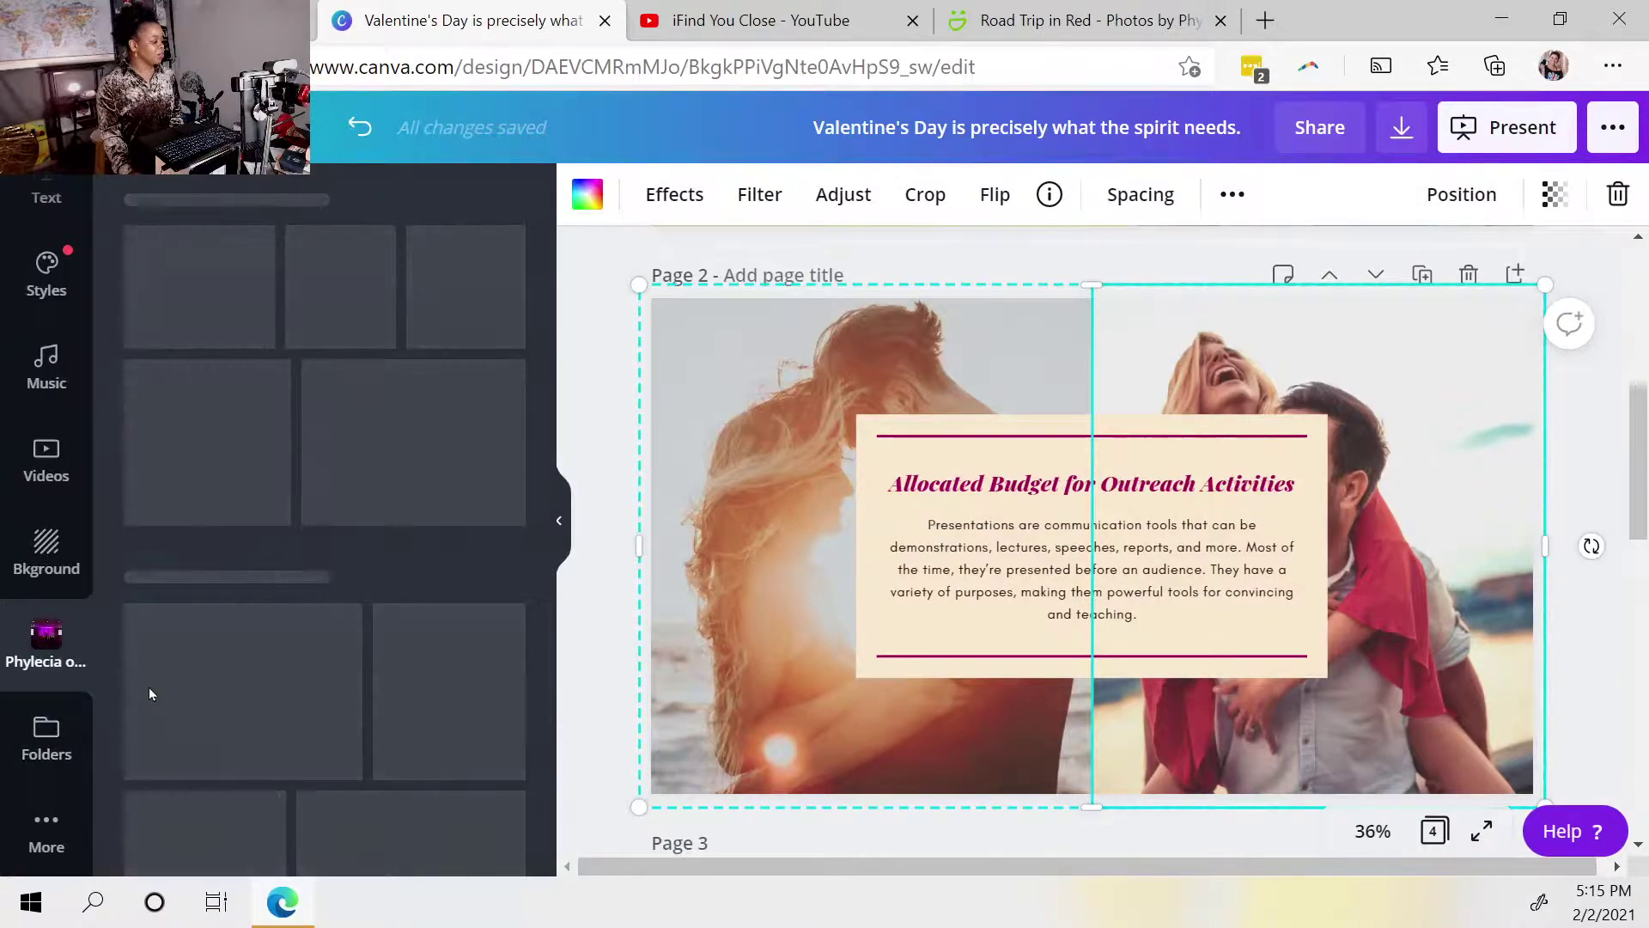
pyautogui.moveTo(389, 379); pyautogui.dragTo(761, 447)
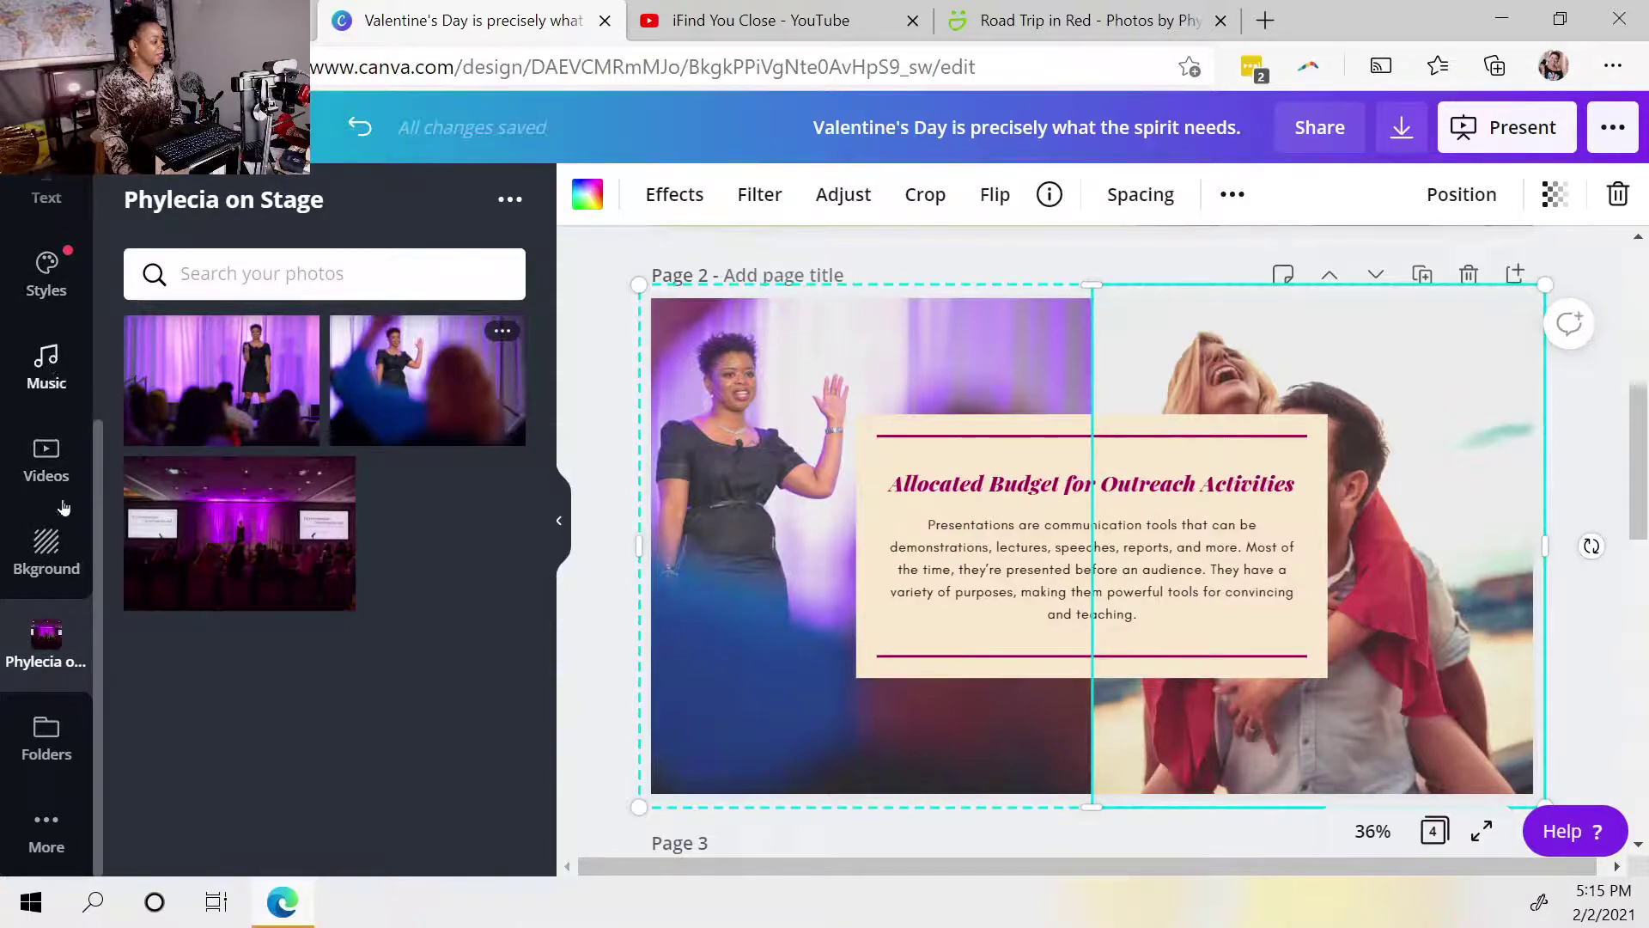
# Step: Replace the photo on page 2's right side with the uploaded canyon photo of the woman with a dog
pyautogui.scroll(5, 54, 616)
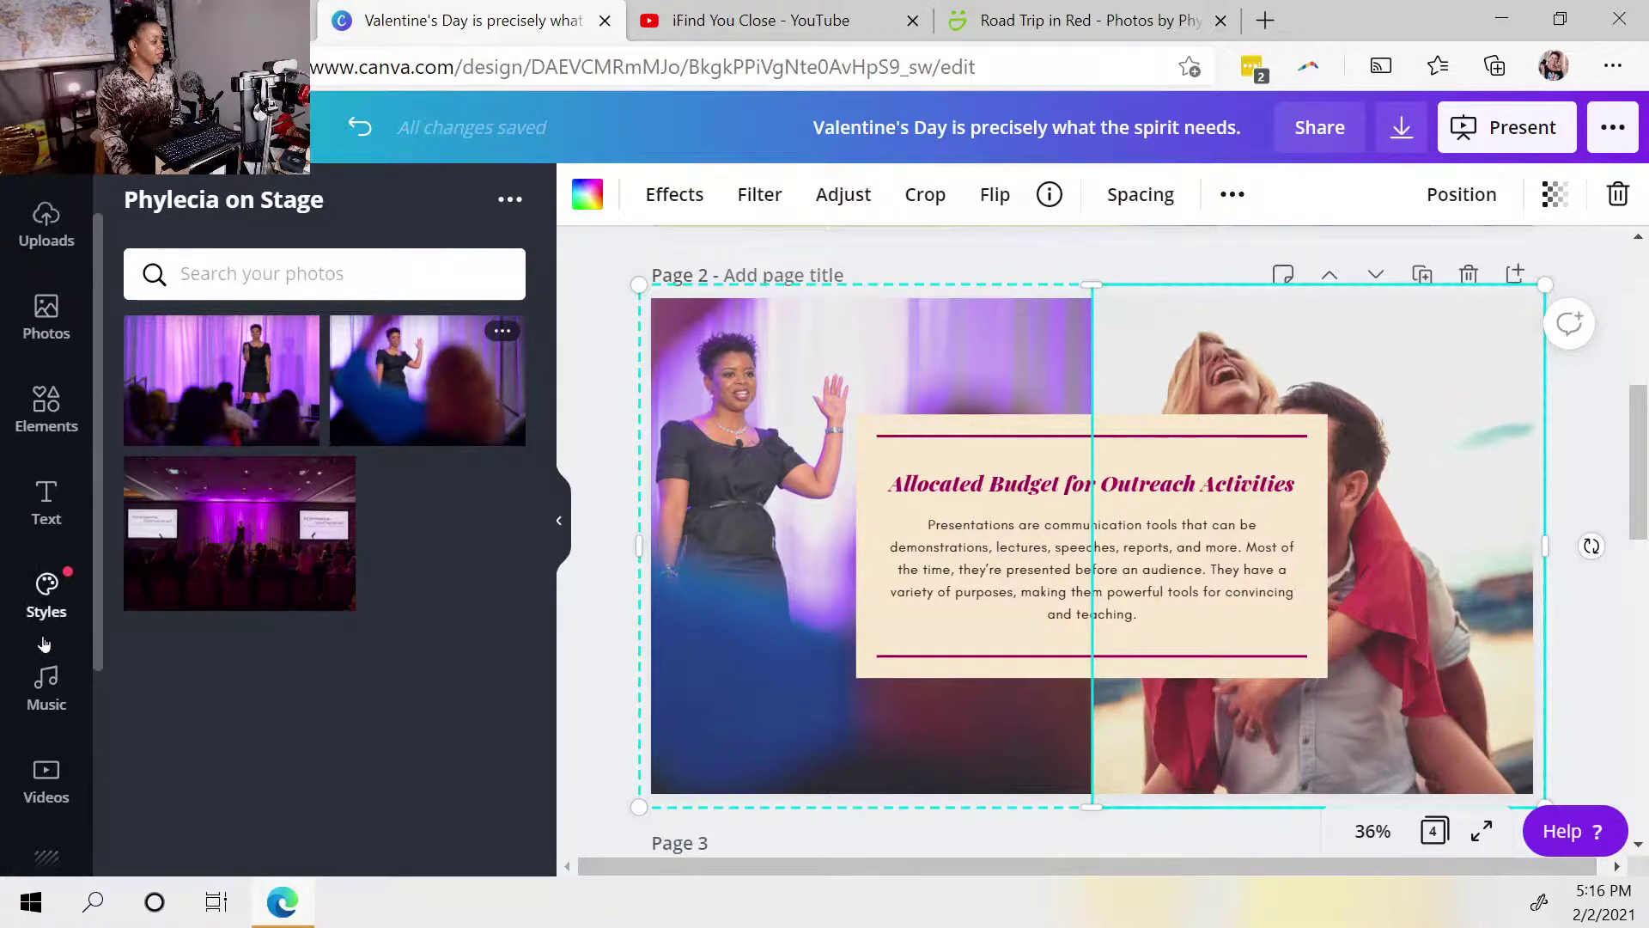
pyautogui.click(46, 301)
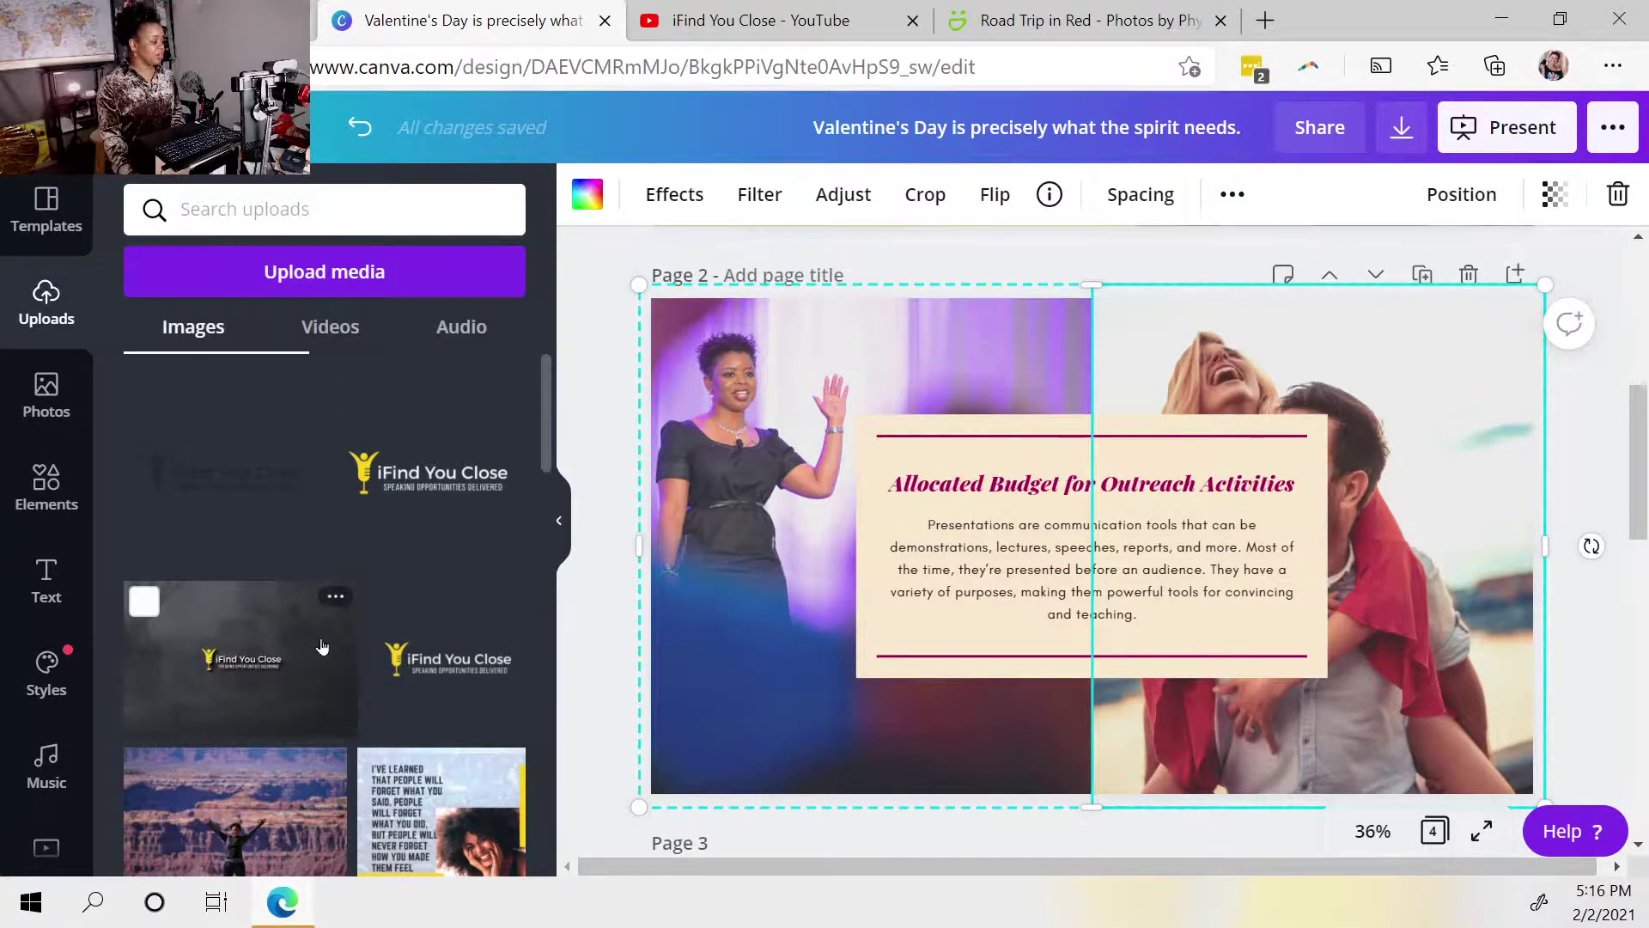
pyautogui.scroll(-3, 320, 647)
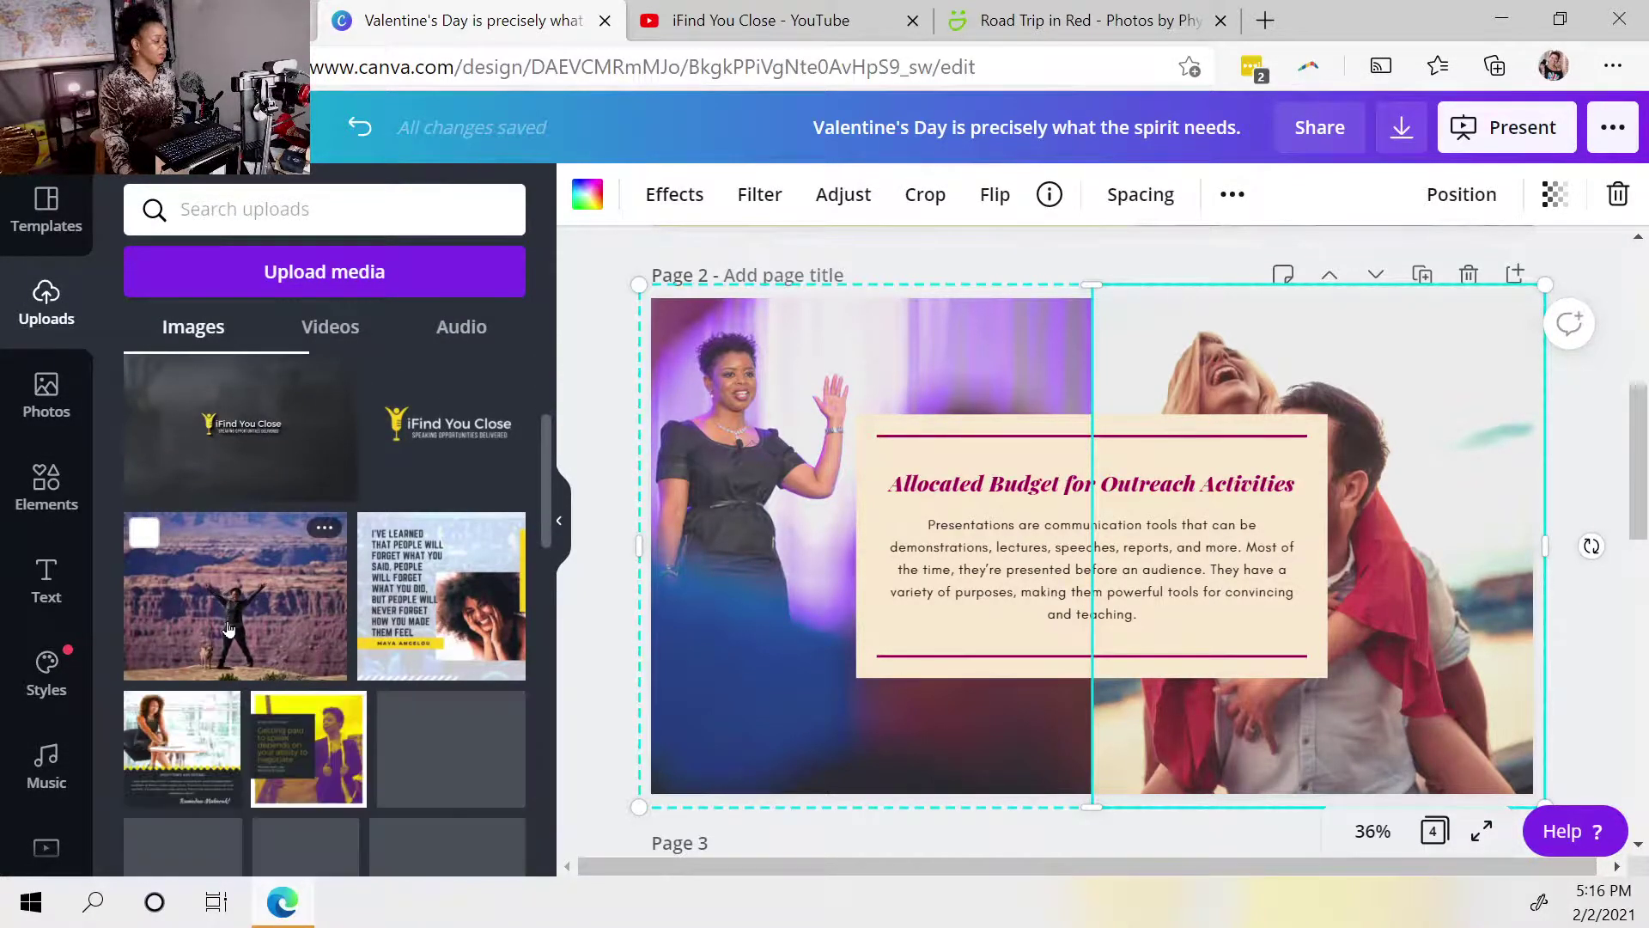
pyautogui.moveTo(222, 591); pyautogui.dragTo(1303, 372)
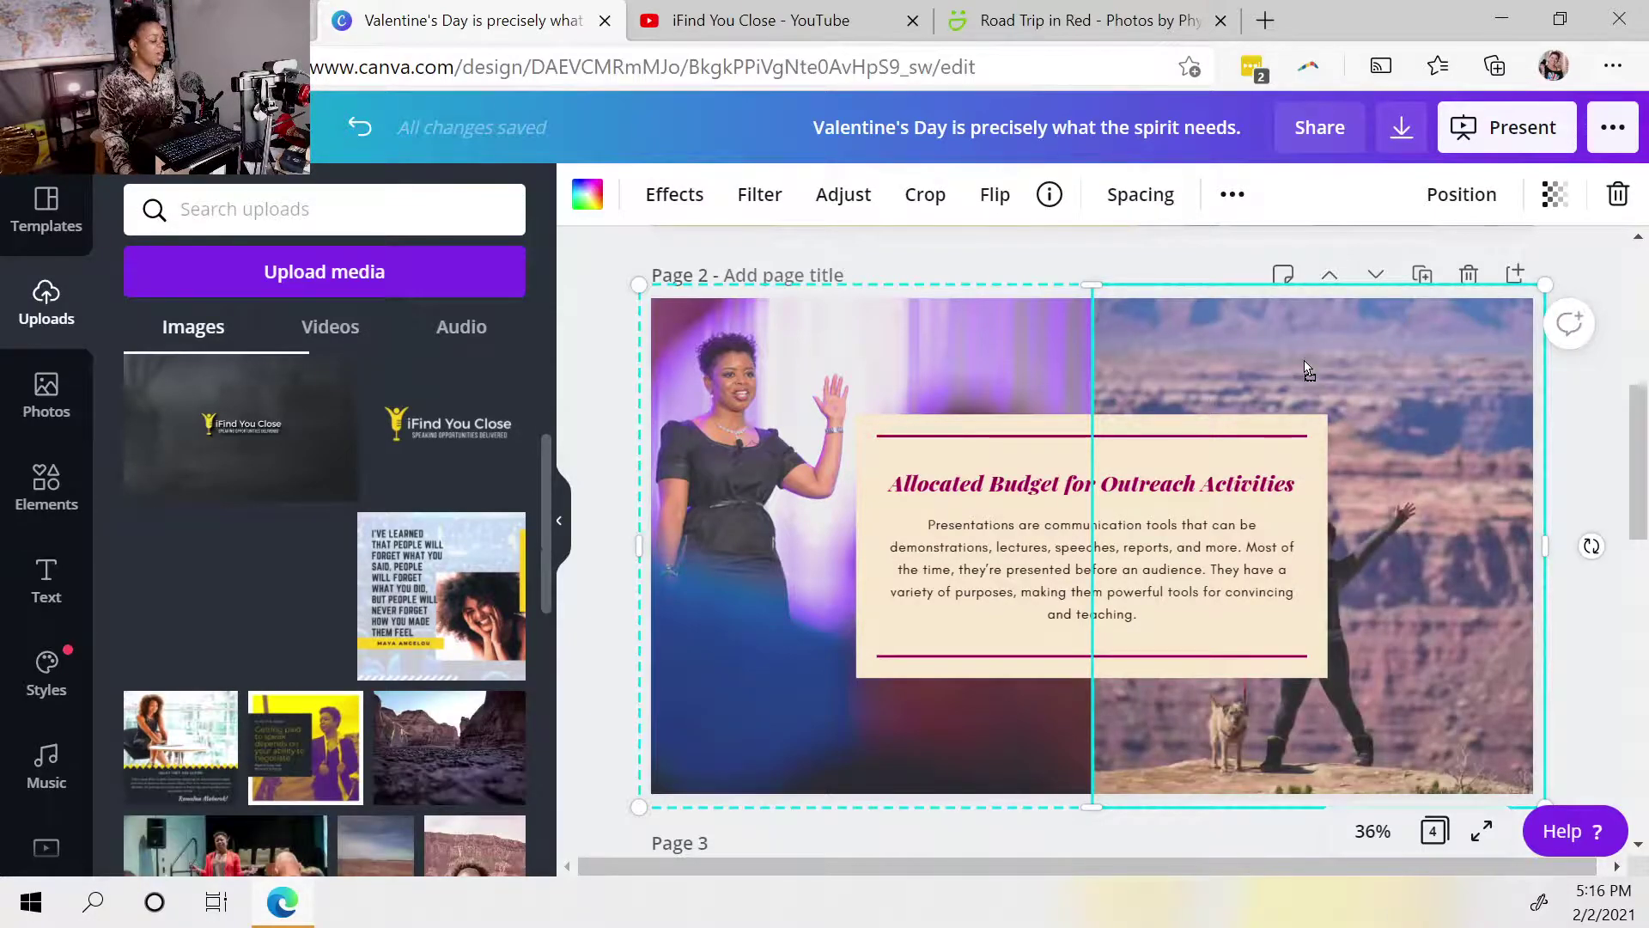
# Step: Put the recently used stock photo of the medical worker with a stethoscope on page 2's right side and select the card's body text
pyautogui.scroll(-4, 381, 694)
pyautogui.scroll(-2, 381, 694)
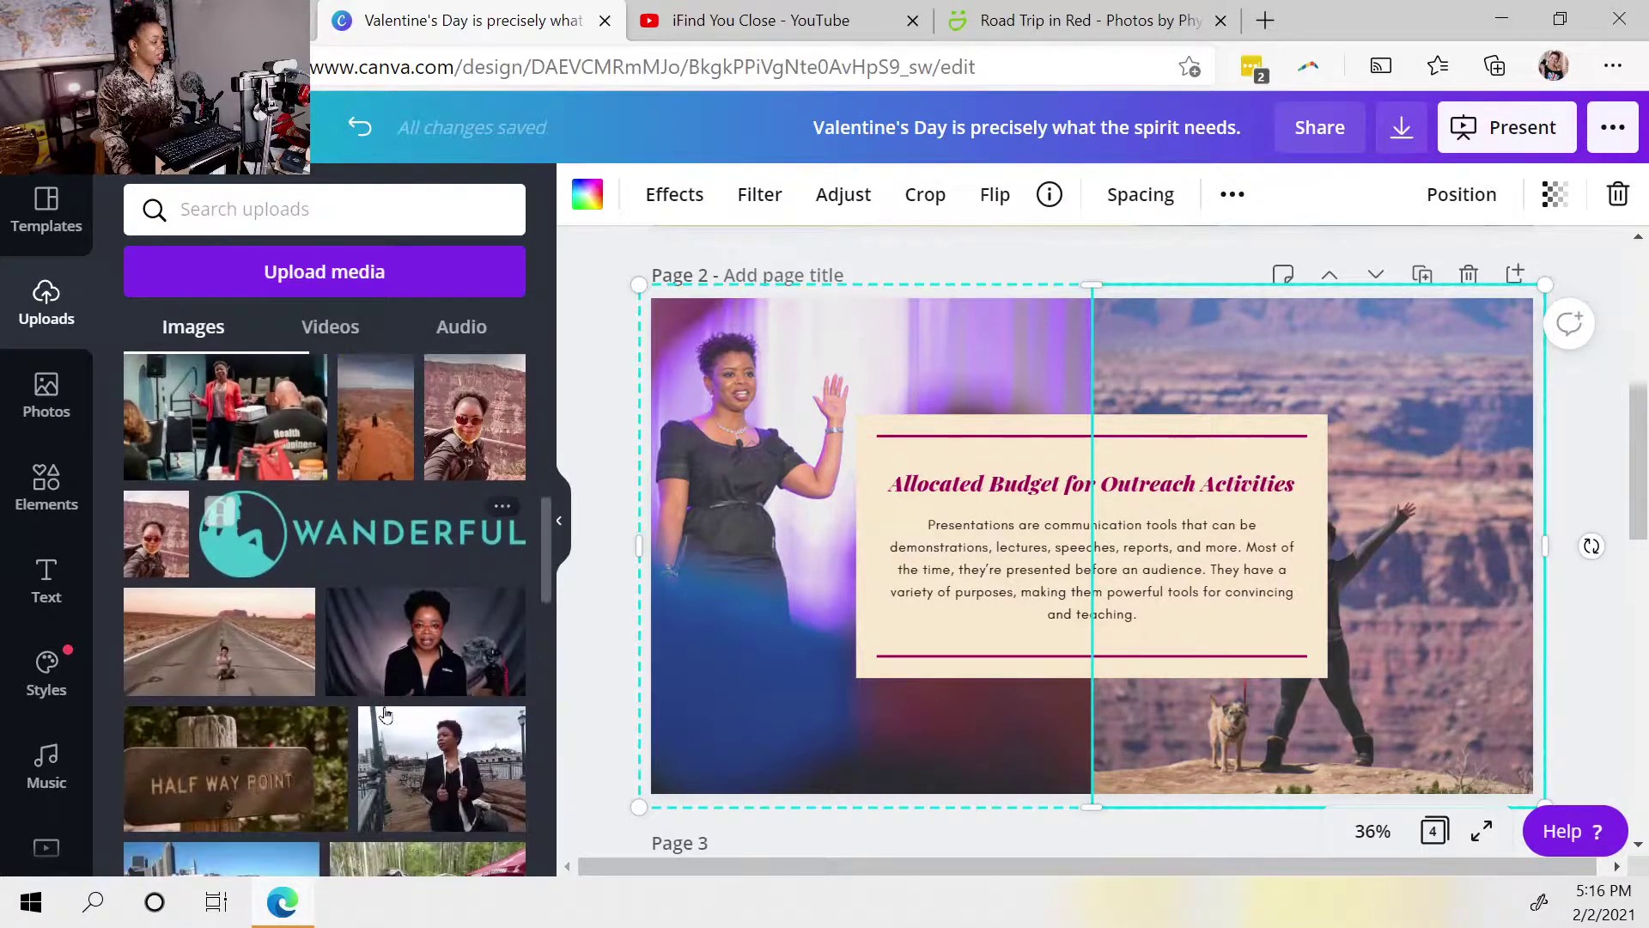
pyautogui.scroll(-3, 365, 683)
pyautogui.scroll(-3, 365, 683)
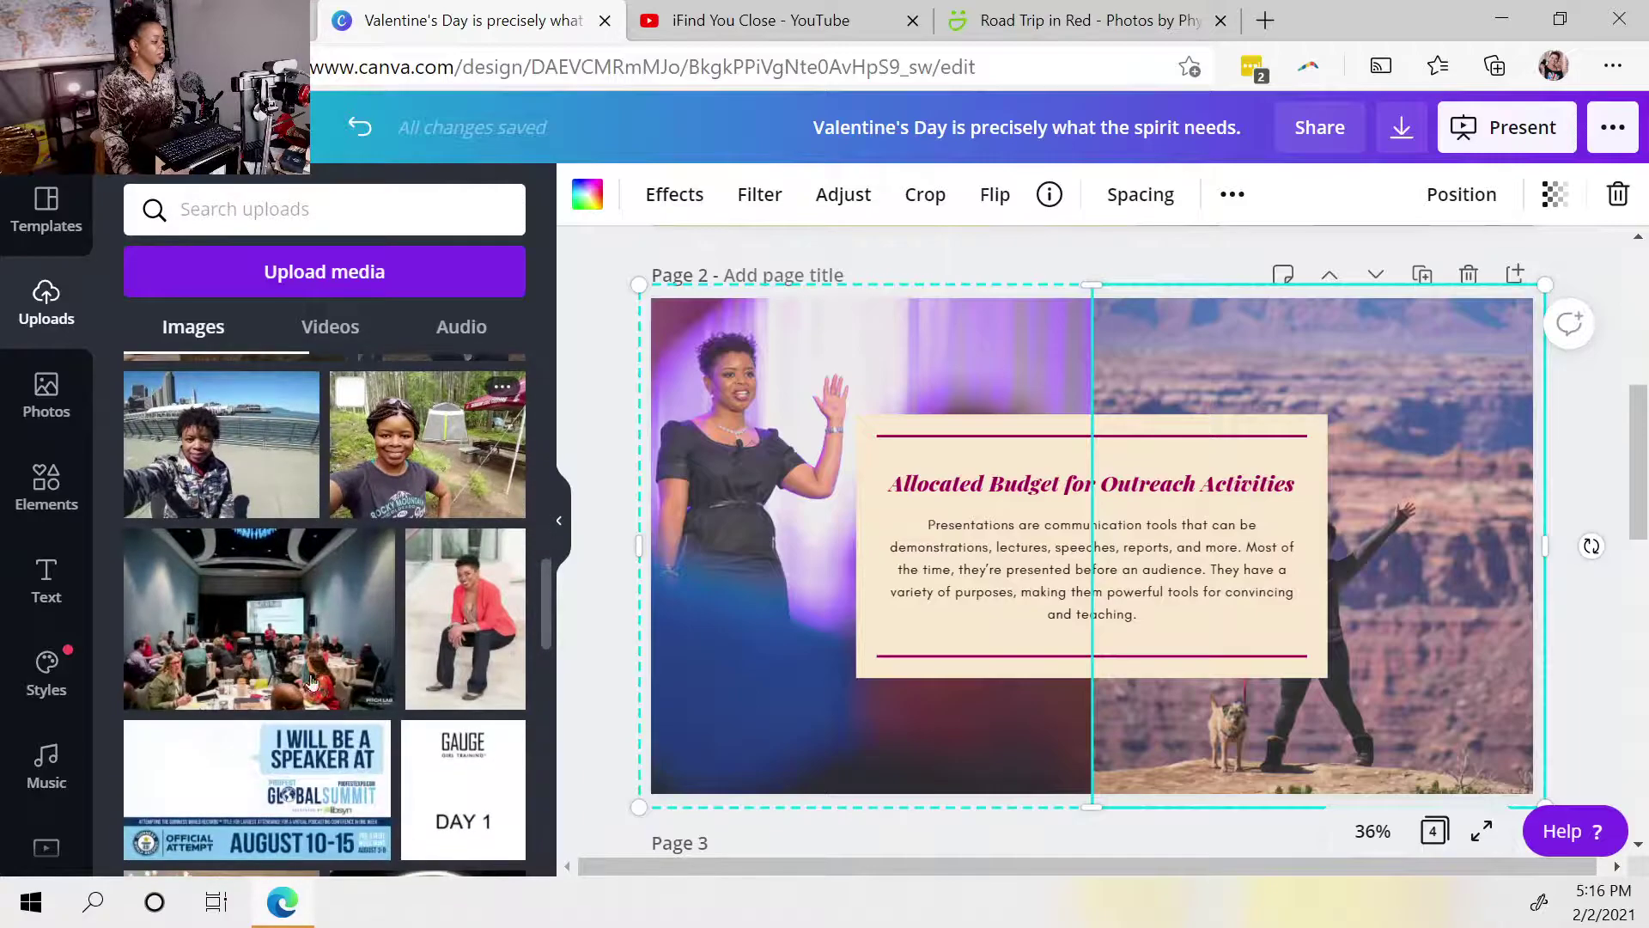
pyautogui.click(61, 376)
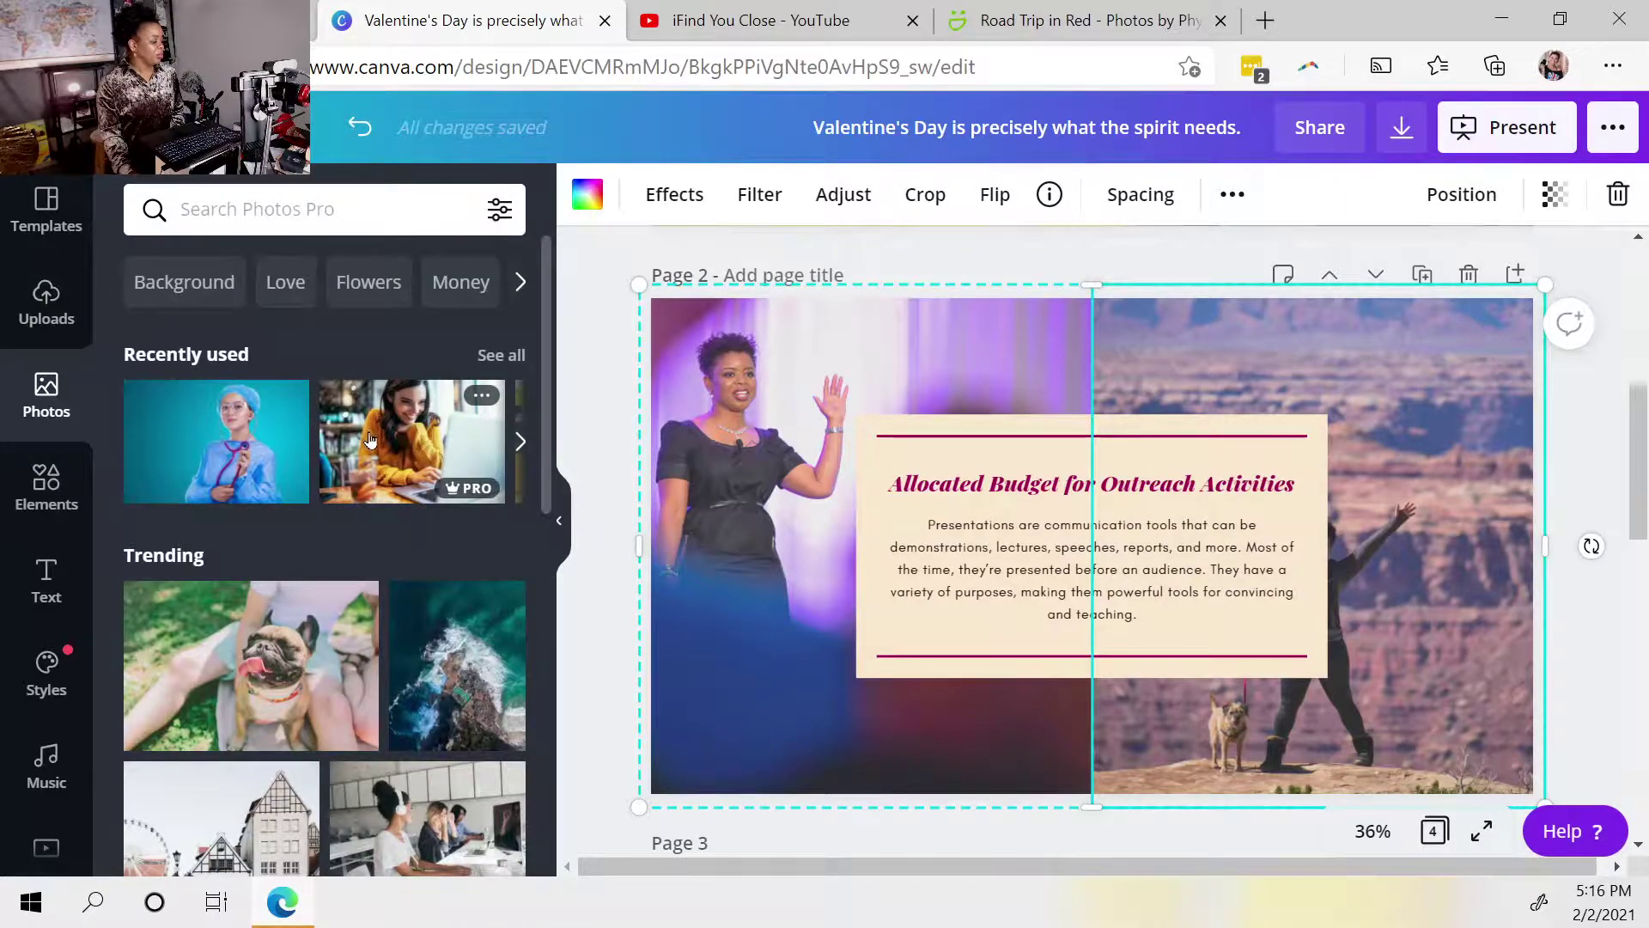
pyautogui.moveTo(250, 447); pyautogui.dragTo(1341, 371)
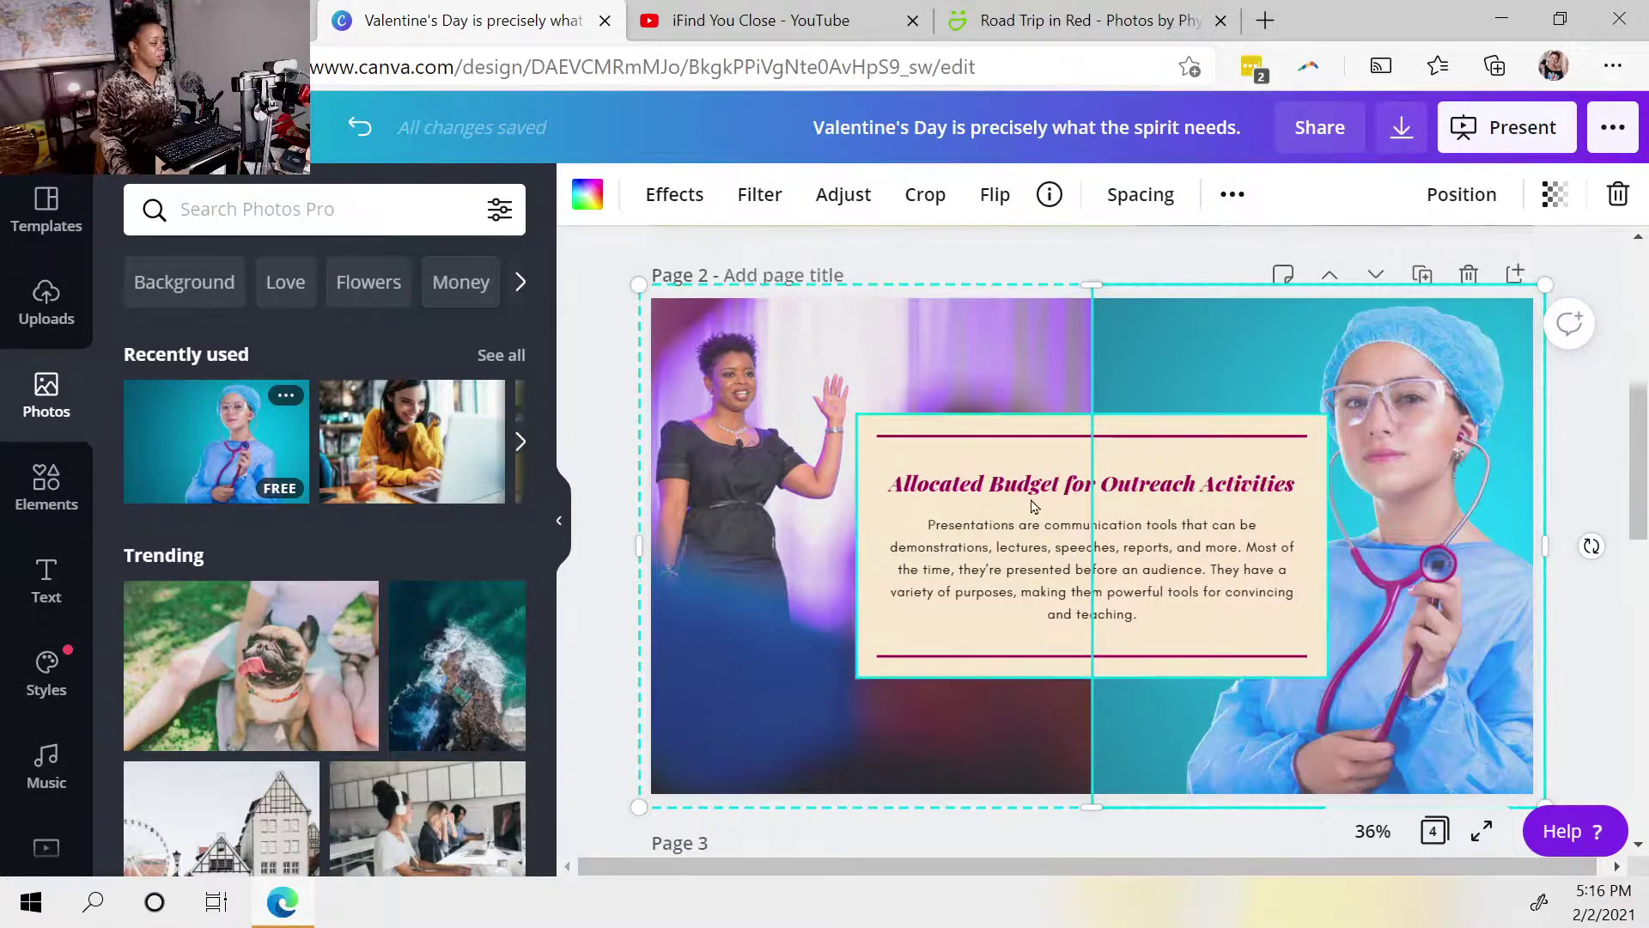
pyautogui.click(982, 494)
pyautogui.click(996, 570)
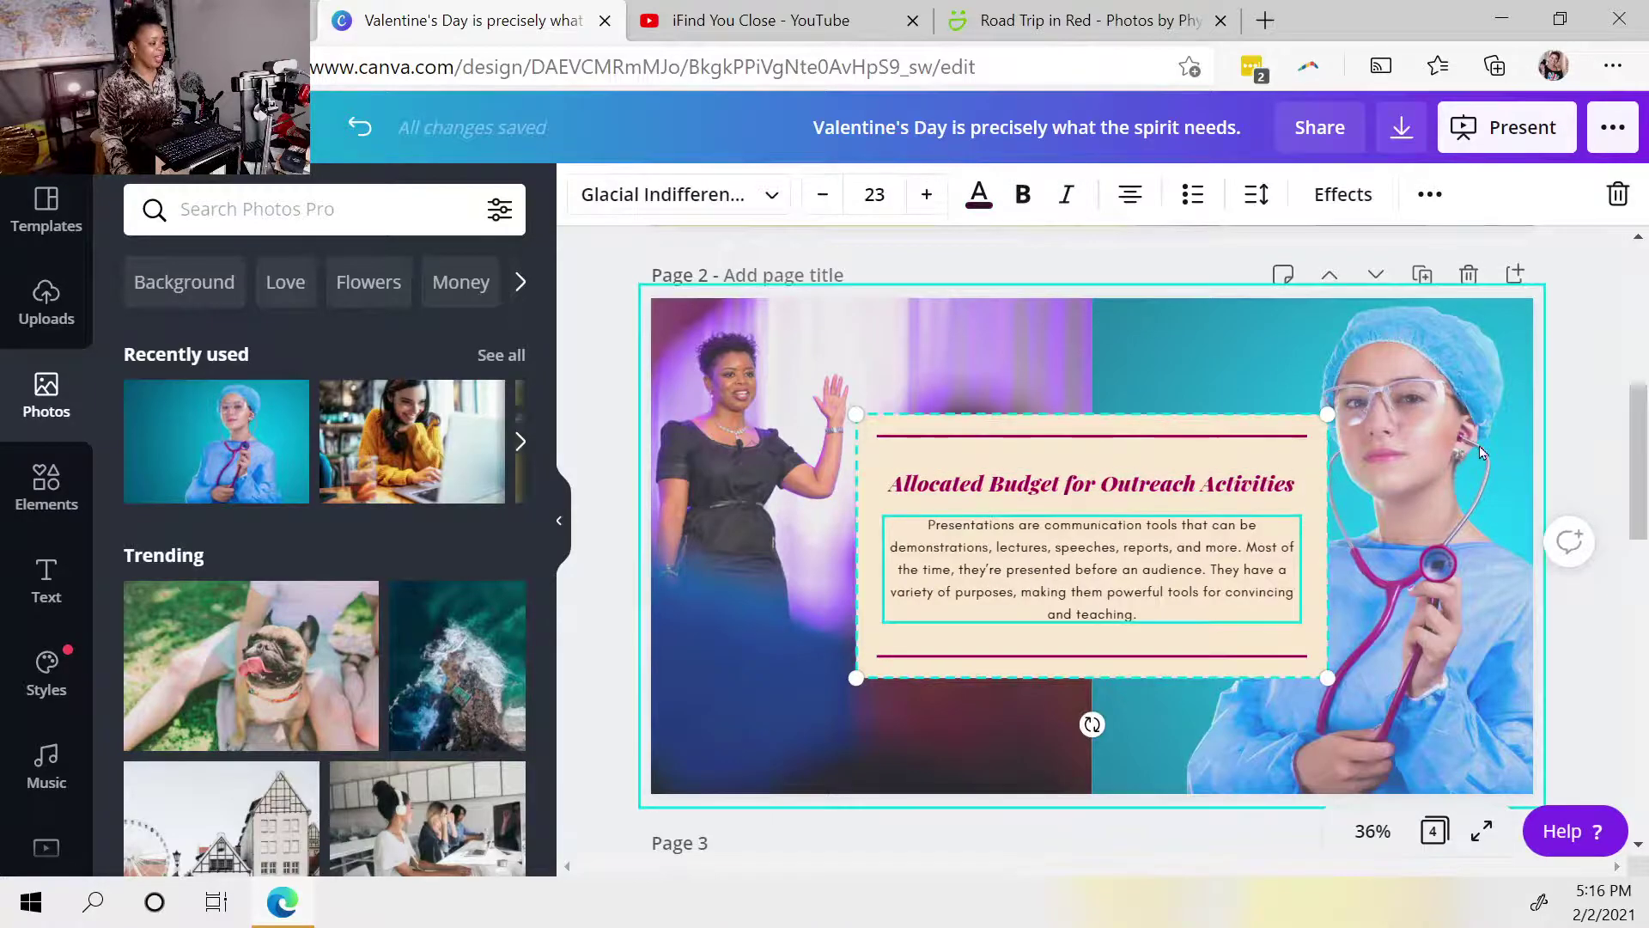
# Step: Replace page 3's masked man illustration with the featured illustration of a purple-haired figure holding a camera
pyautogui.scroll(-8, 1229, 656)
pyautogui.click(1344, 503)
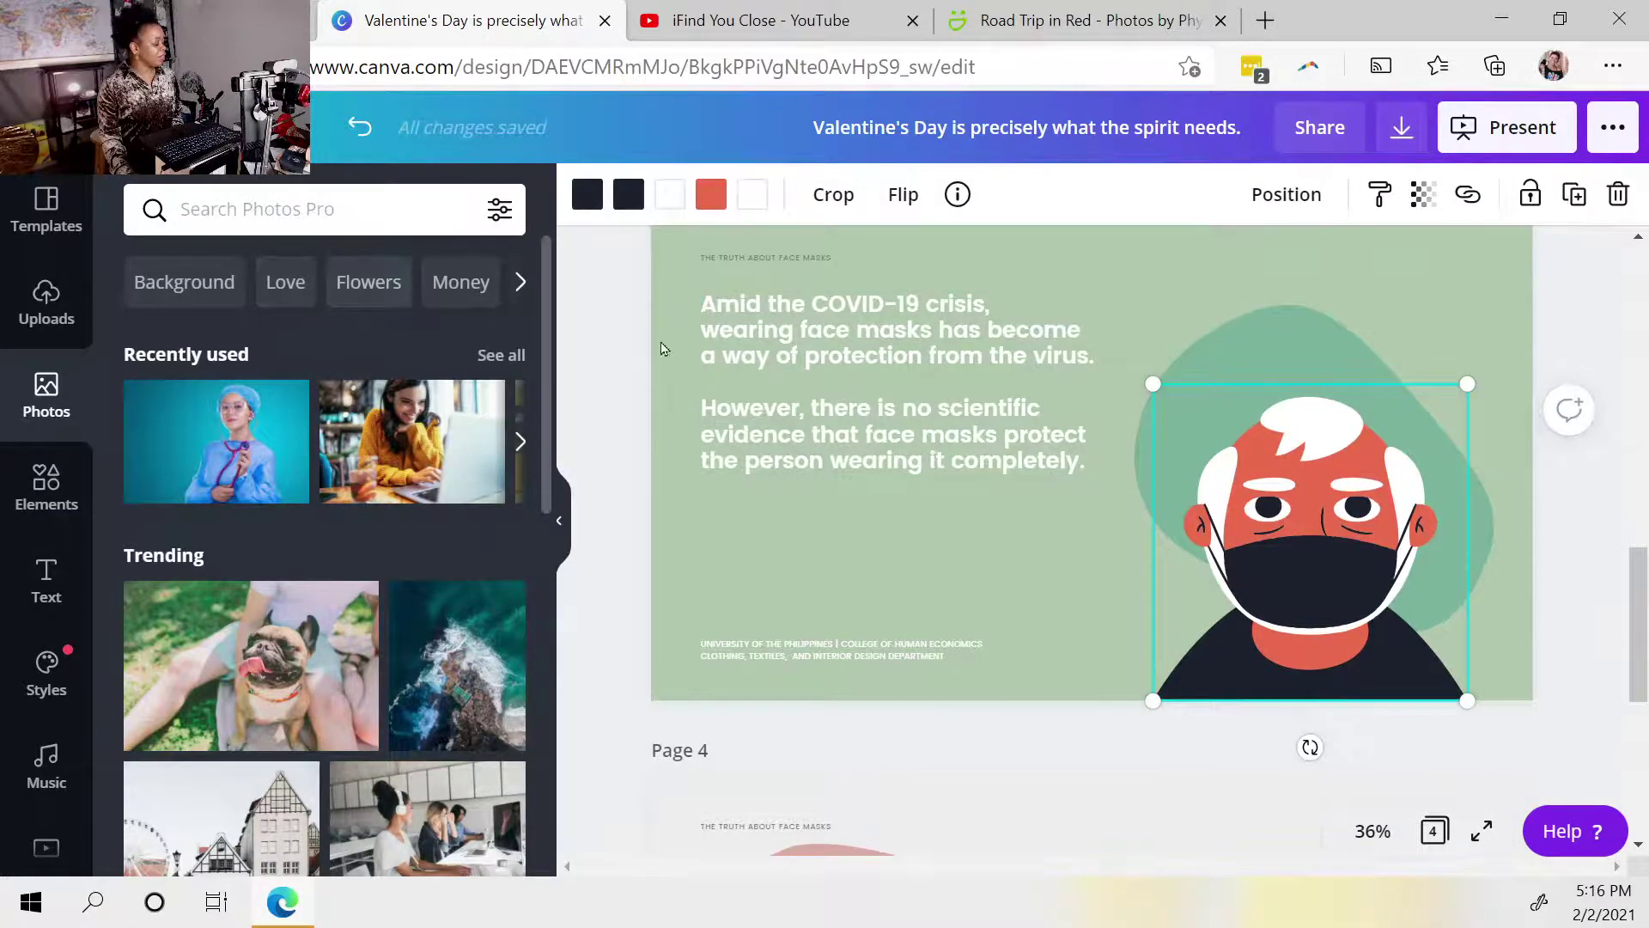
pyautogui.moveTo(1338, 501)
pyautogui.mouseDown()
pyautogui.moveTo(1264, 576)
pyautogui.moveTo(1228, 564)
pyautogui.moveTo(1333, 481)
pyautogui.moveTo(1334, 496)
pyautogui.mouseUp()
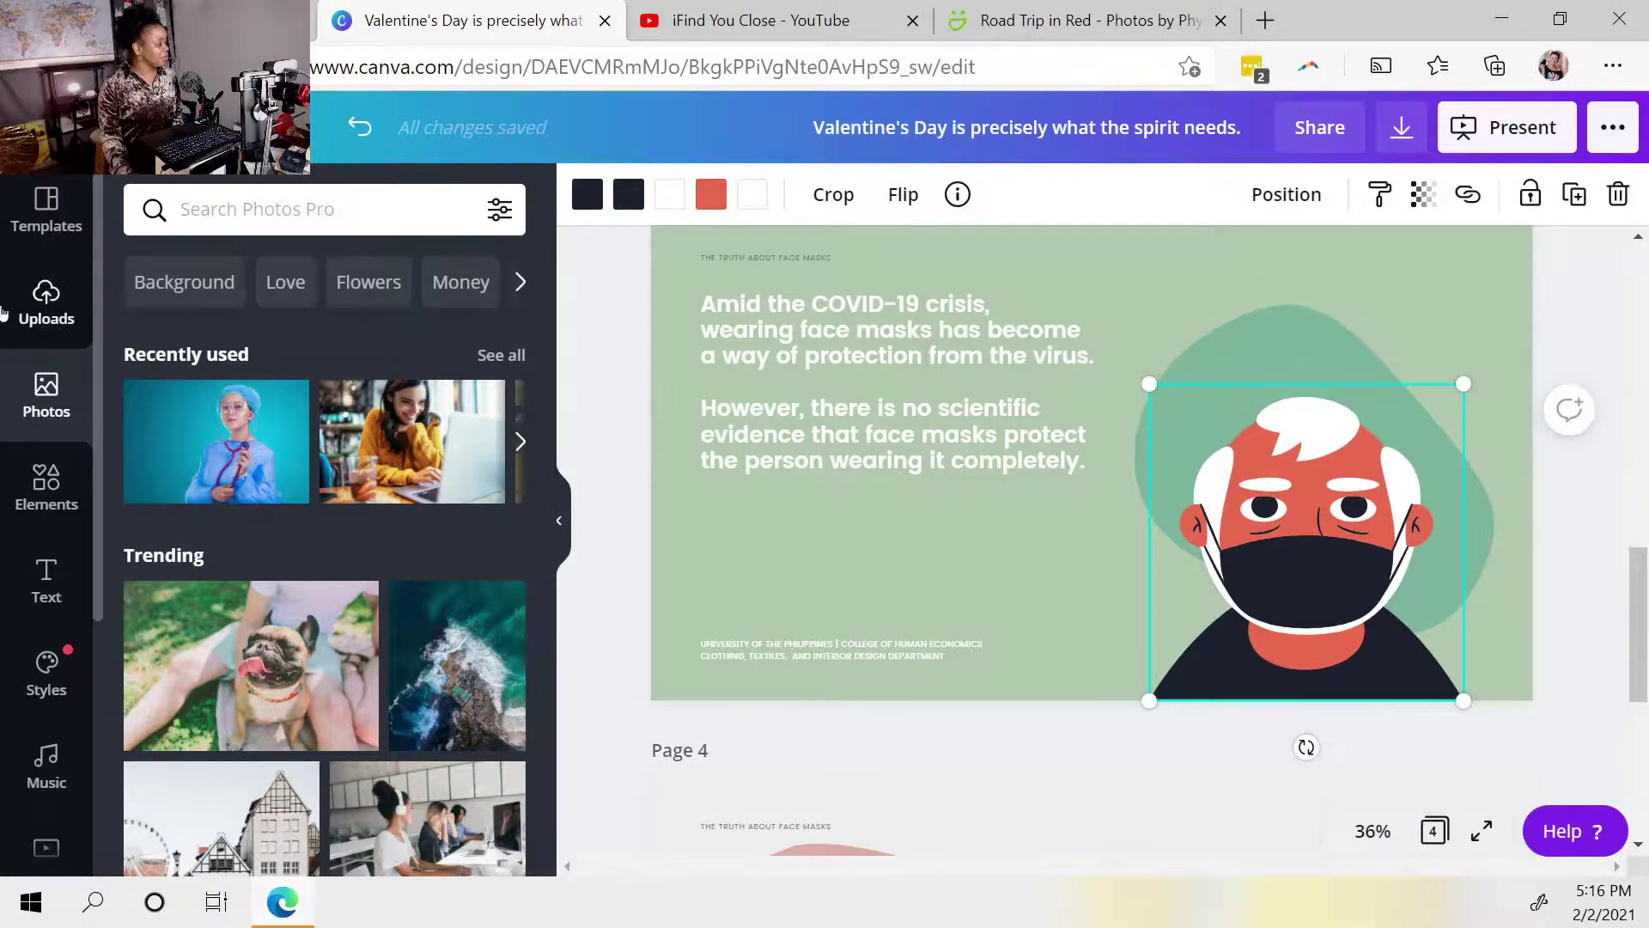
pyautogui.click(47, 483)
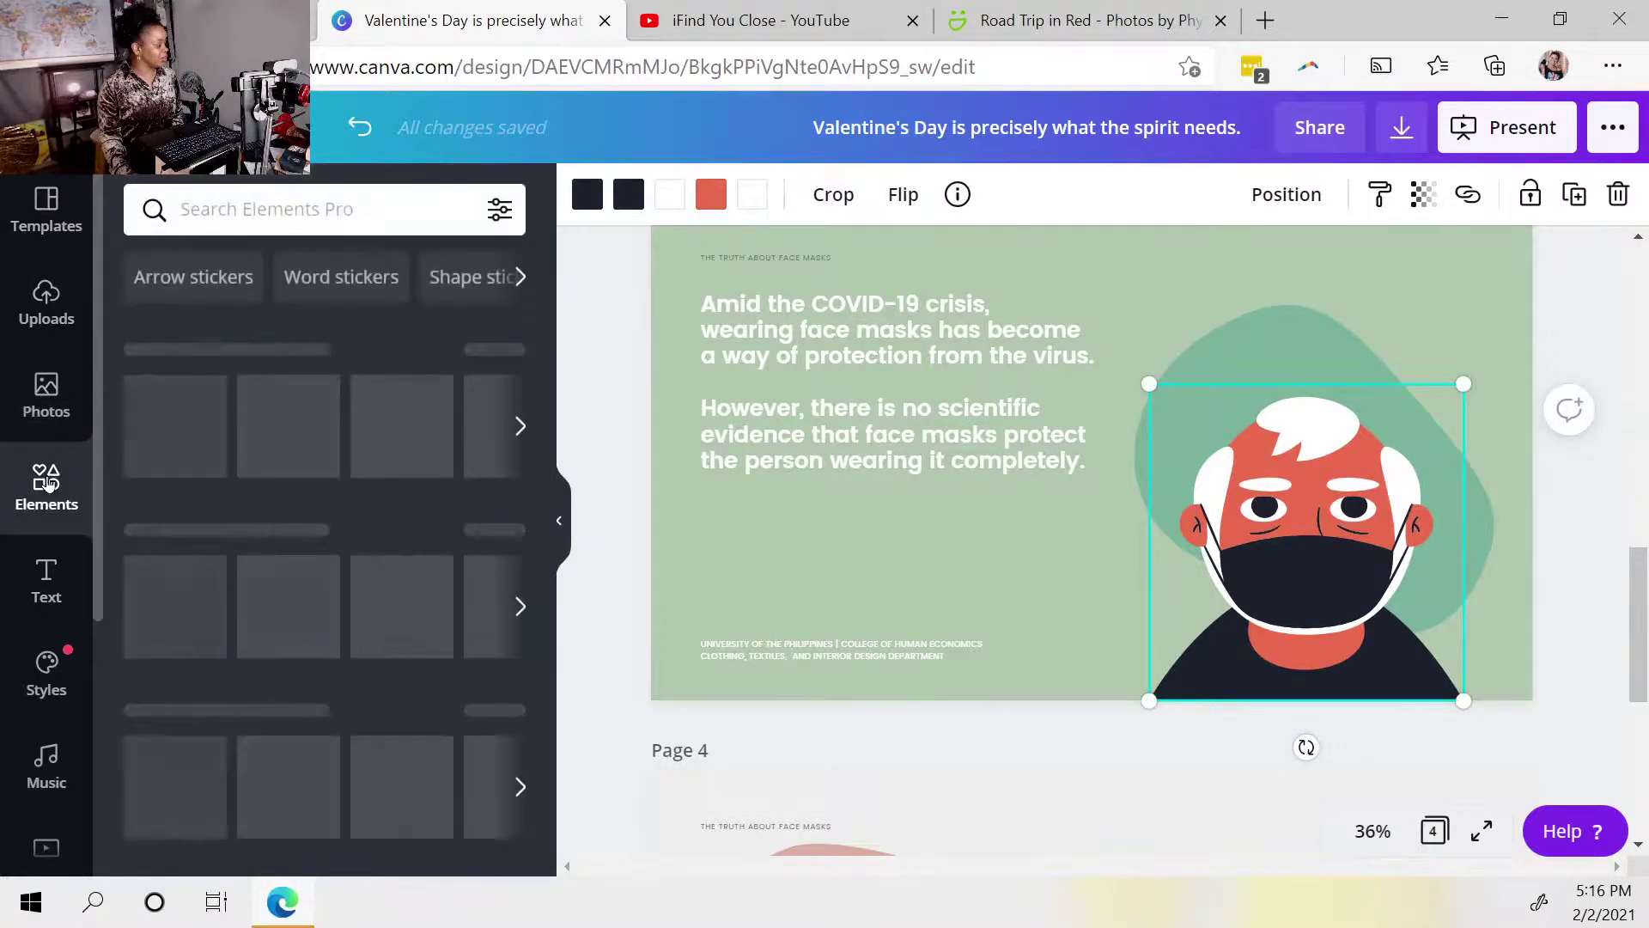
pyautogui.scroll(-2, 256, 525)
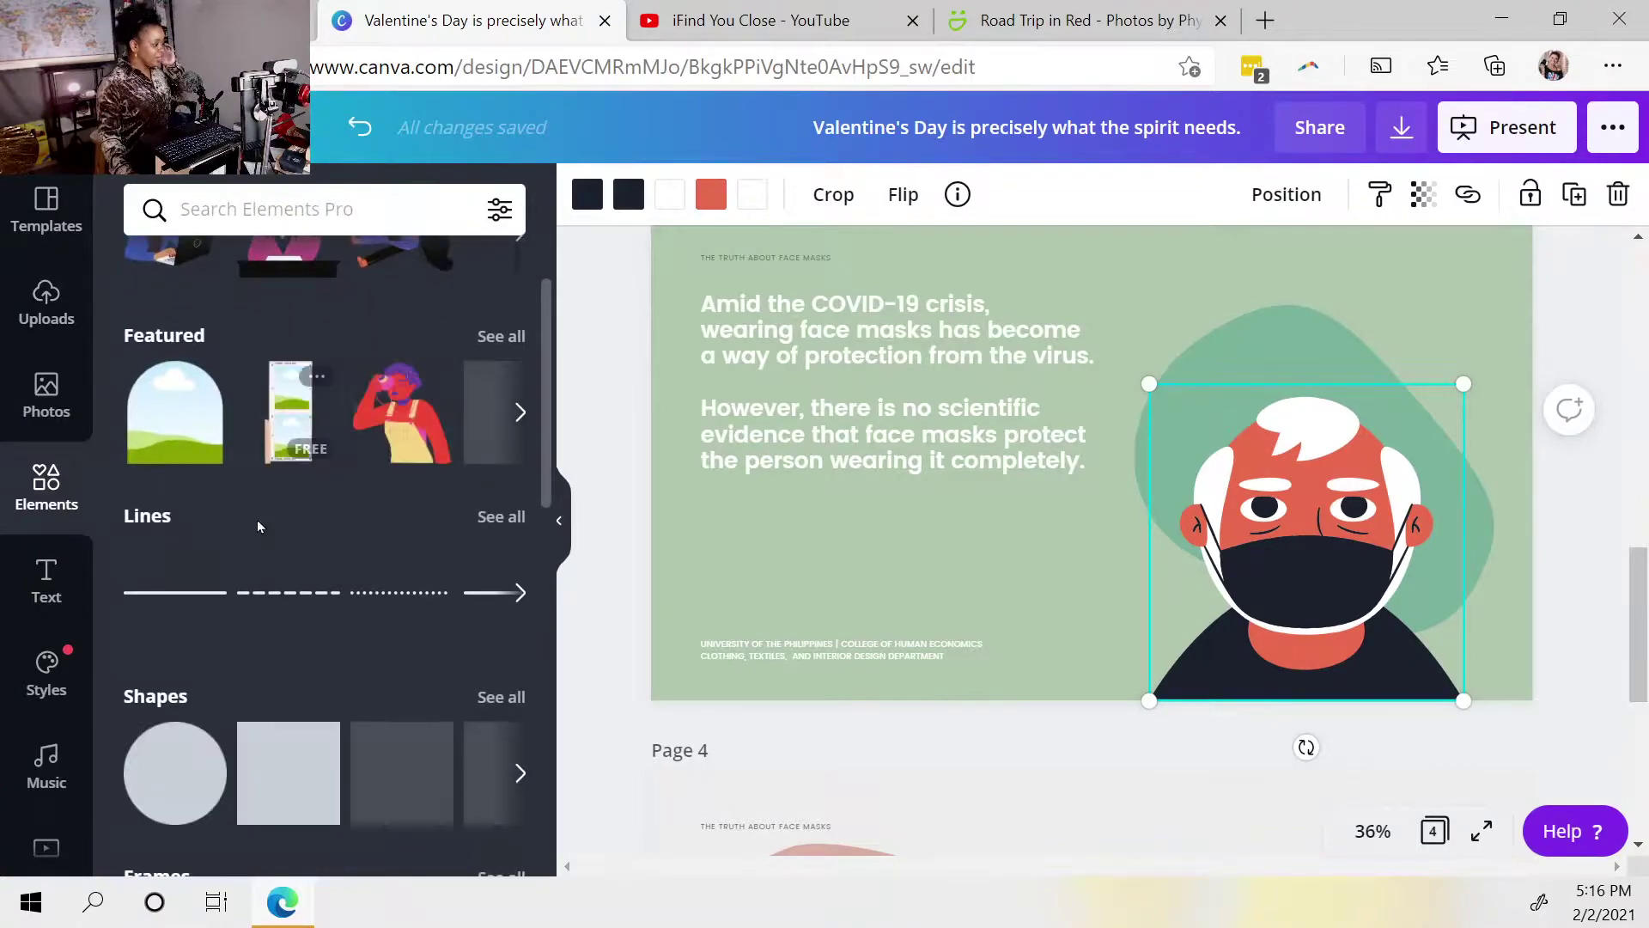
pyautogui.scroll(2, 258, 524)
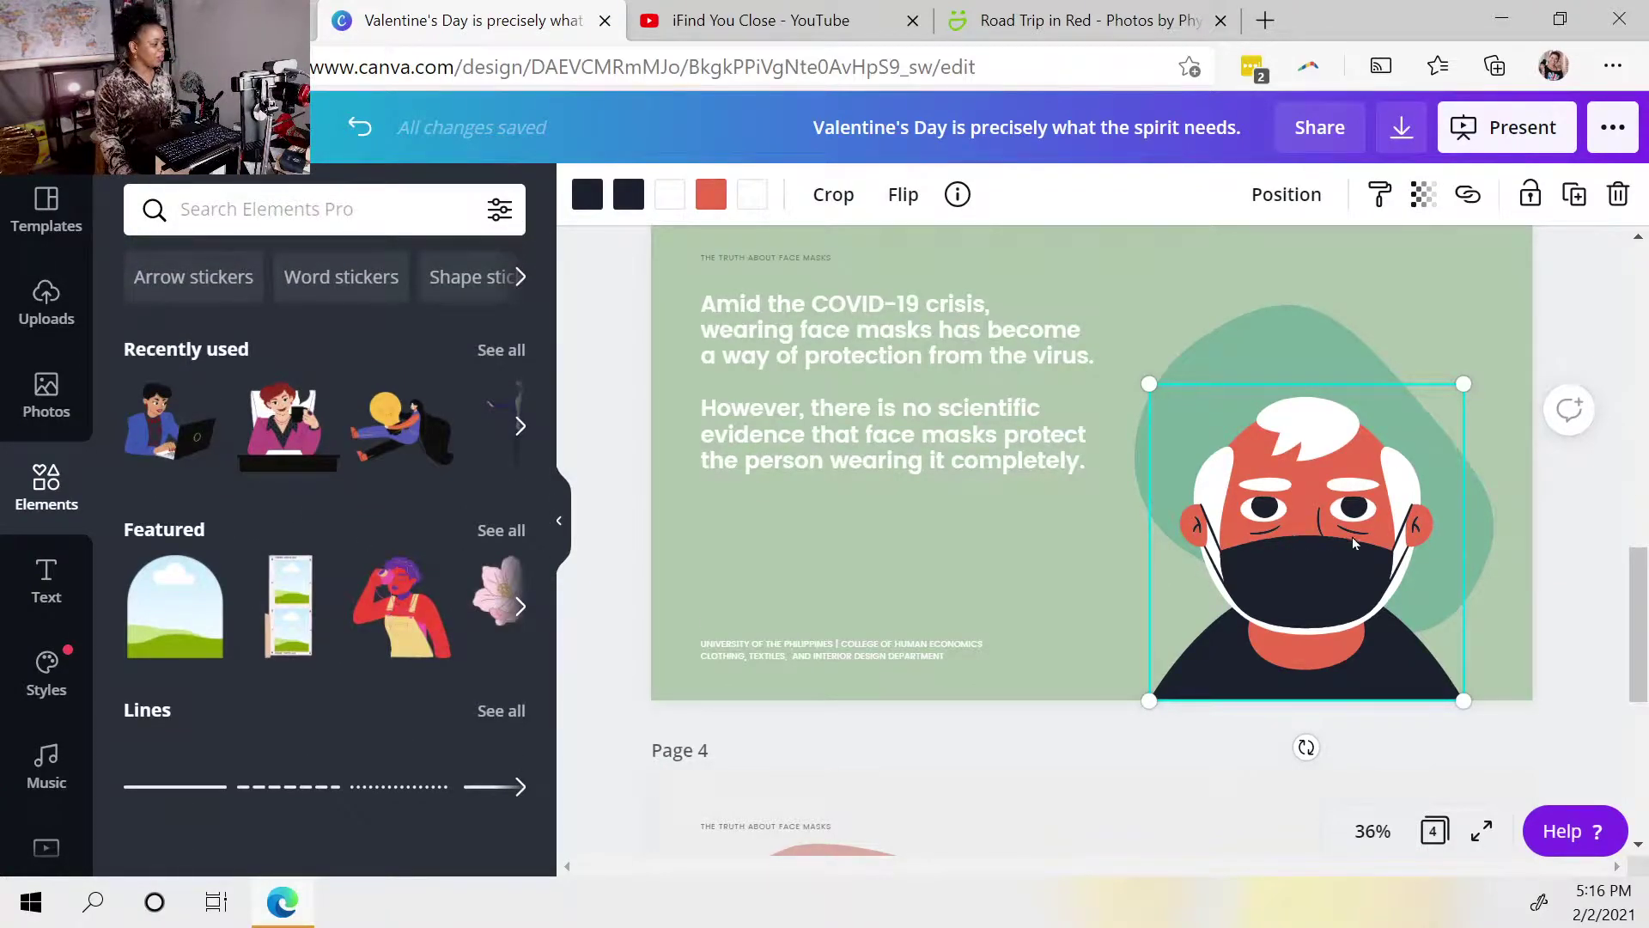
pyautogui.click(1618, 194)
pyautogui.click(438, 589)
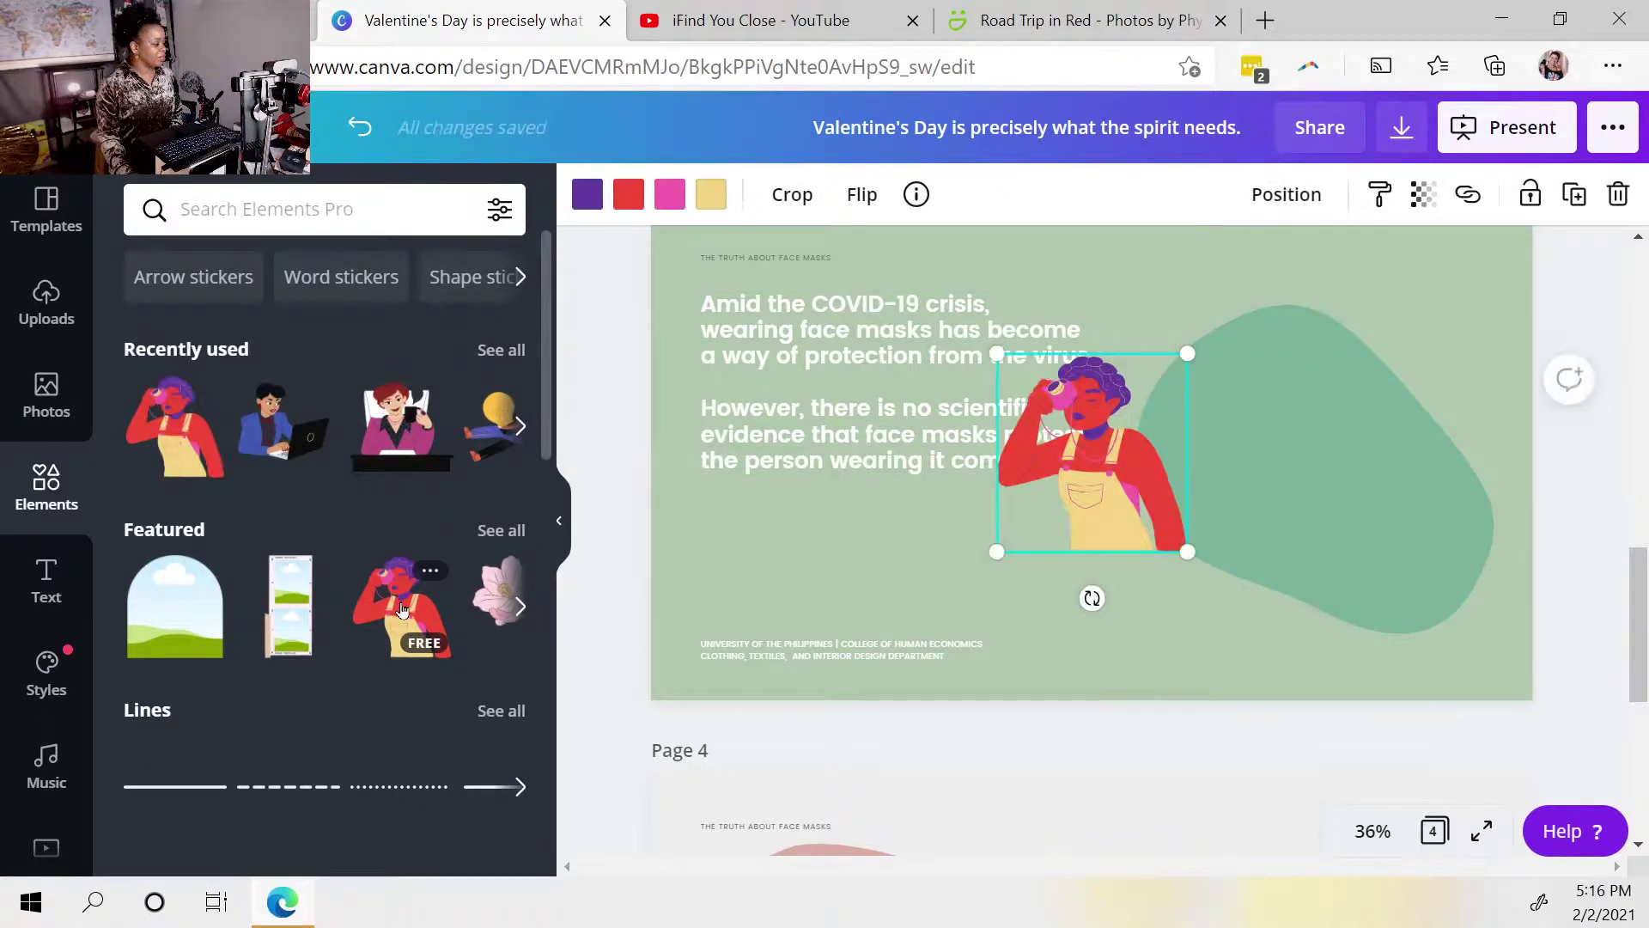
# Step: Move the camera figure over page 3's green blob and enlarge it to fill most of the page's height, clear of the text
pyautogui.moveTo(1046, 428); pyautogui.dragTo(1287, 560)
pyautogui.moveTo(1238, 486); pyautogui.dragTo(1039, 280)
pyautogui.moveTo(1436, 550); pyautogui.dragTo(1458, 562)
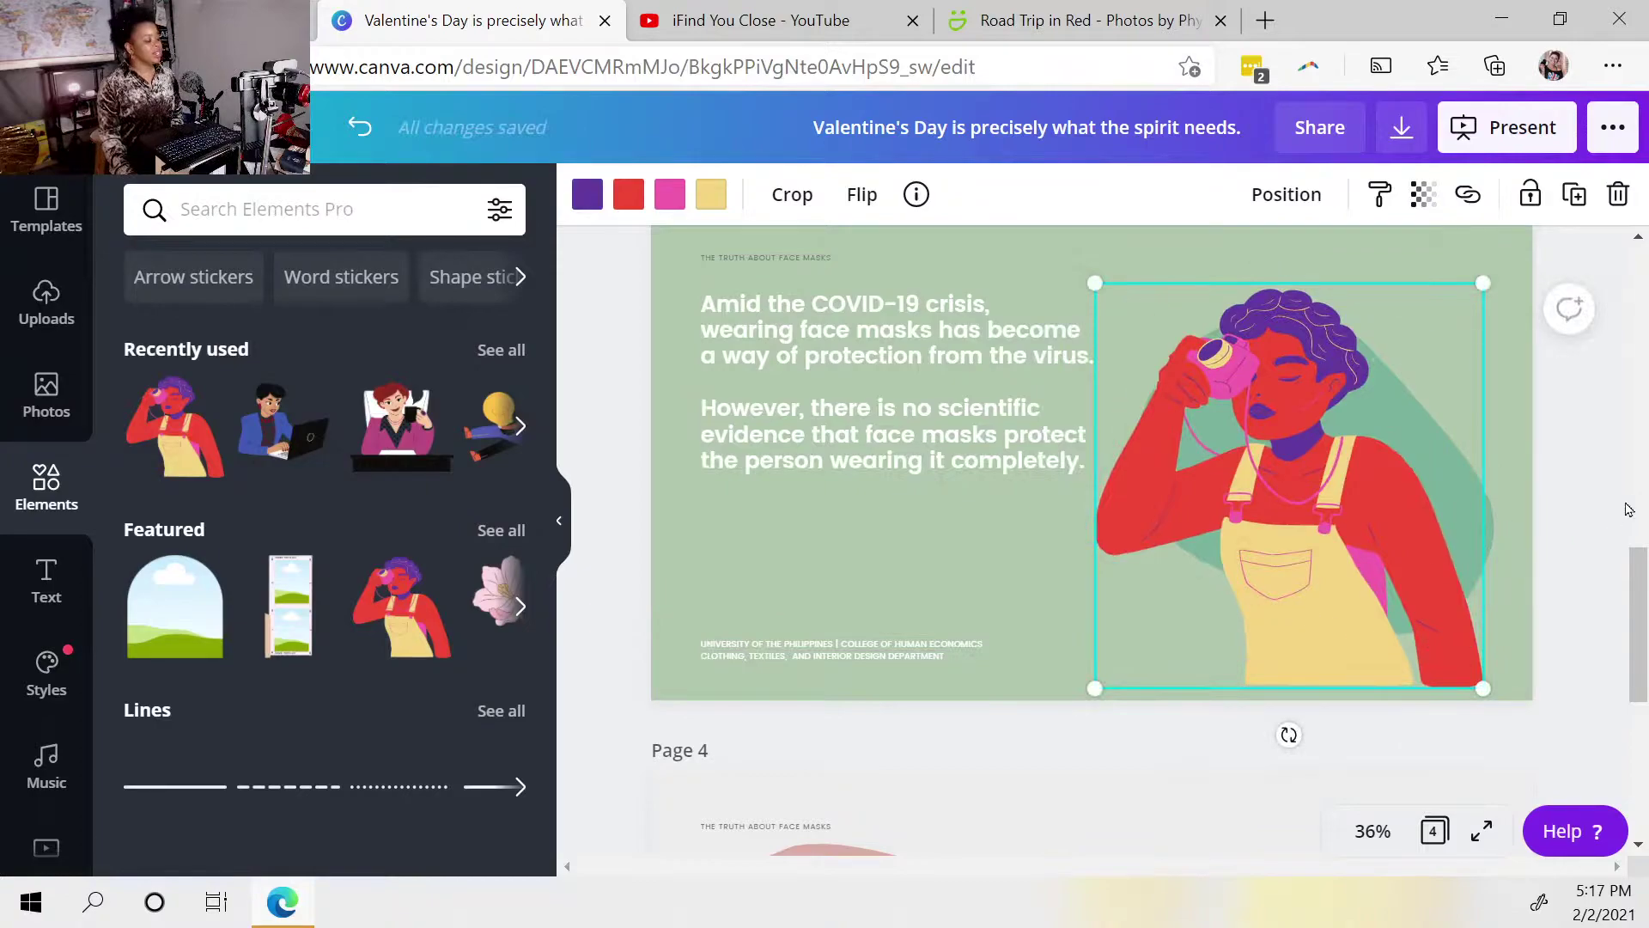
pyautogui.click(1590, 495)
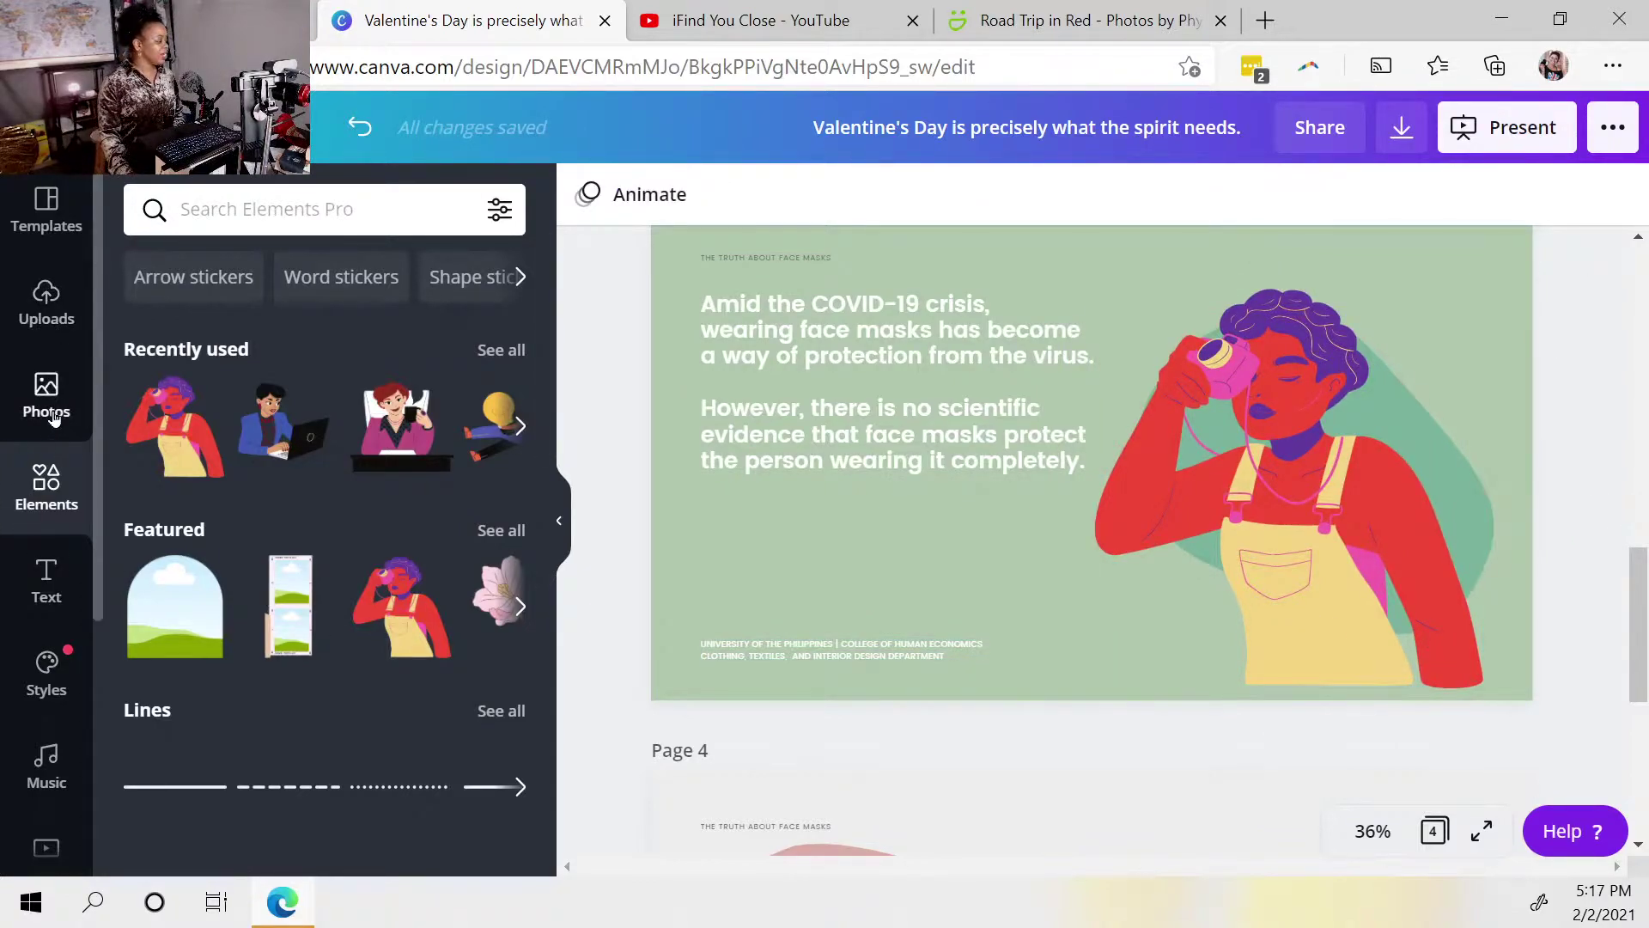
# Step: Leave the face masks template's layouts, browse the remaining food templates and clear the template search
pyautogui.click(47, 213)
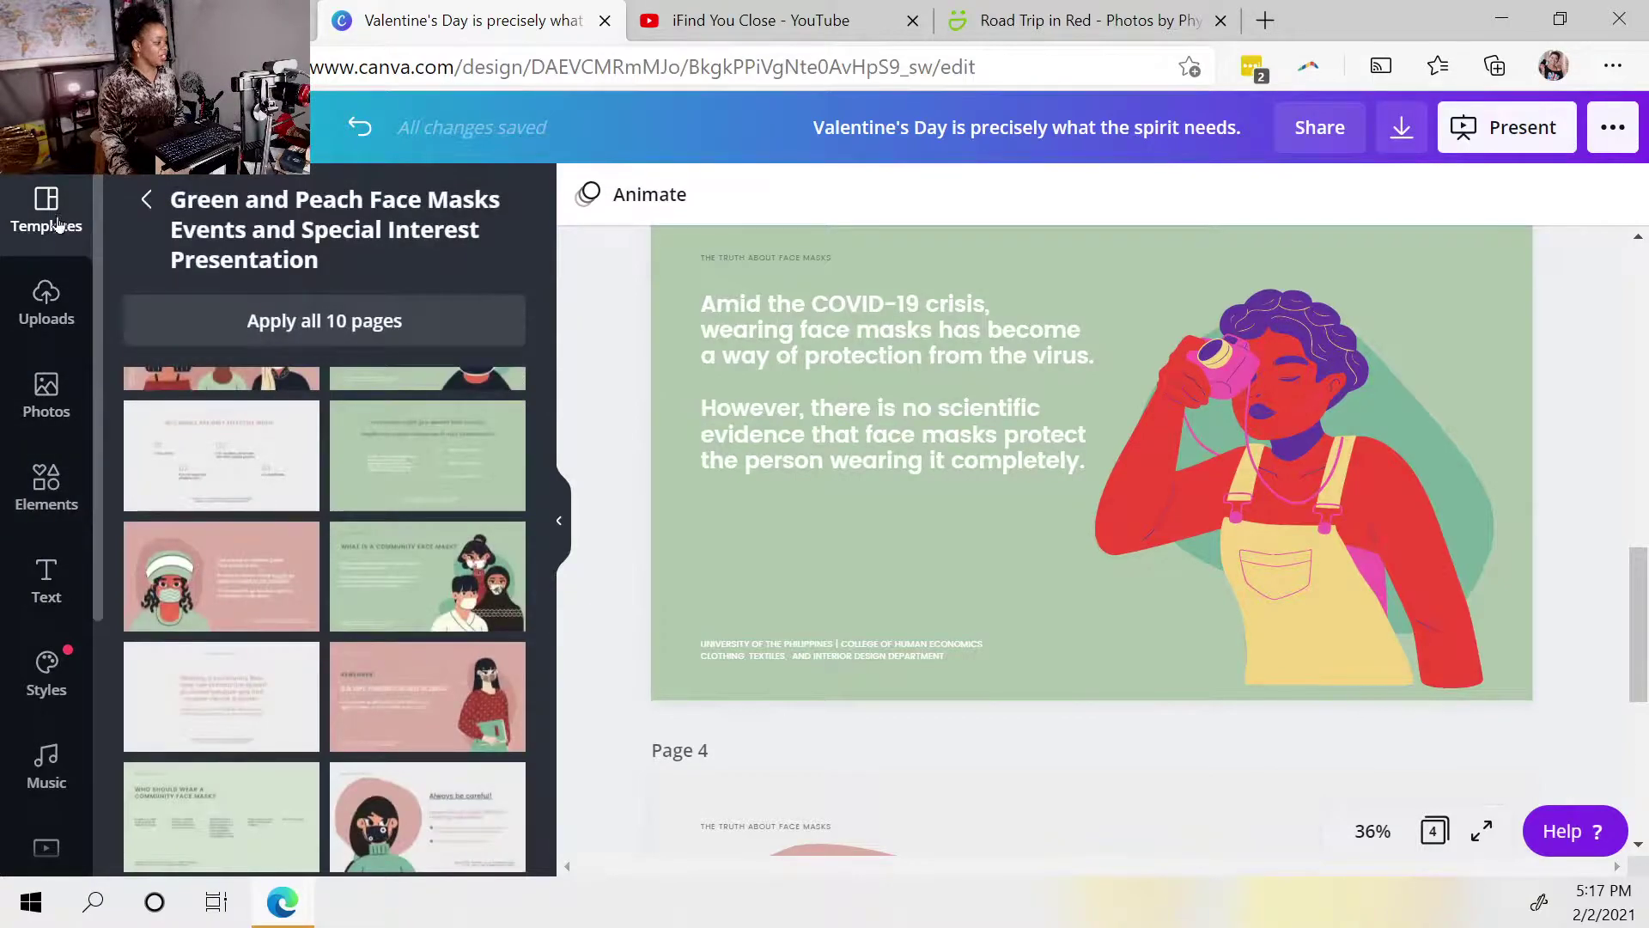
pyautogui.click(146, 200)
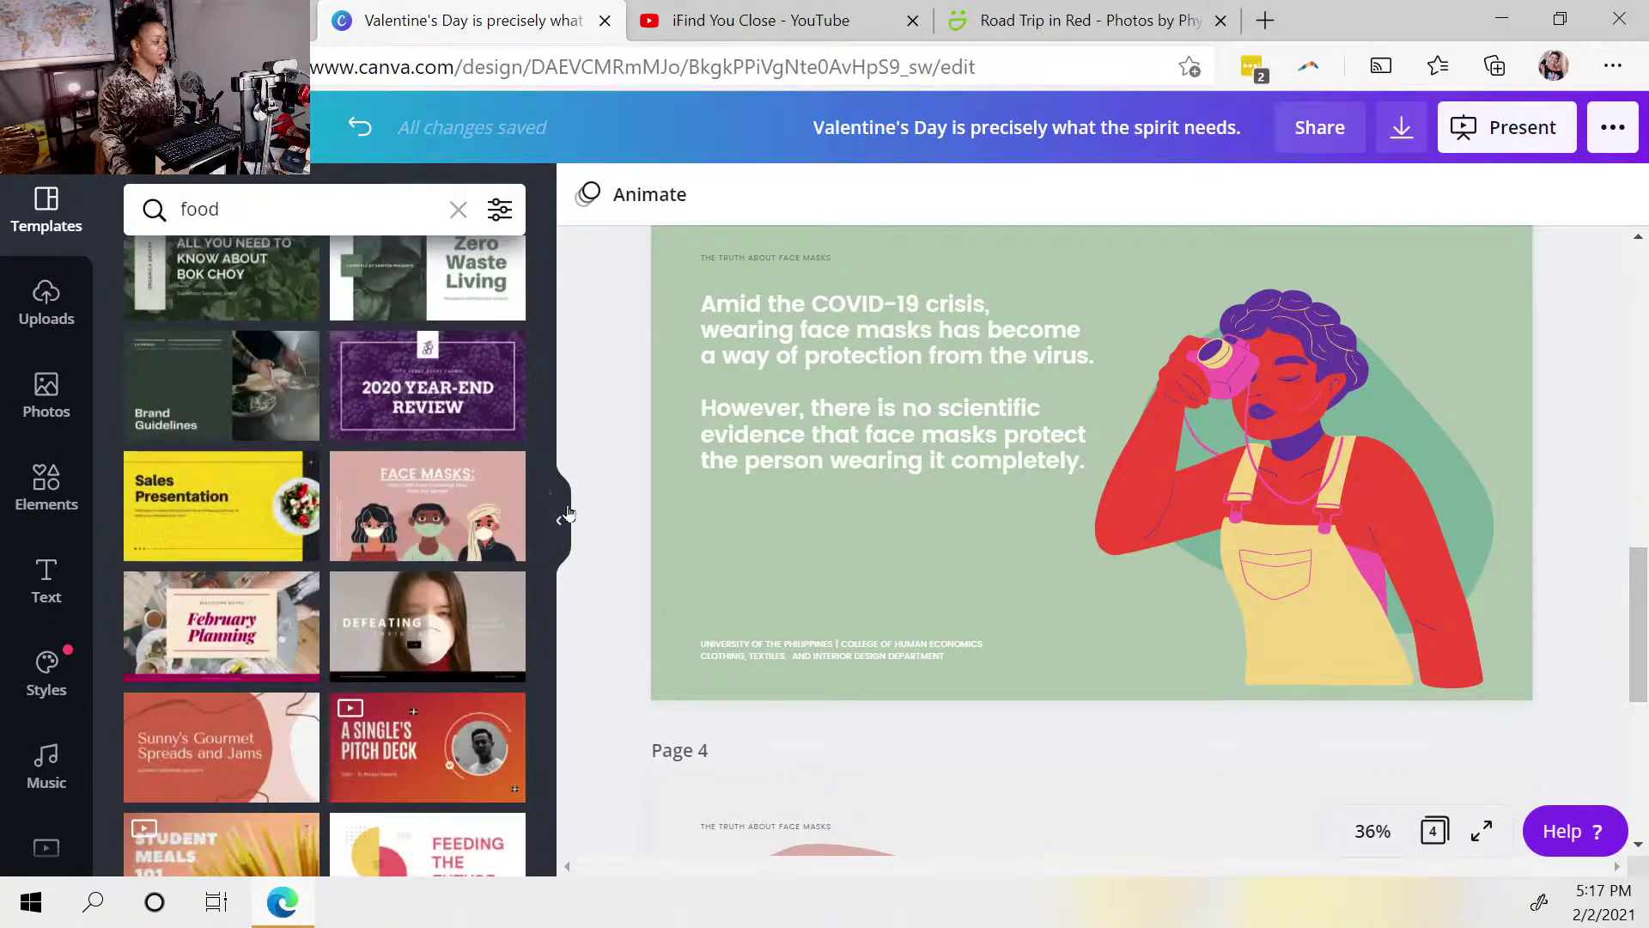
pyautogui.scroll(-10, 416, 641)
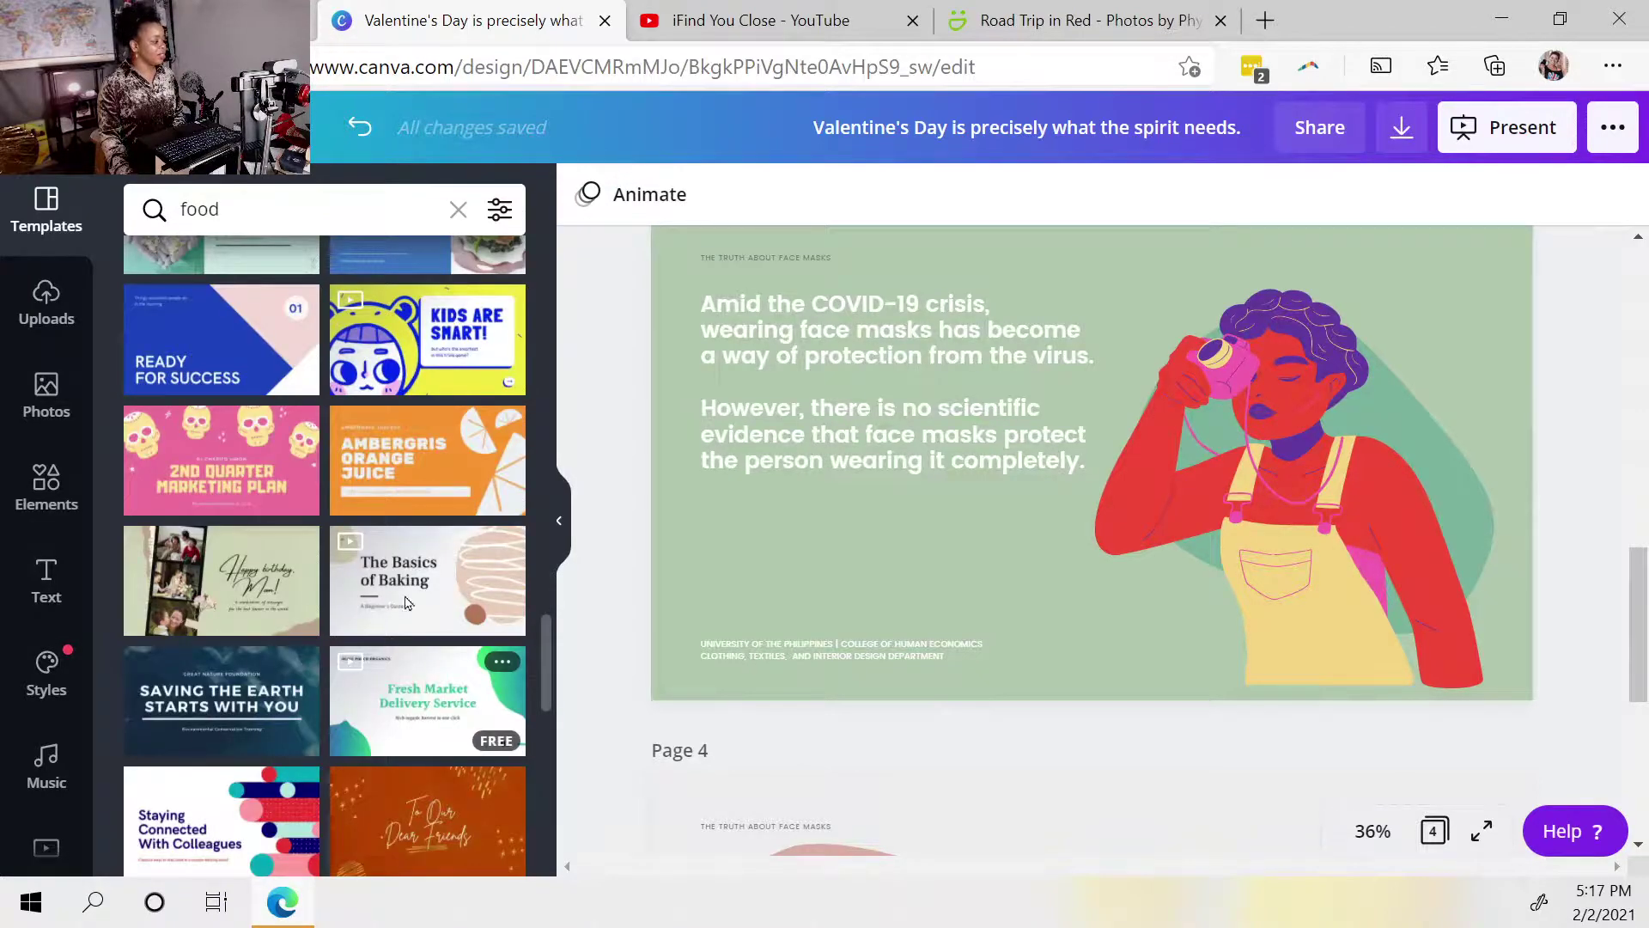
pyautogui.click(458, 210)
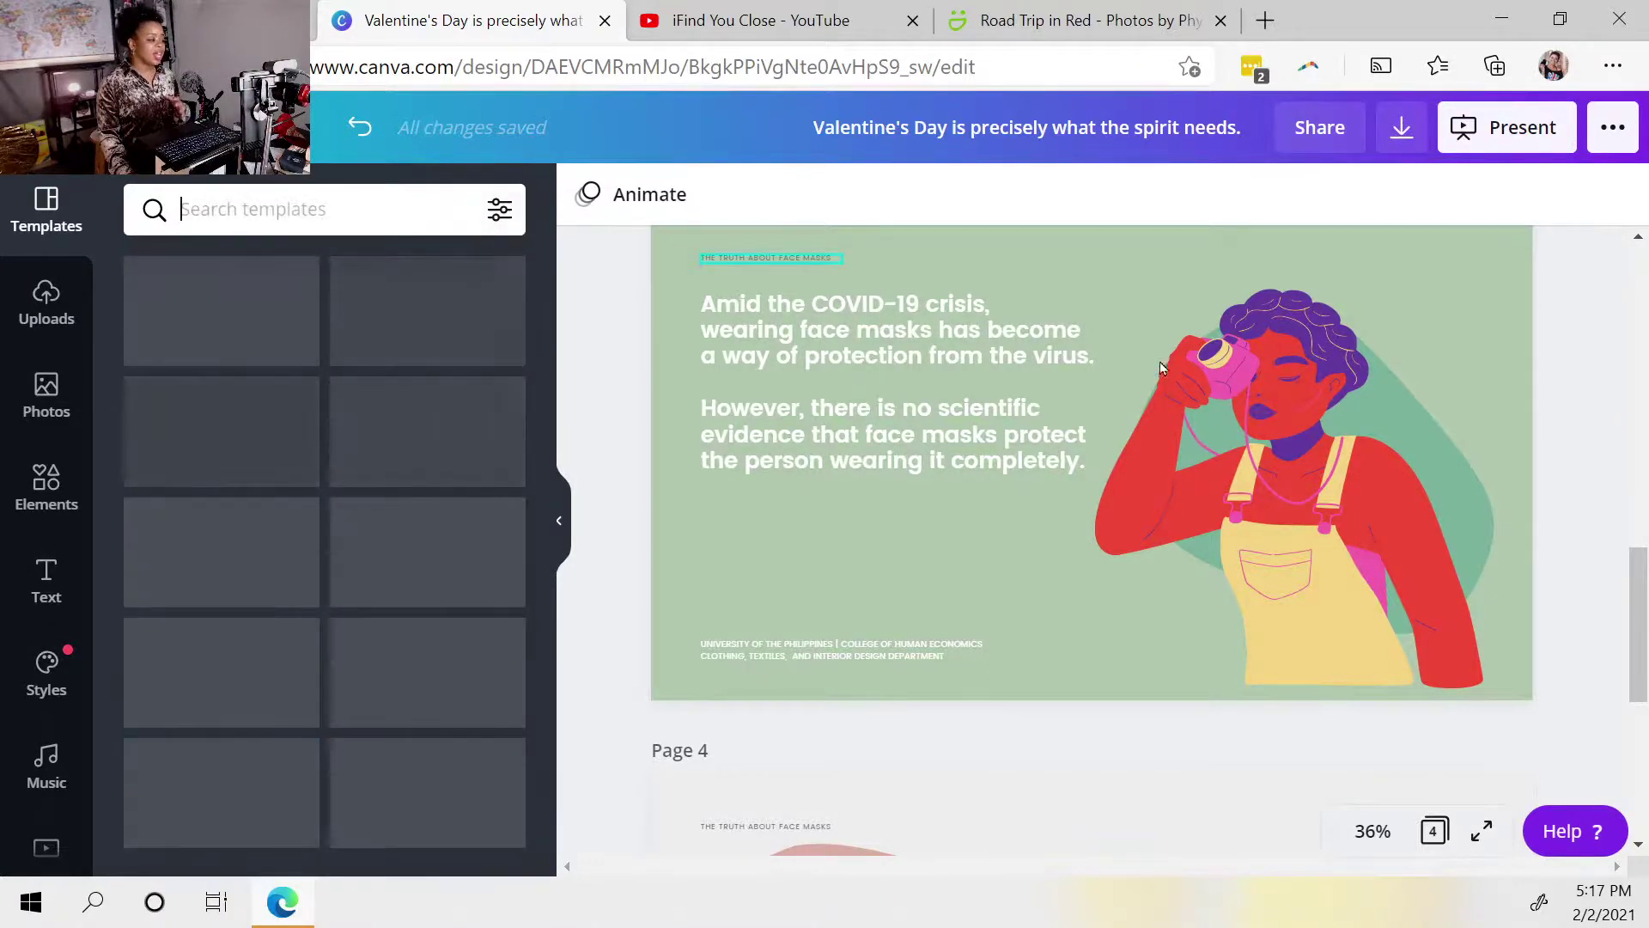
# Step: Return to the first page, try the Rise and Tumble page animations and apply Pop
pyautogui.click(1644, 294)
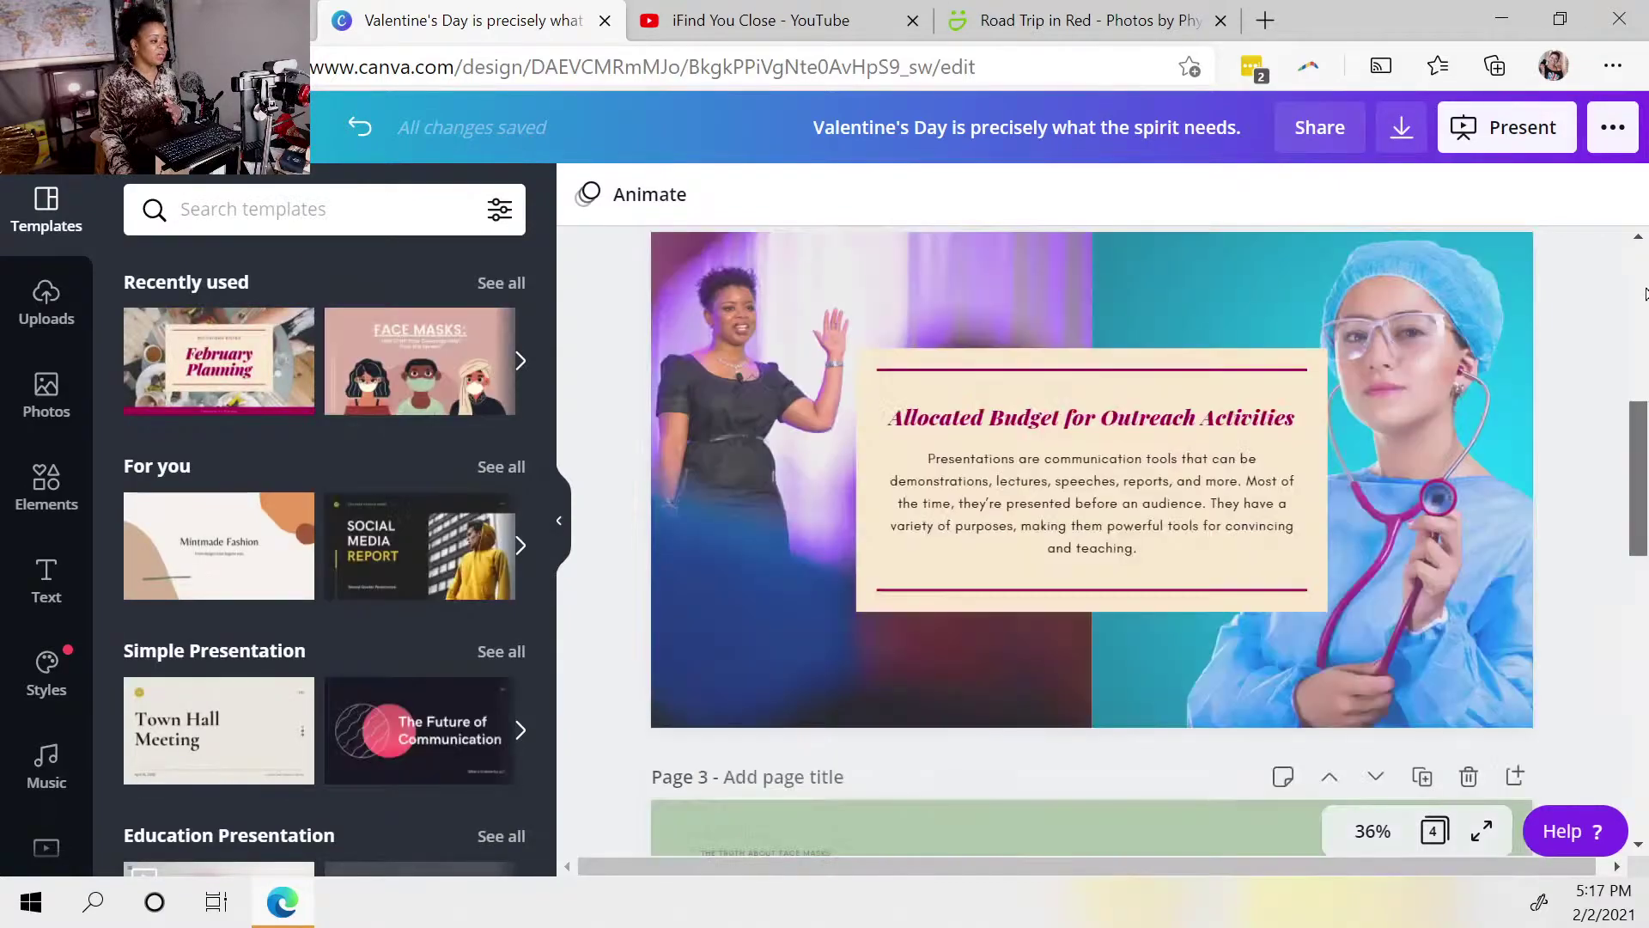
pyautogui.click(1645, 293)
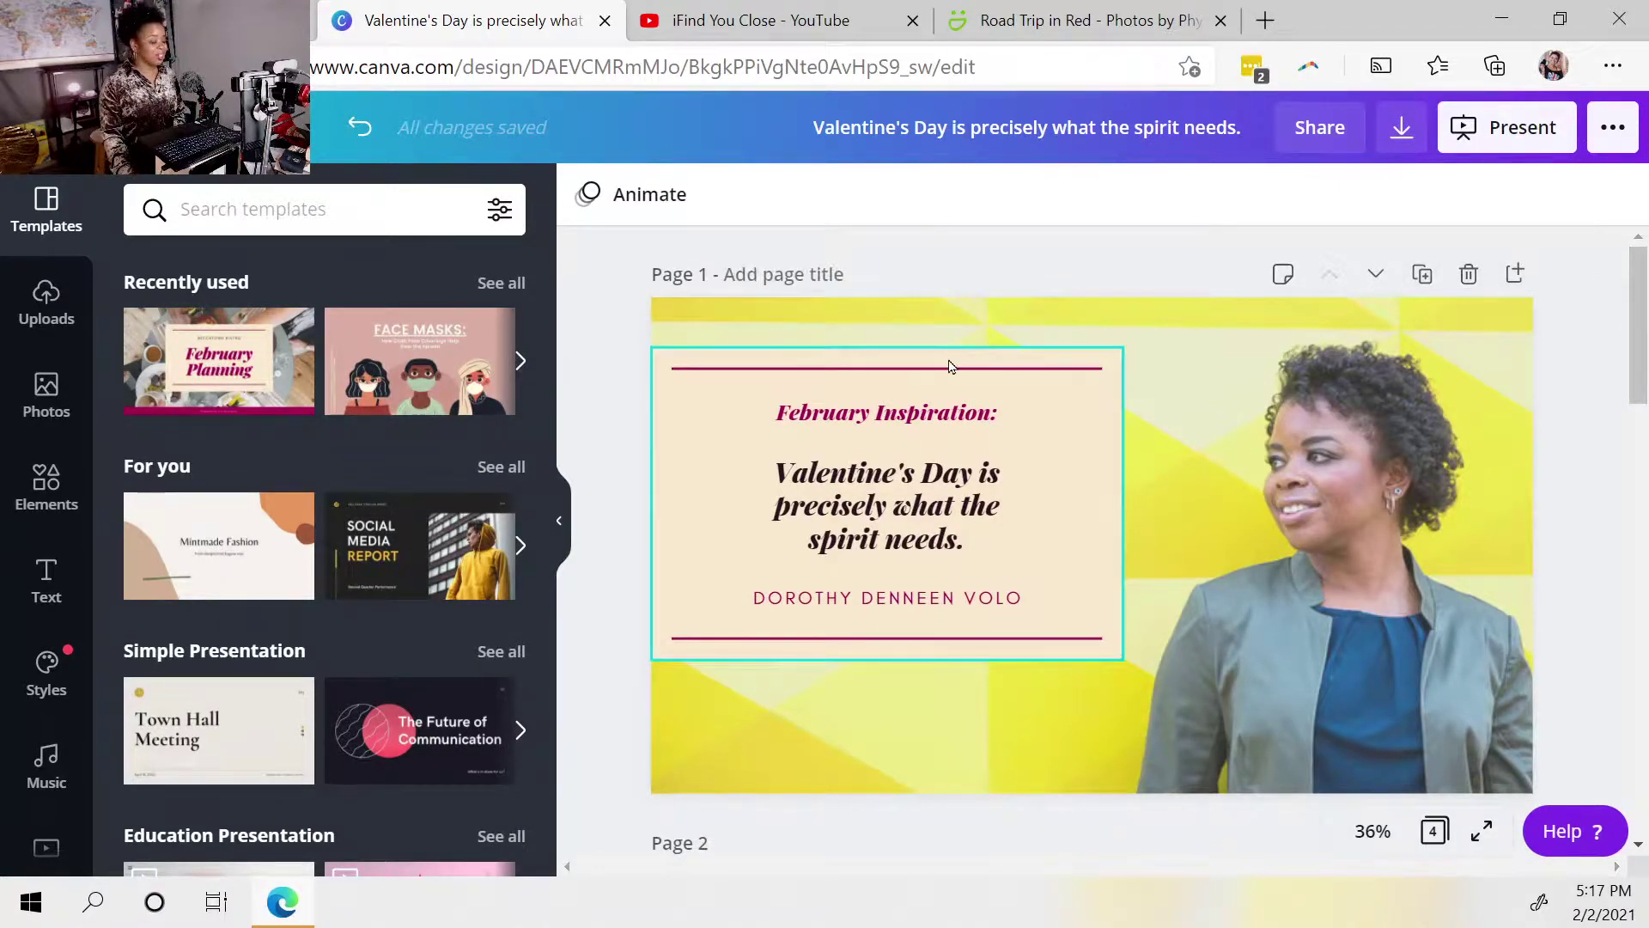
pyautogui.click(1228, 326)
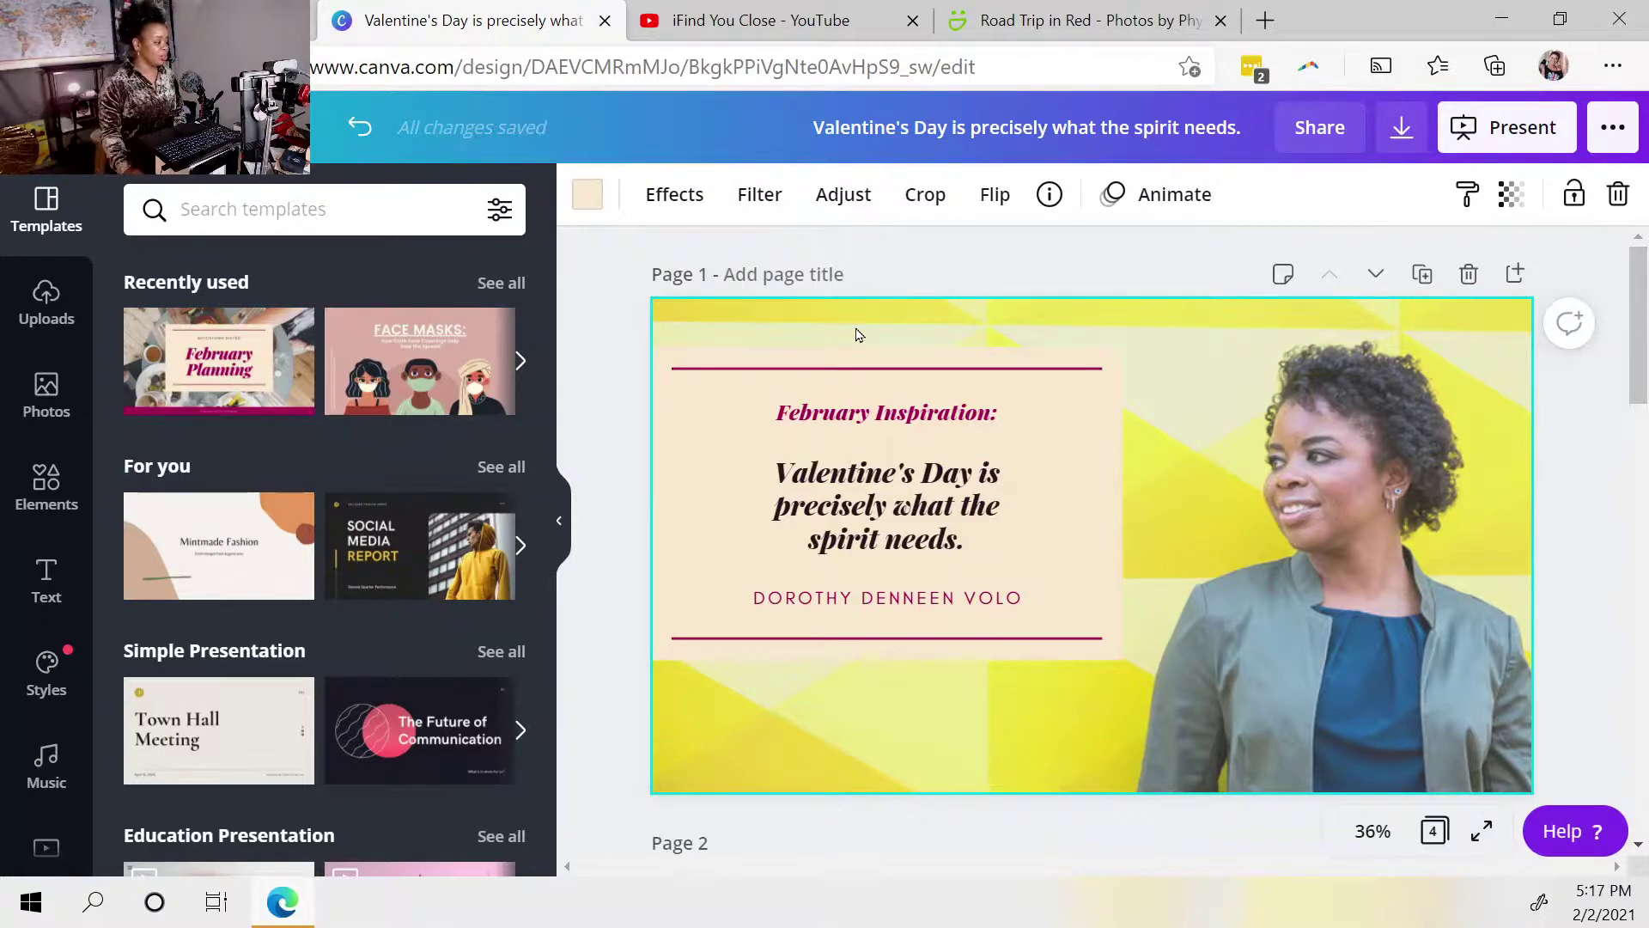
pyautogui.click(1175, 199)
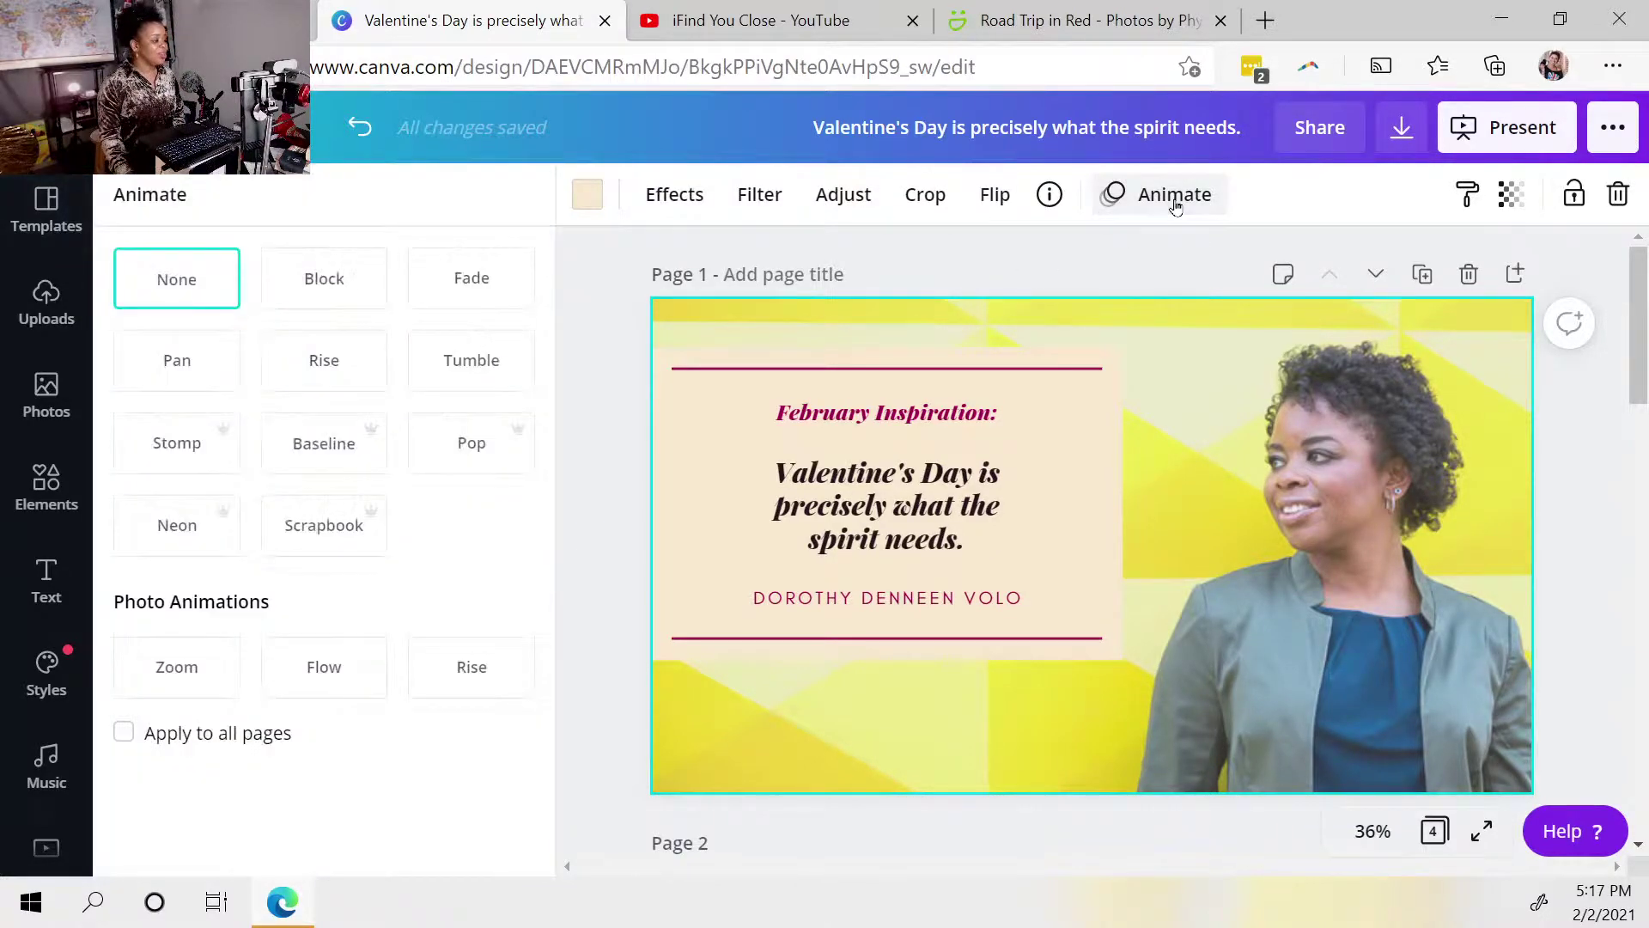
pyautogui.click(327, 372)
pyautogui.click(443, 376)
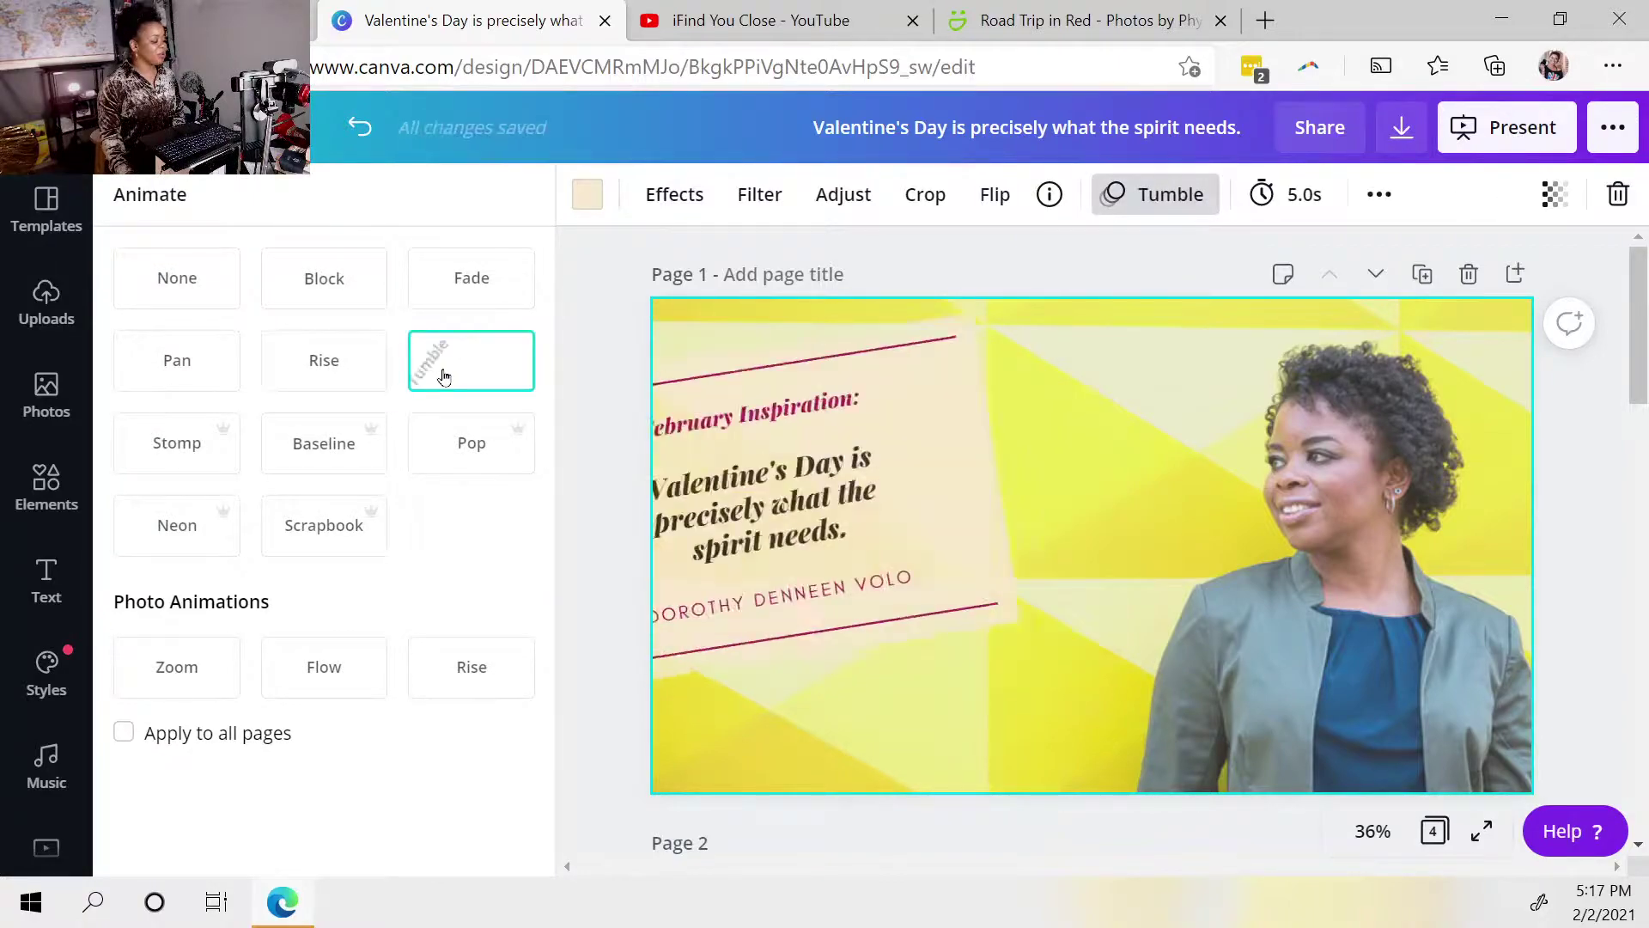
pyautogui.click(463, 470)
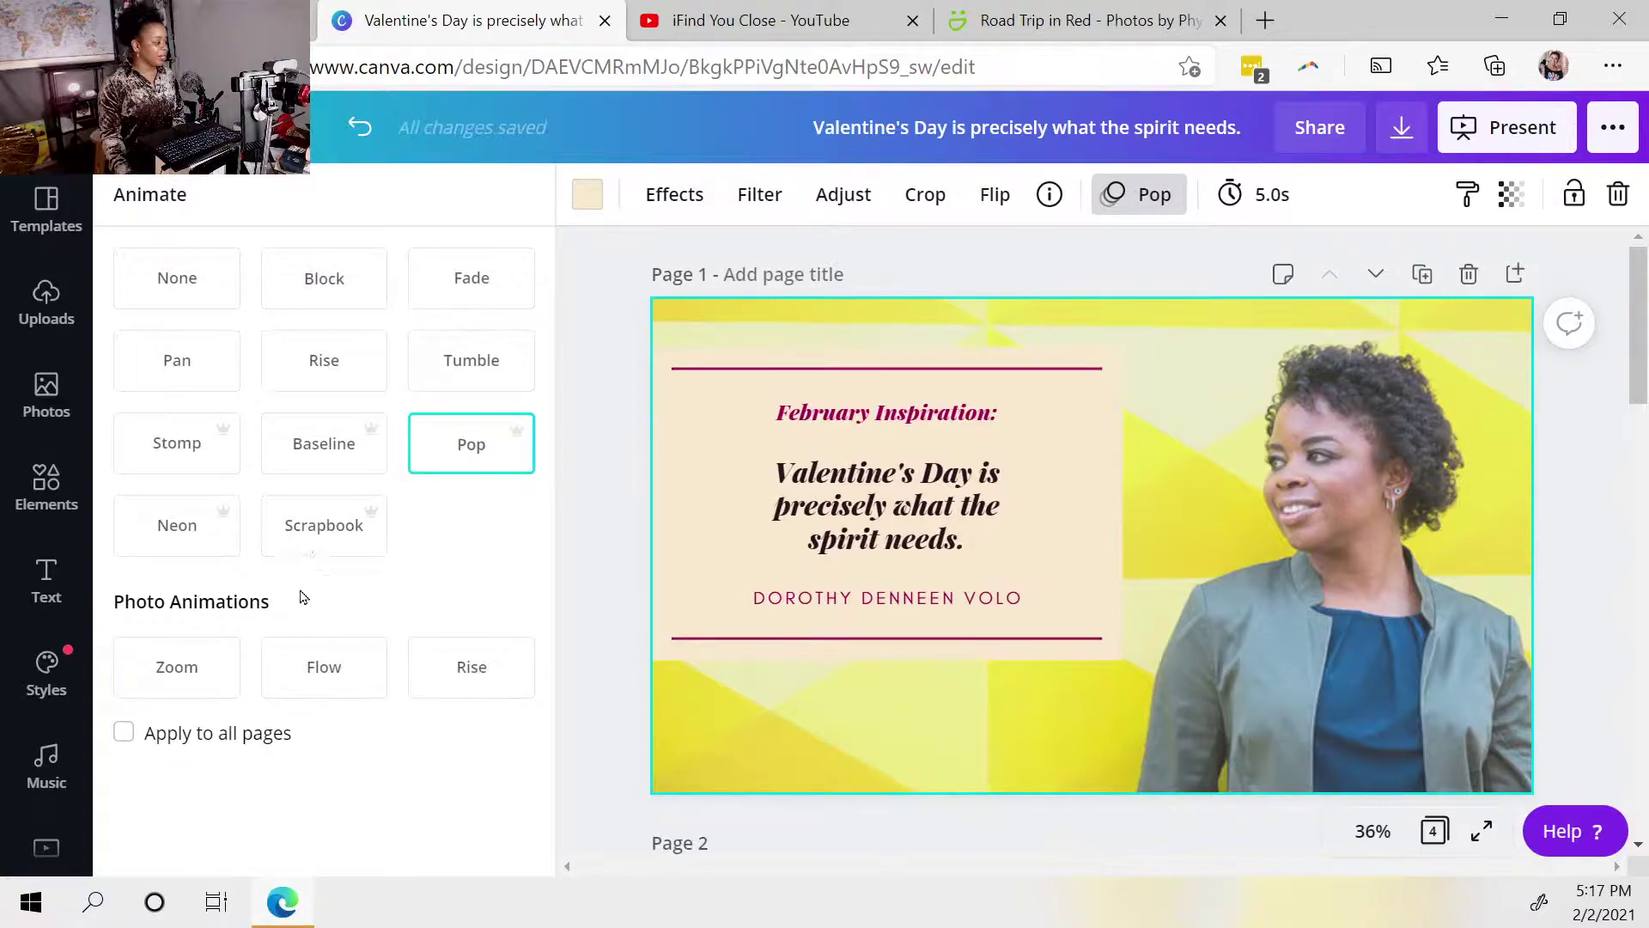
# Step: Apply the Scrapbook animation to page 1 and to page 2
pyautogui.click(318, 529)
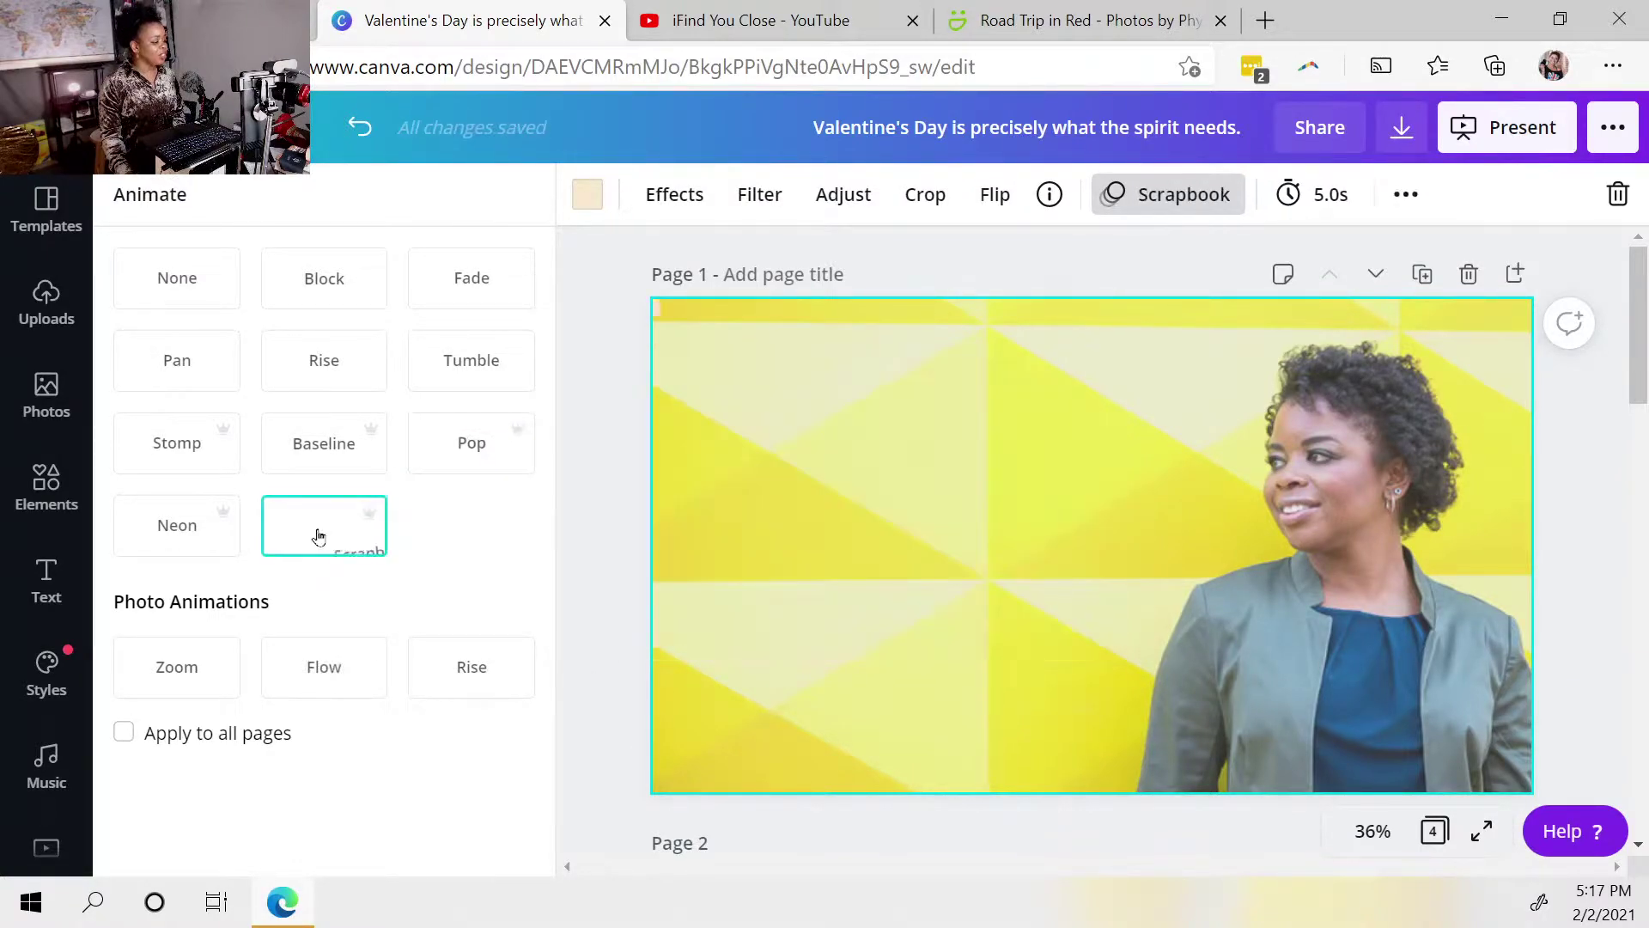
pyautogui.scroll(-5, 920, 711)
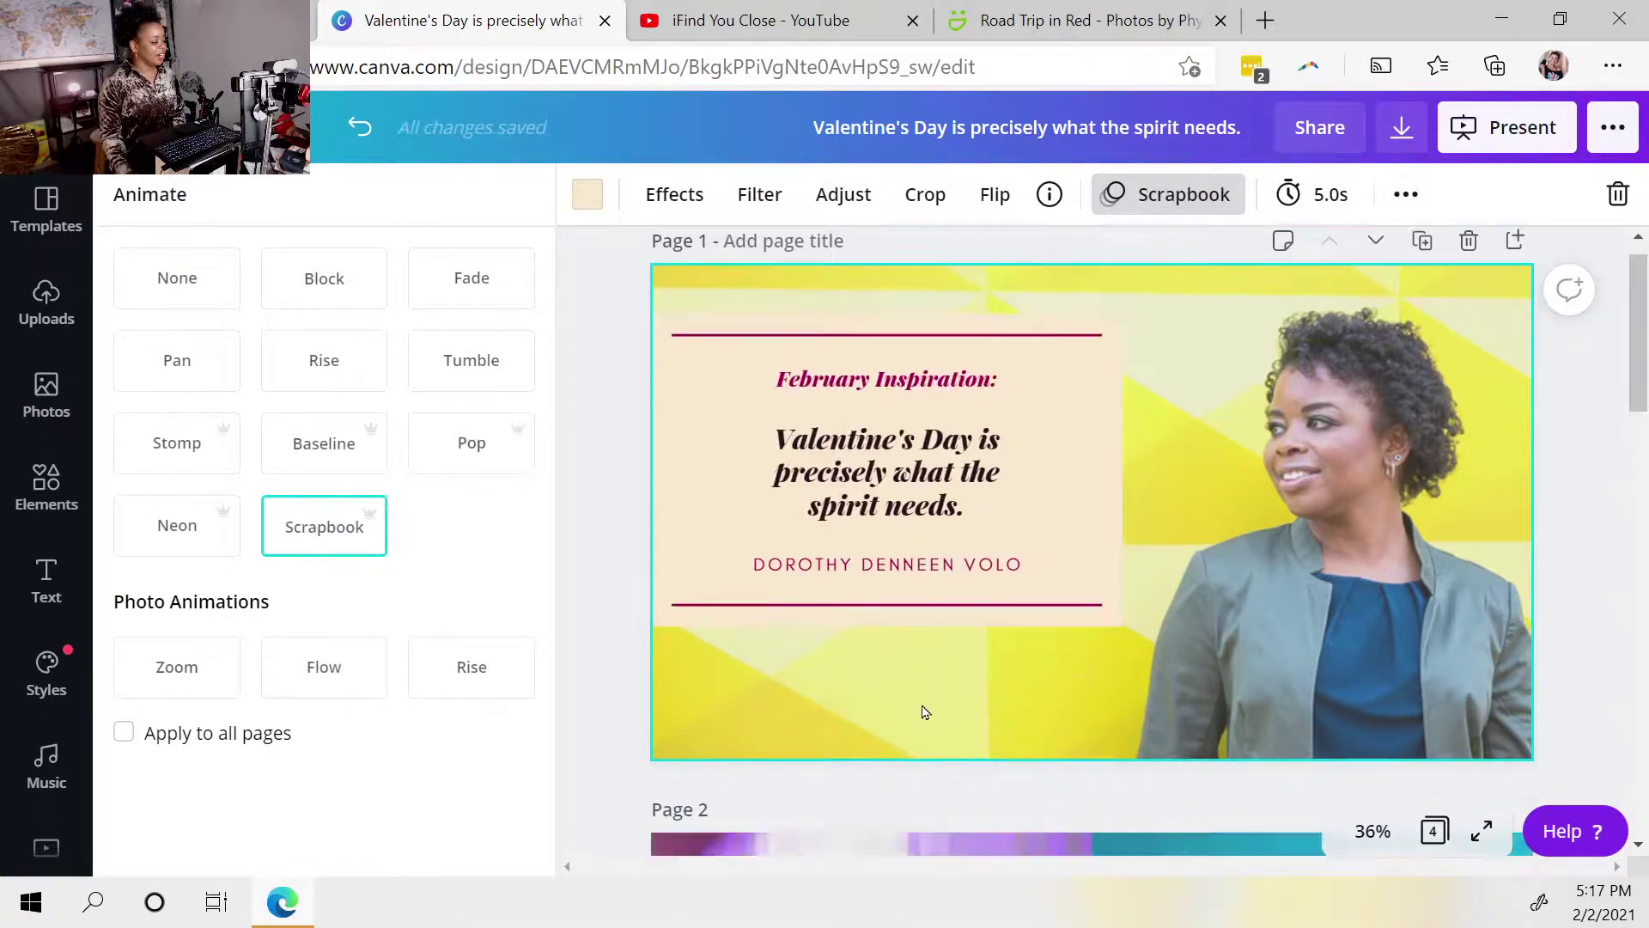
pyautogui.click(996, 438)
pyautogui.click(996, 439)
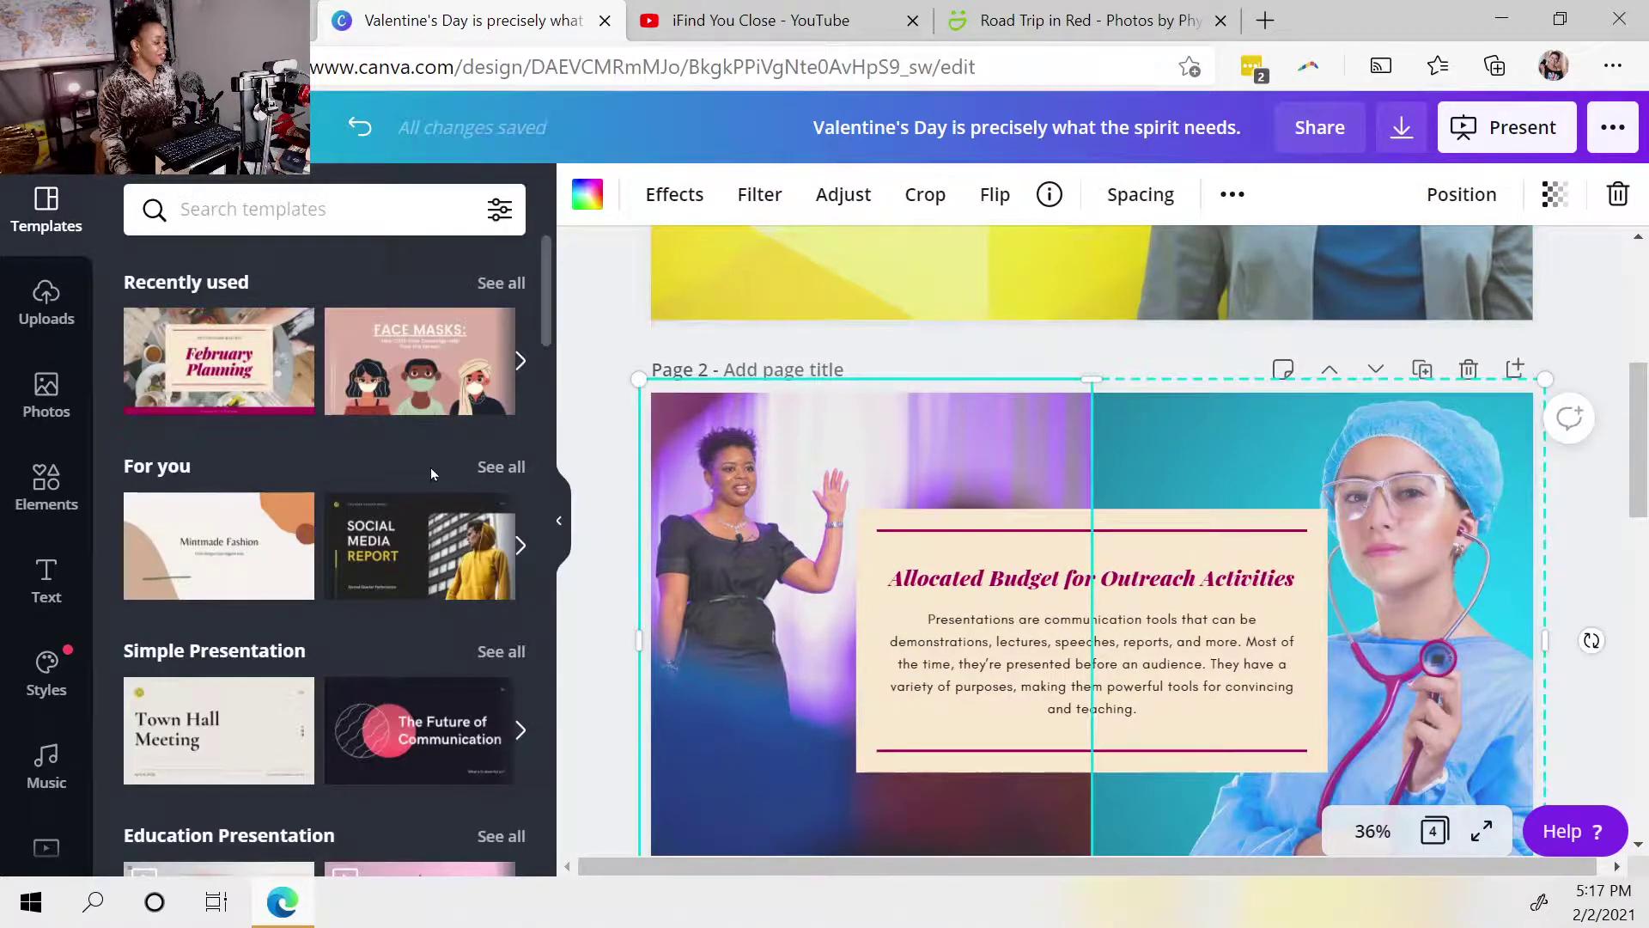
pyautogui.click(1151, 357)
pyautogui.click(651, 194)
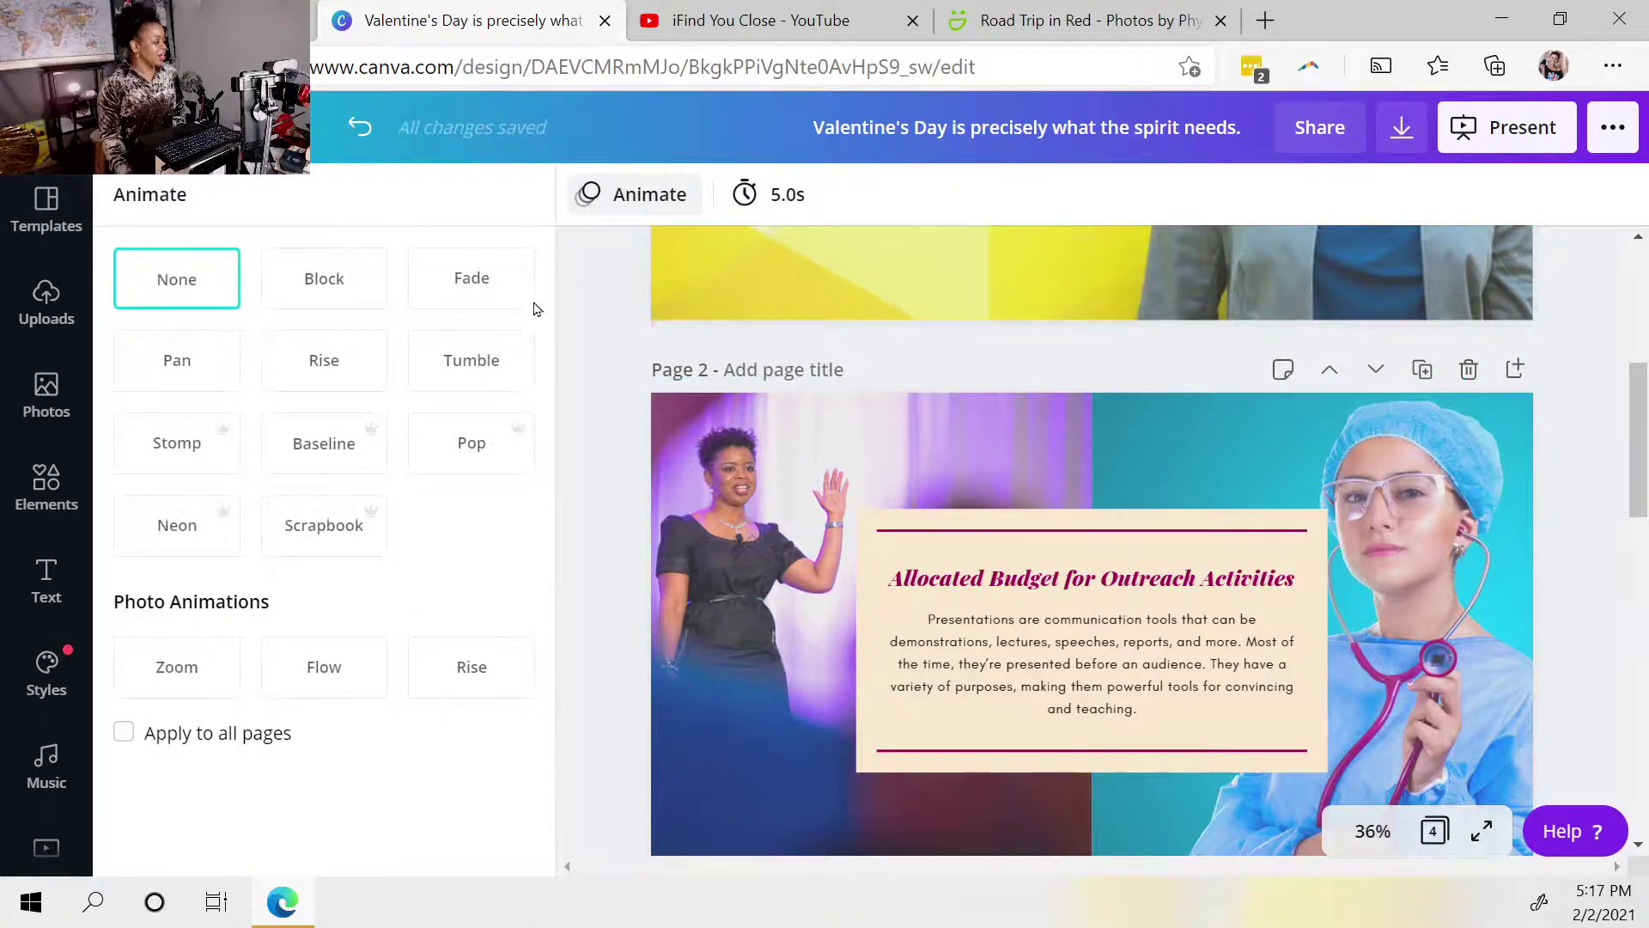
pyautogui.click(296, 527)
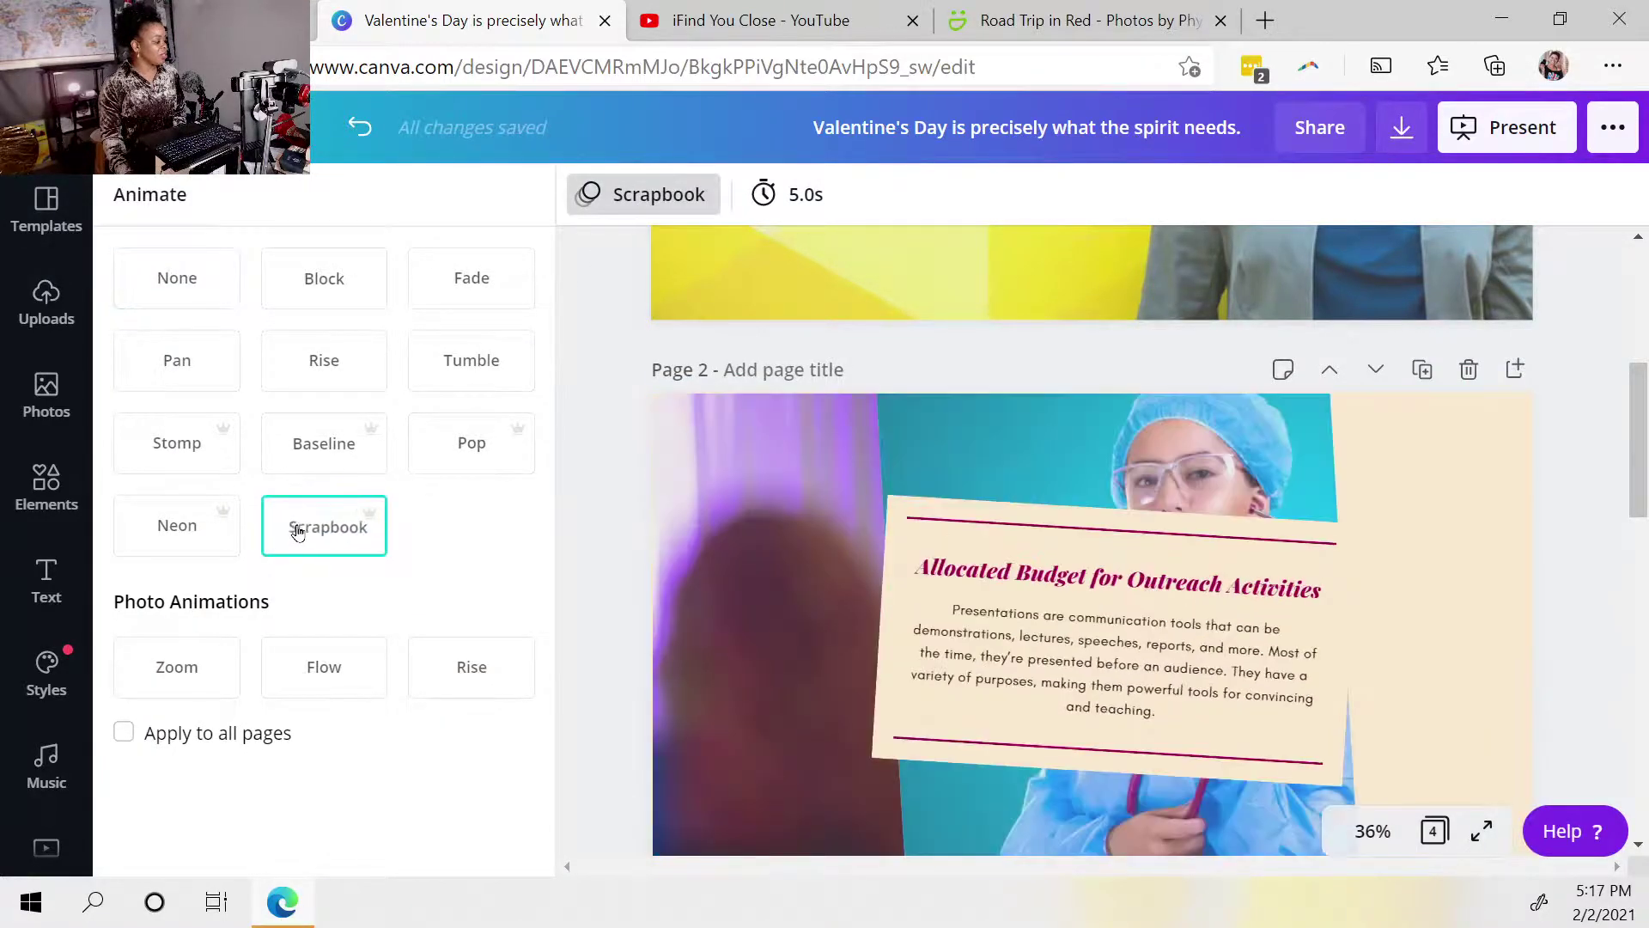
# Step: Try the Stomp animation on page 3 and apply Scrapbook instead
pyautogui.scroll(-5, 725, 533)
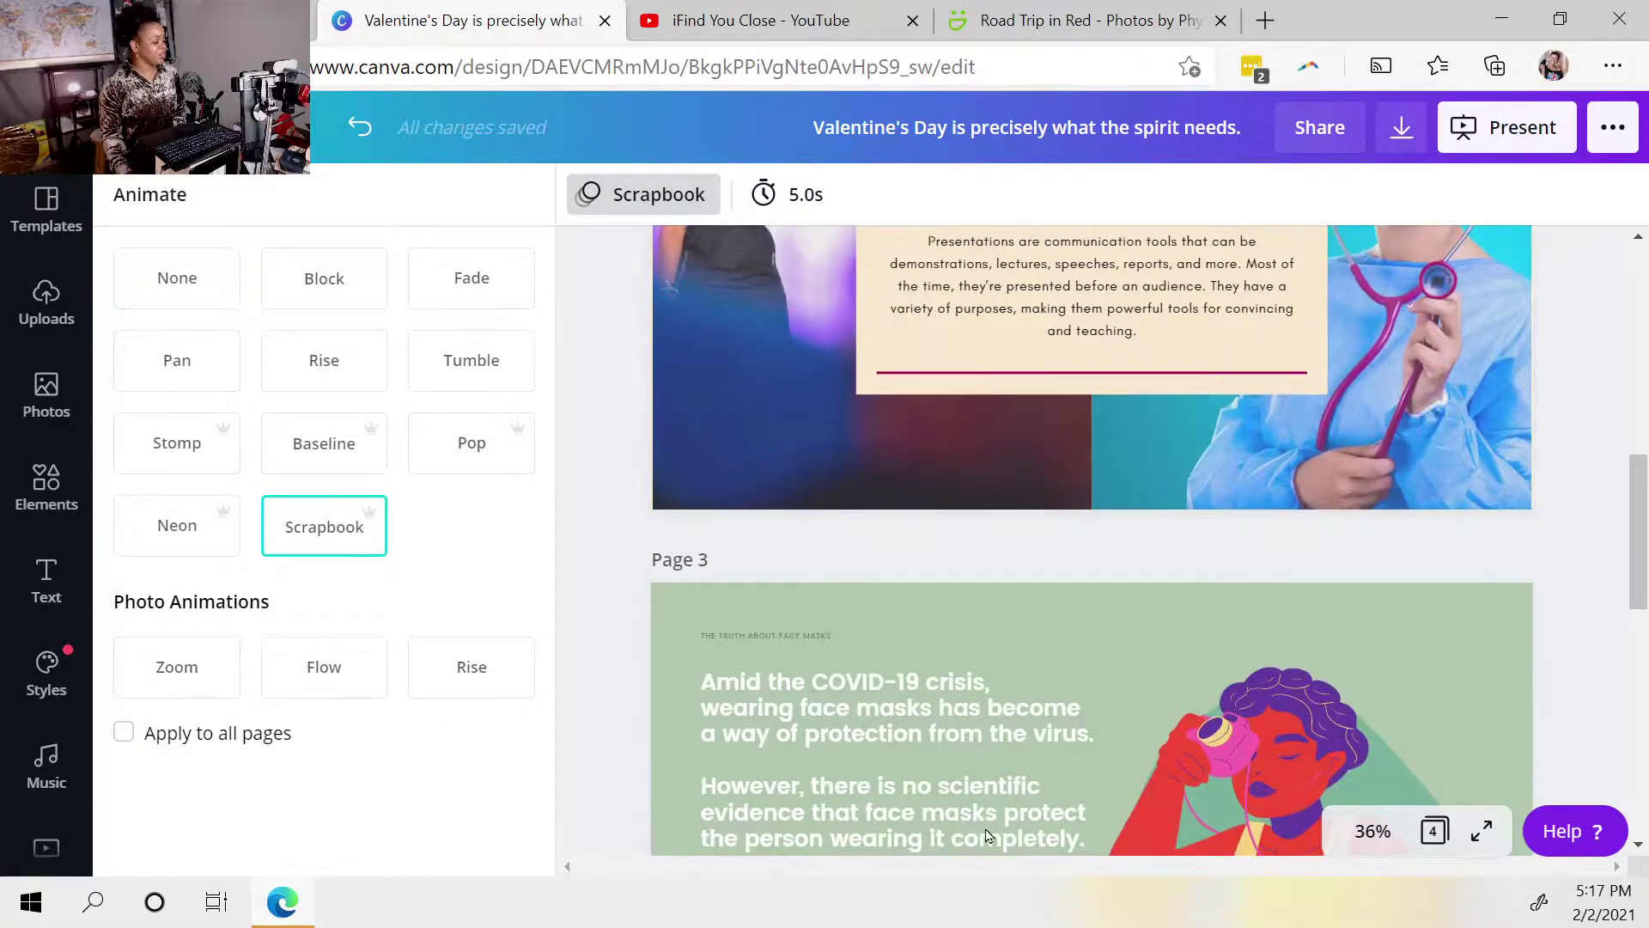
pyautogui.click(981, 412)
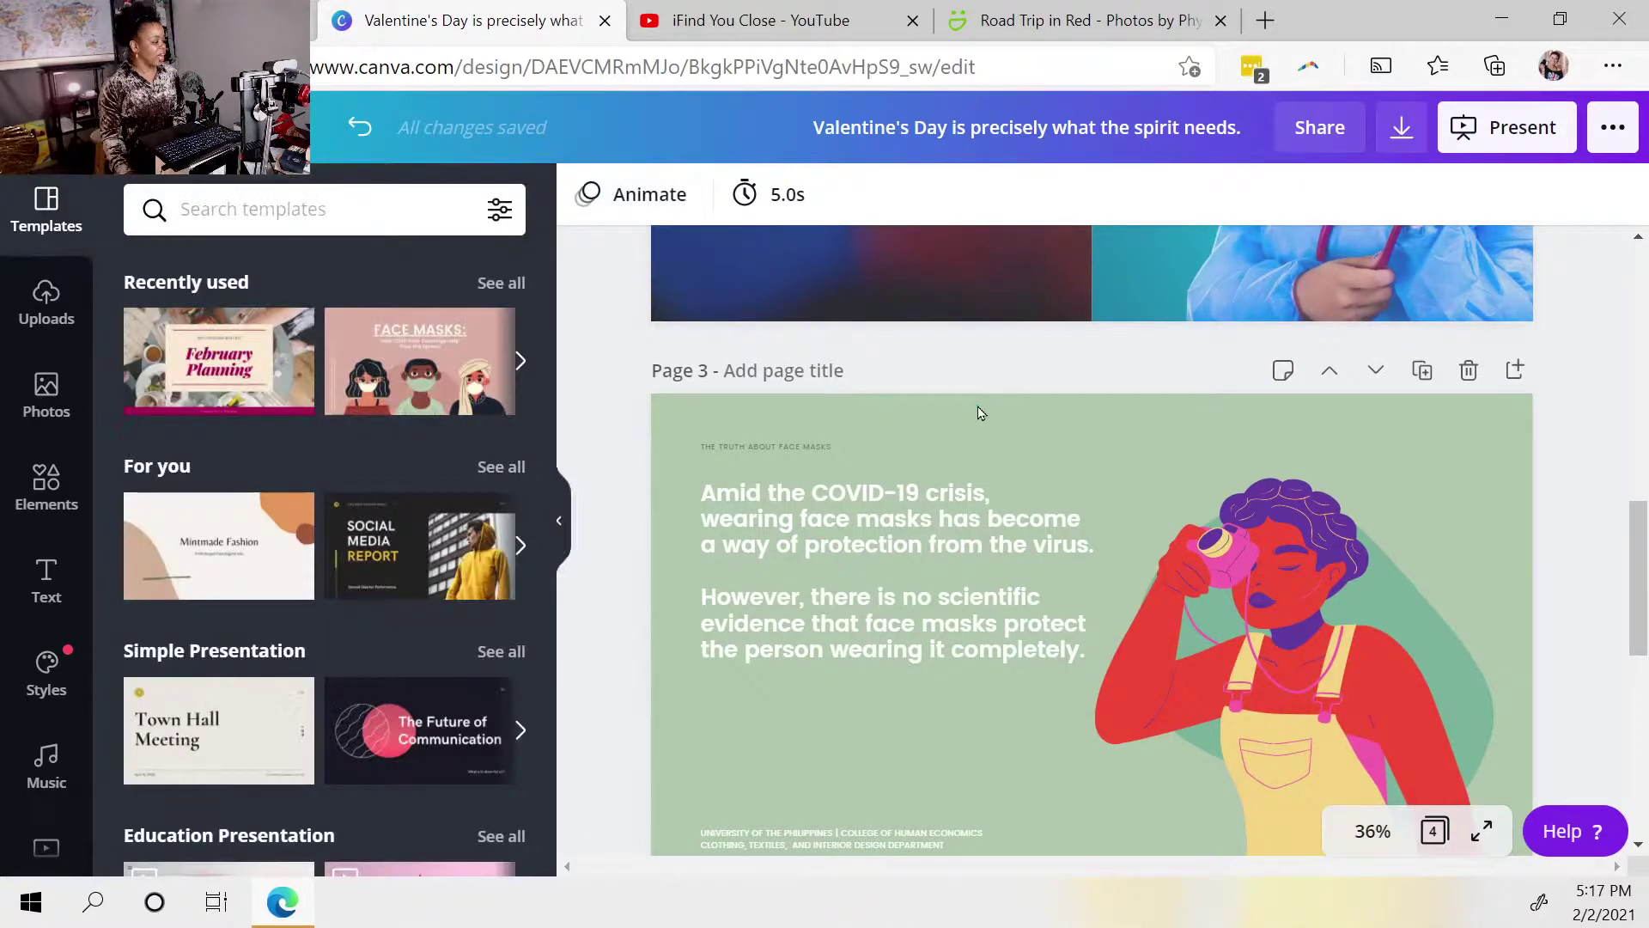
pyautogui.click(696, 194)
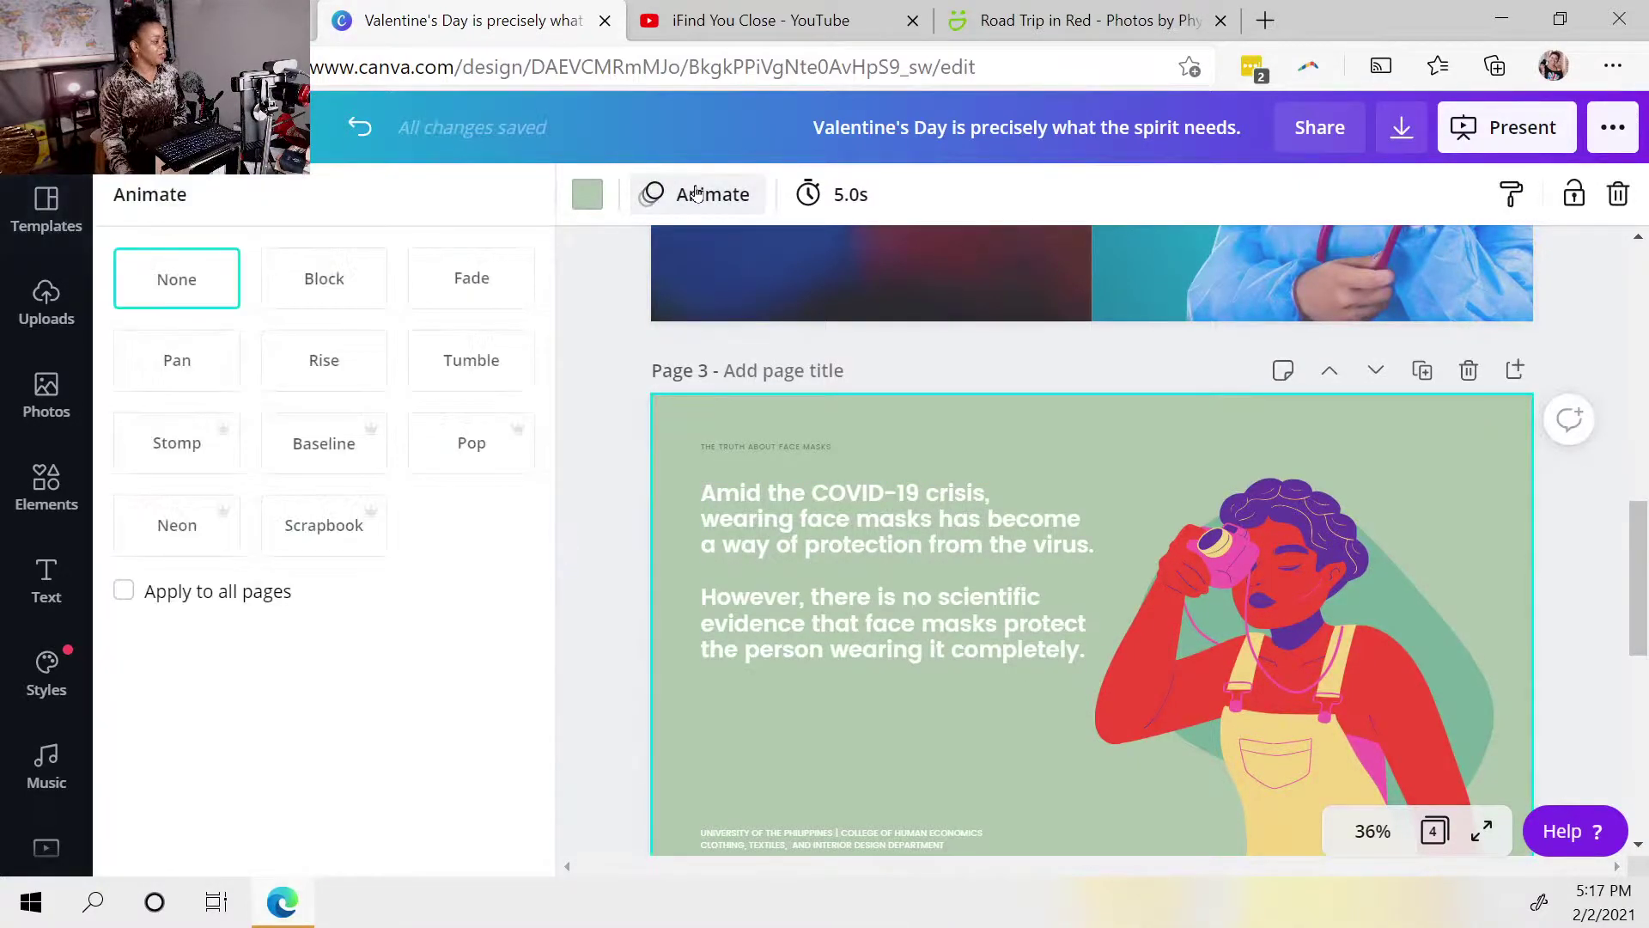
pyautogui.click(171, 453)
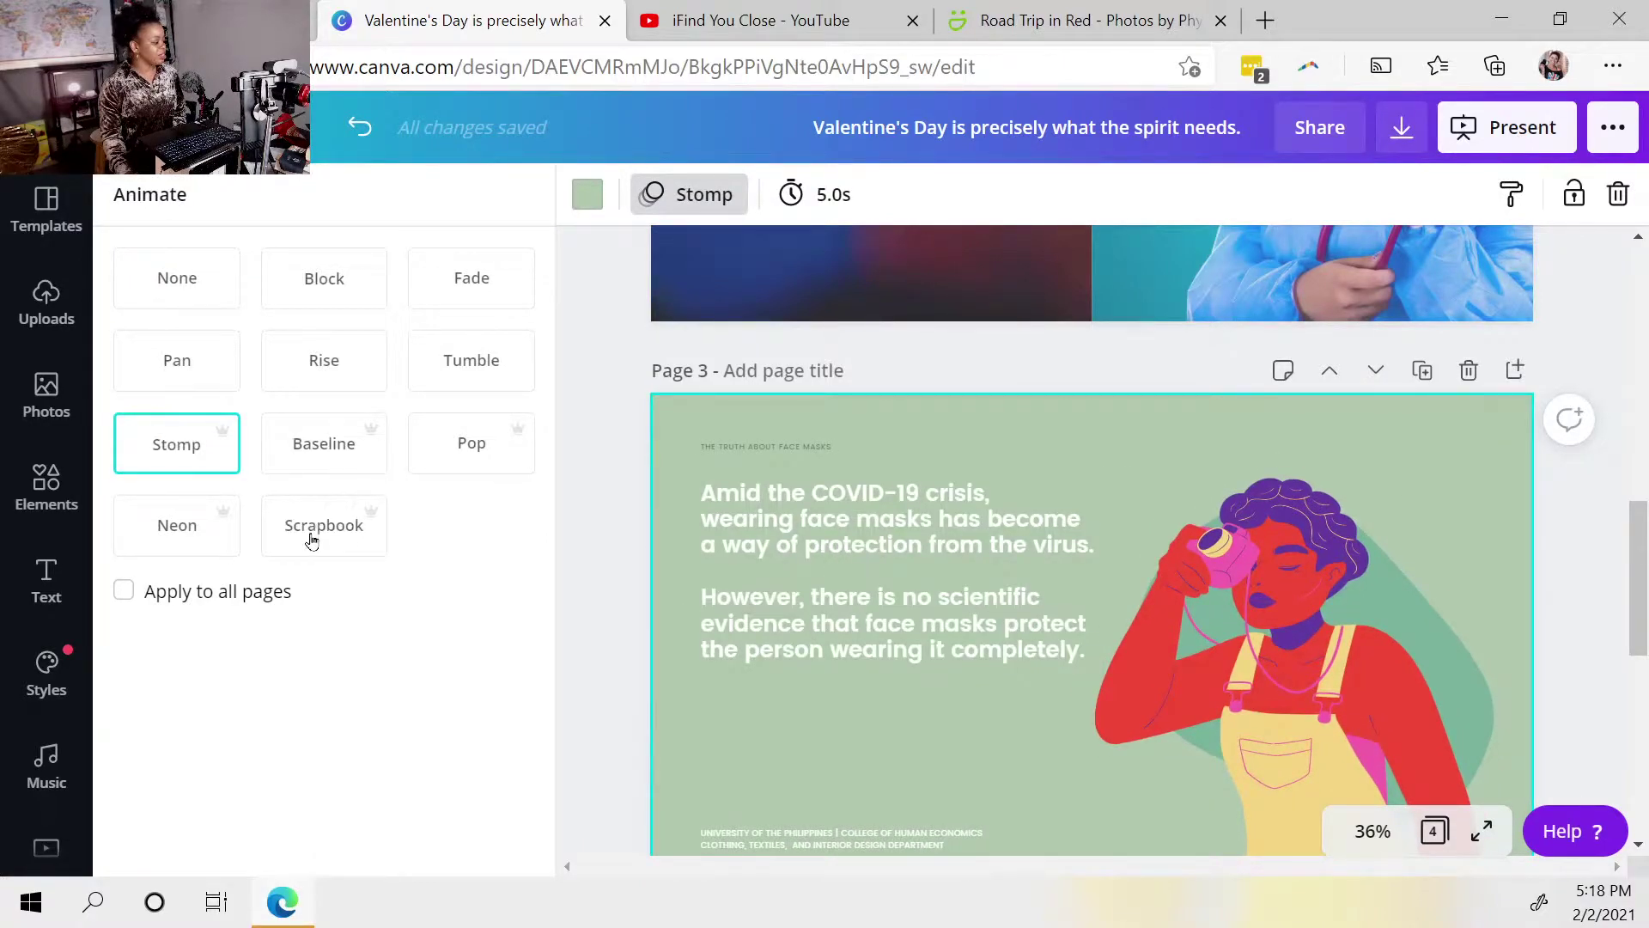
pyautogui.click(311, 543)
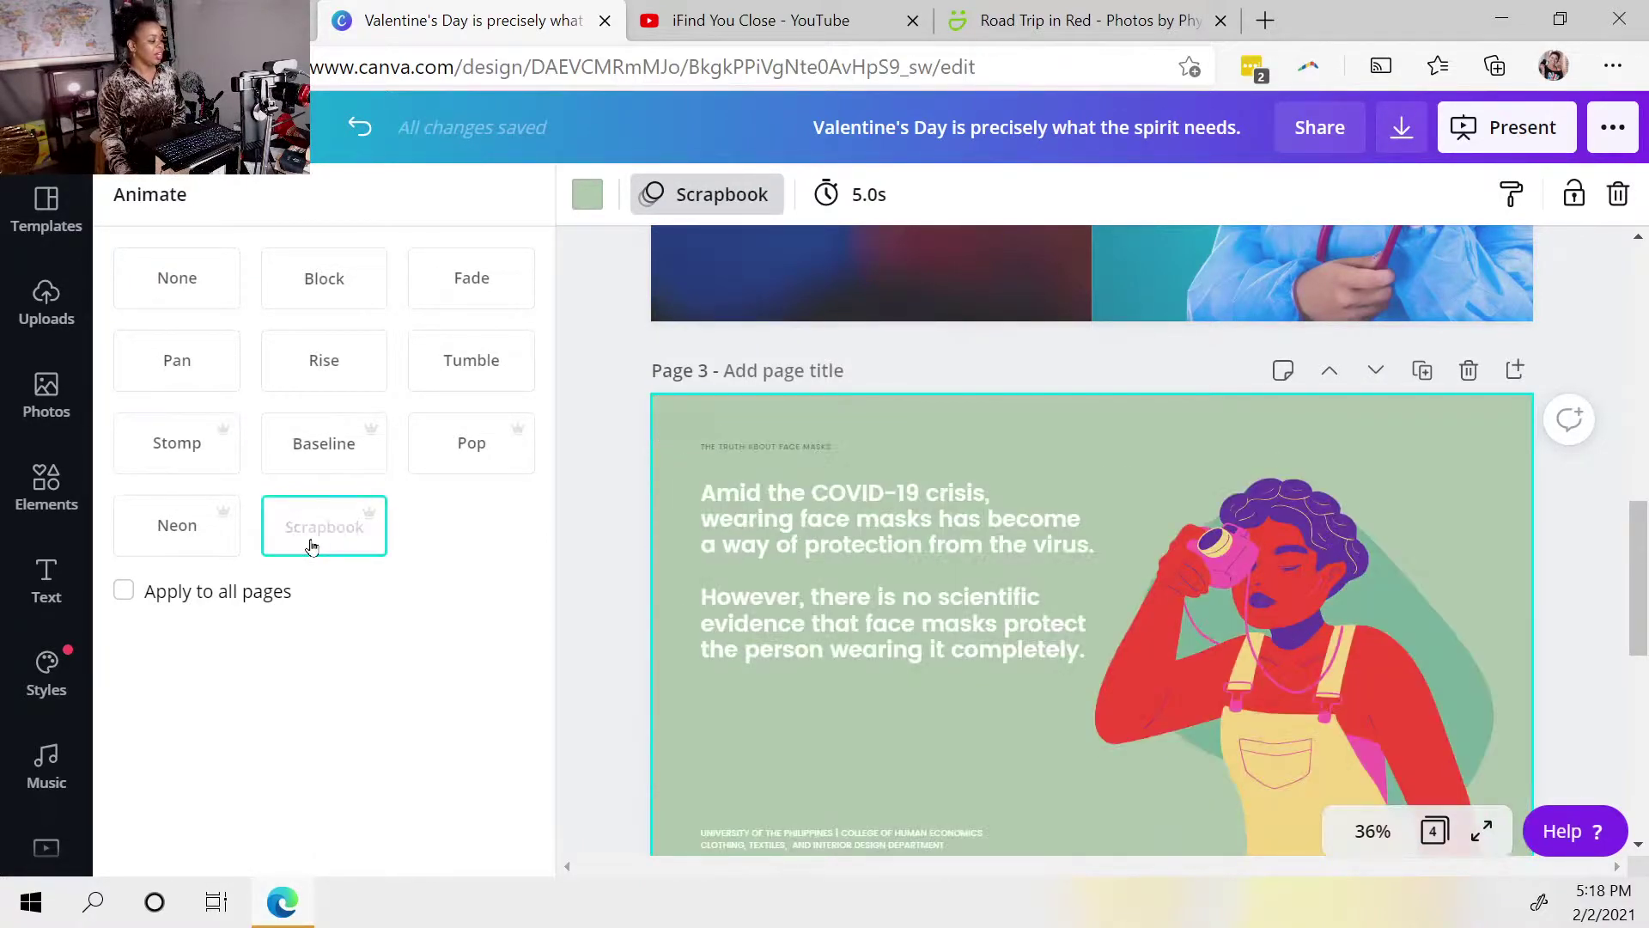
# Step: Present the design in full screen from page 1 and play the animated pages through to page 3
pyautogui.scroll(10, 1557, 608)
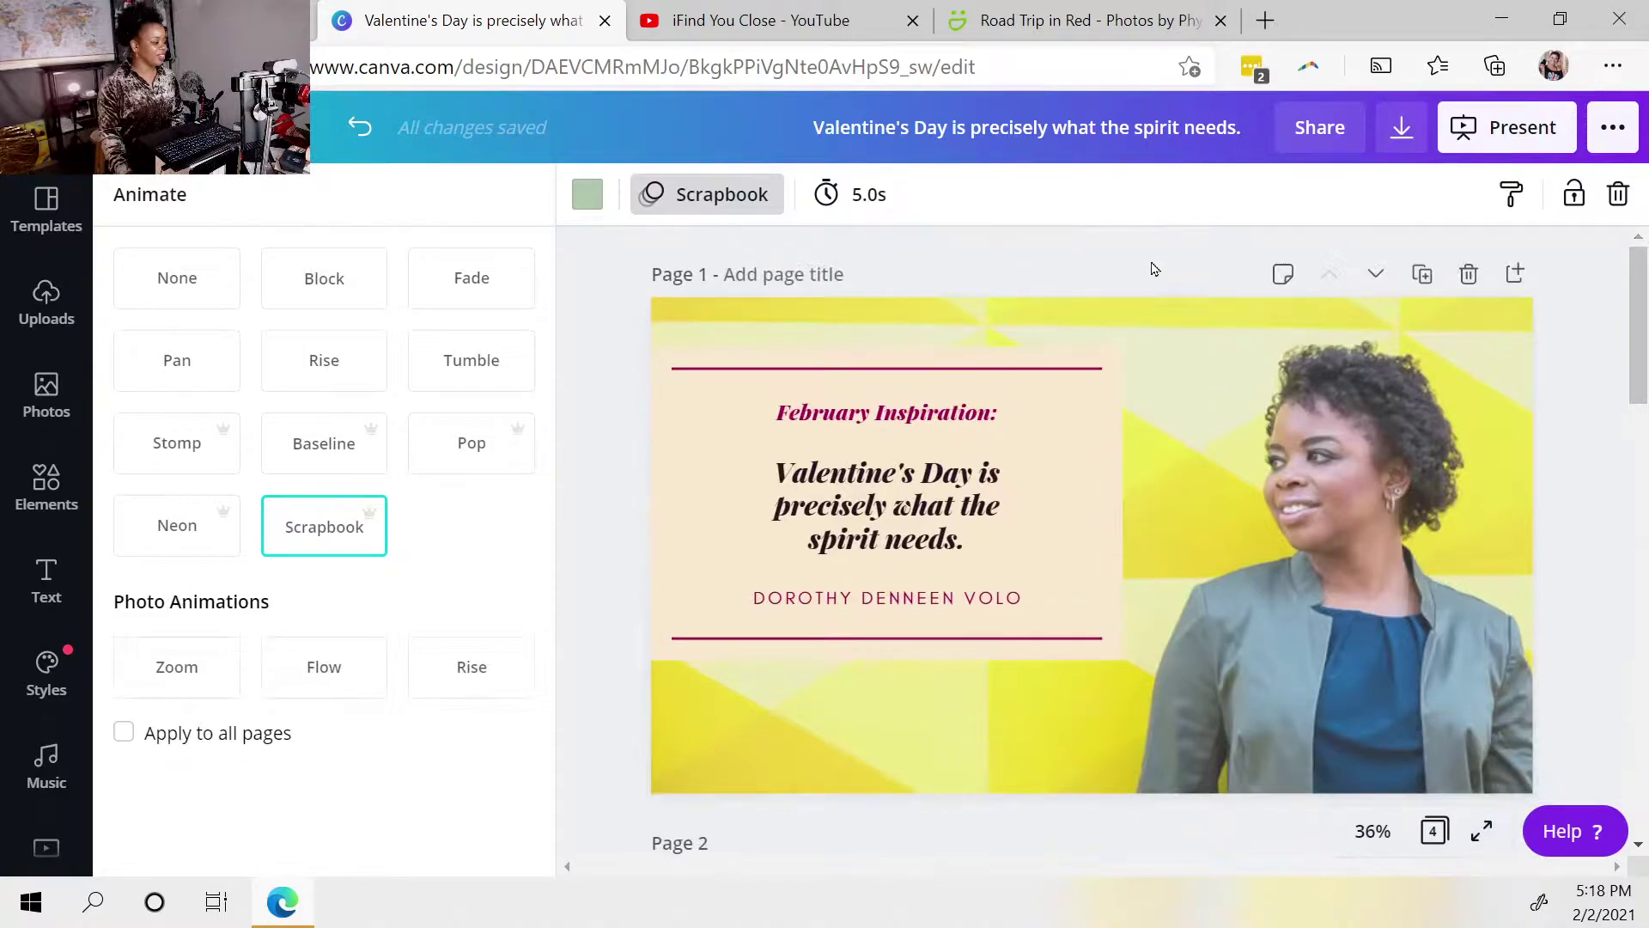
pyautogui.click(1189, 322)
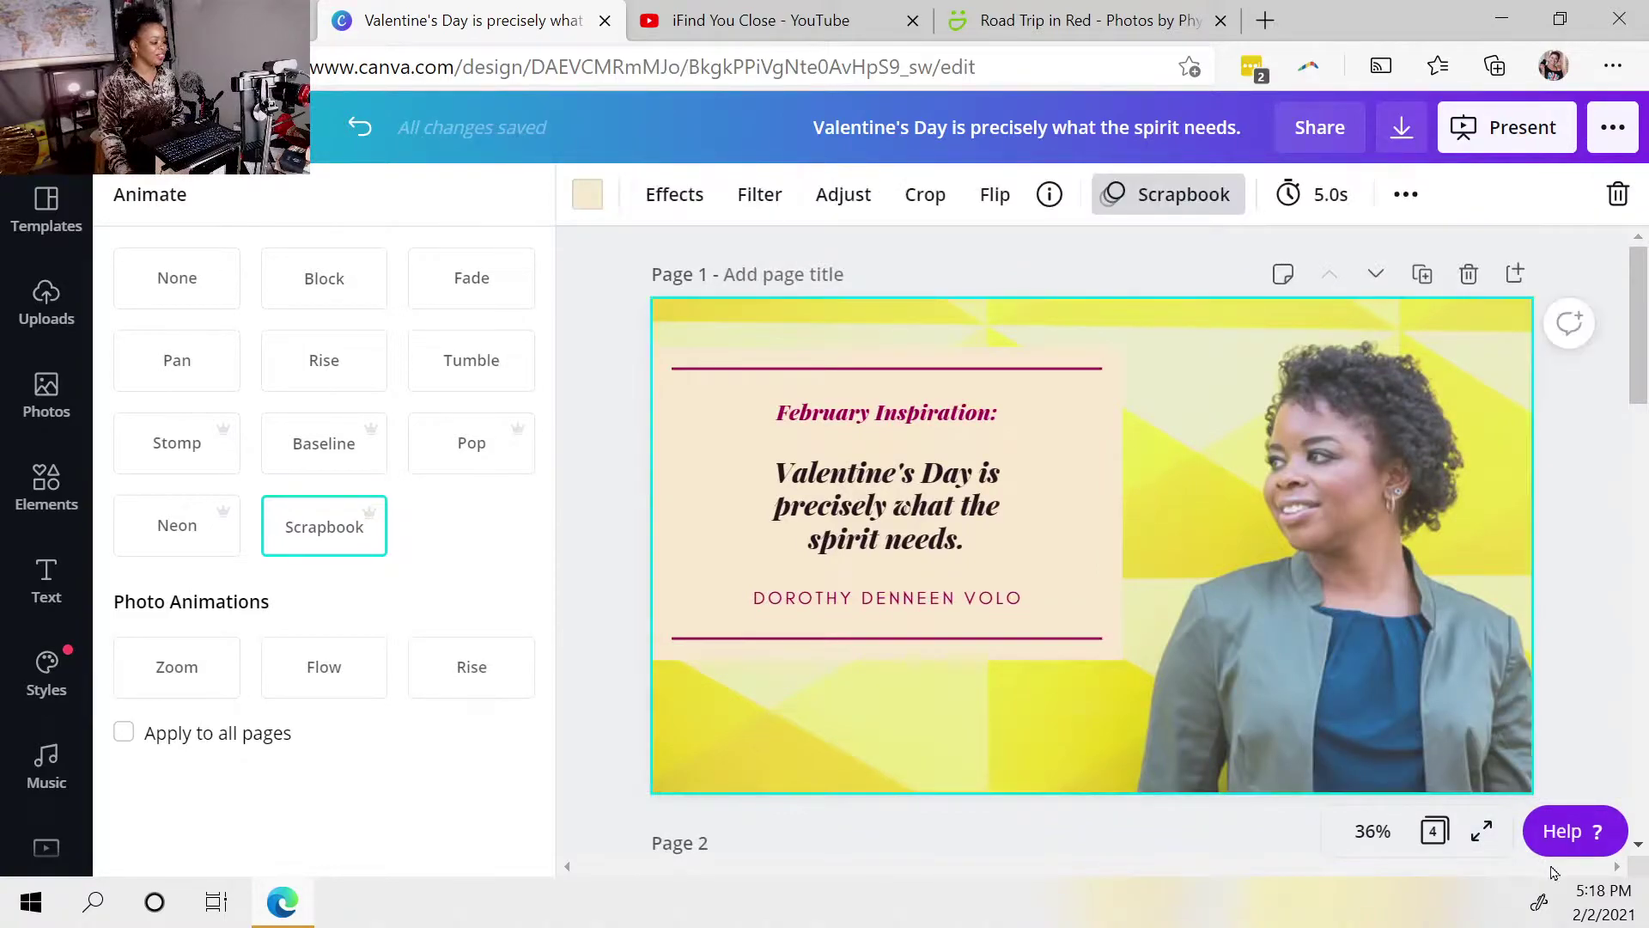
pyautogui.click(1479, 835)
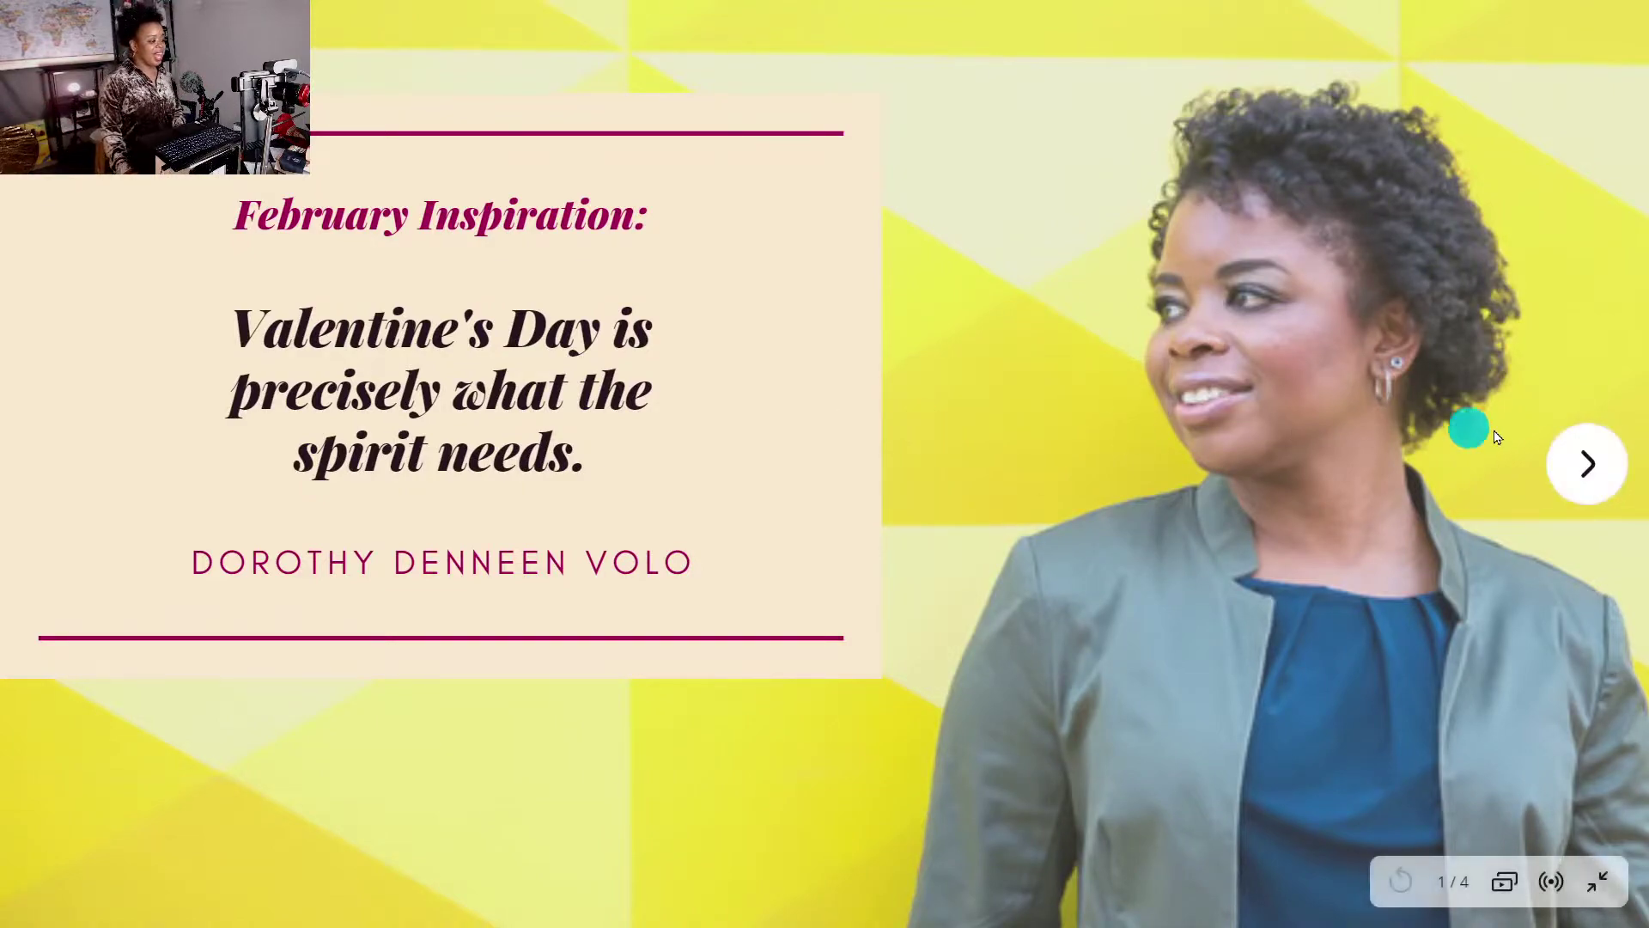
pyautogui.click(1601, 474)
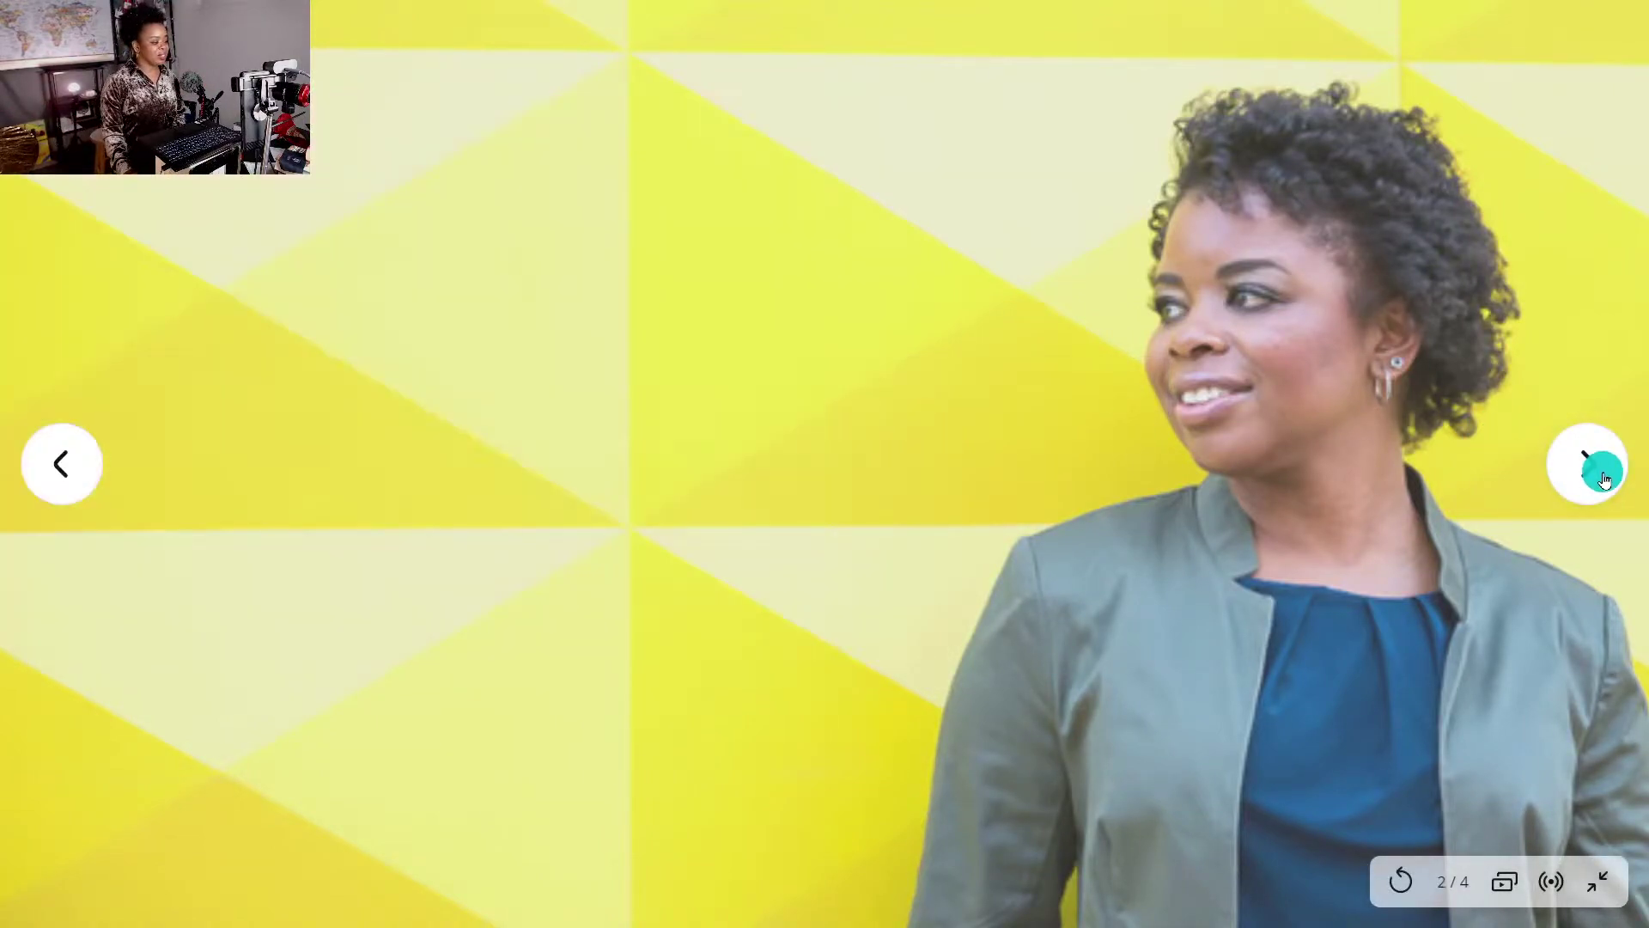
pyautogui.click(1603, 478)
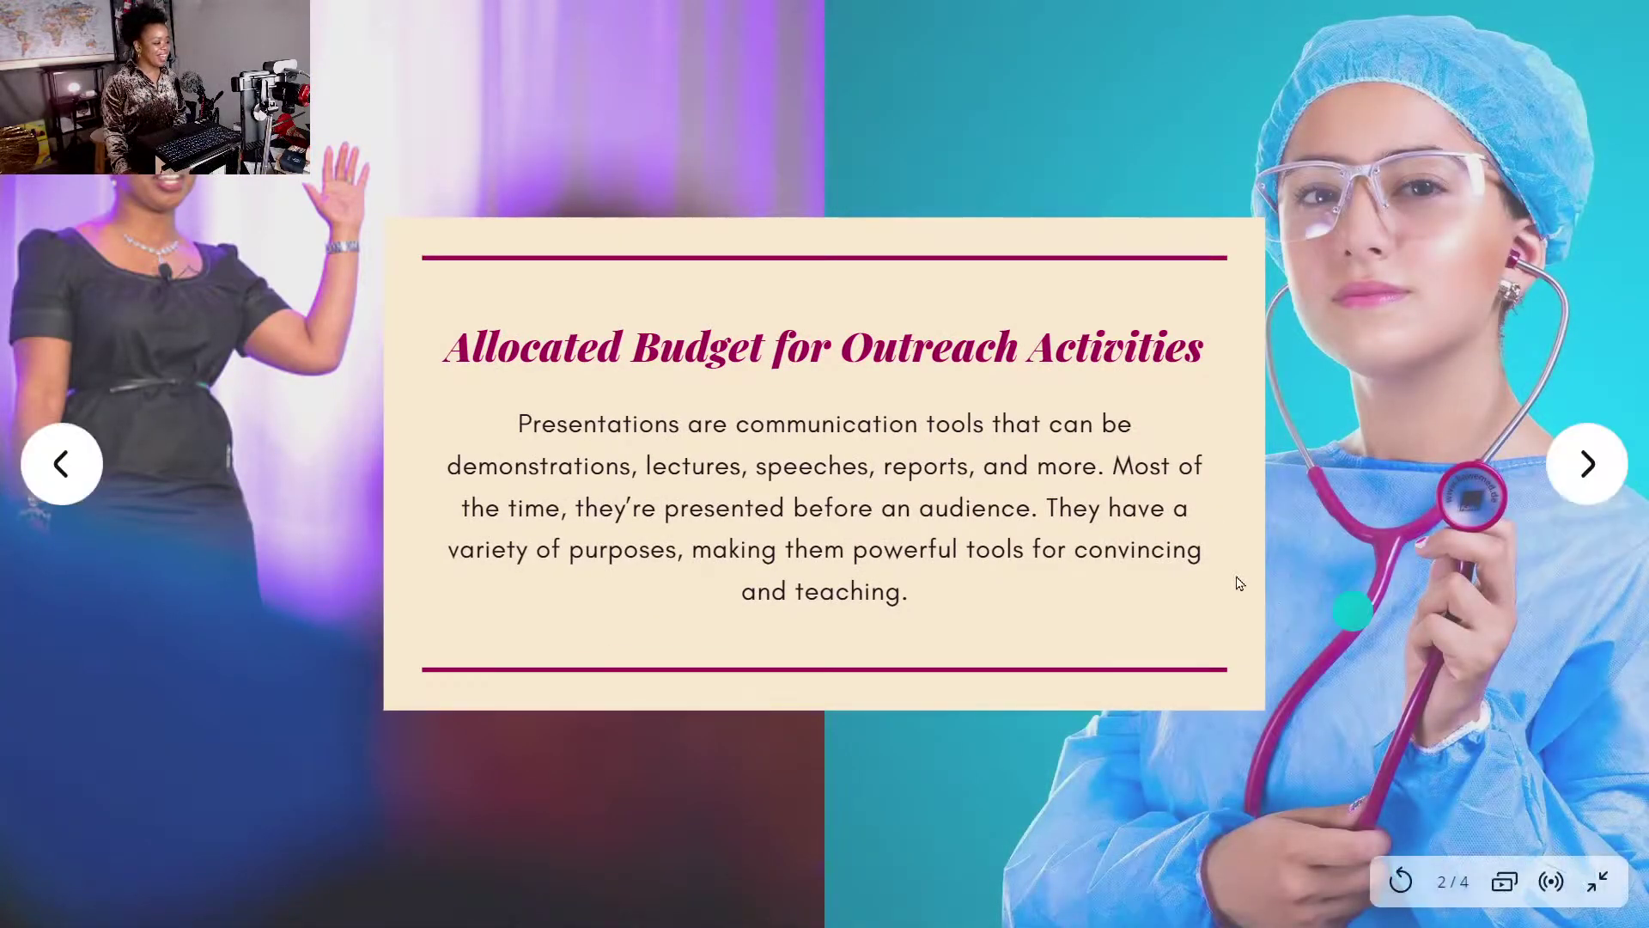
pyautogui.click(1603, 466)
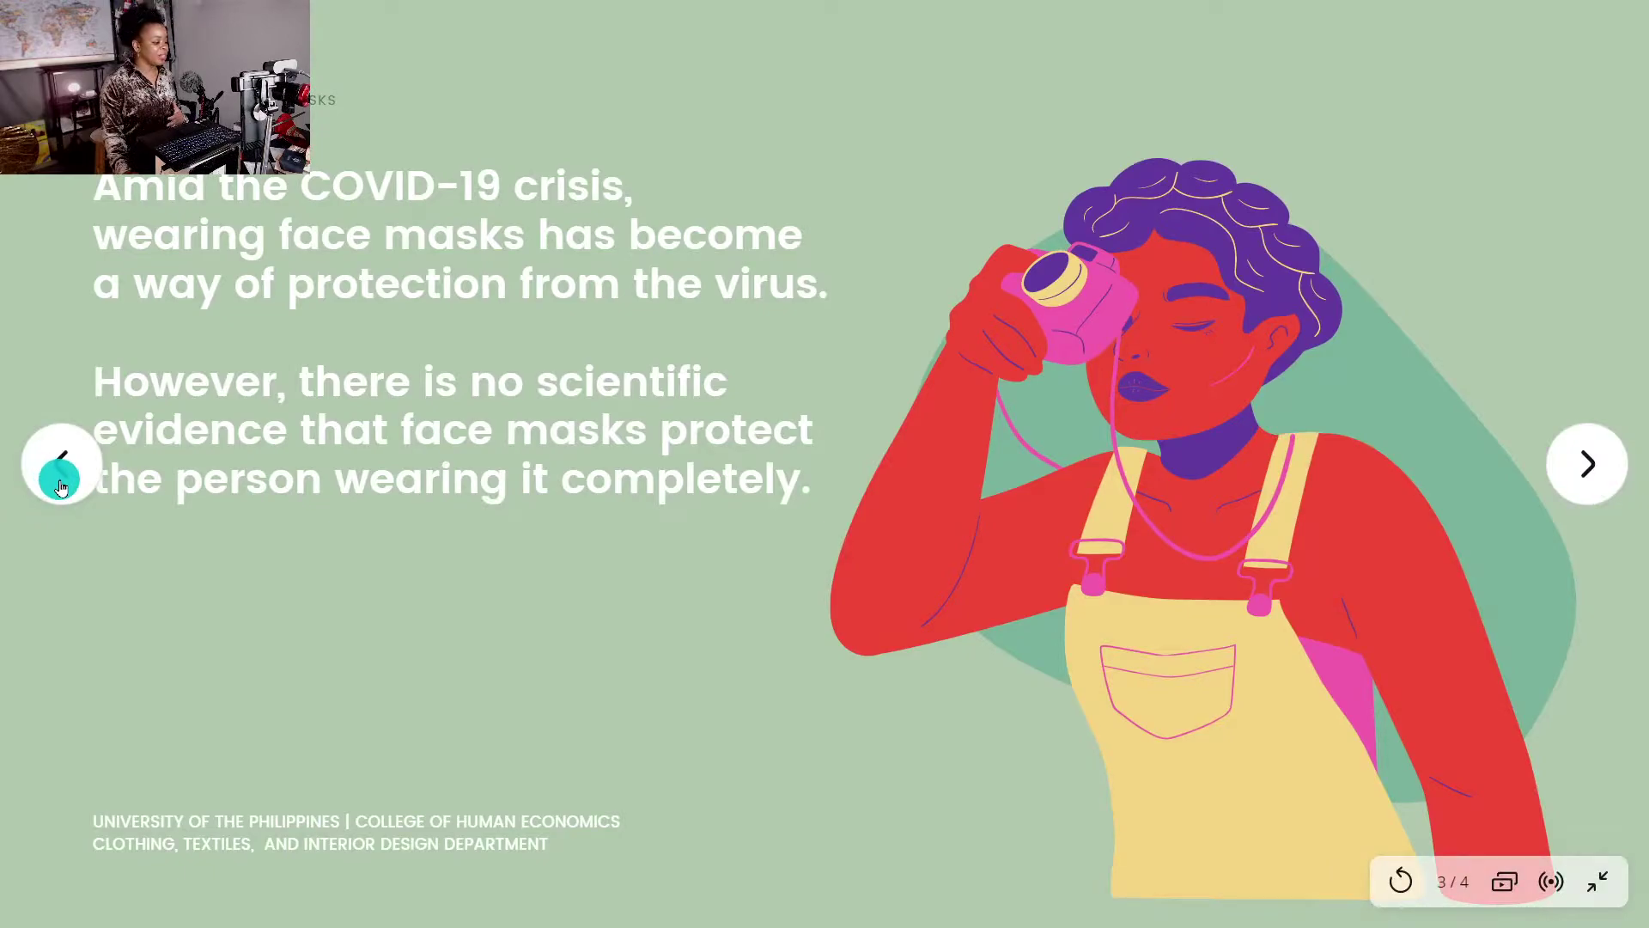
# Step: Open Canva Live in the full-screen presentation, start a new audience session and end it
pyautogui.click(1559, 898)
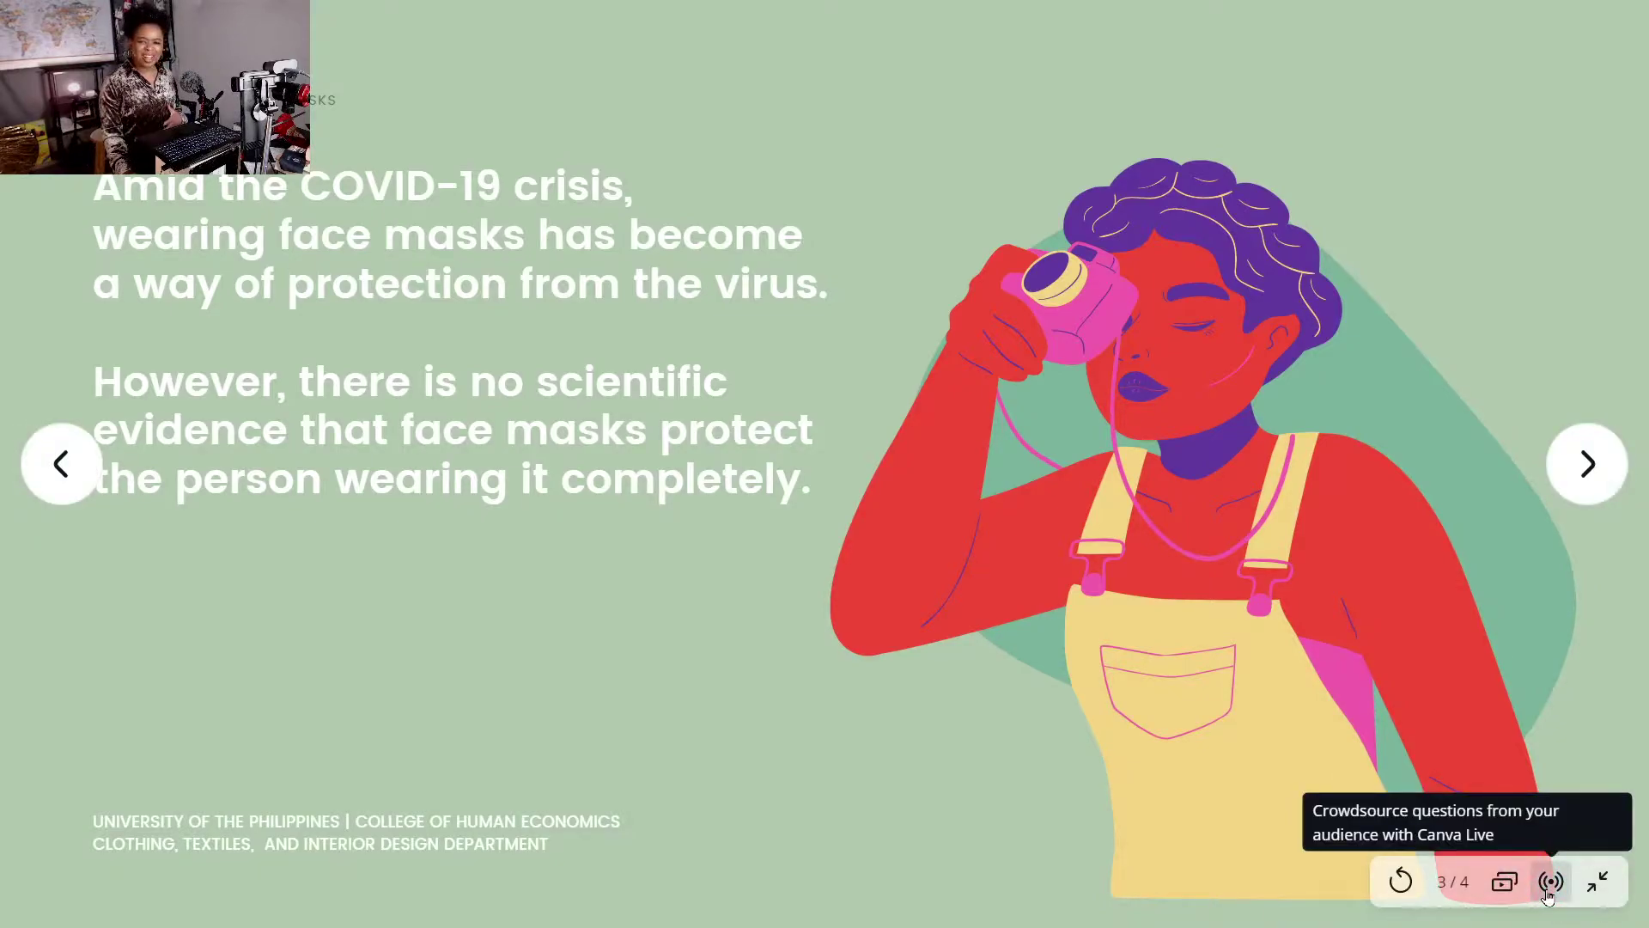
pyautogui.click(1549, 893)
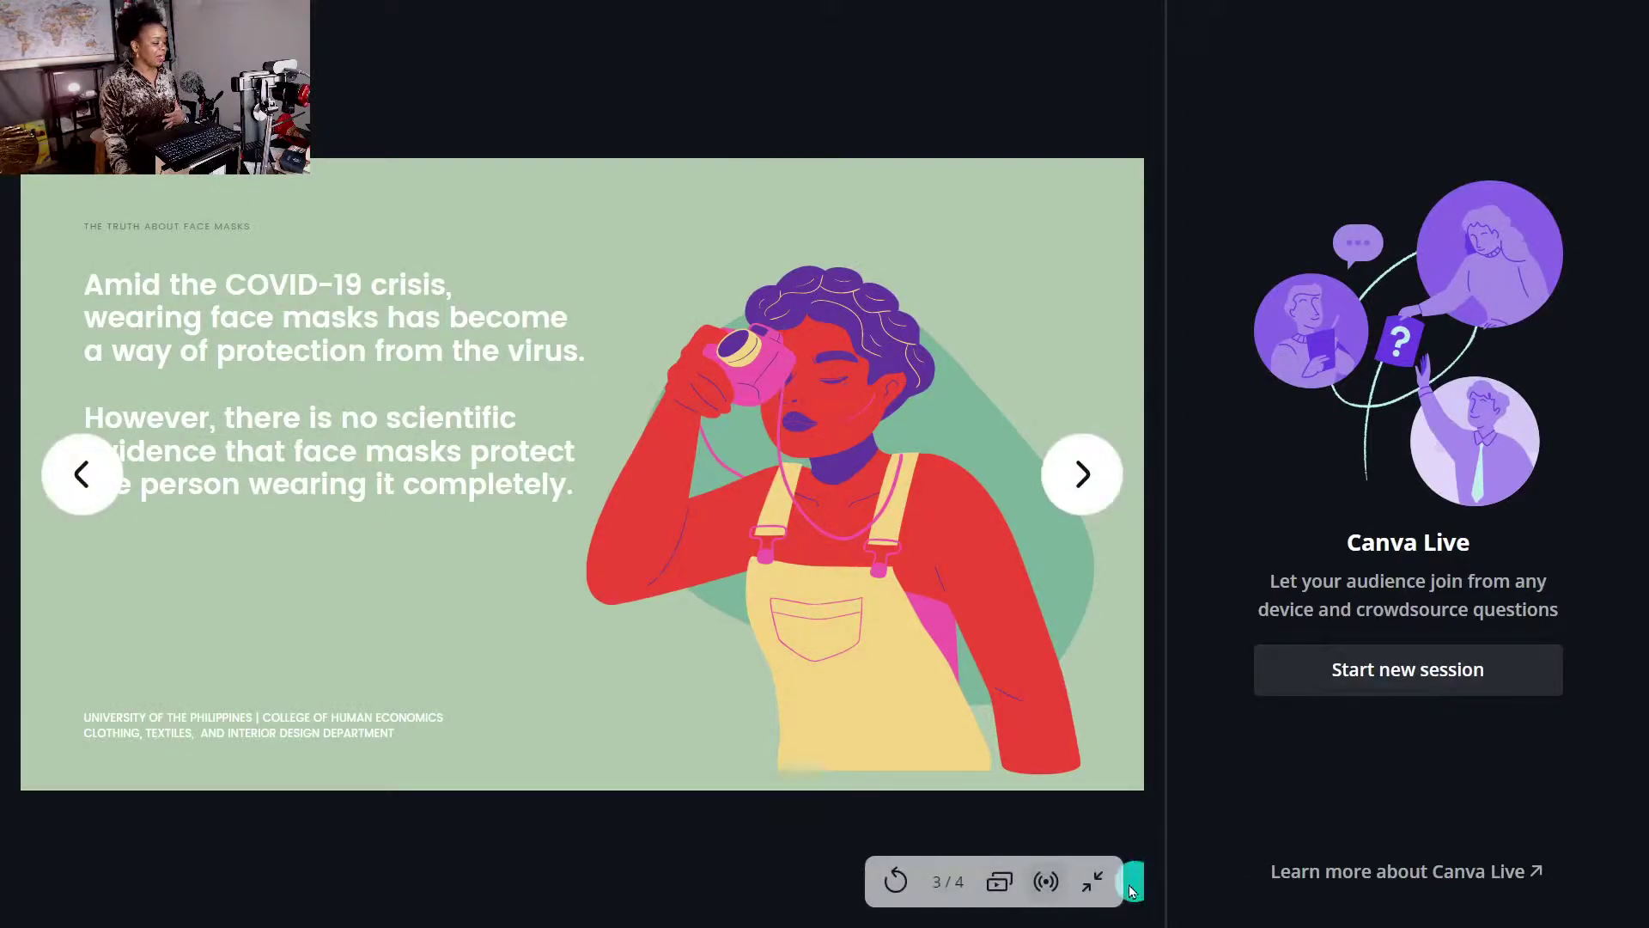
pyautogui.click(1117, 886)
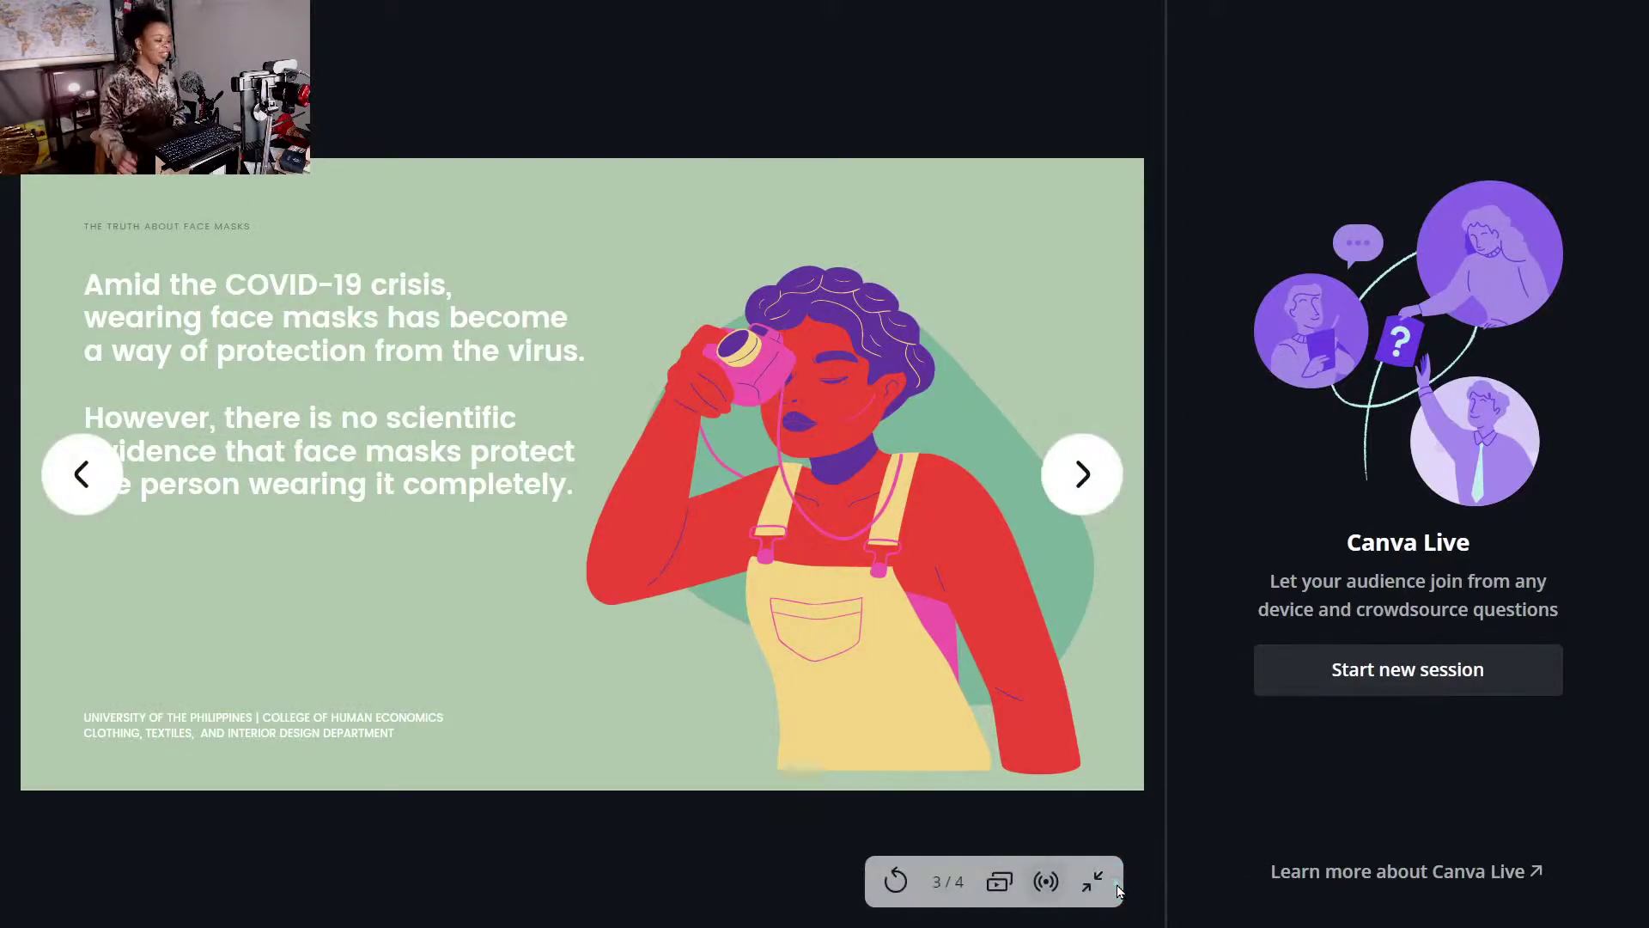
pyautogui.click(1087, 892)
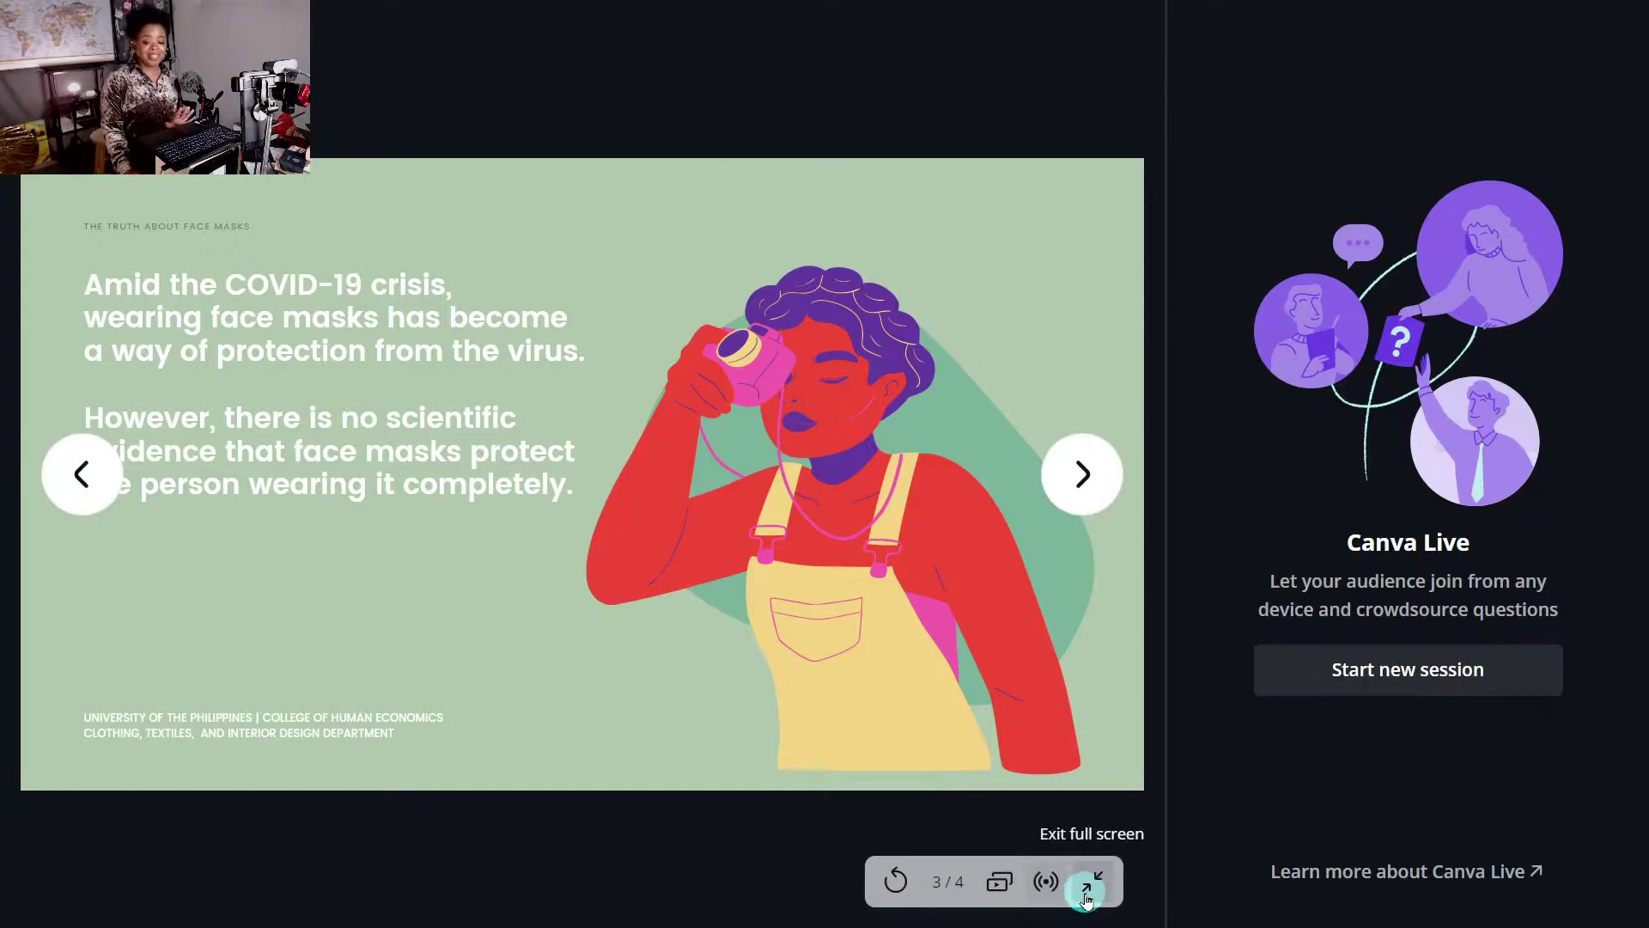
pyautogui.click(1091, 895)
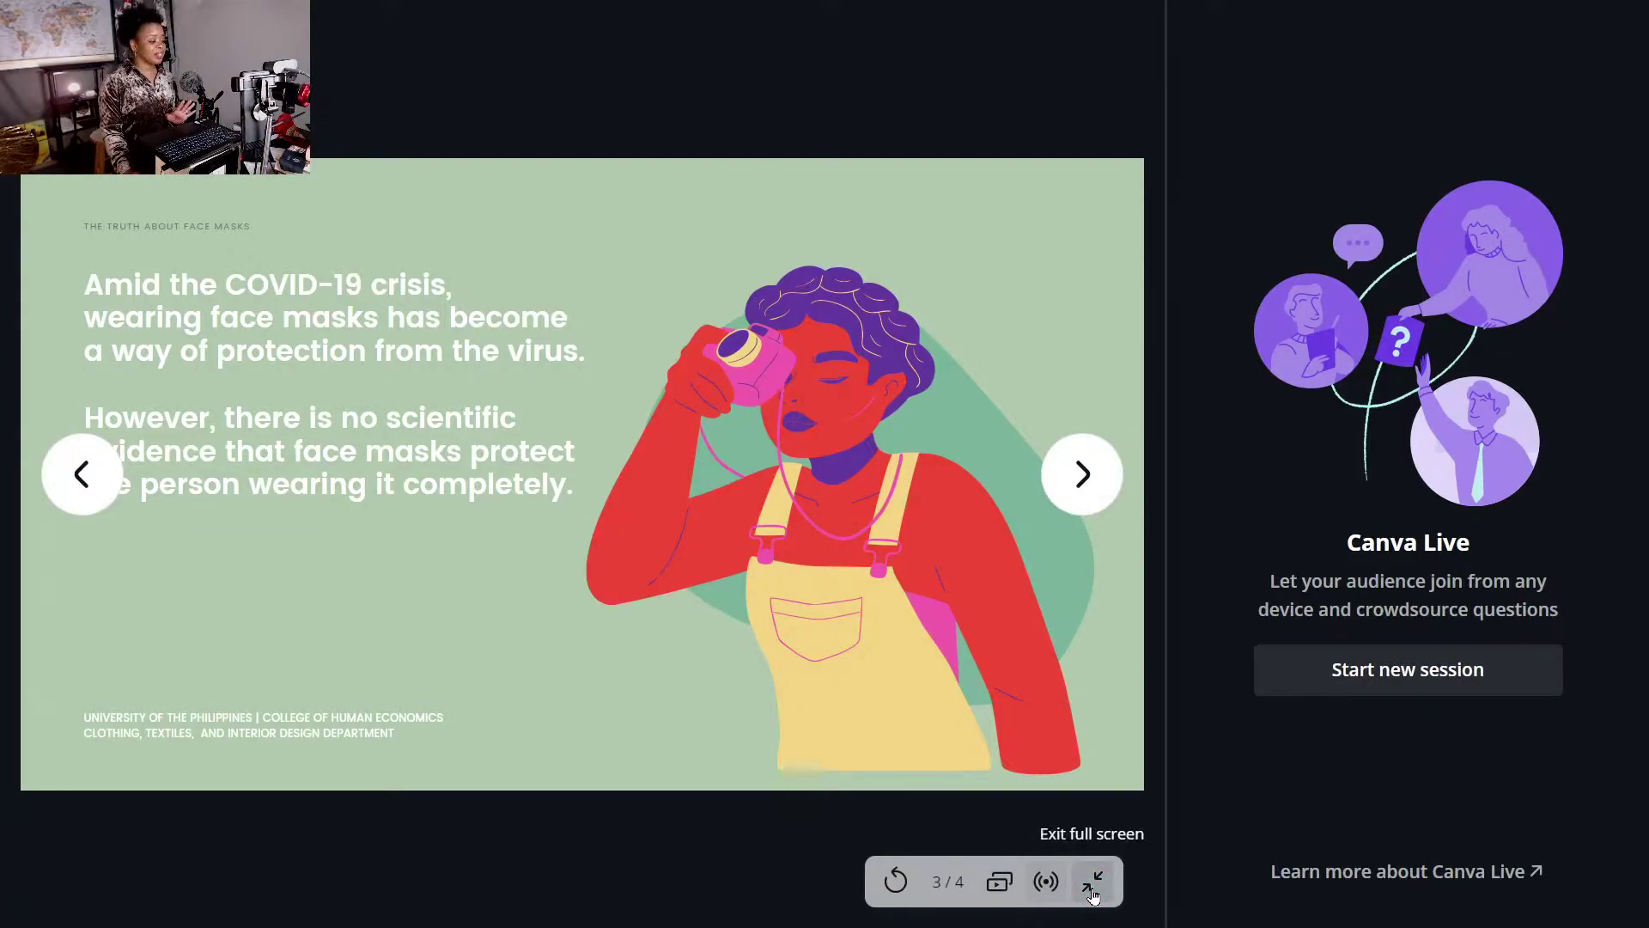
pyautogui.click(1093, 889)
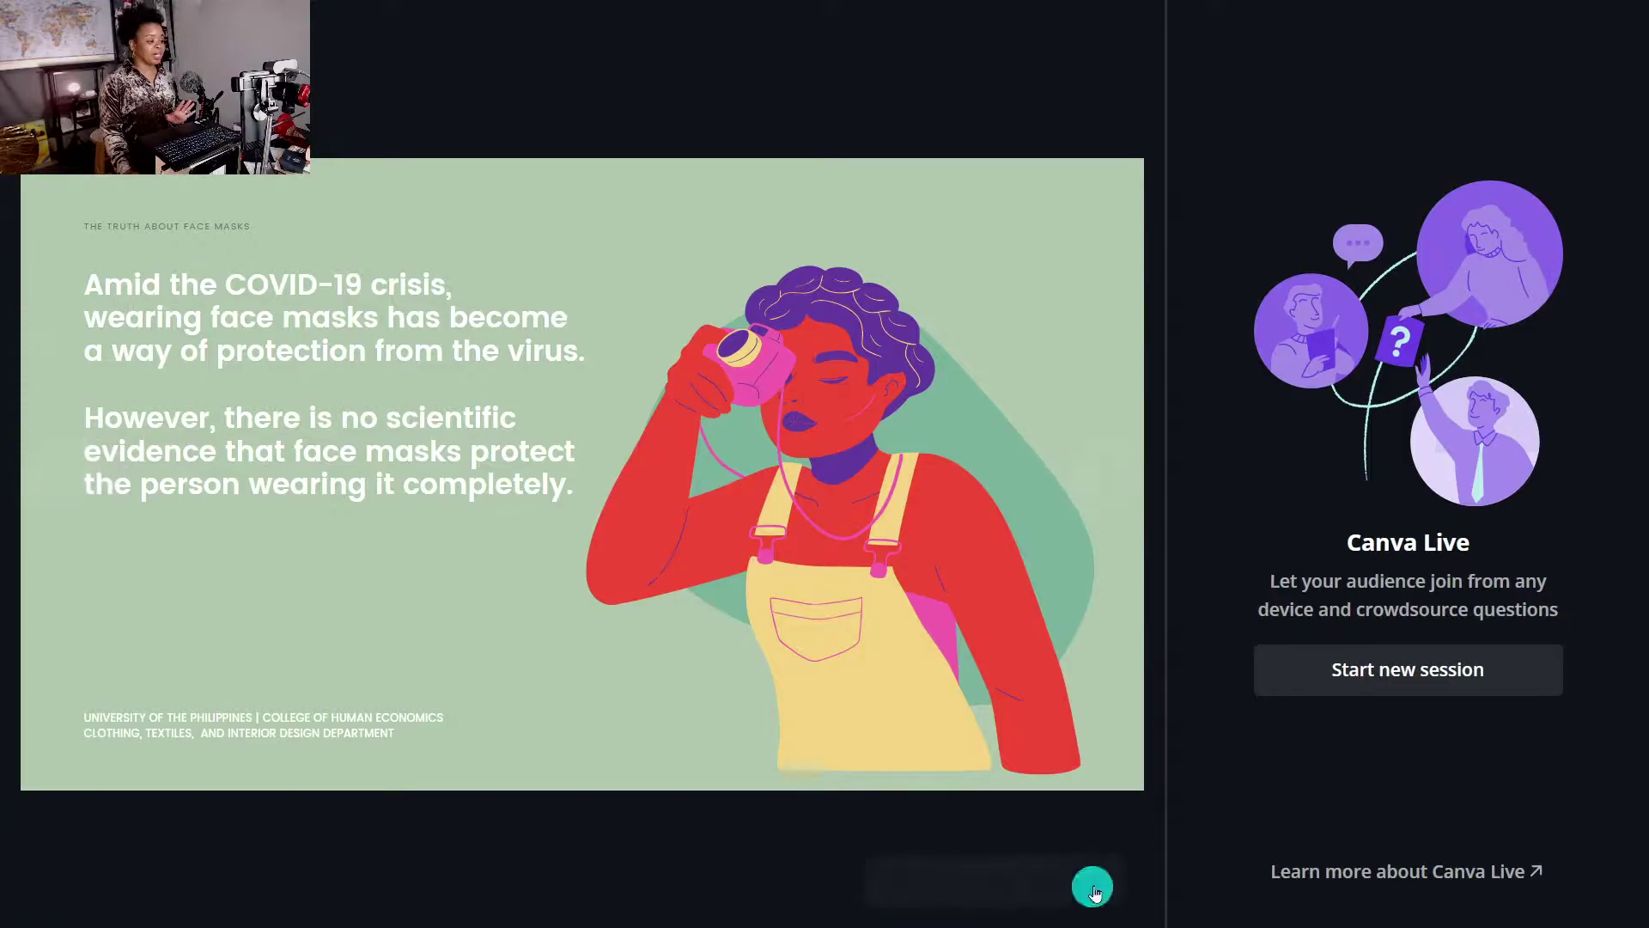
pyautogui.click(1387, 669)
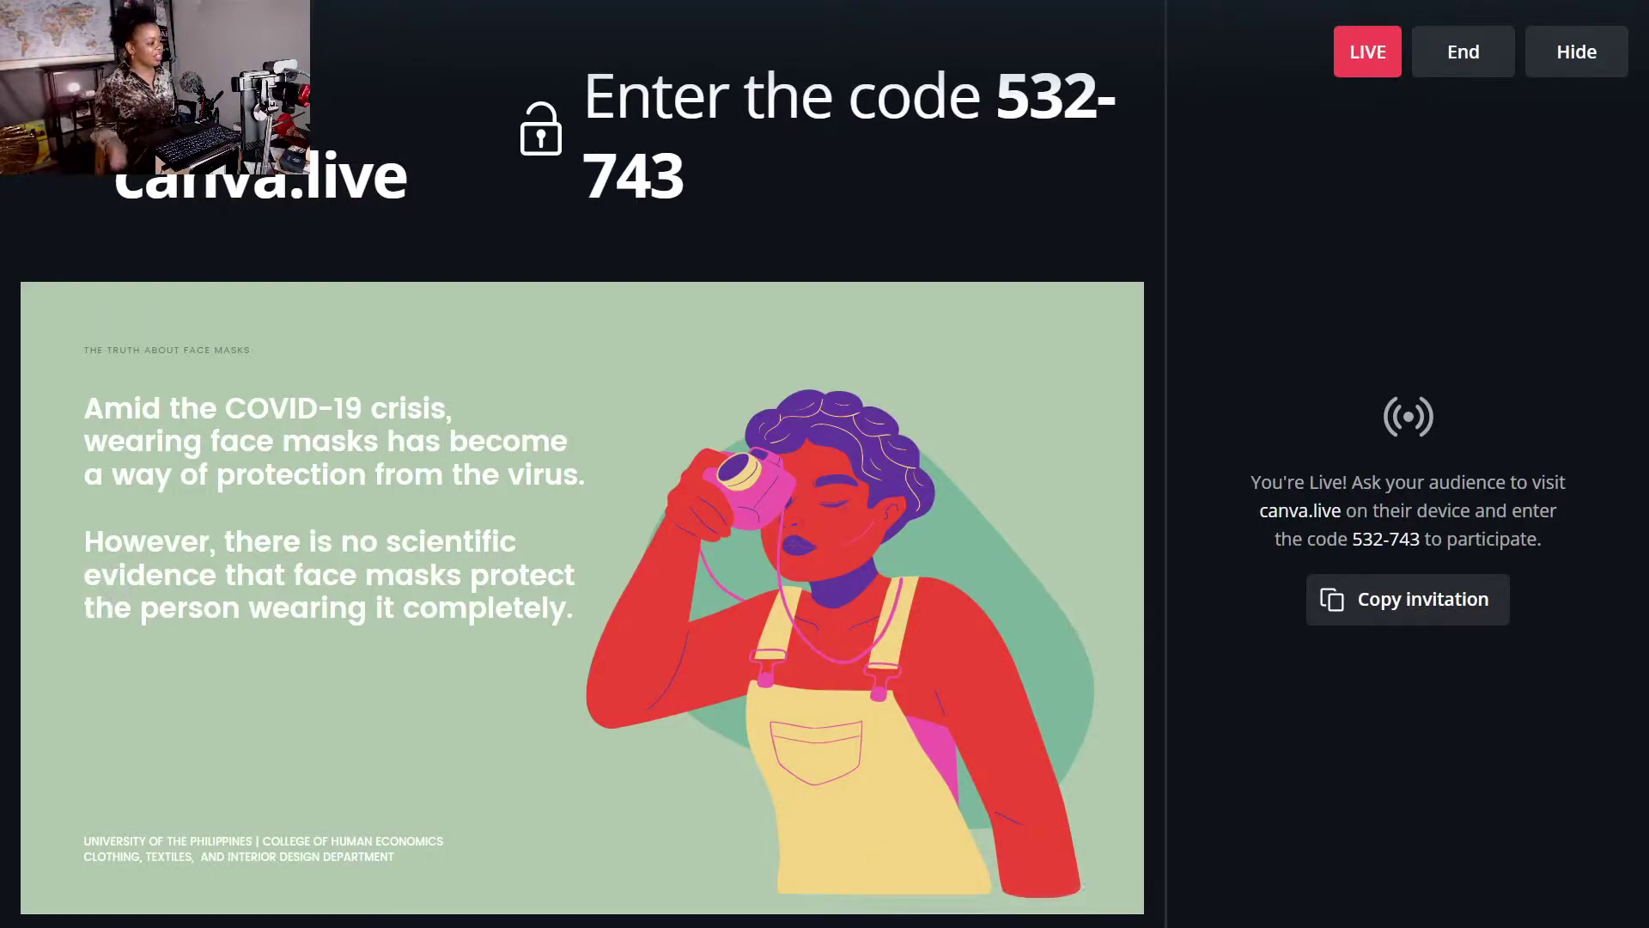
pyautogui.click(1461, 62)
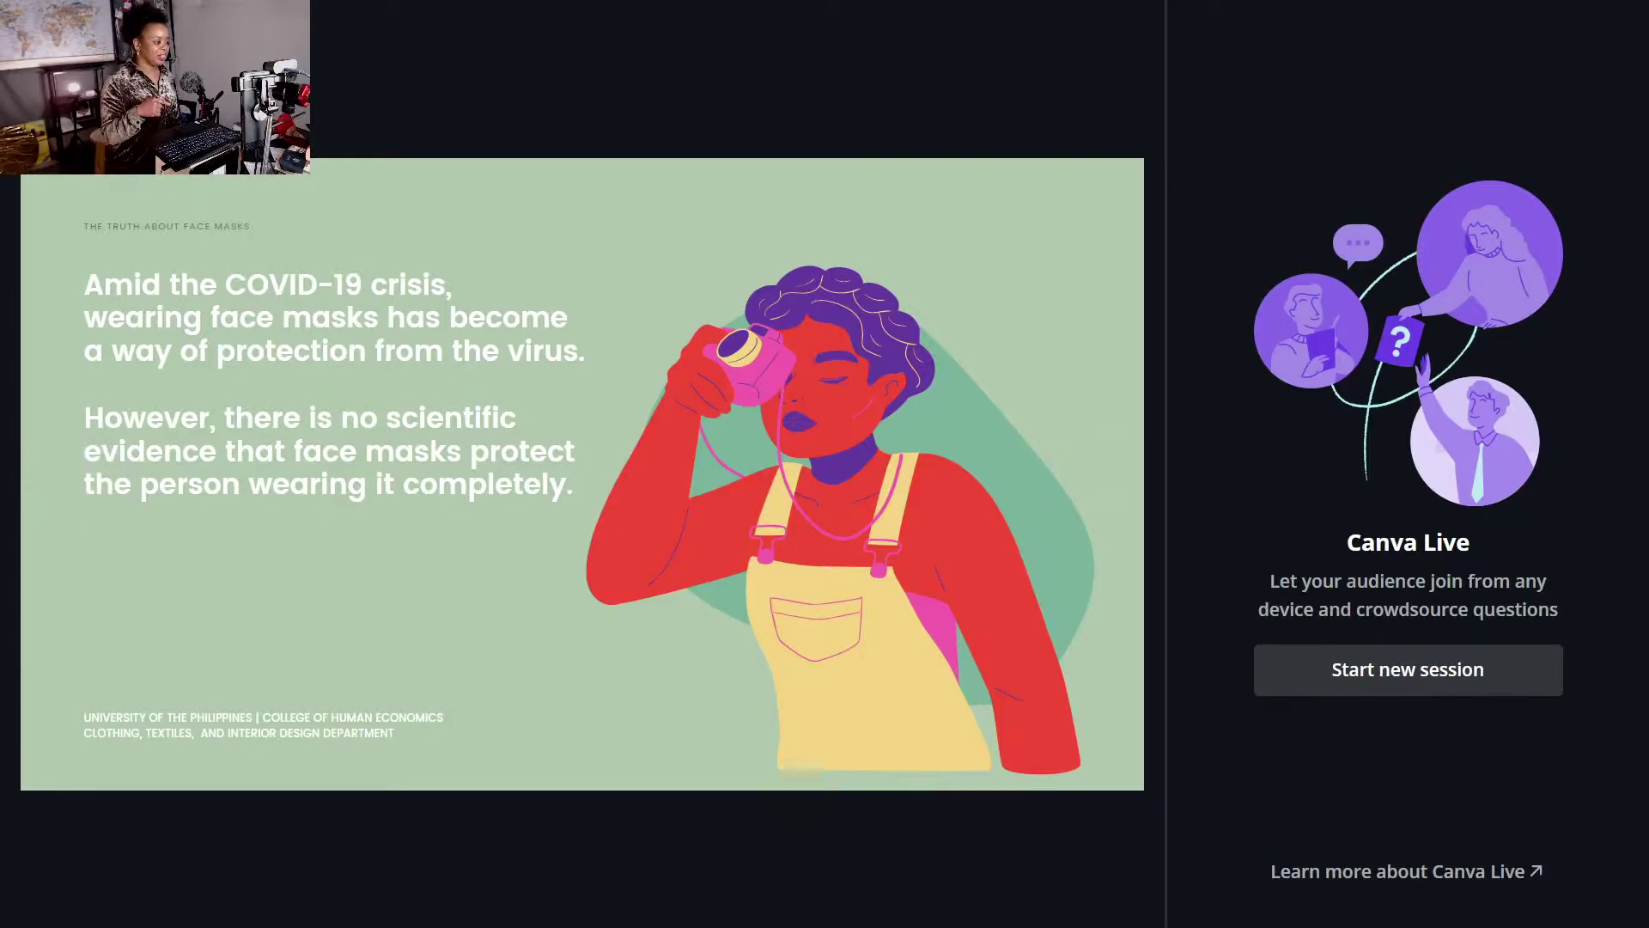
# Step: Leave the full-screen presentation and dismiss the presentation experience rating request
pyautogui.moveTo(1121, 894)
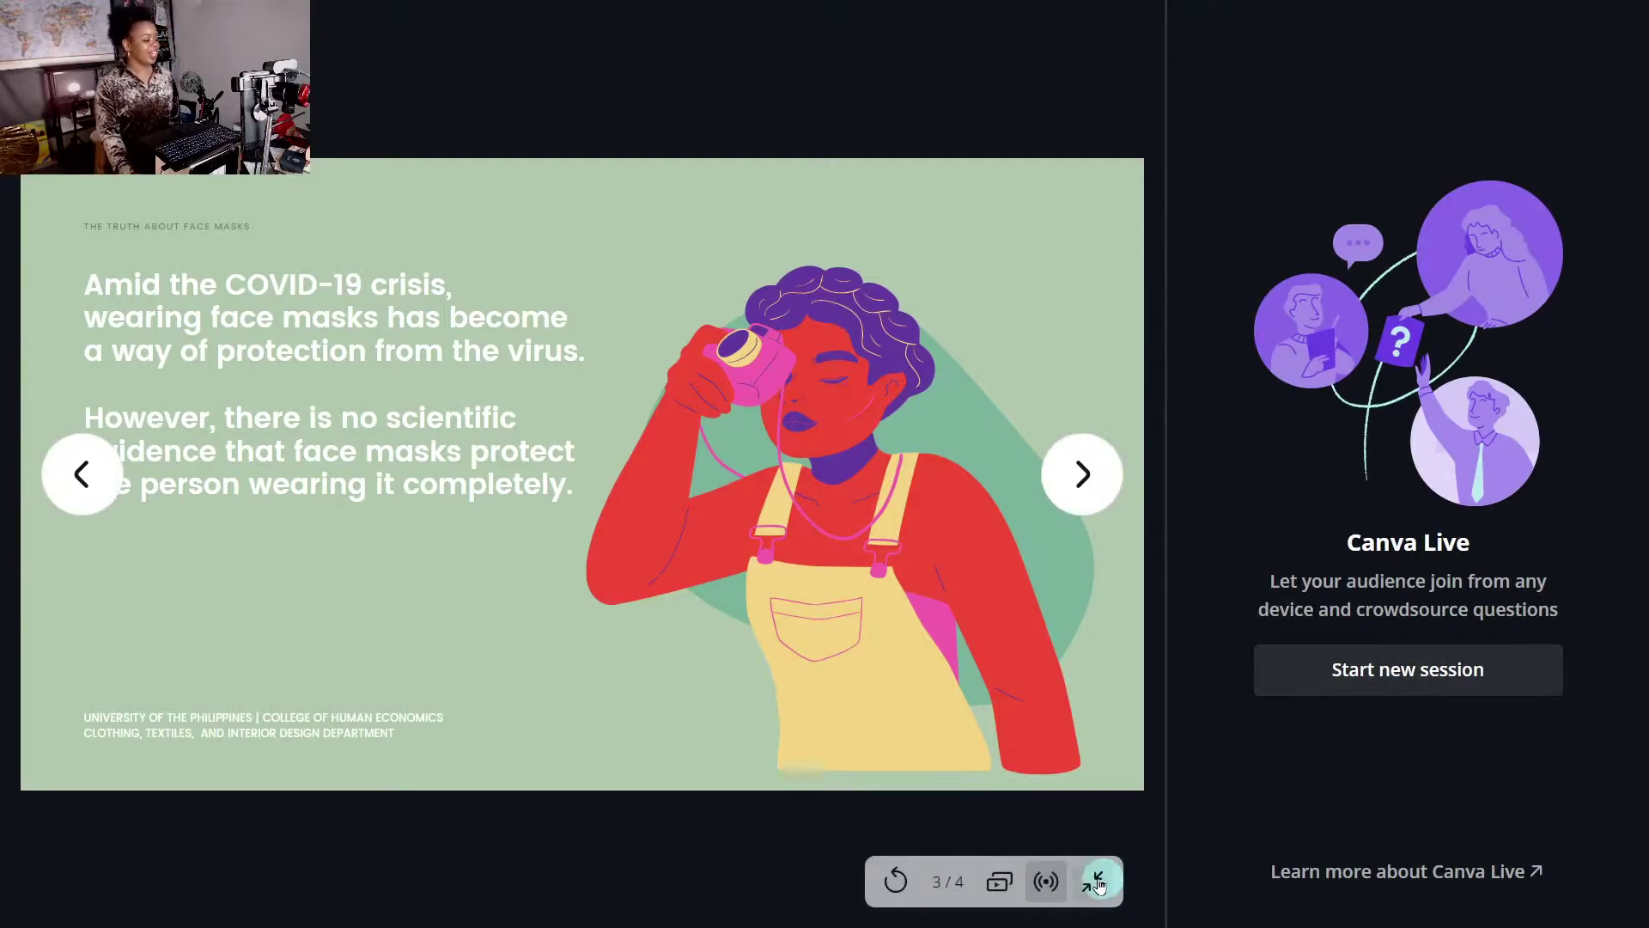
pyautogui.click(1093, 881)
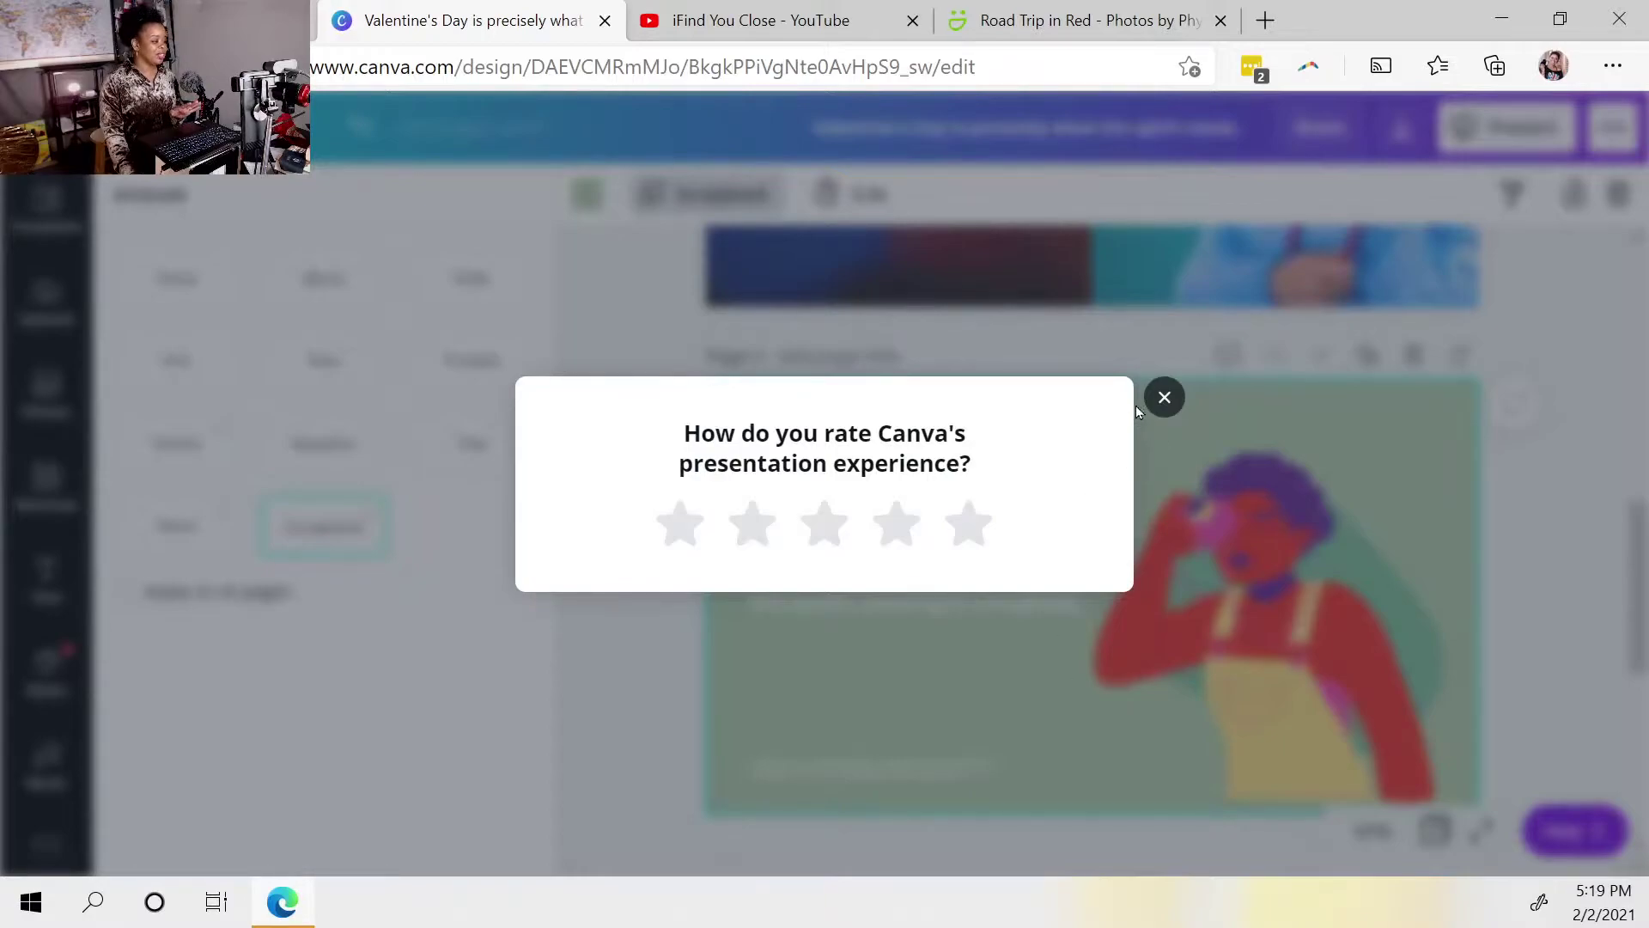
pyautogui.click(1165, 399)
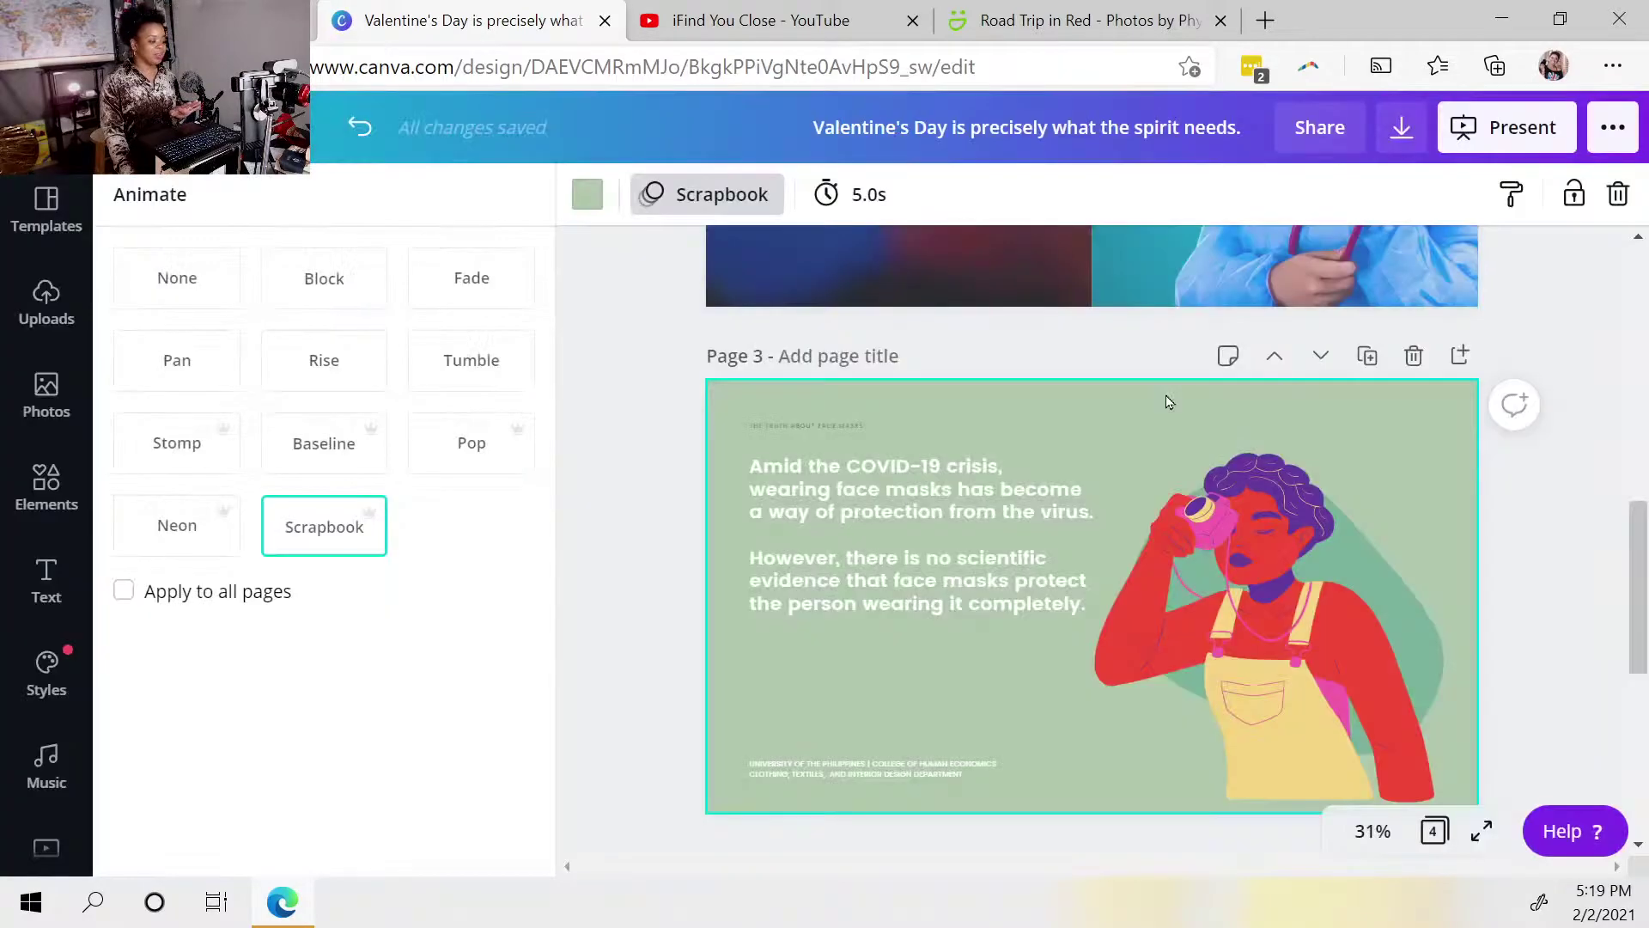
# Step: Present in full screen with Canva Live hidden, review pages 1 to 3 again, and return to the editor with the animation options closed
pyautogui.click(1482, 831)
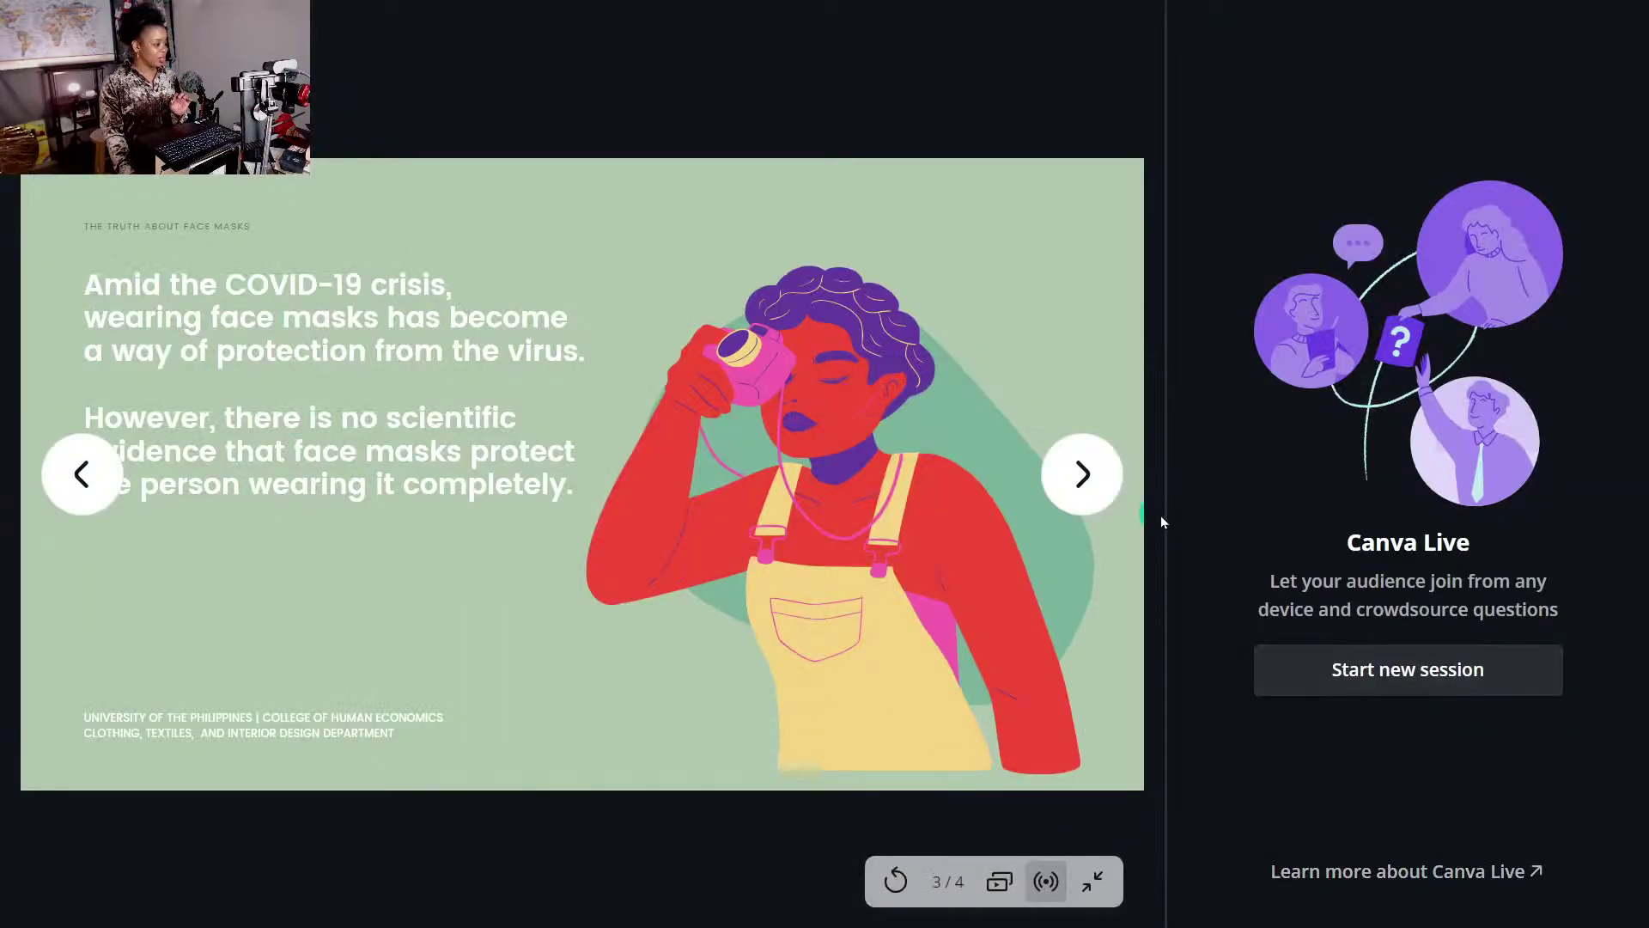
pyautogui.click(1045, 882)
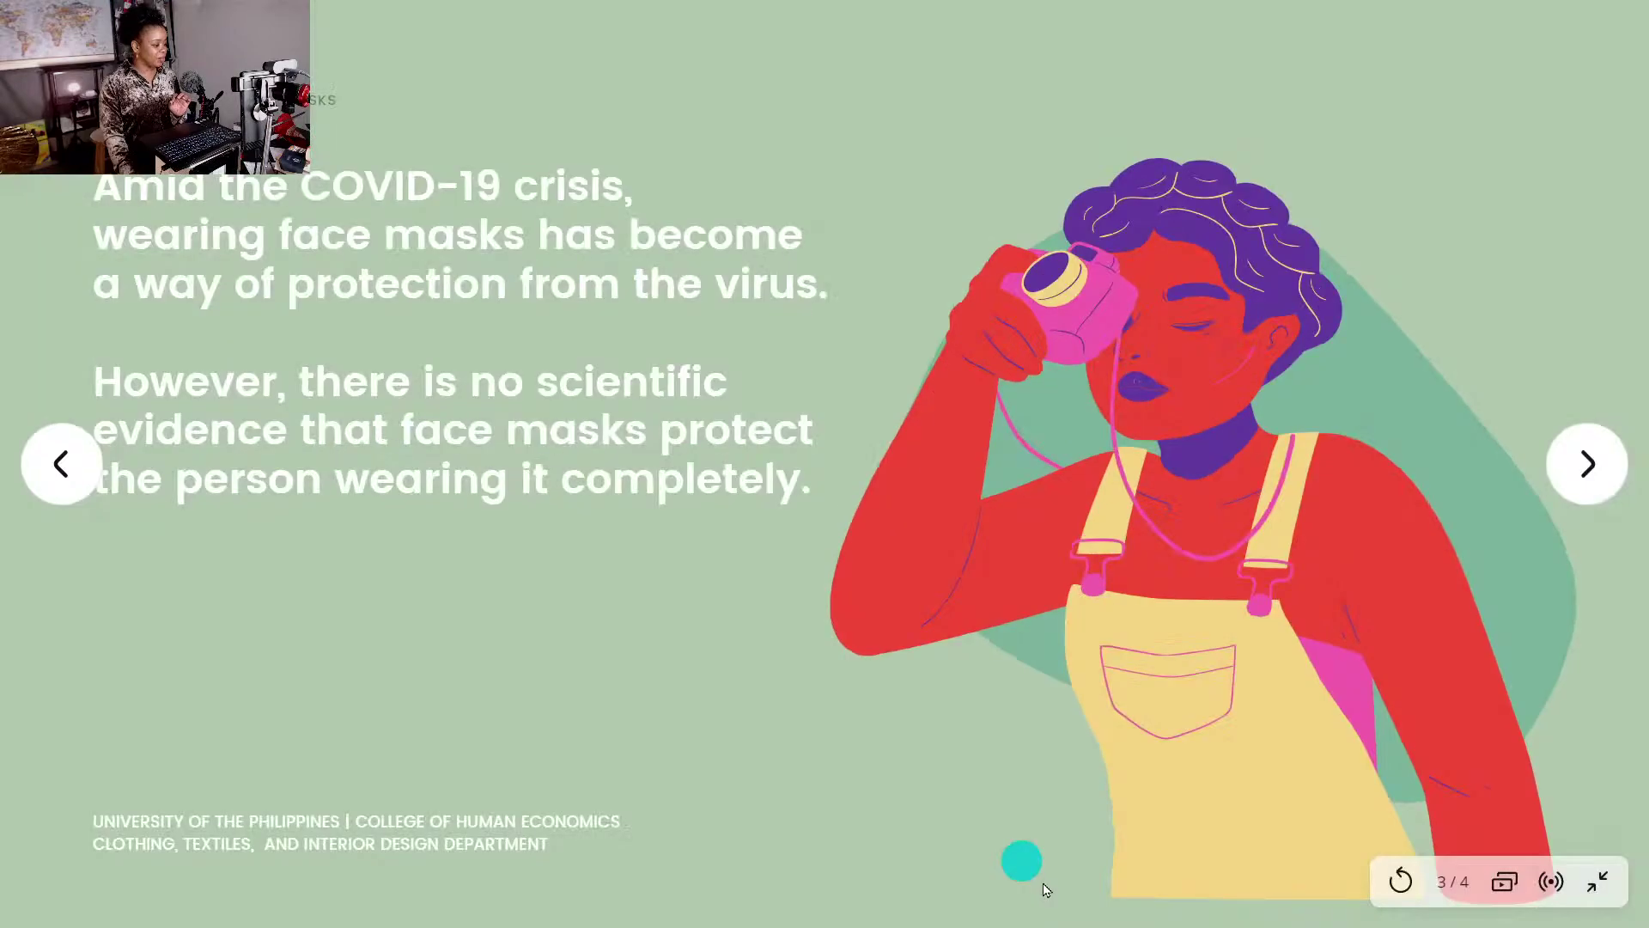
pyautogui.click(62, 474)
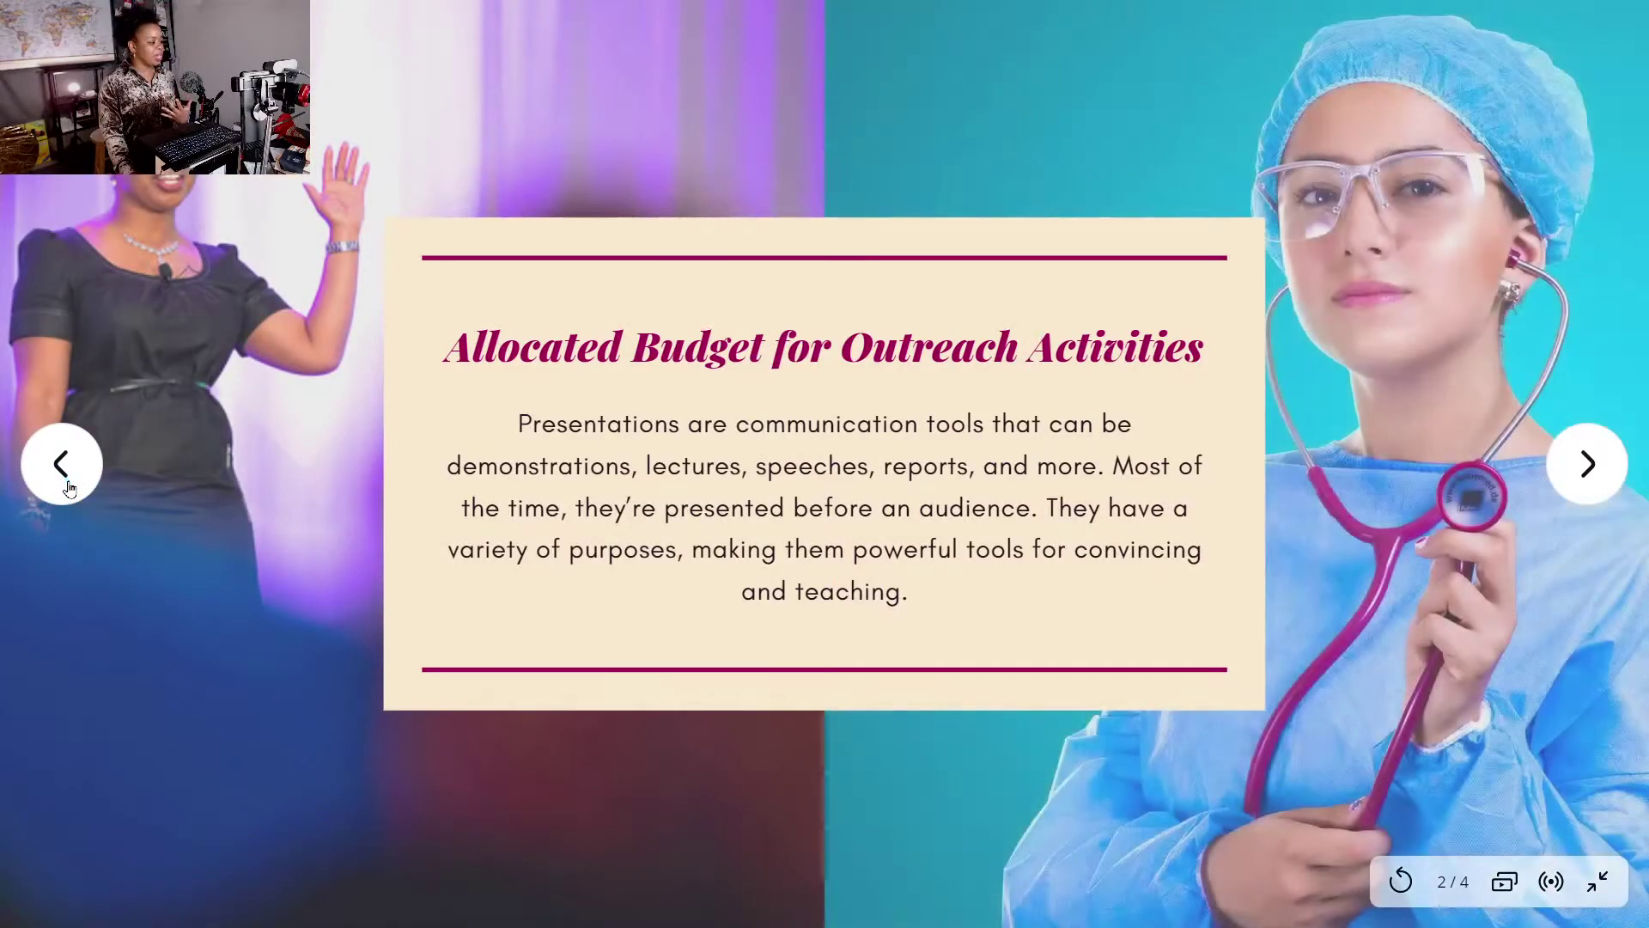
pyautogui.click(69, 486)
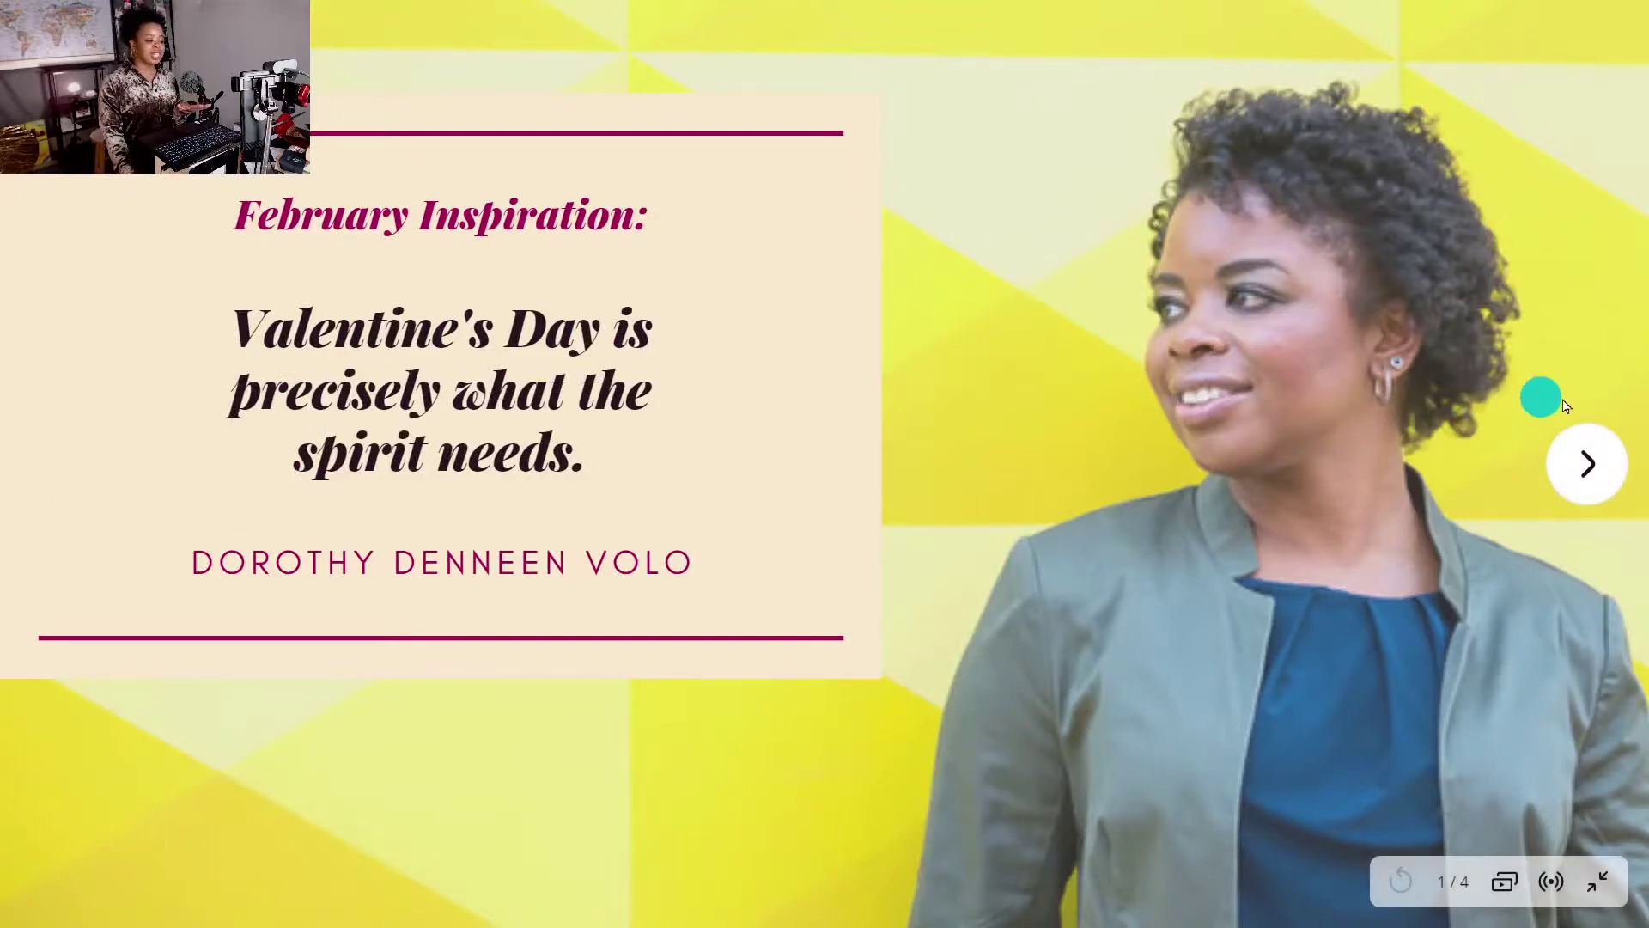
pyautogui.click(1599, 478)
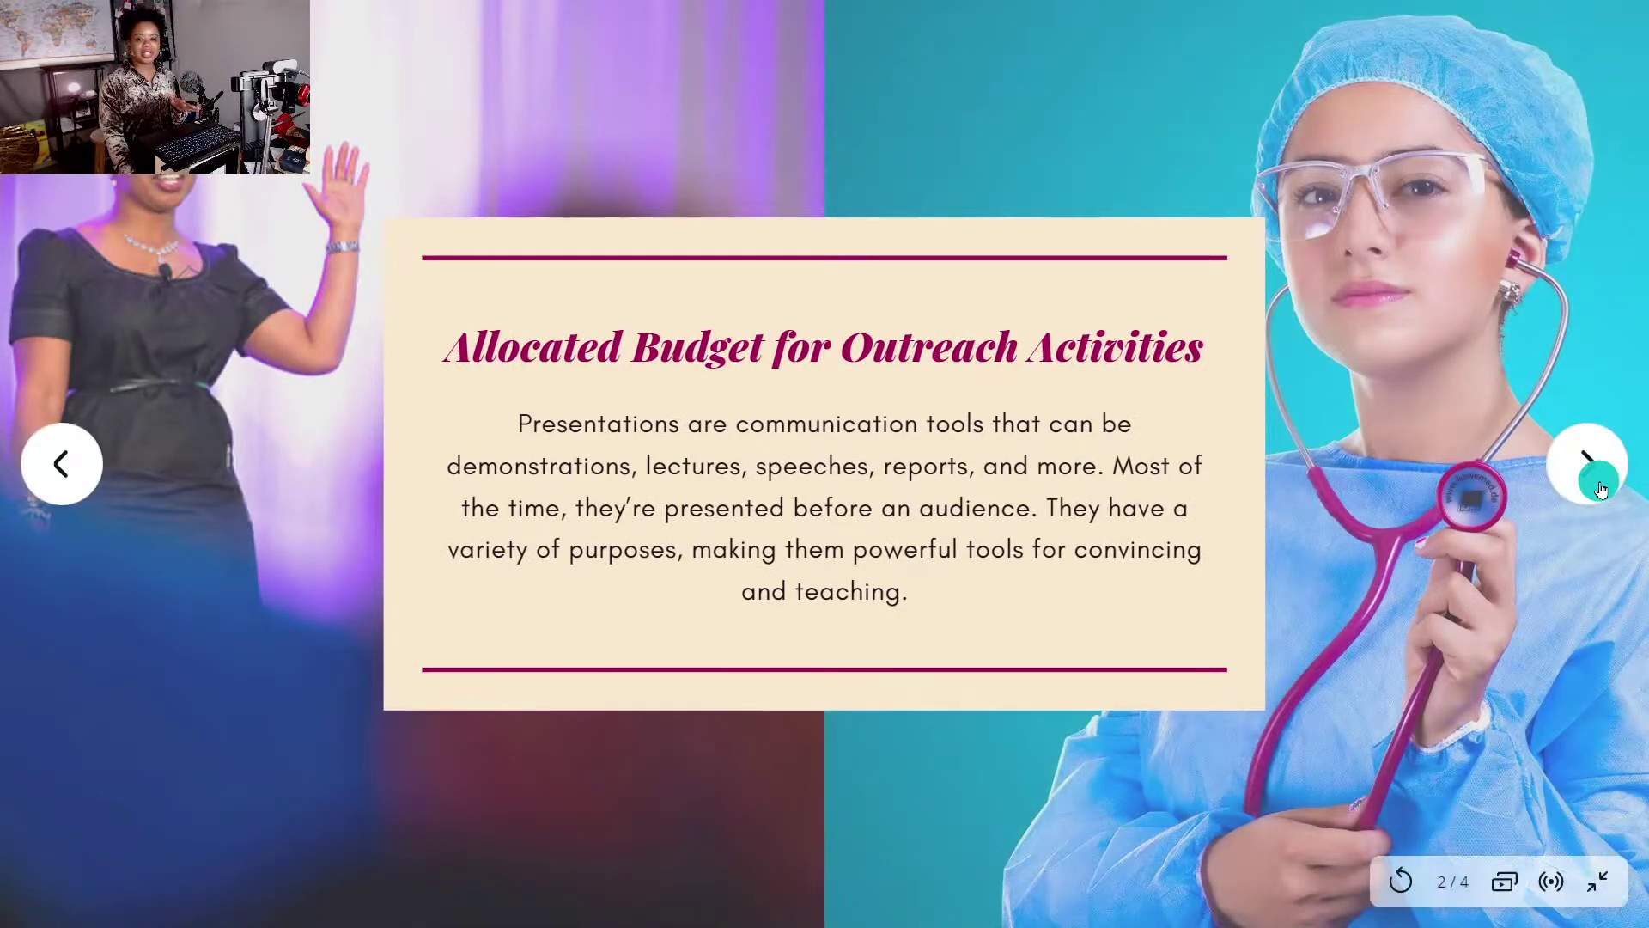
pyautogui.click(1589, 474)
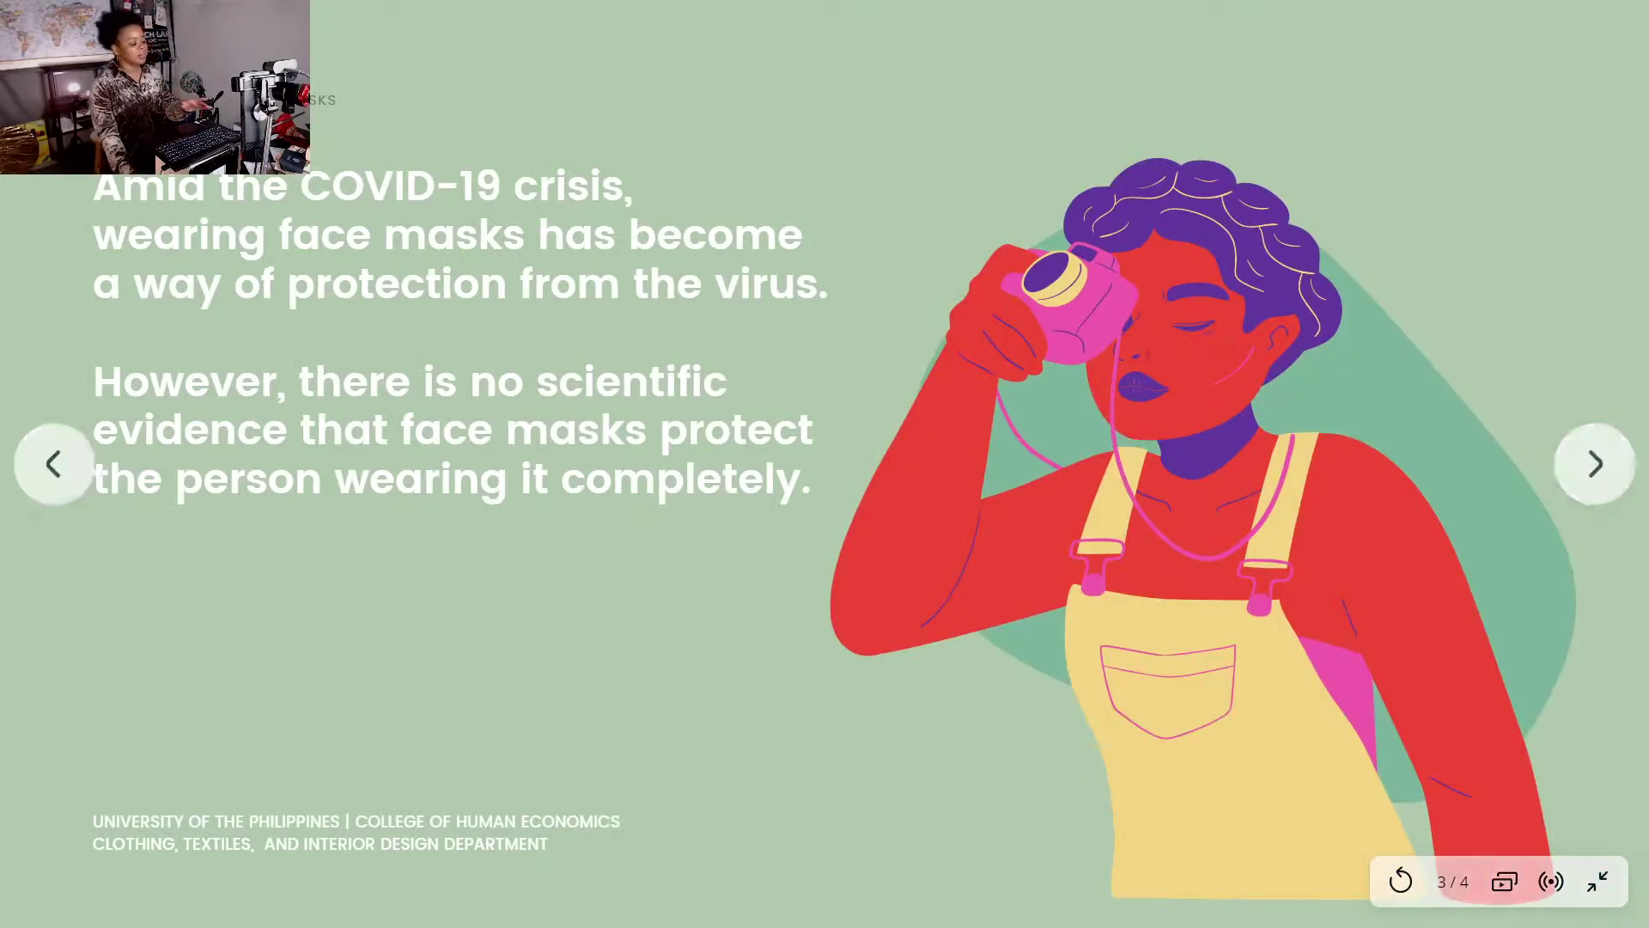
pyautogui.press('Escape')
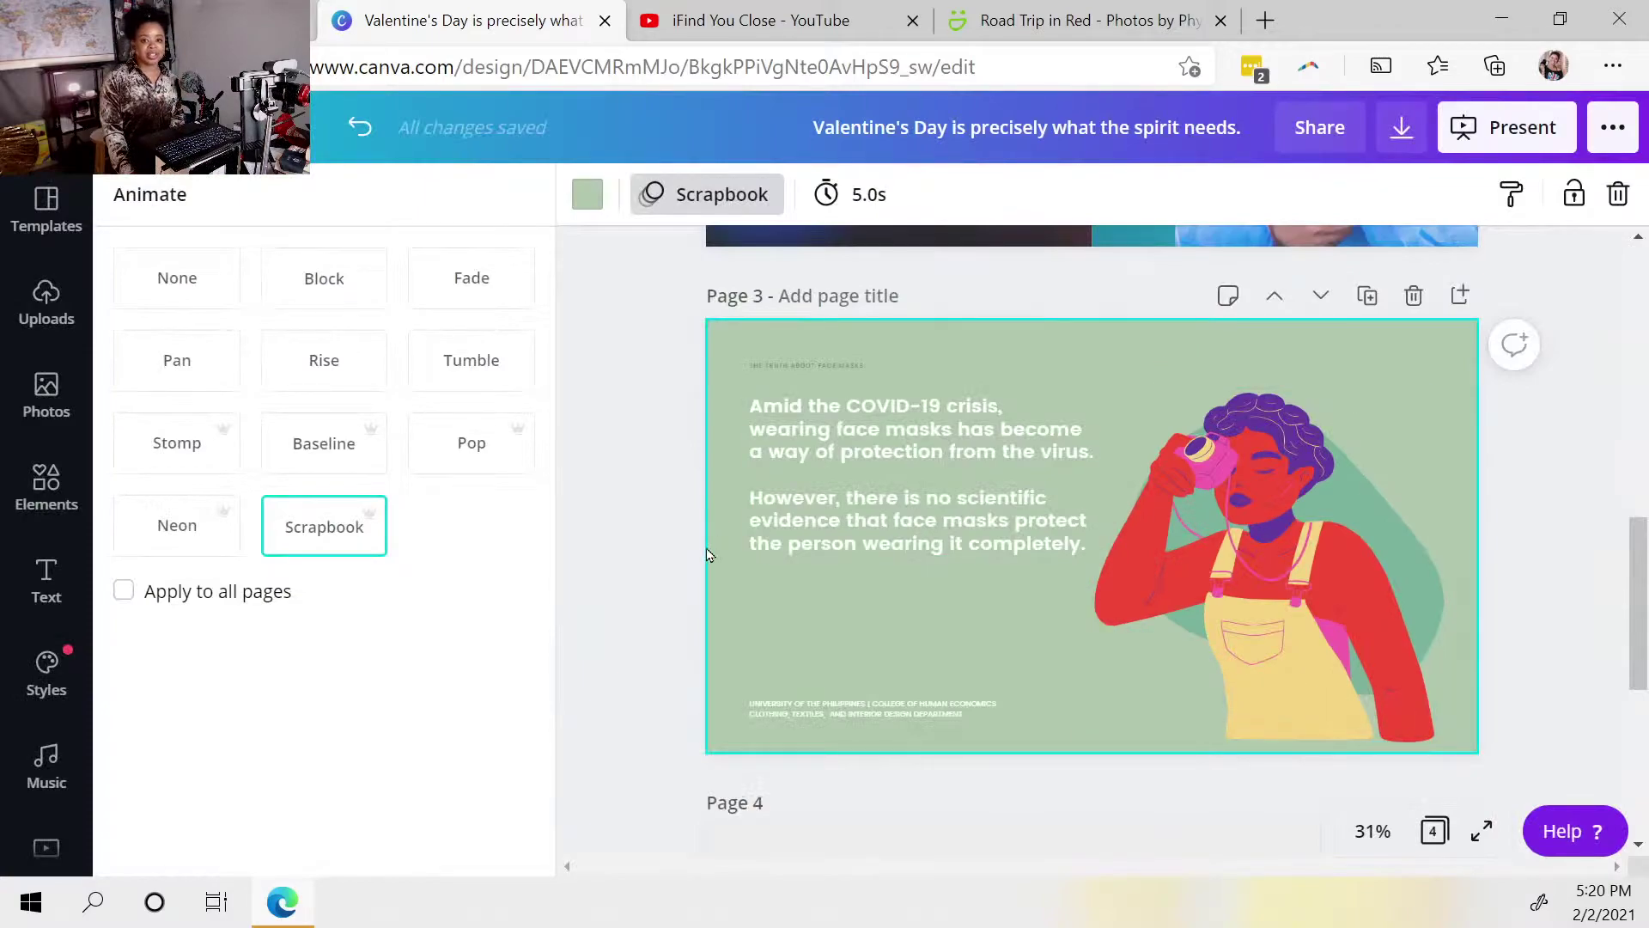
pyautogui.click(648, 500)
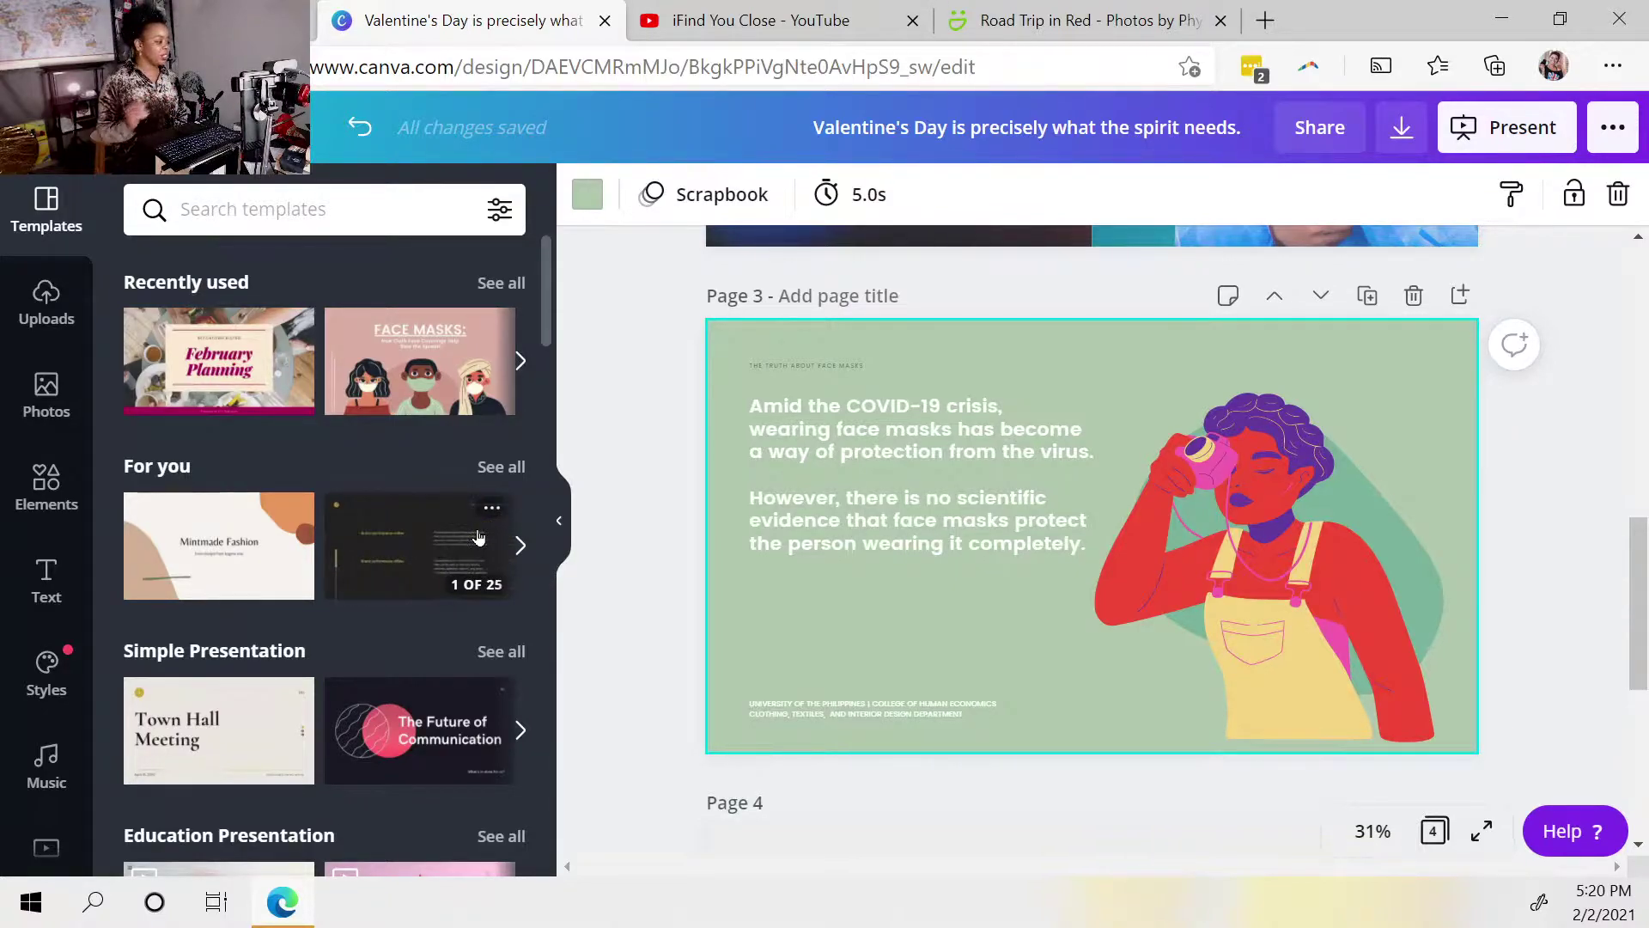
# Step: Search the web for "canva pricing" in a new browser tab and open Canva's official pricing plans page from the results
pyautogui.scroll(-3, 478, 537)
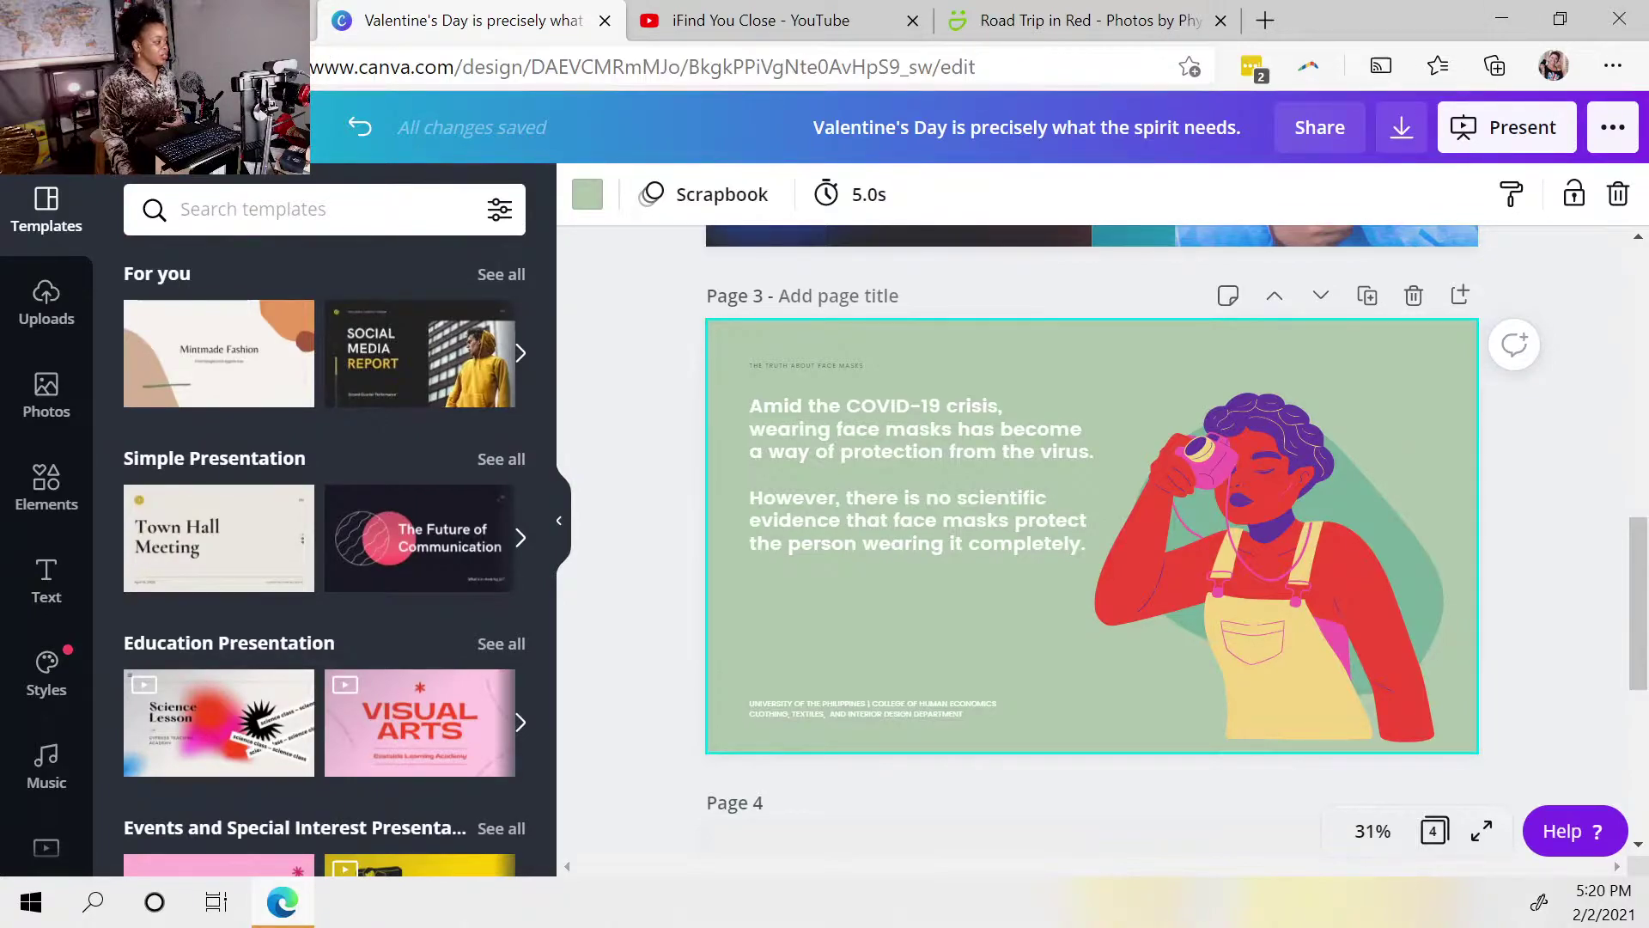
pyautogui.click(1265, 20)
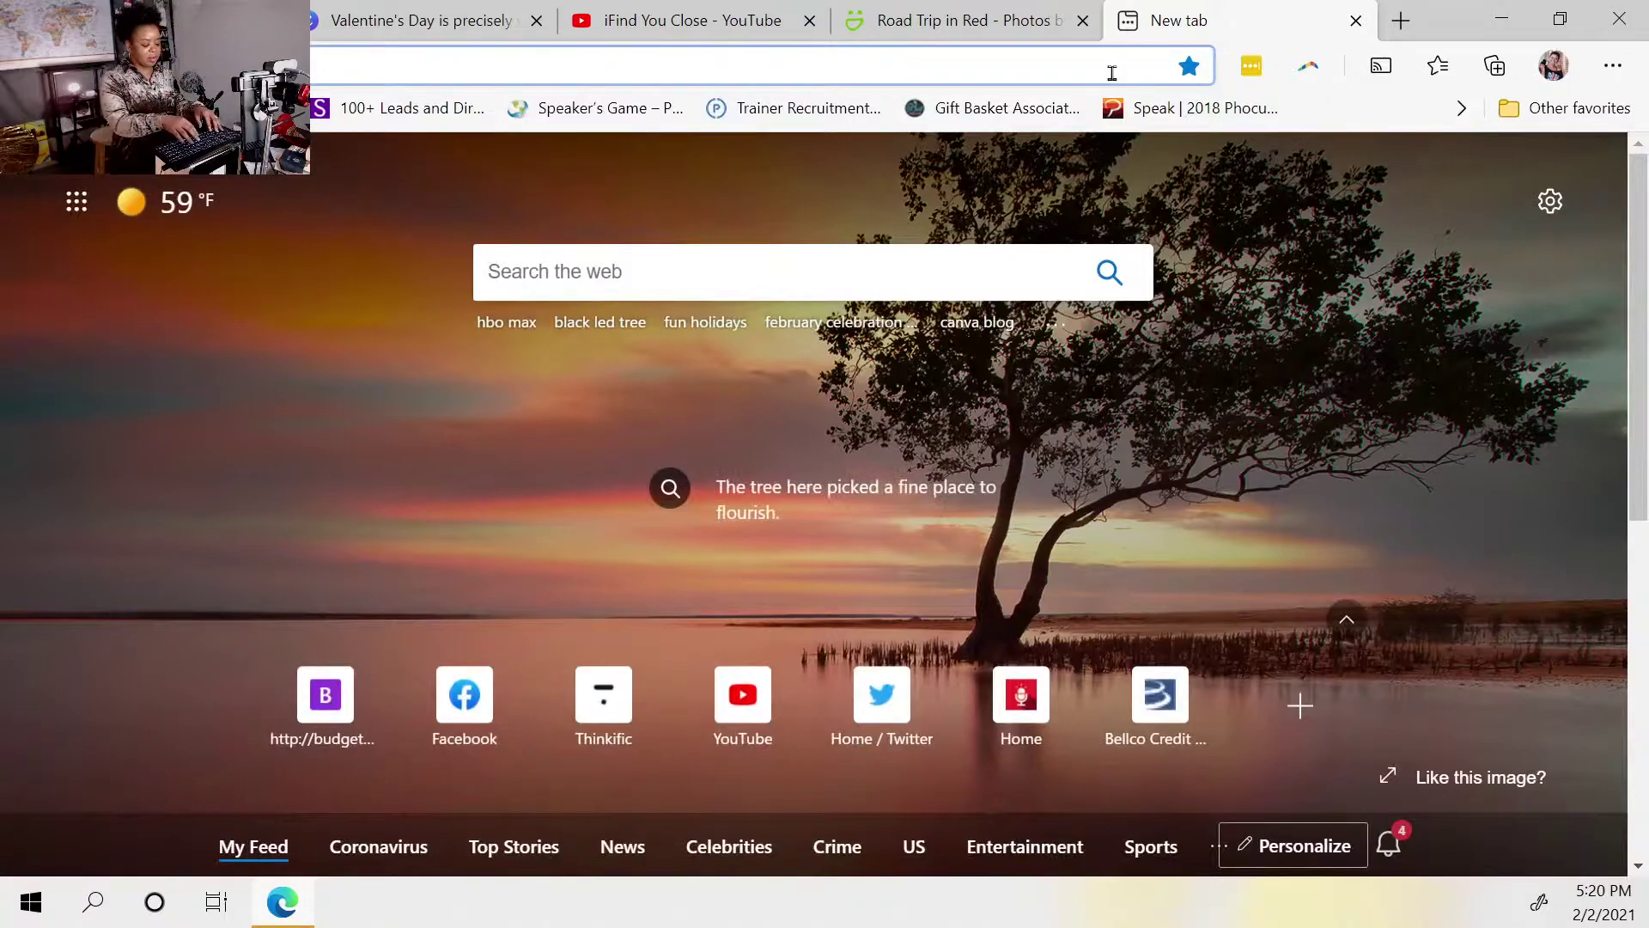
pyautogui.write('canva b')
pyautogui.write('cing')
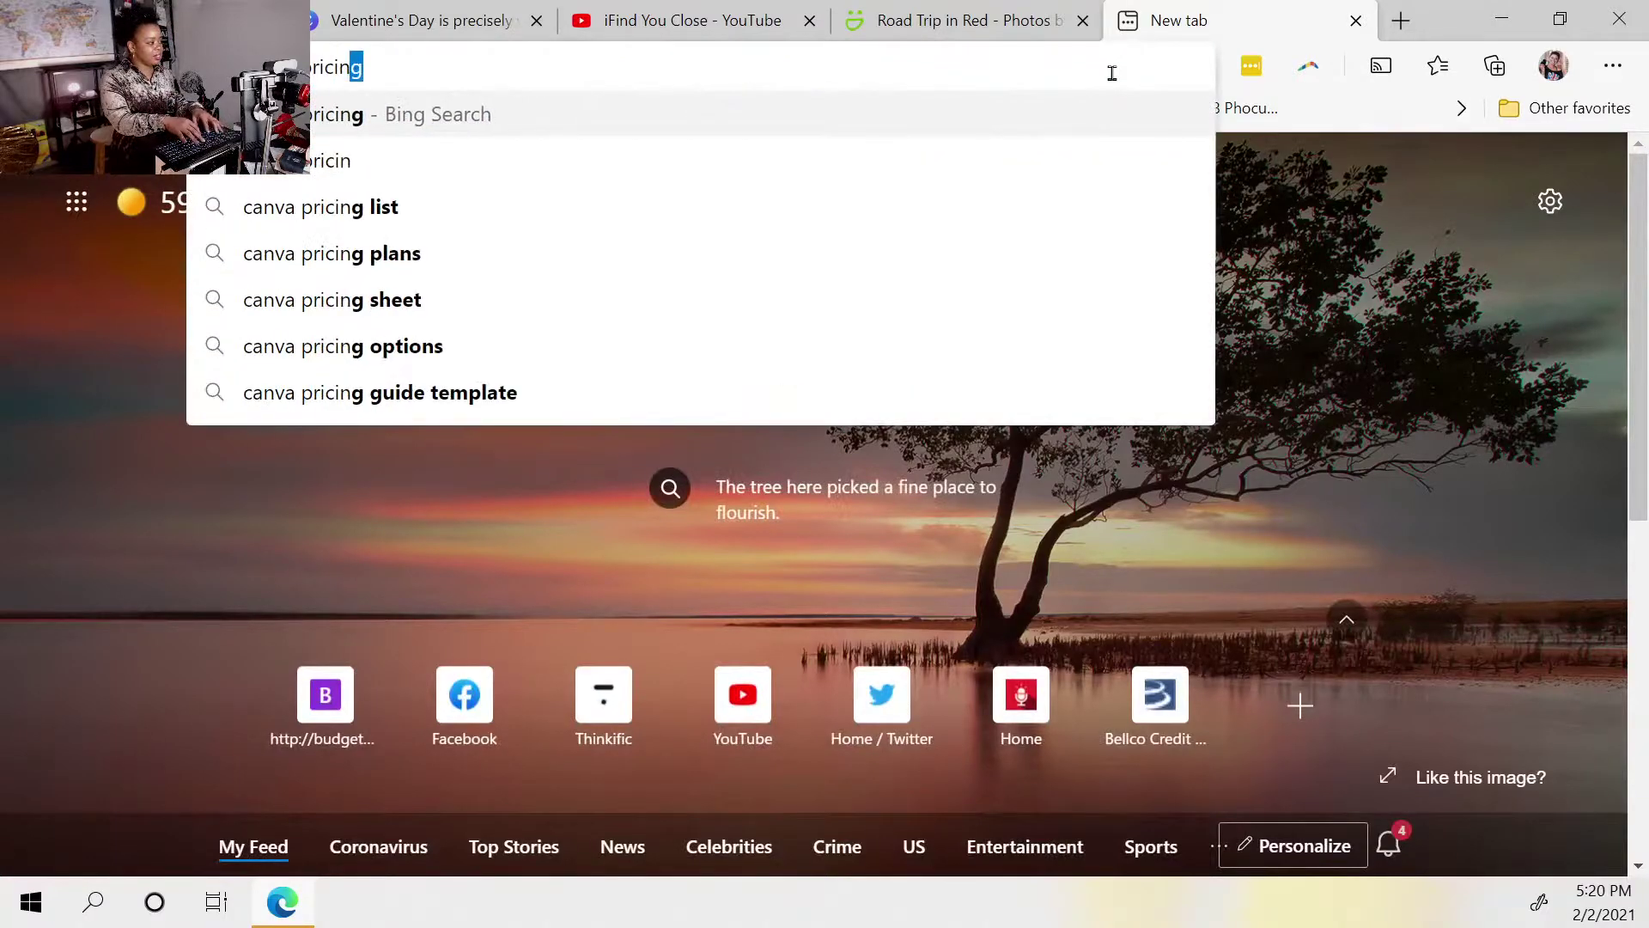
pyautogui.press('Return')
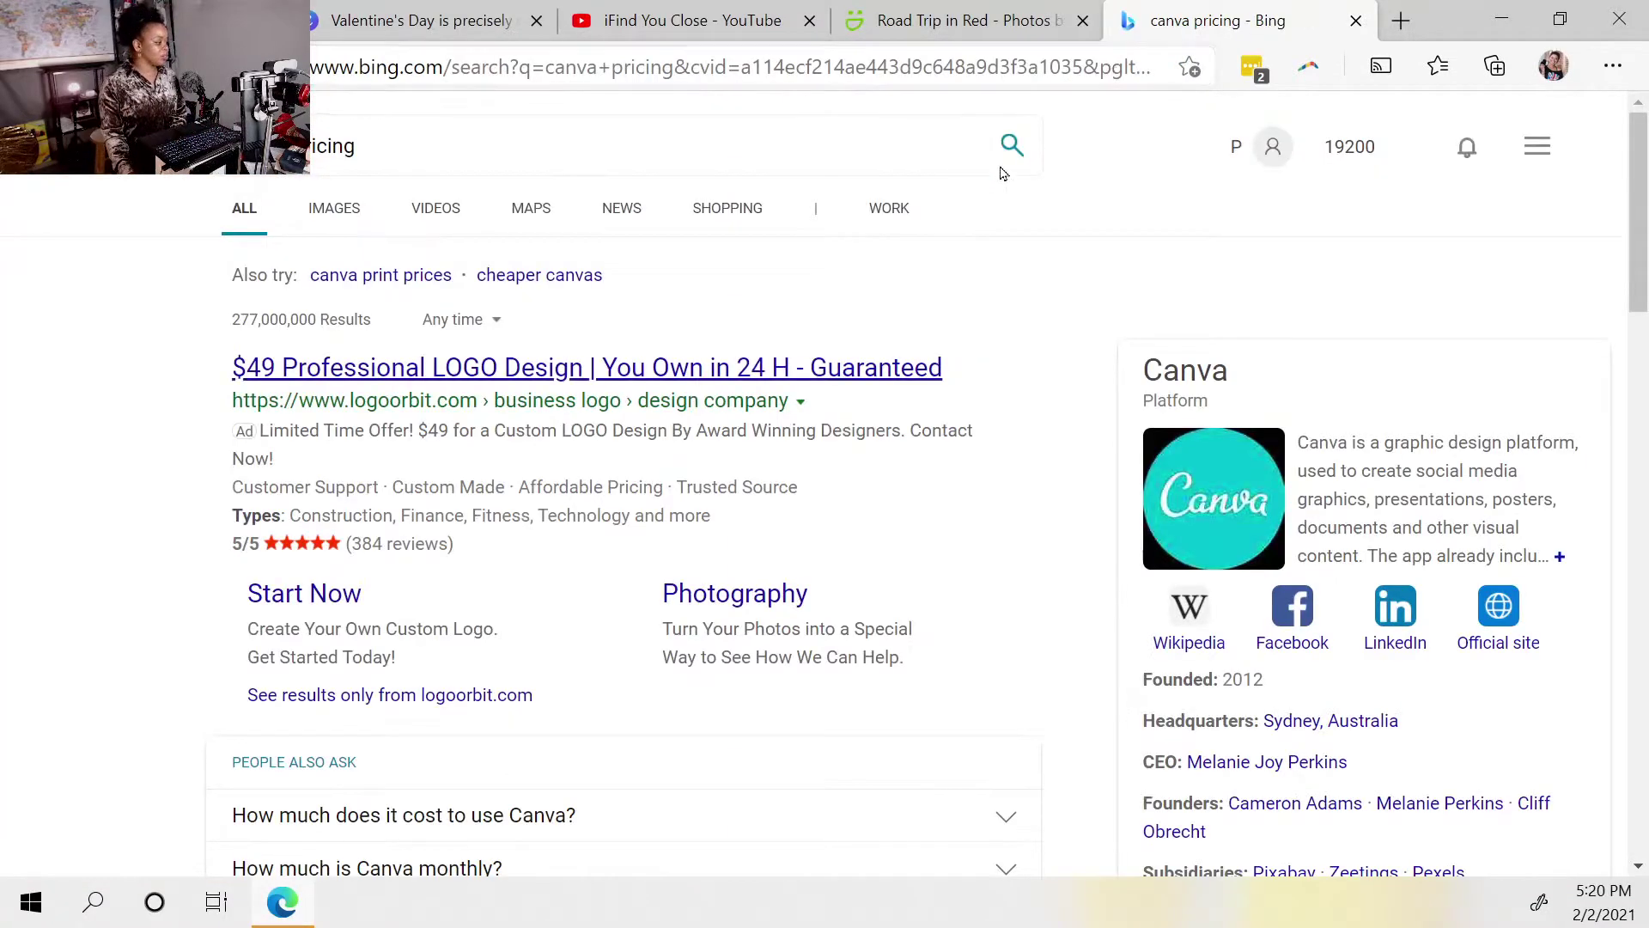
pyautogui.scroll(-5, 349, 674)
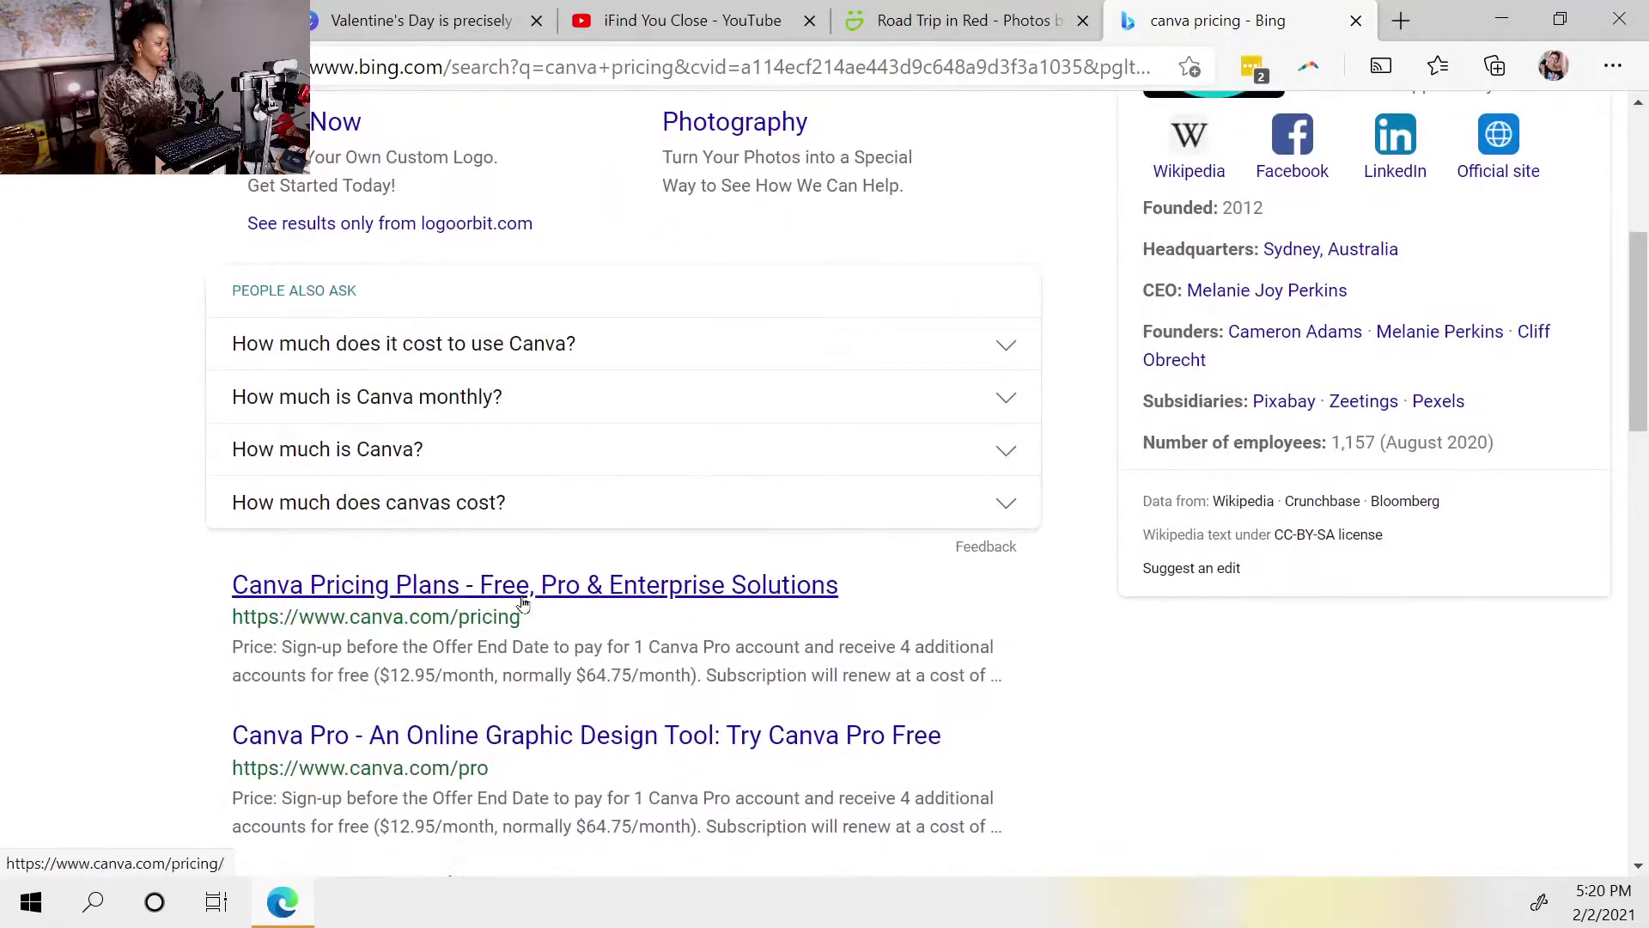
pyautogui.click(640, 594)
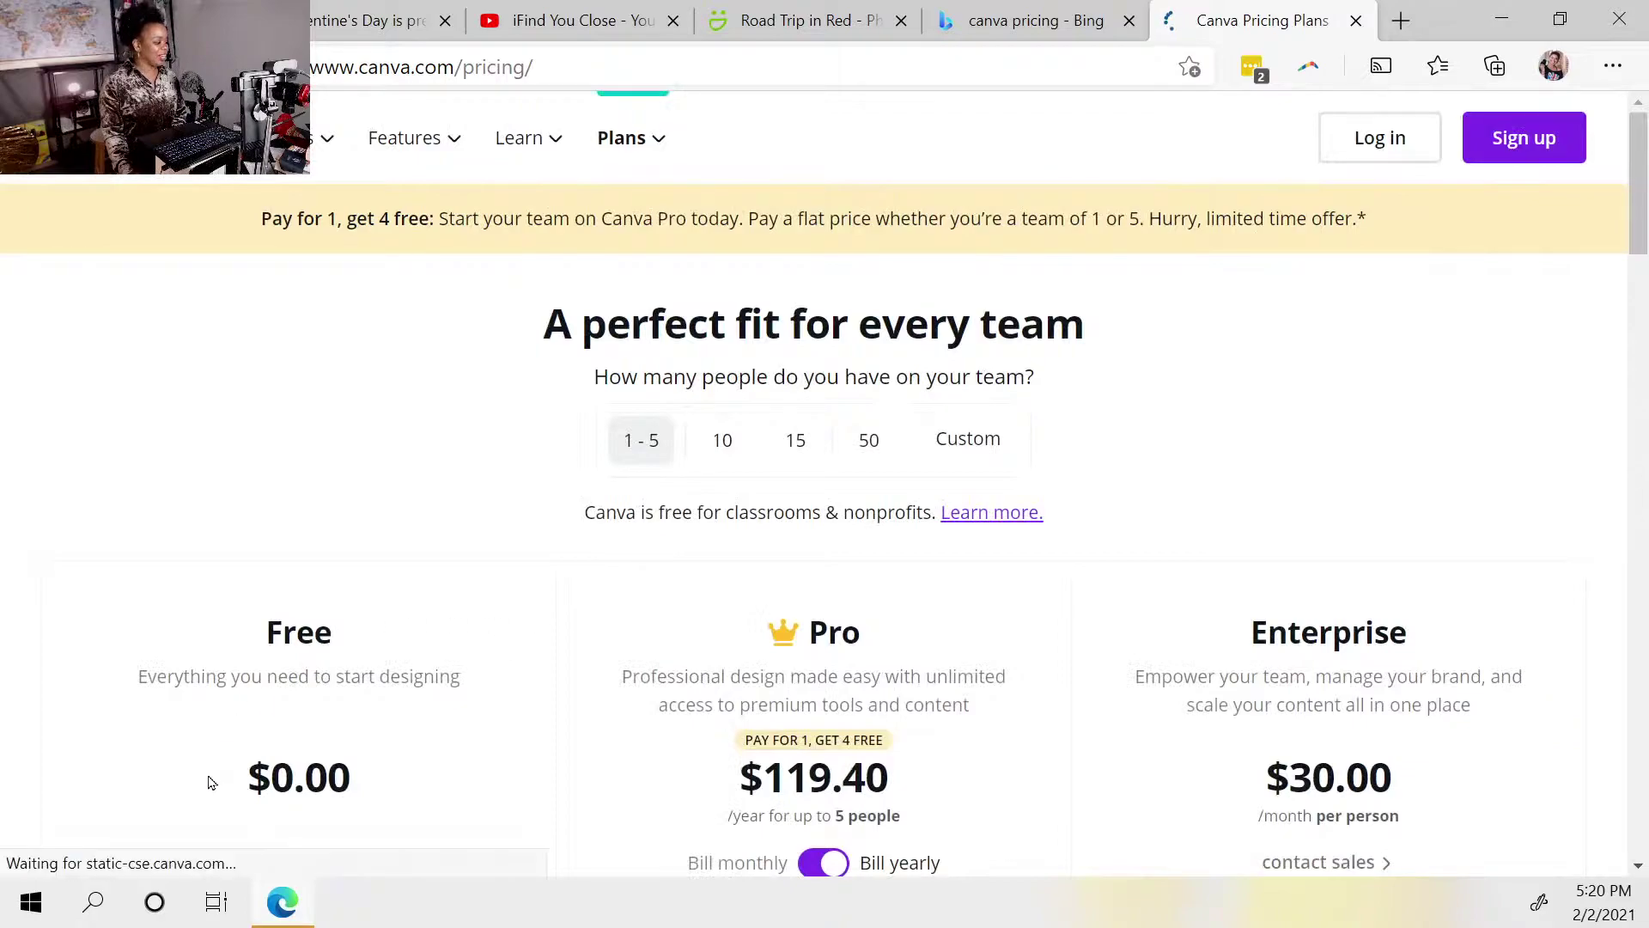
# Step: Compare the prices and included features of the Free, Pro and Enterprise plans on the Canva pricing page
pyautogui.scroll(-3, 211, 782)
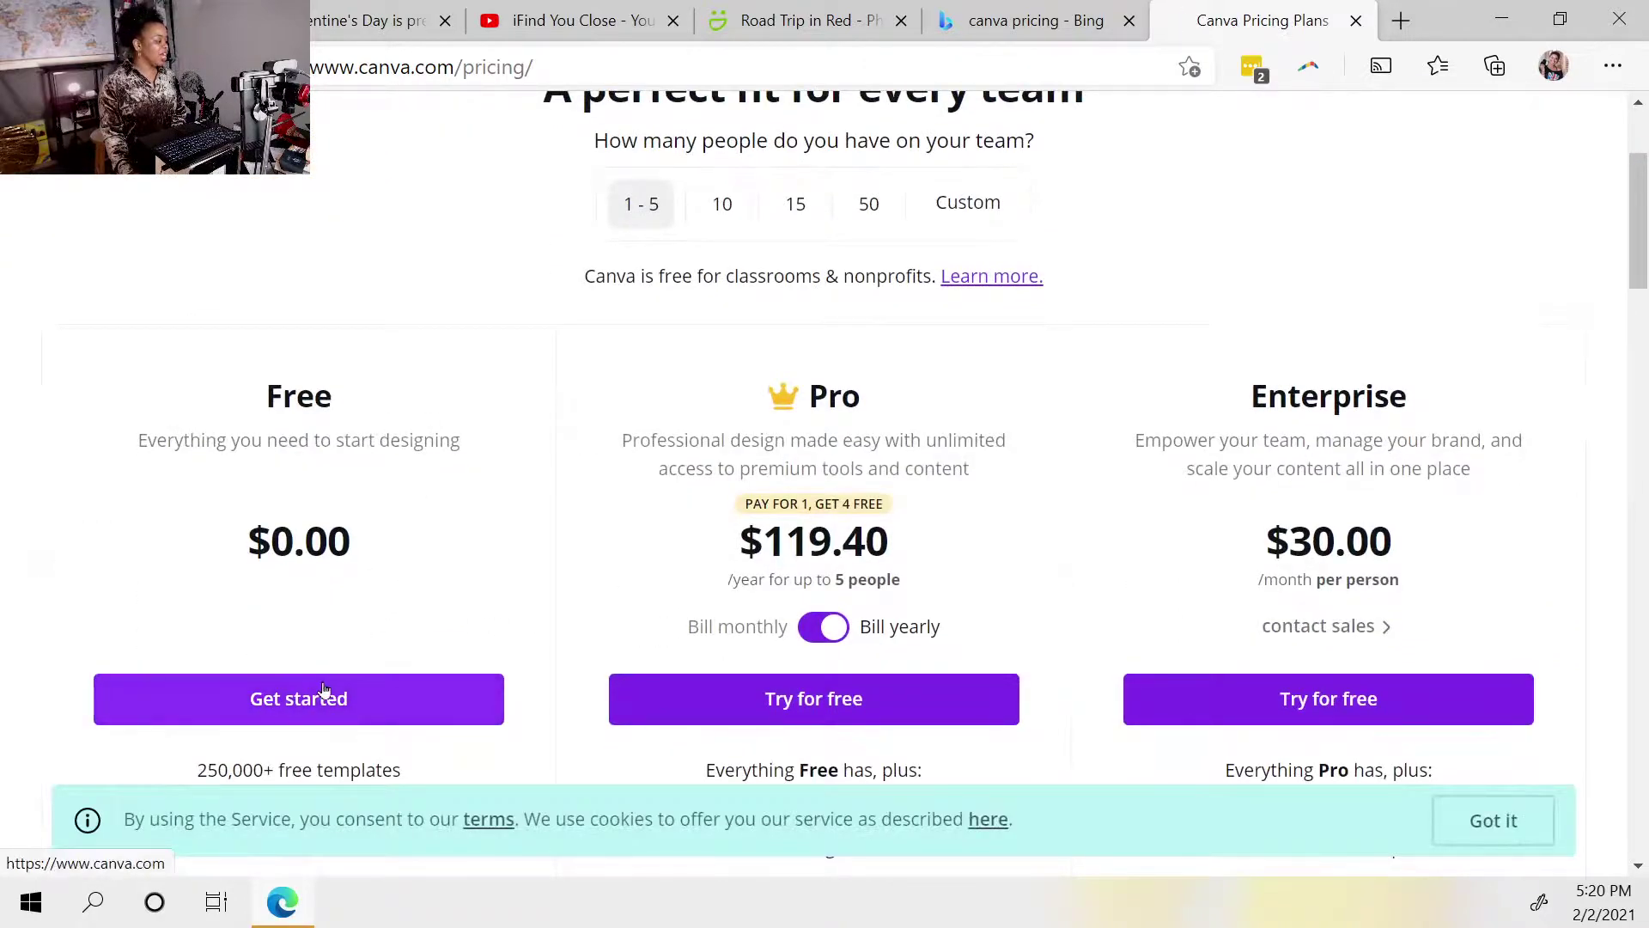
pyautogui.scroll(-3, 398, 655)
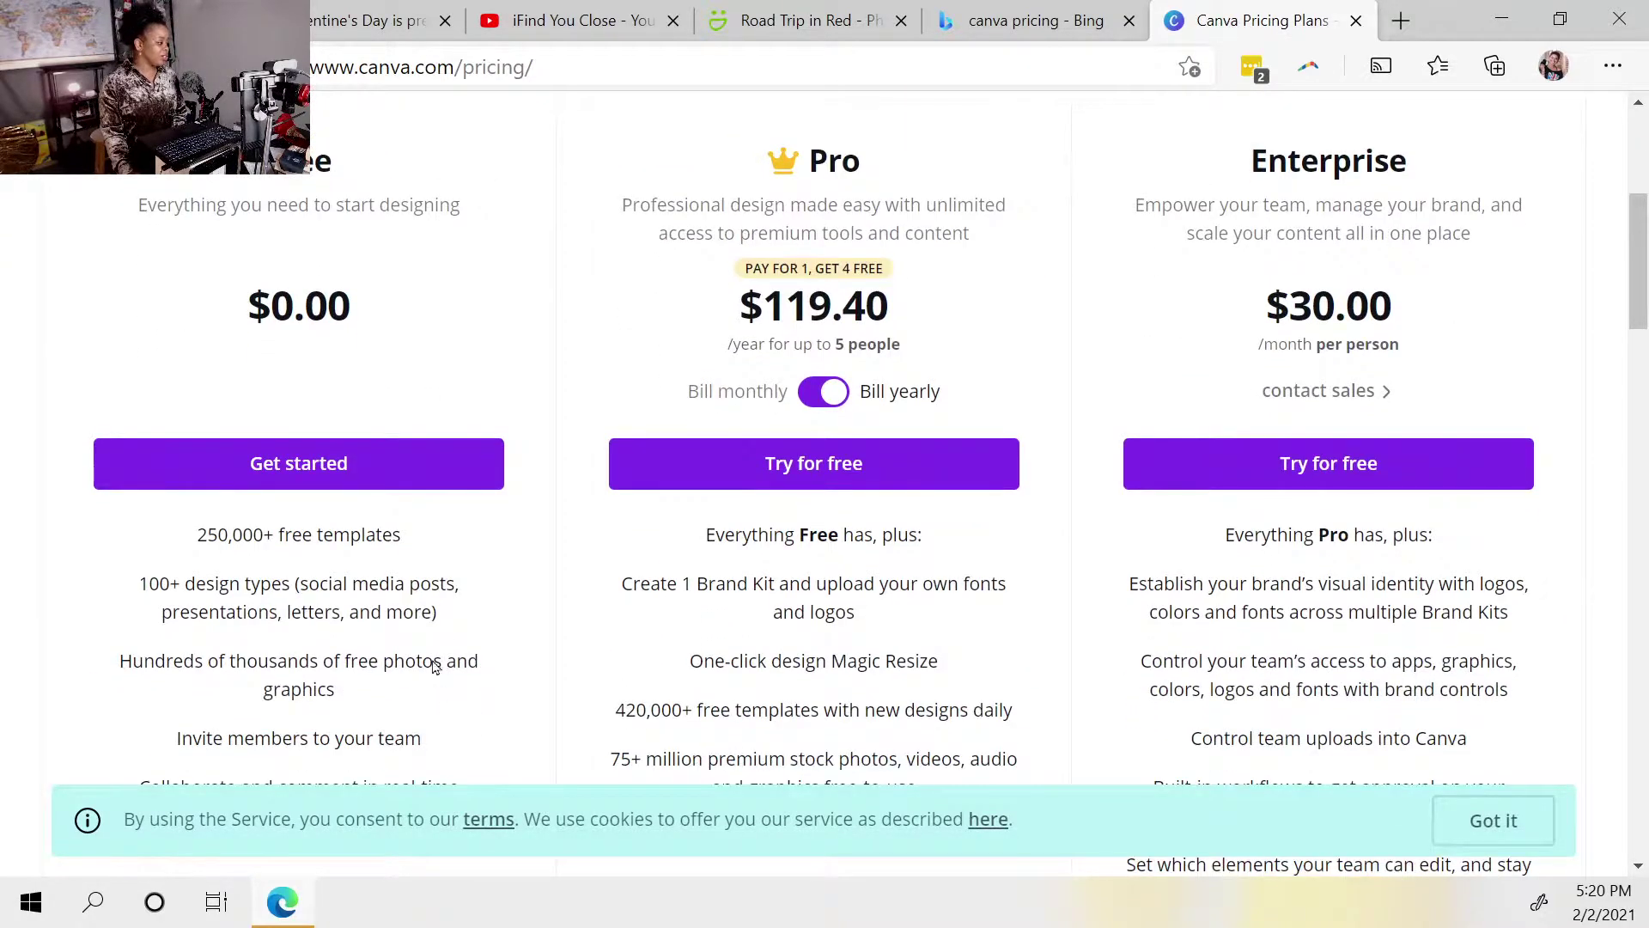
pyautogui.scroll(-3, 378, 646)
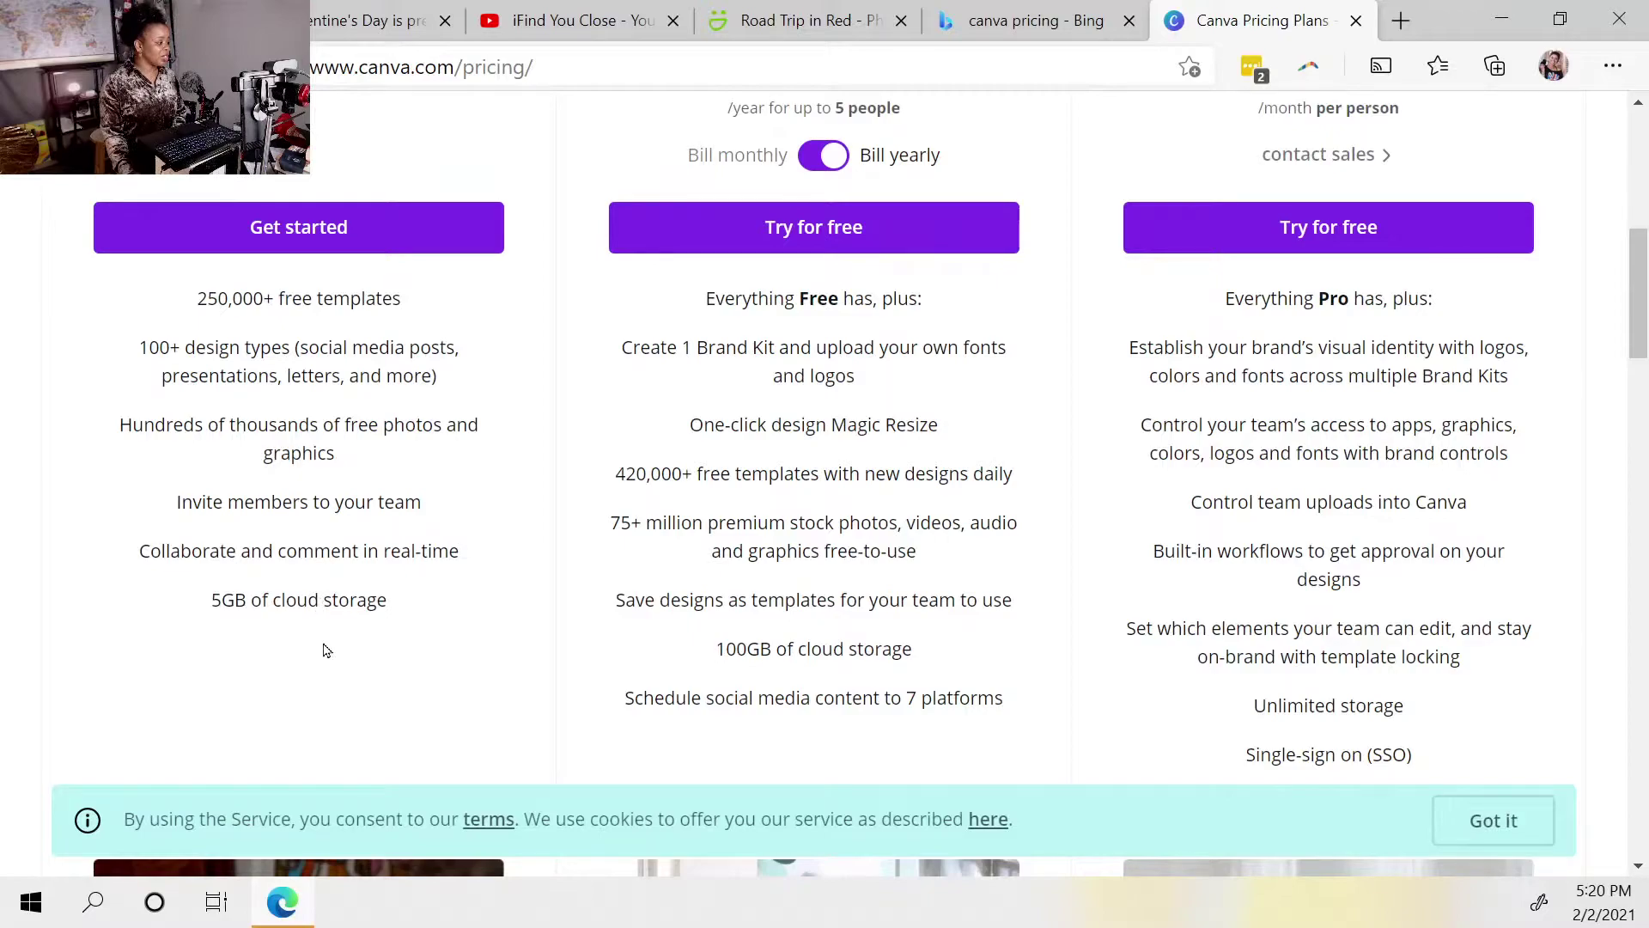
pyautogui.scroll(1, 316, 644)
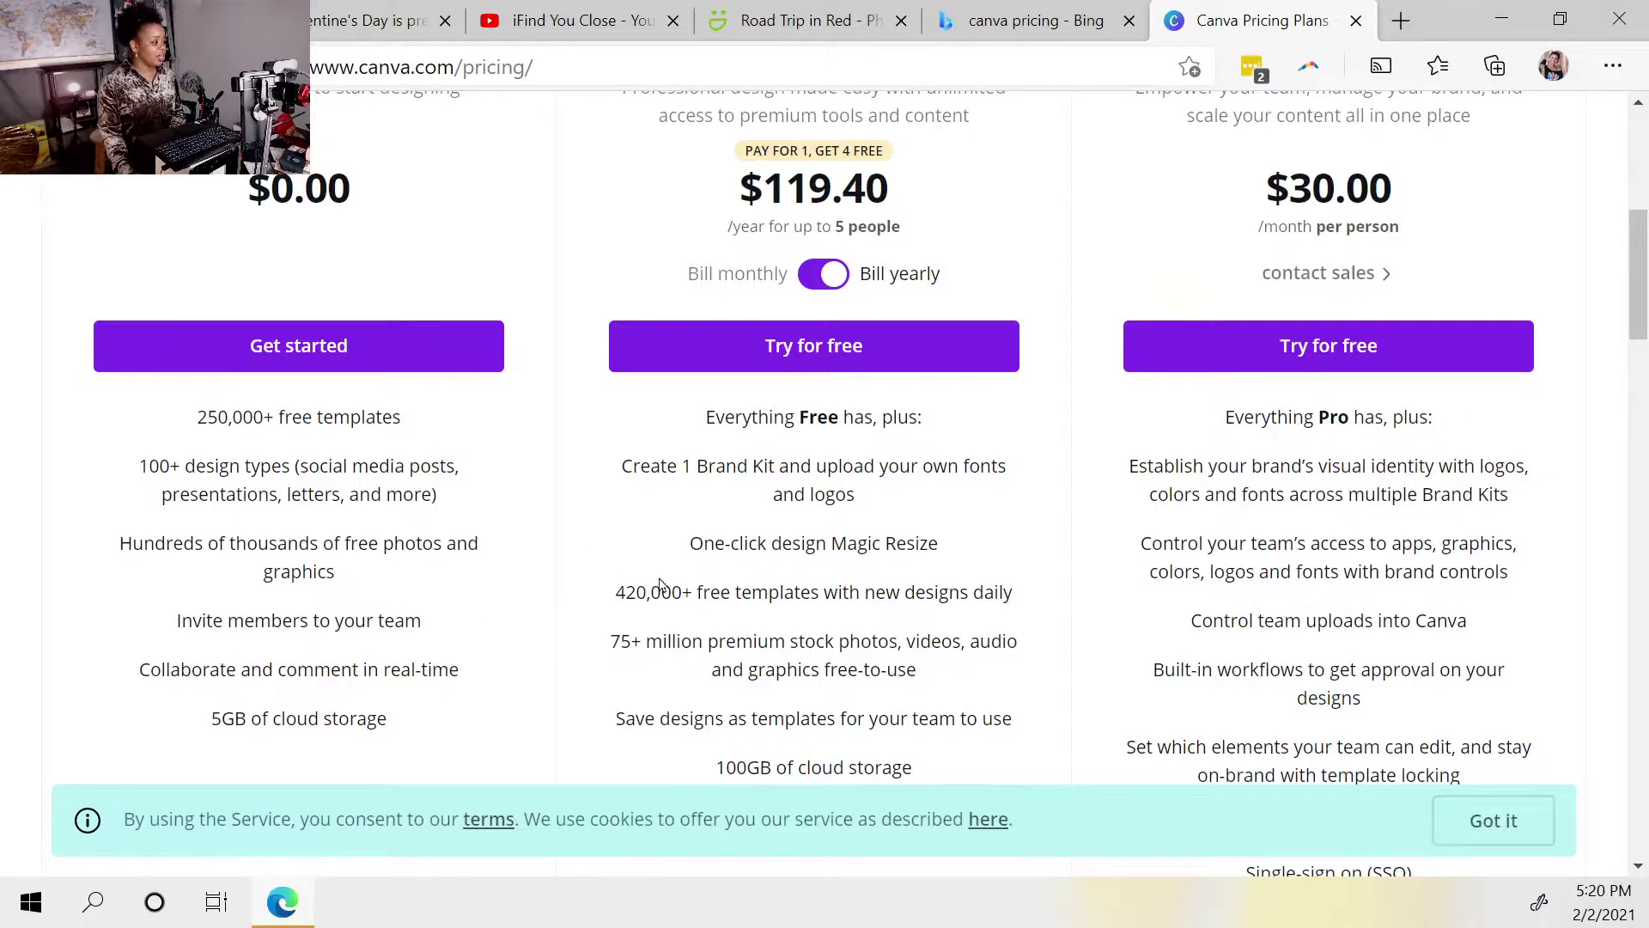
pyautogui.scroll(2, 764, 601)
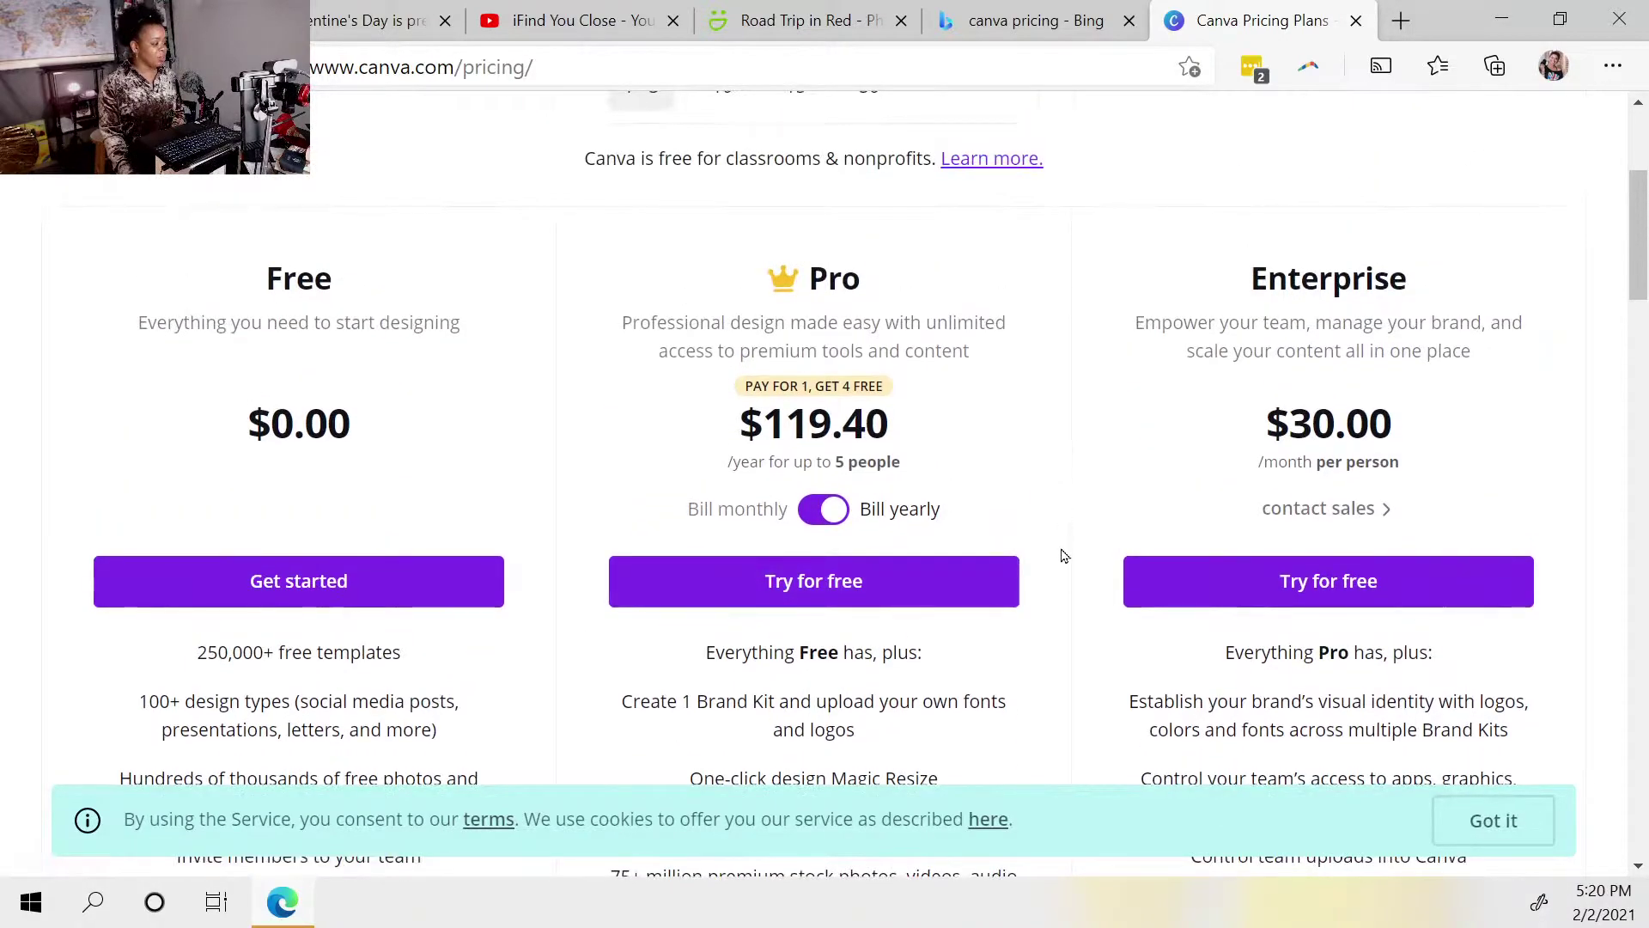
pyautogui.scroll(-1, 996, 692)
pyautogui.scroll(-2, 988, 695)
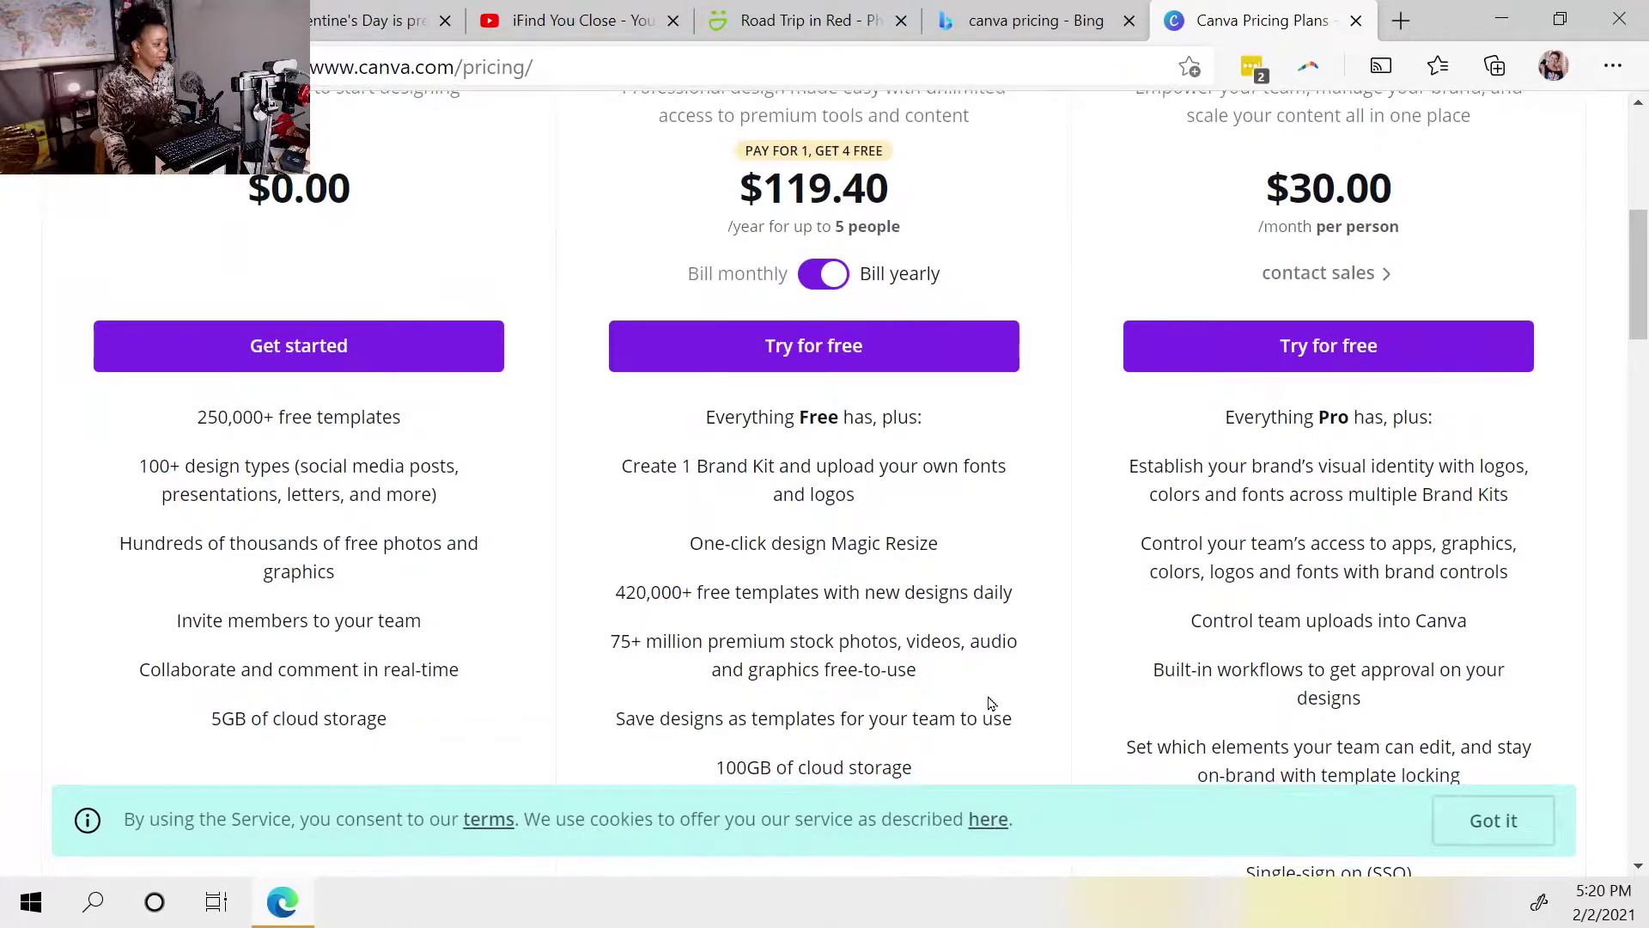
pyautogui.scroll(-1, 990, 702)
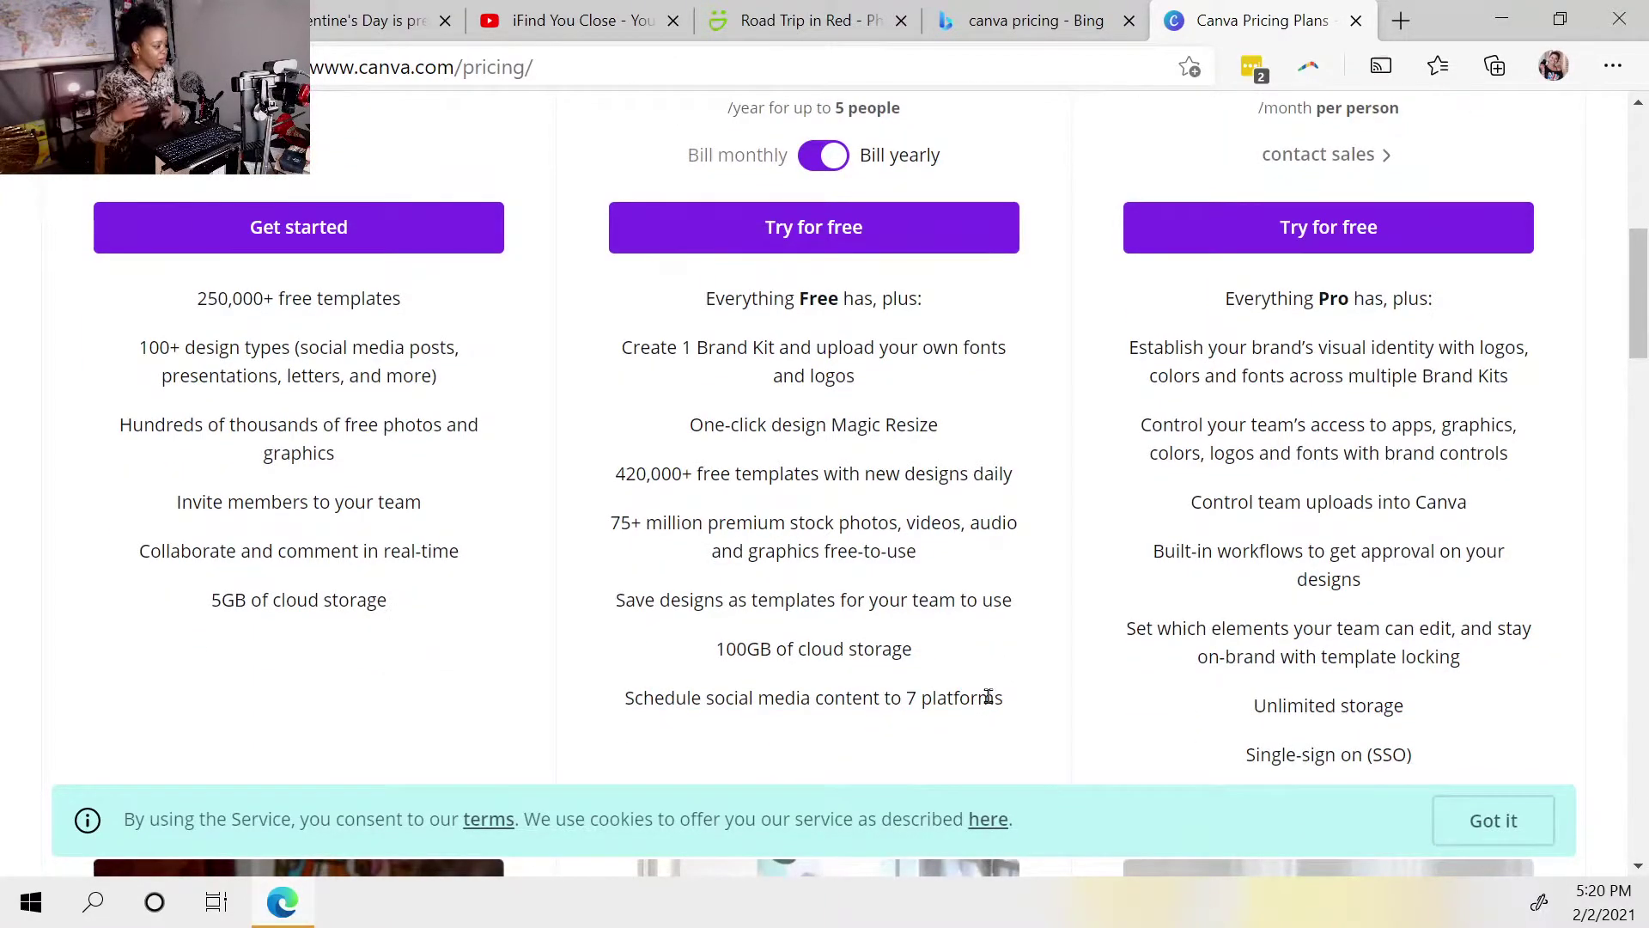